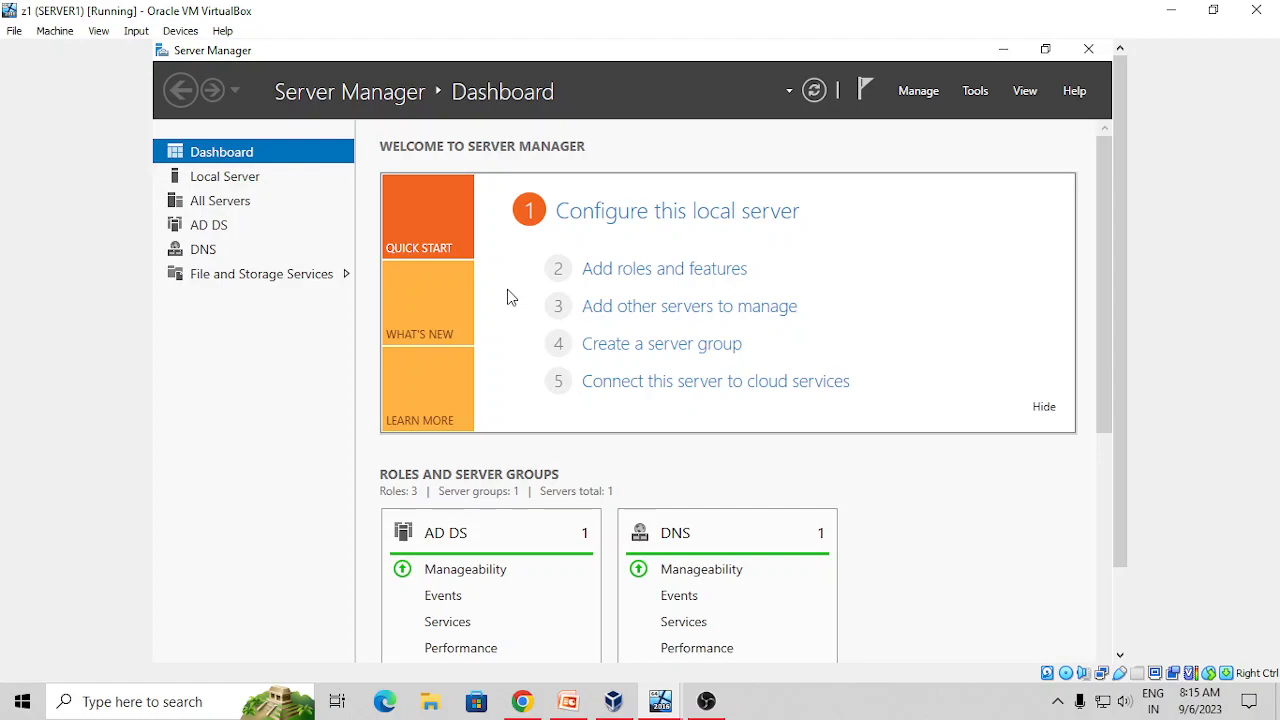
Open a File Explorer window on This PC > Local Disk (C:)
left_click_drag(1120, 497, 1120, 594)
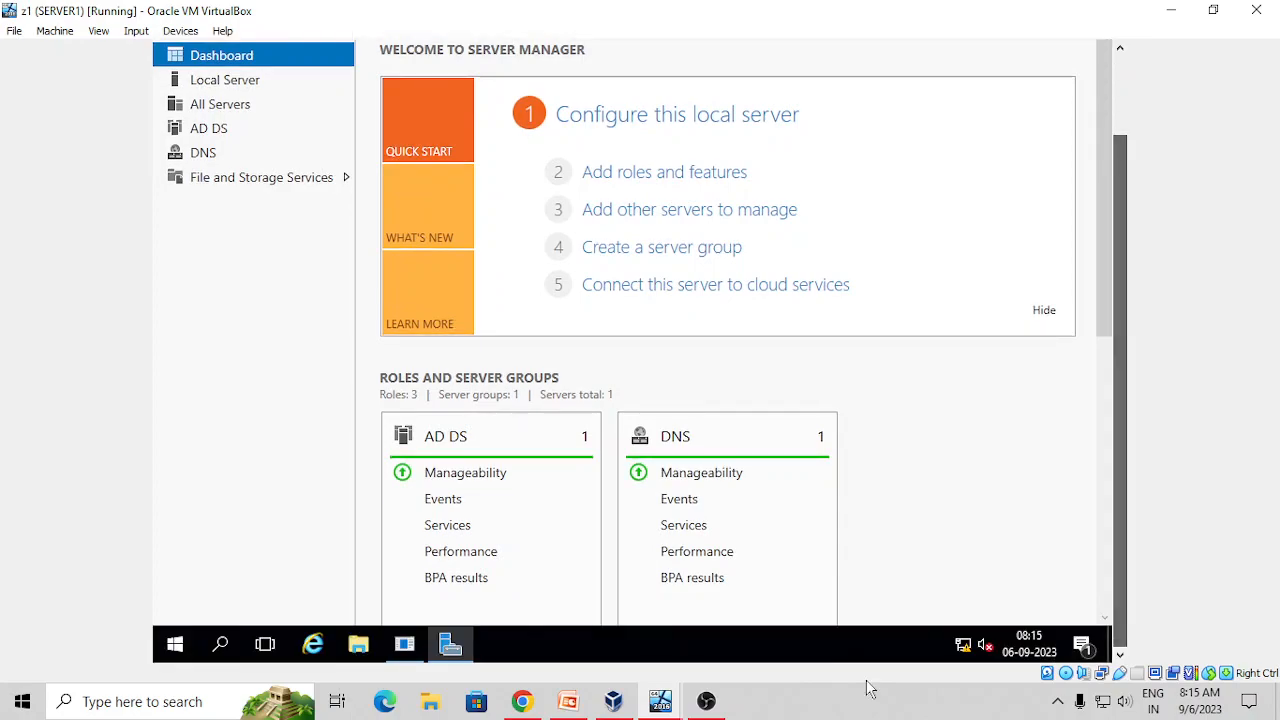
right_click(360, 646)
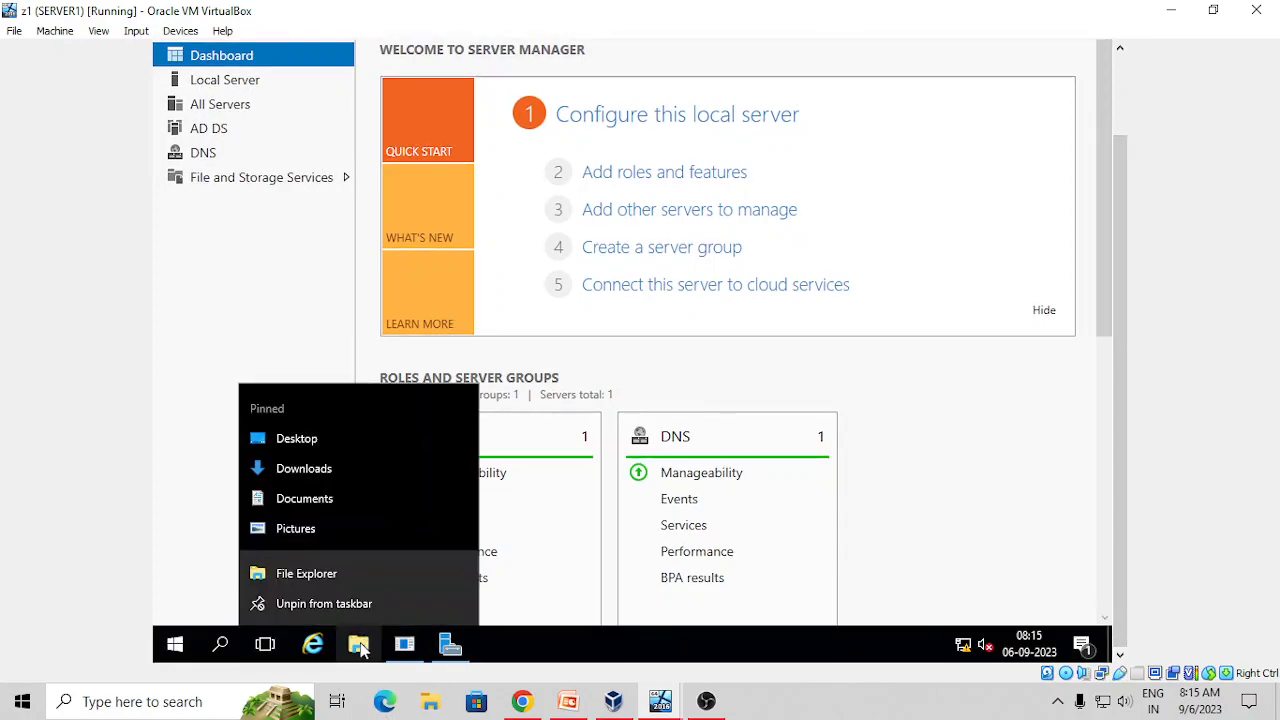
left_click(360, 646)
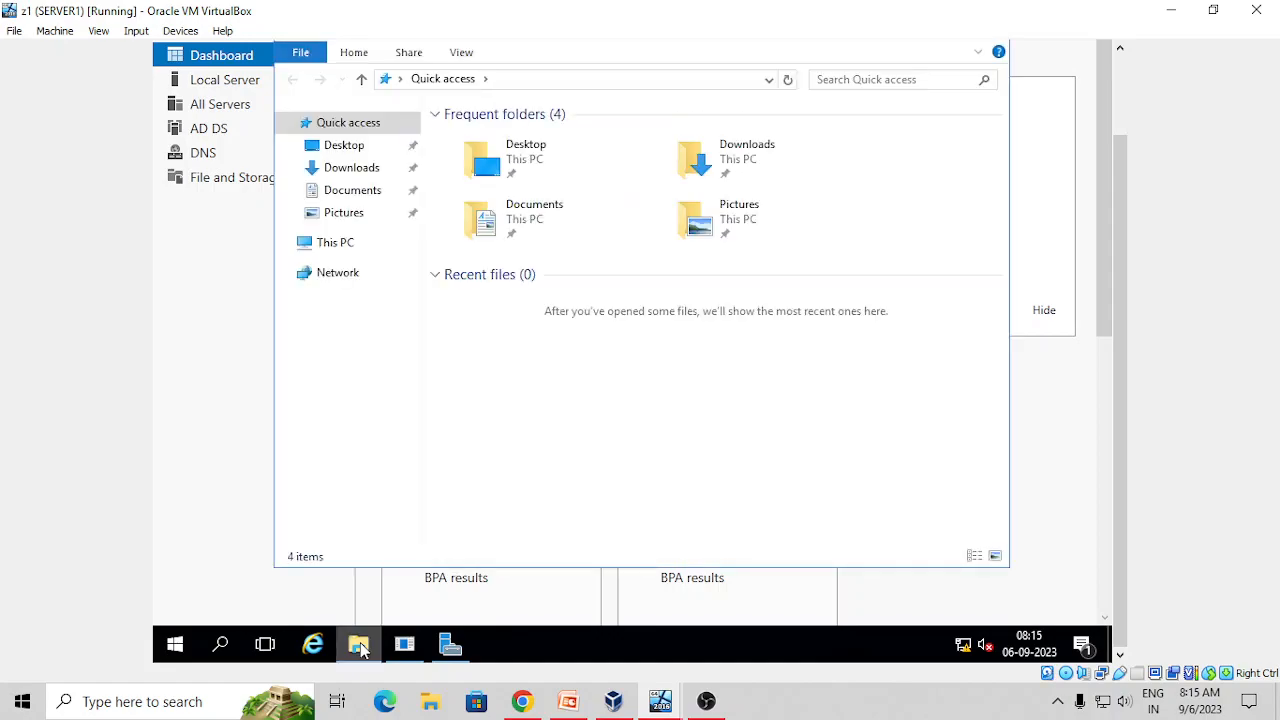
left_click(346, 245)
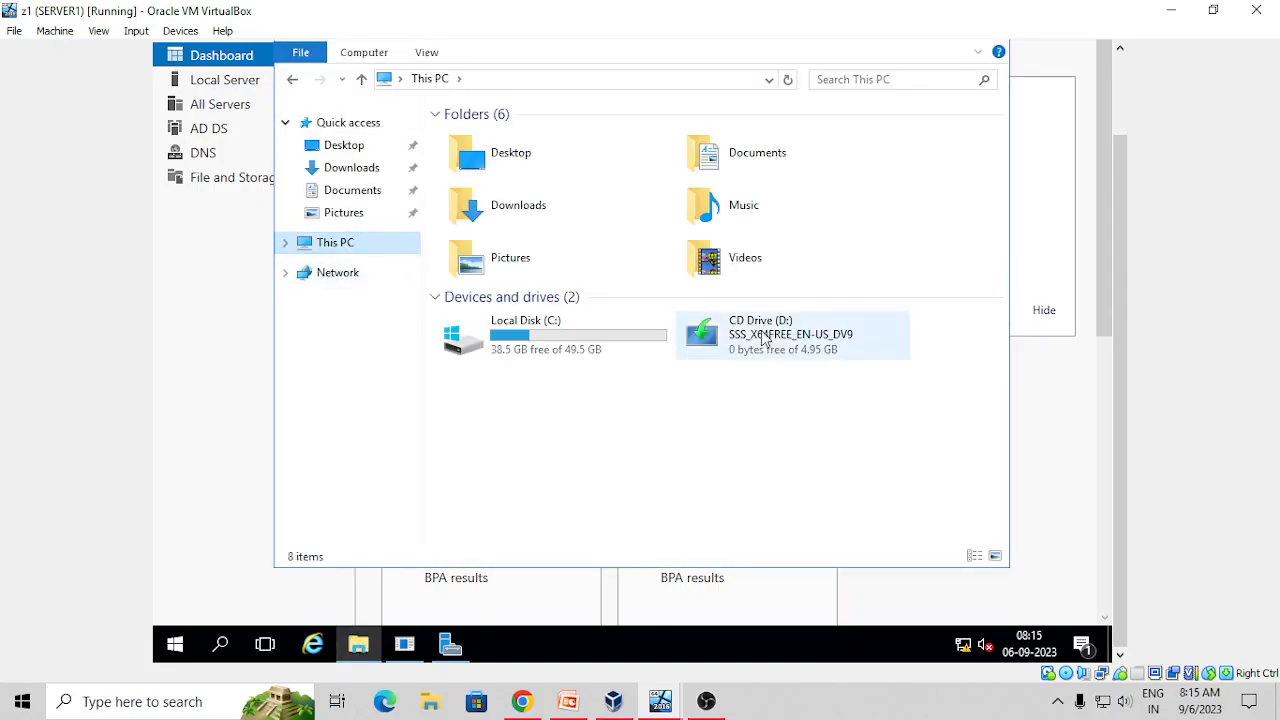
double_click(646, 330)
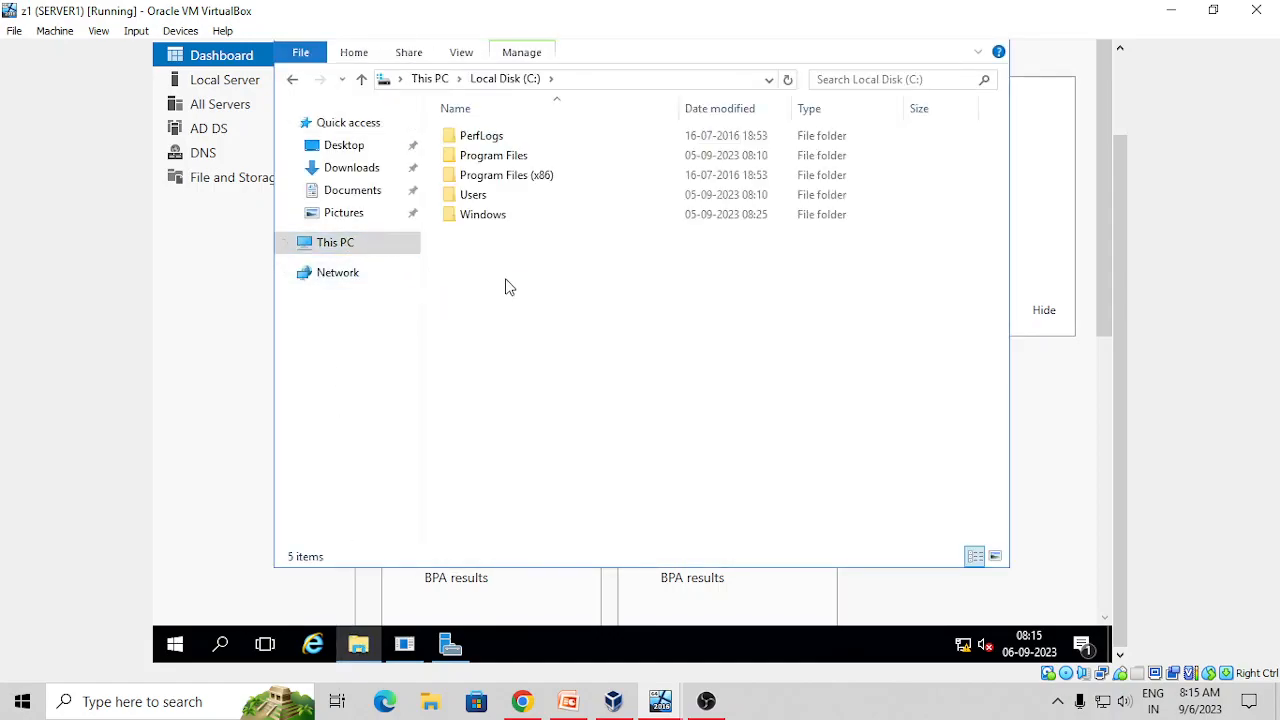
Create a new folder on C: named s1
right_click(506, 282)
mouse_move(560, 469)
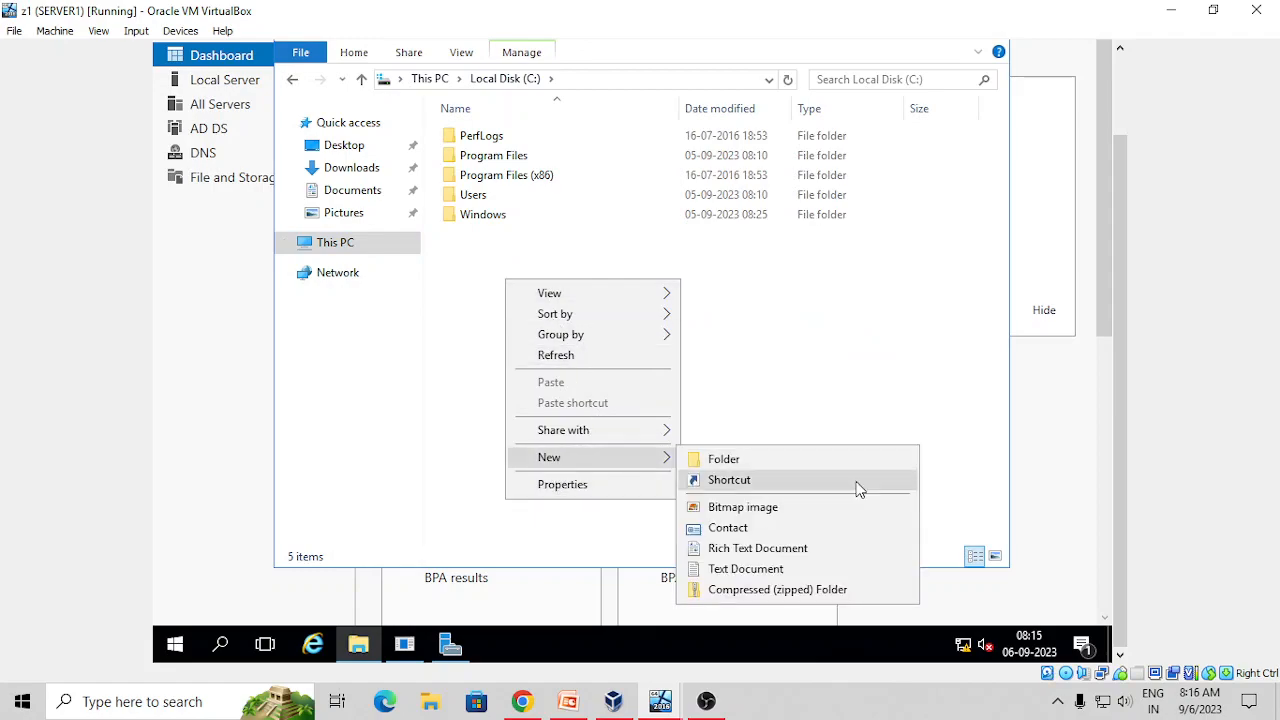
left_click(726, 459)
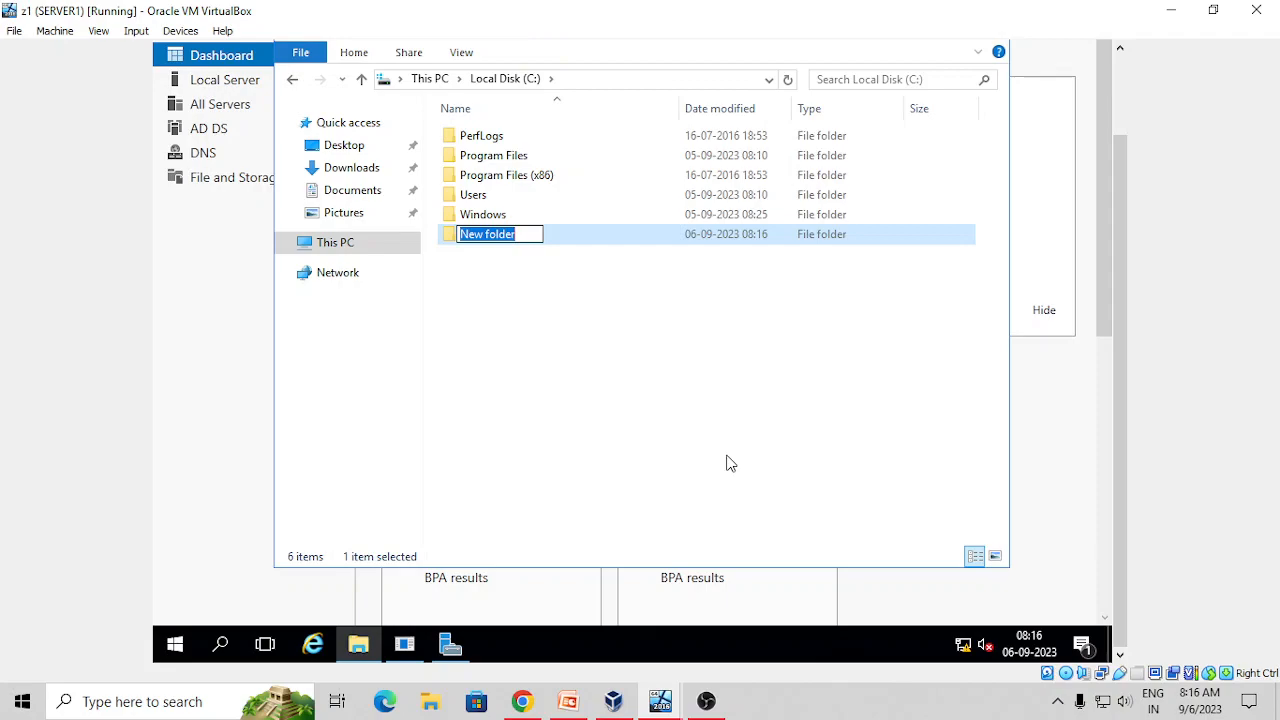
type("s1")
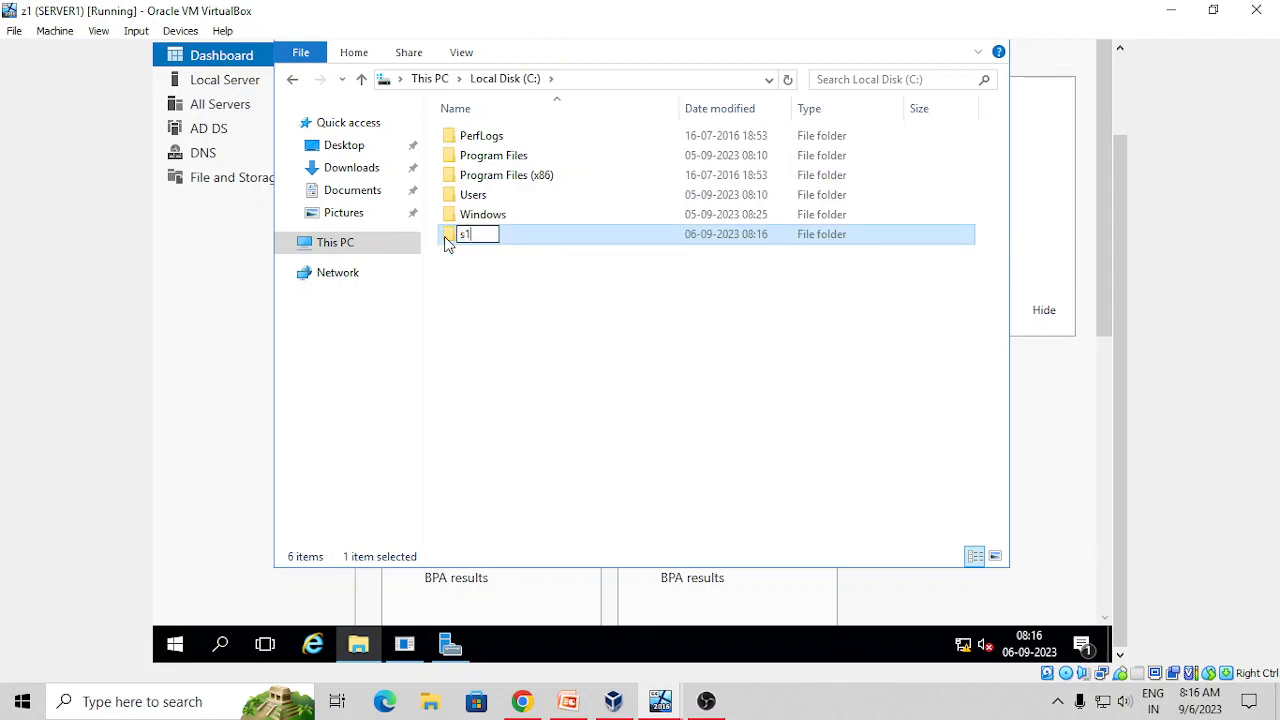
Inside folder s1, create a new text document
double_click(447, 245)
right_click(500, 164)
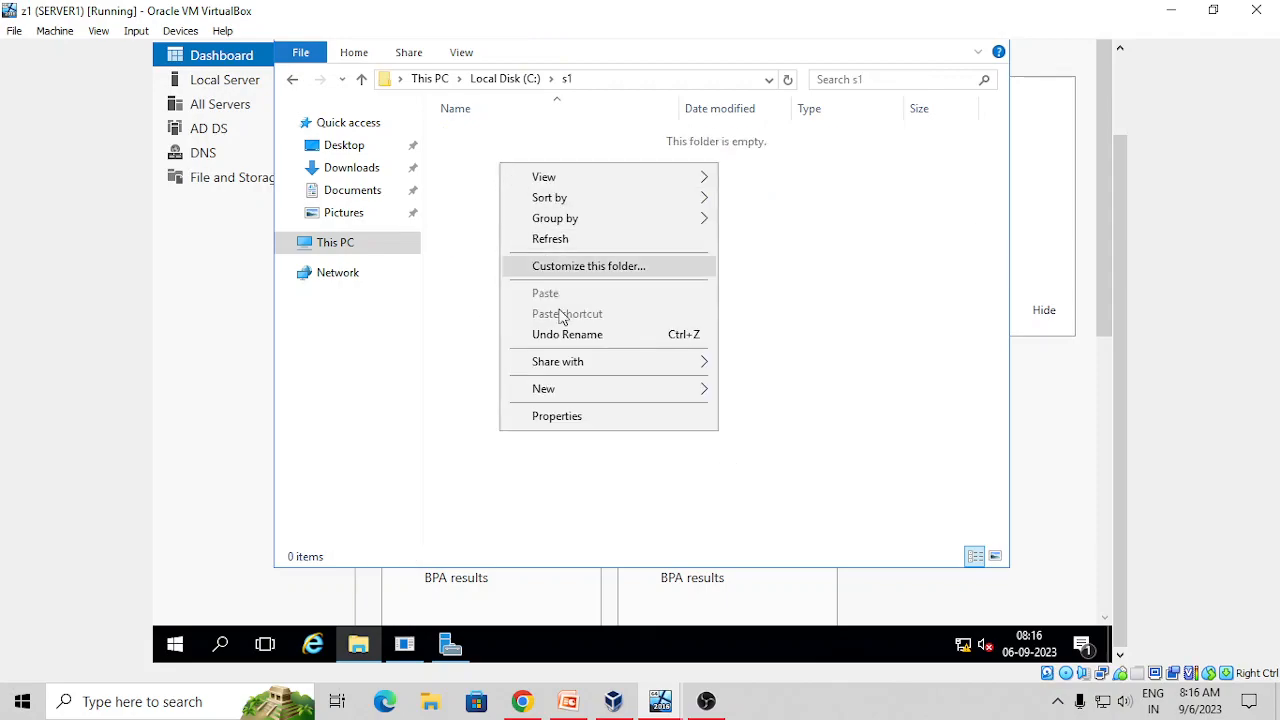
mouse_move(543, 398)
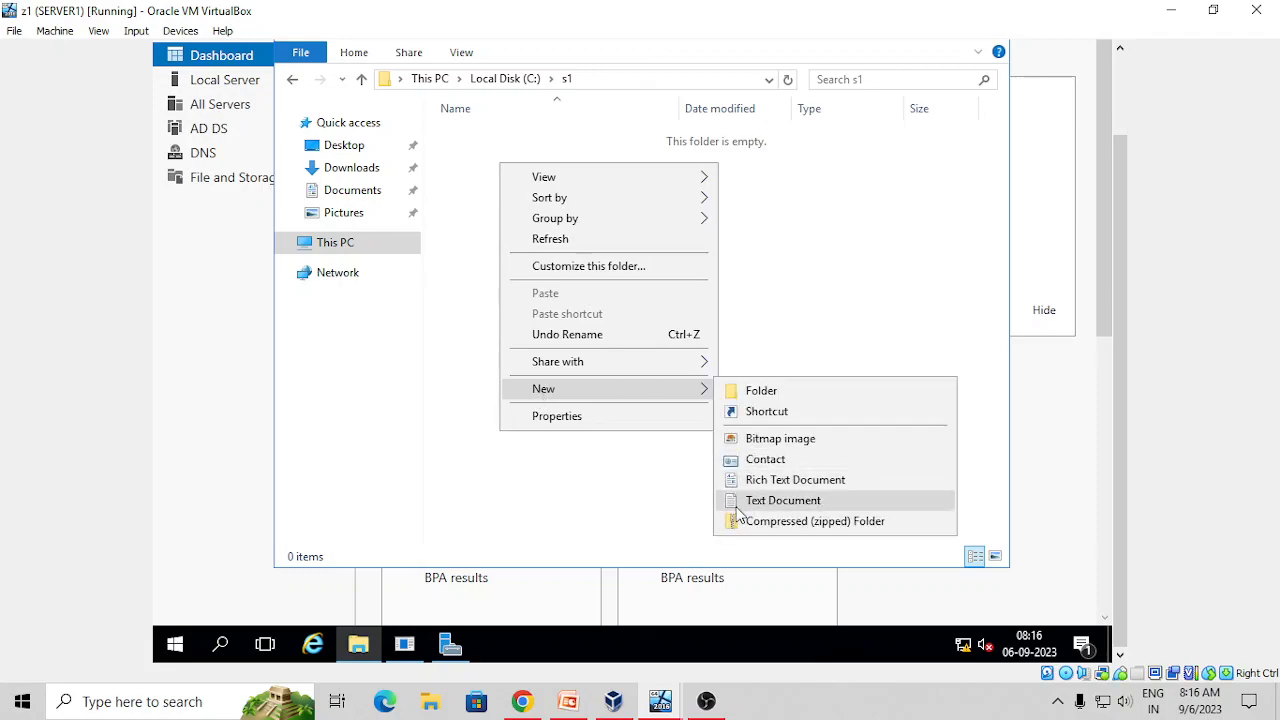
left_click(729, 502)
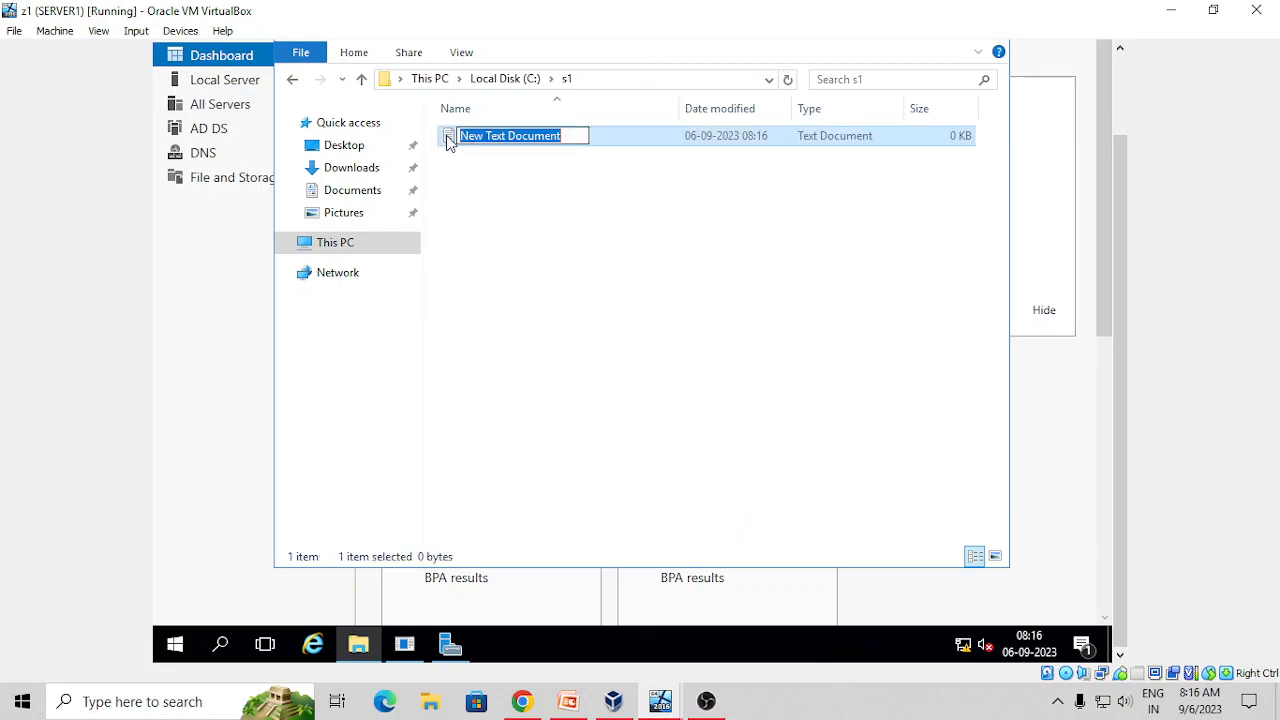
Type lines starting 'hfsdfsdjkfdssd' into the document in Notepad and save it
double_click(448, 135)
type("hfsdfsdjkfdssd")
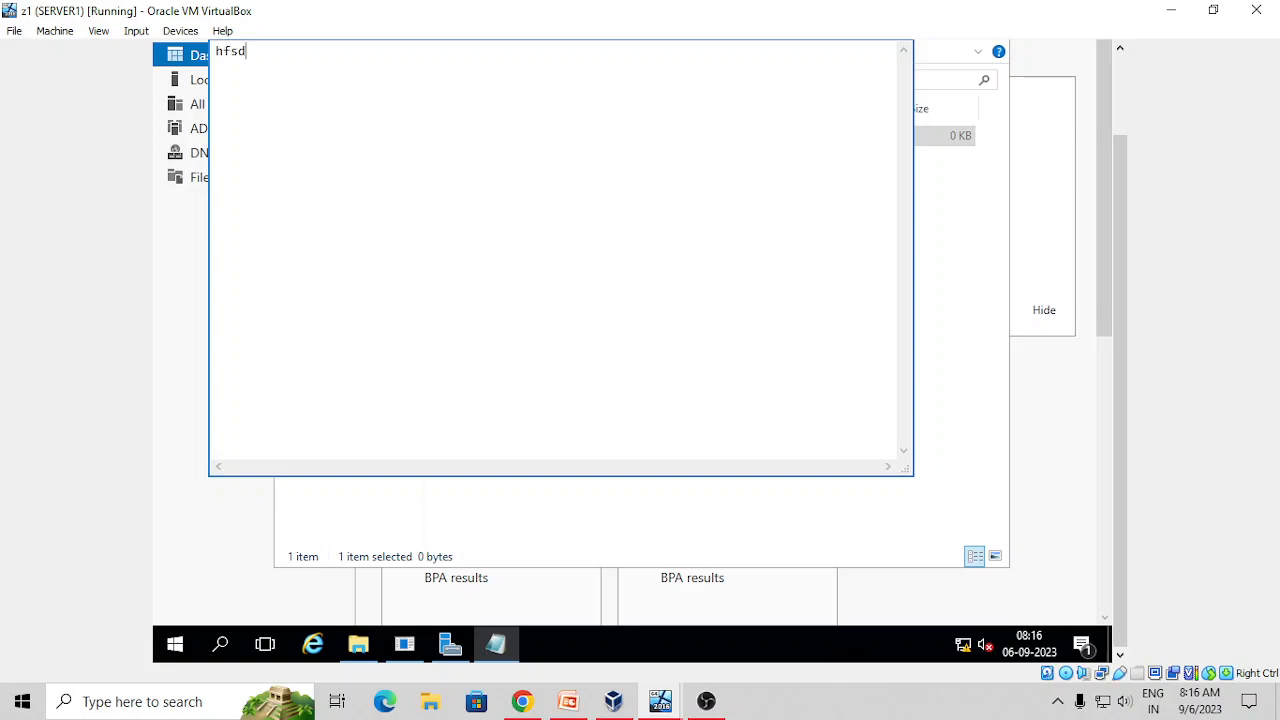
key("Return")
type("sd")
key("Return")
type("s s s sdf fds")
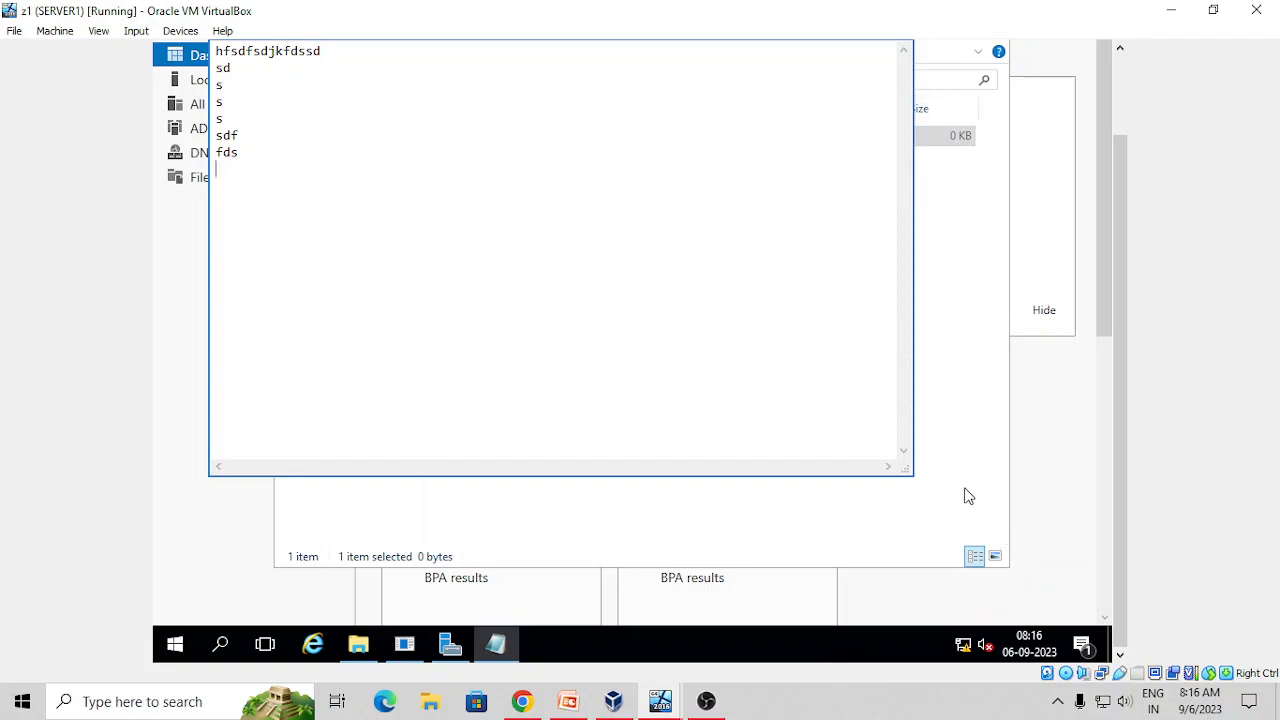
key("ctrl+s")
scroll(1122, 212, "up", 1)
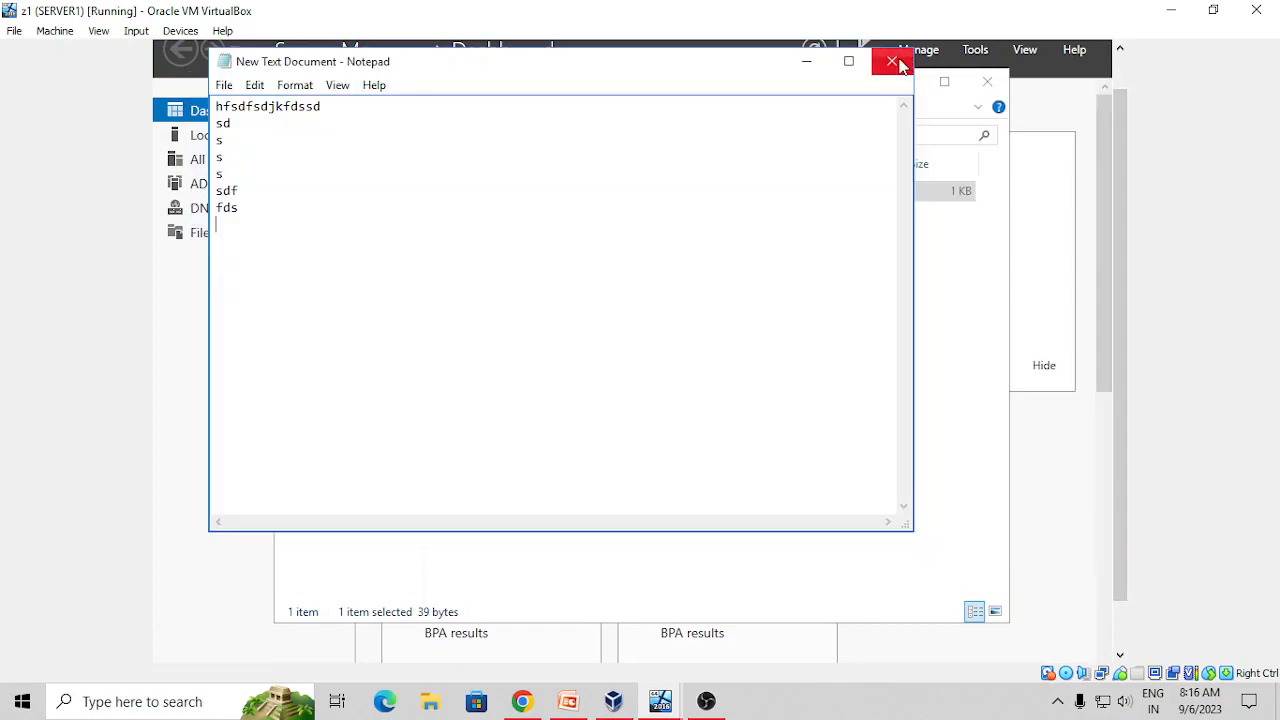
Close Notepad and open the Sharing tab of the s1 folder's properties on C:
left_click(890, 64)
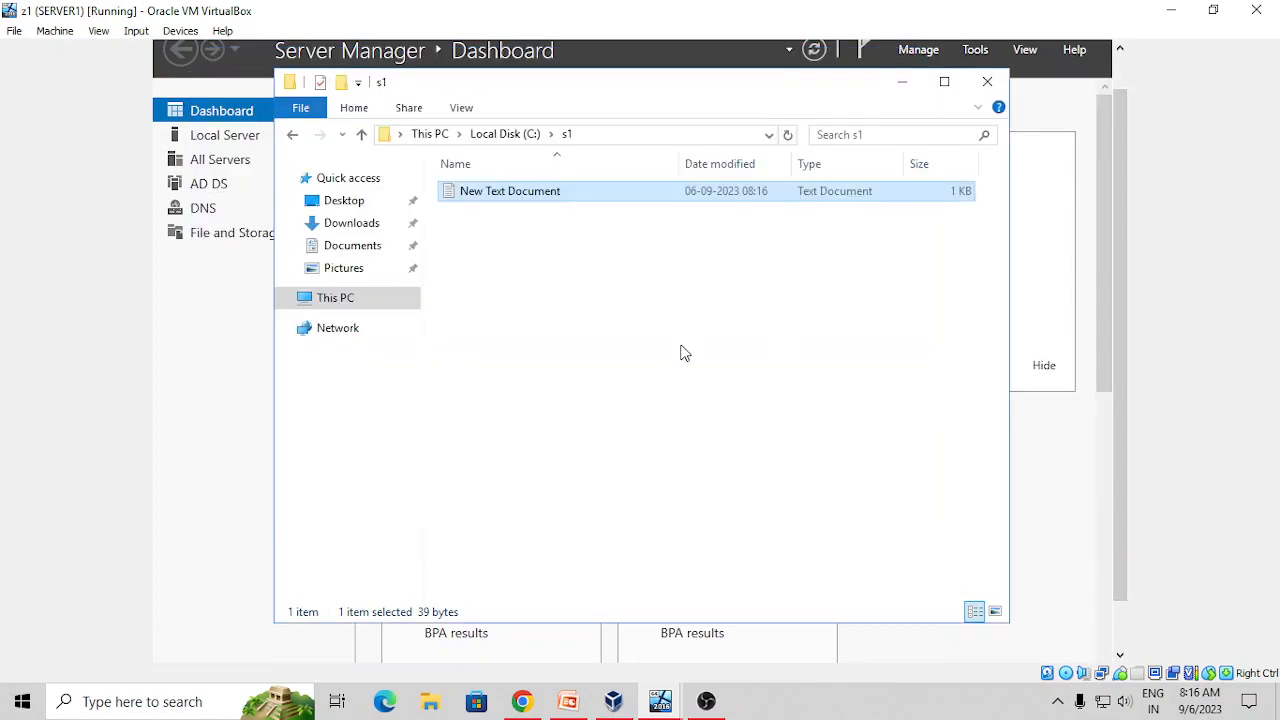
left_click(292, 134)
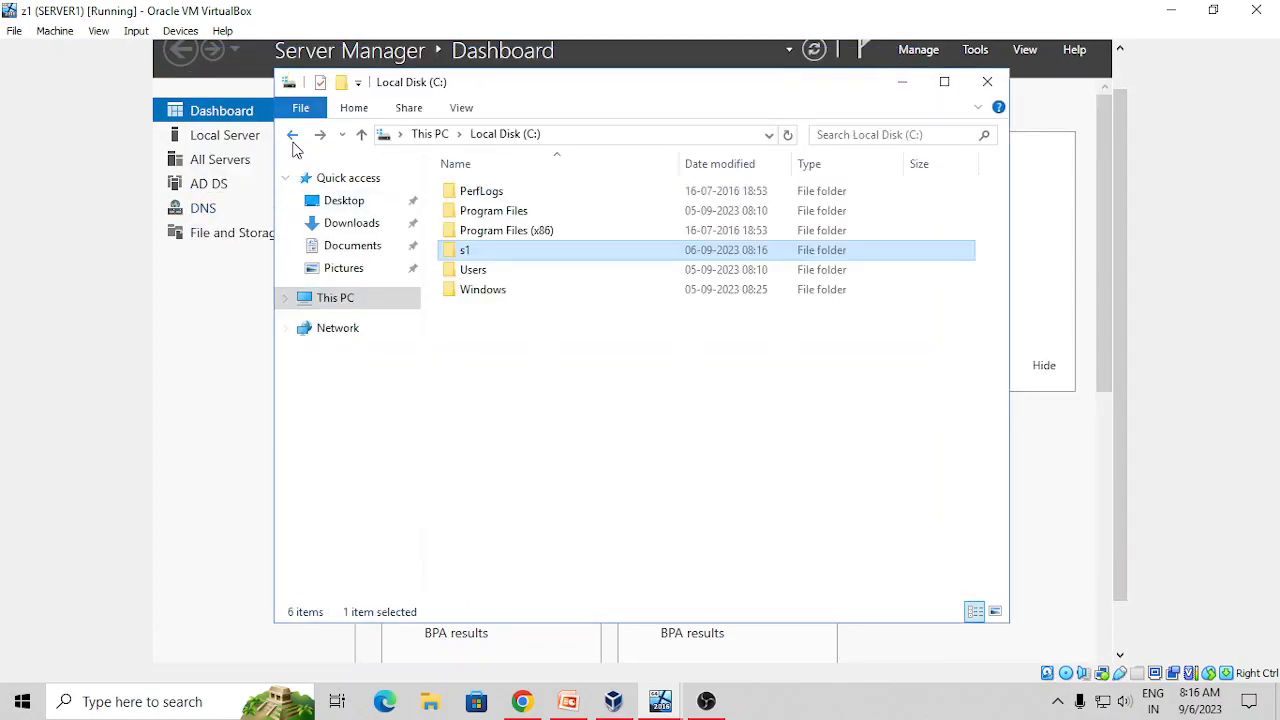
right_click(490, 252)
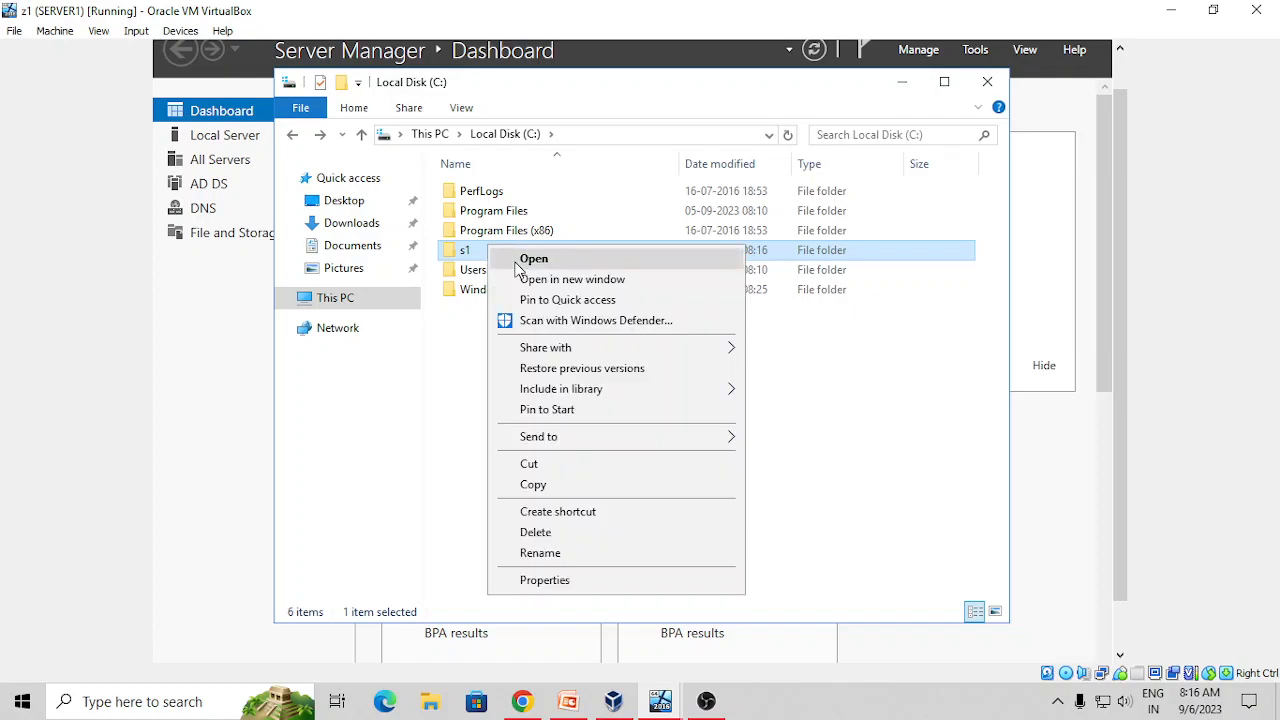
left_click(551, 588)
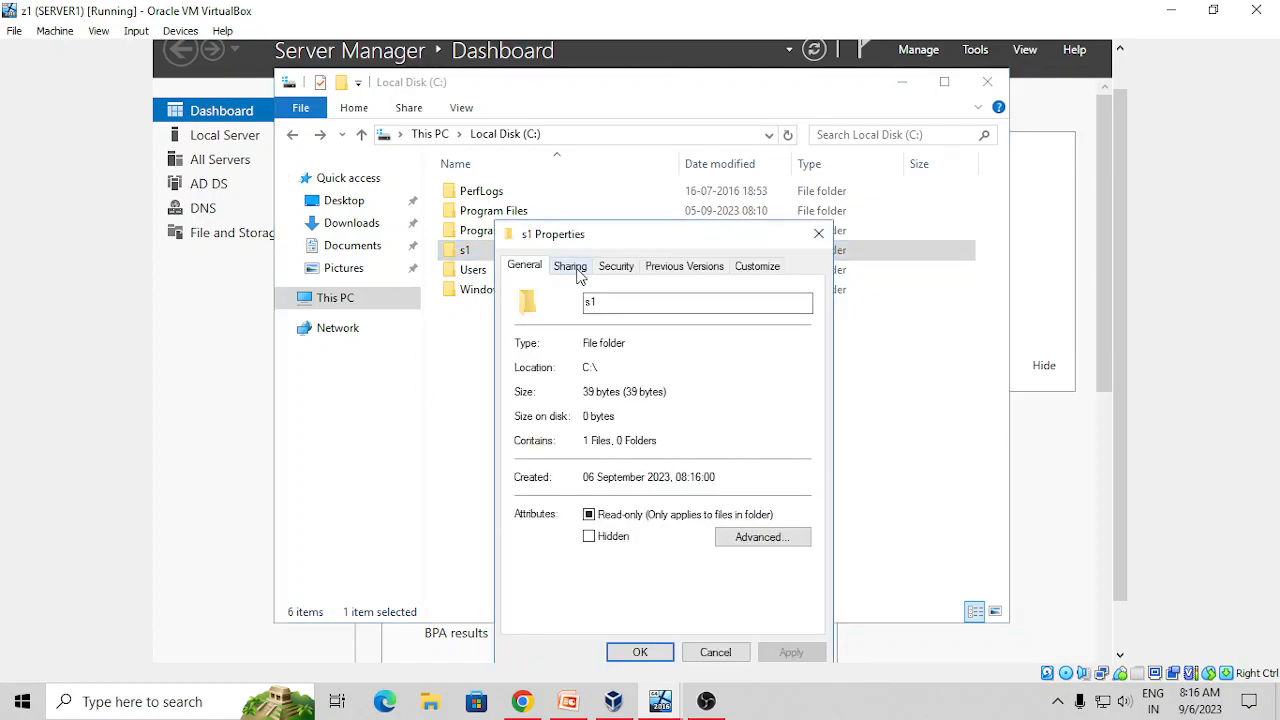
left_click(572, 268)
Share s1 through Advanced Sharing, giving Everyone Full Control share permission
left_click(596, 491)
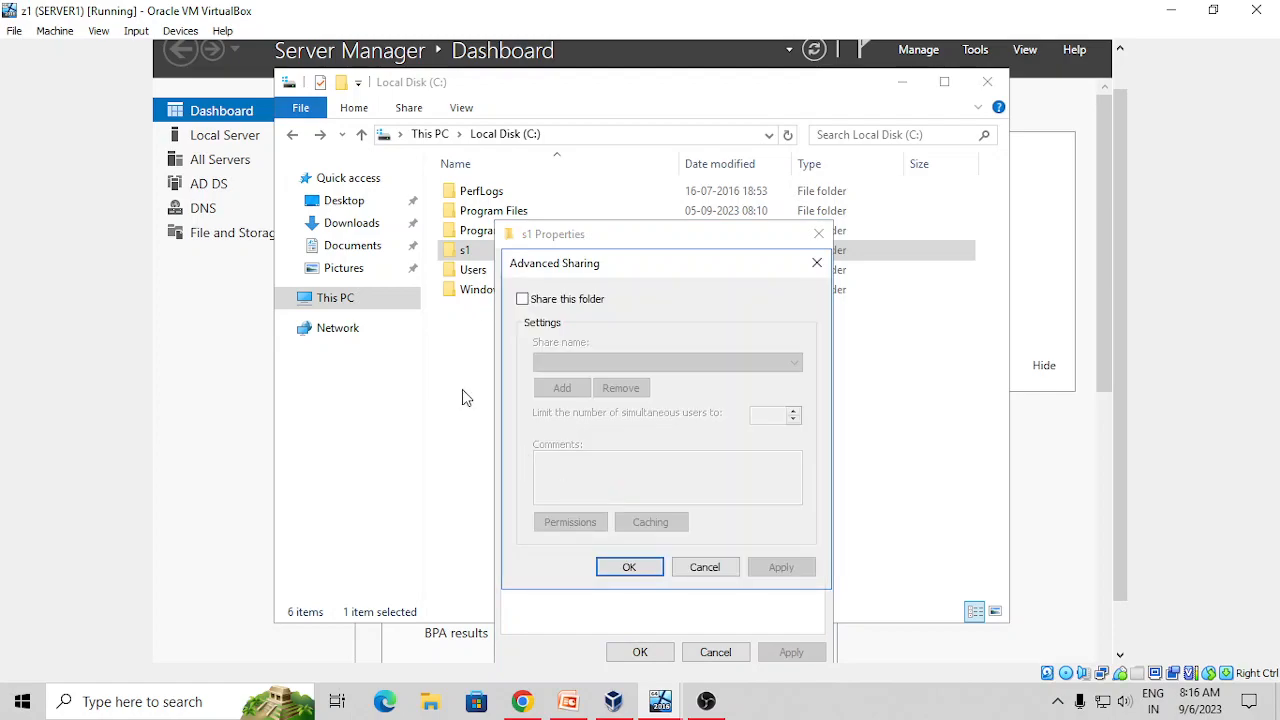
left_click(522, 299)
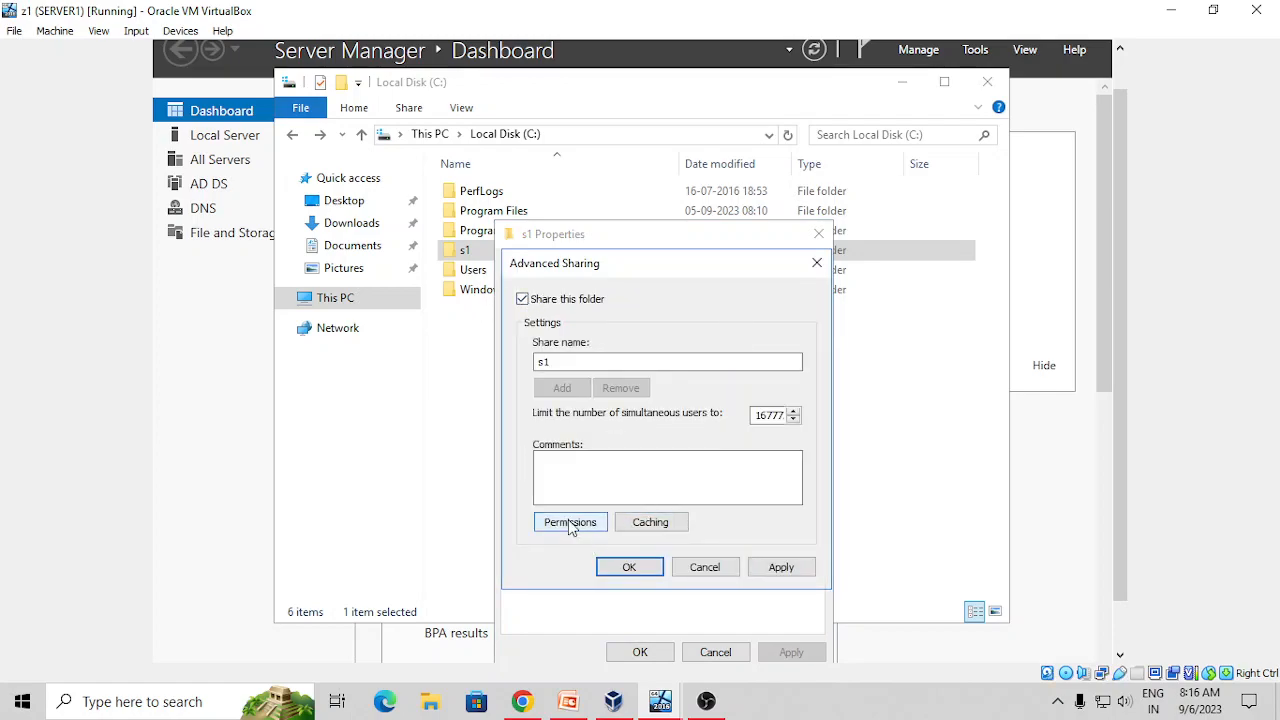
left_click(560, 522)
left_click(740, 490)
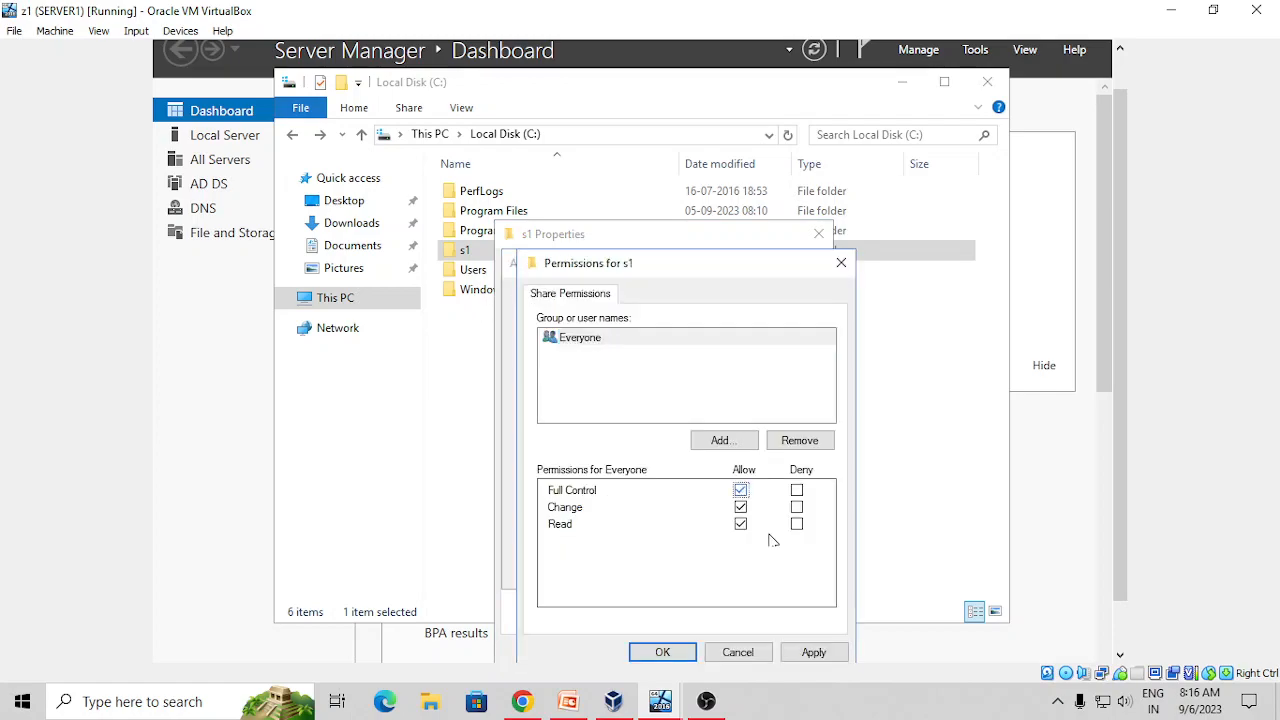
left_click(810, 652)
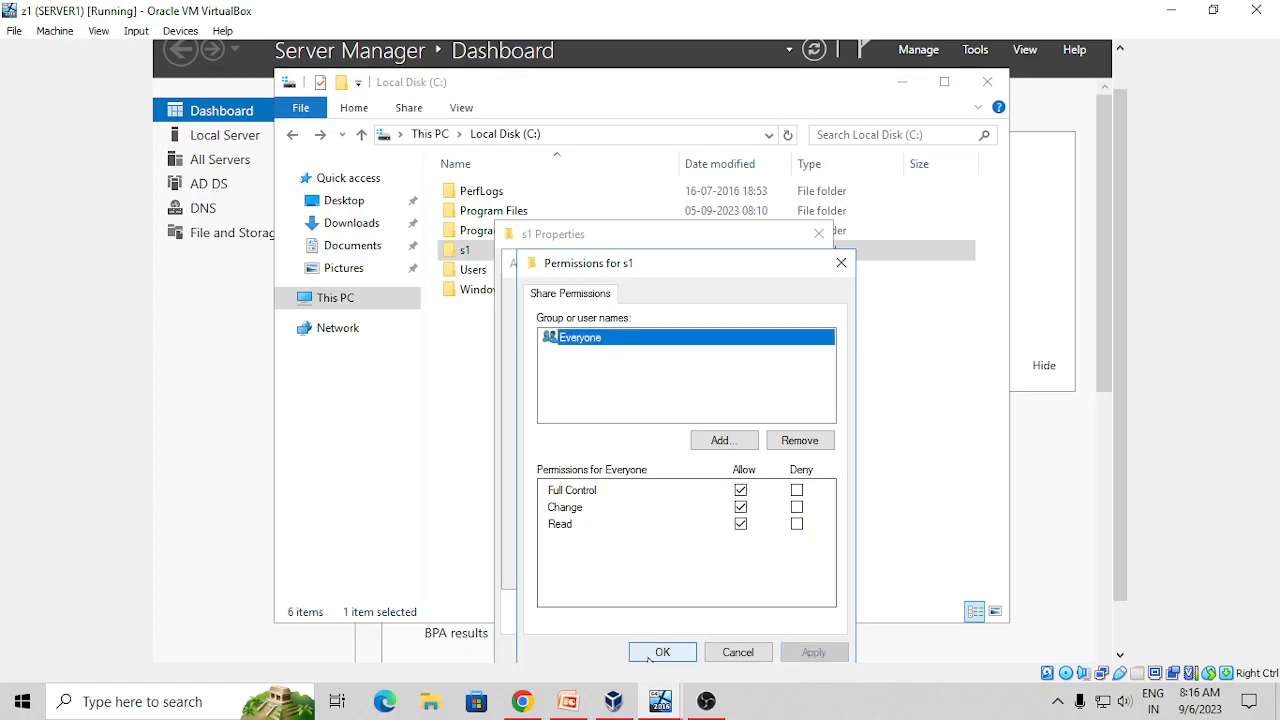
left_click(662, 652)
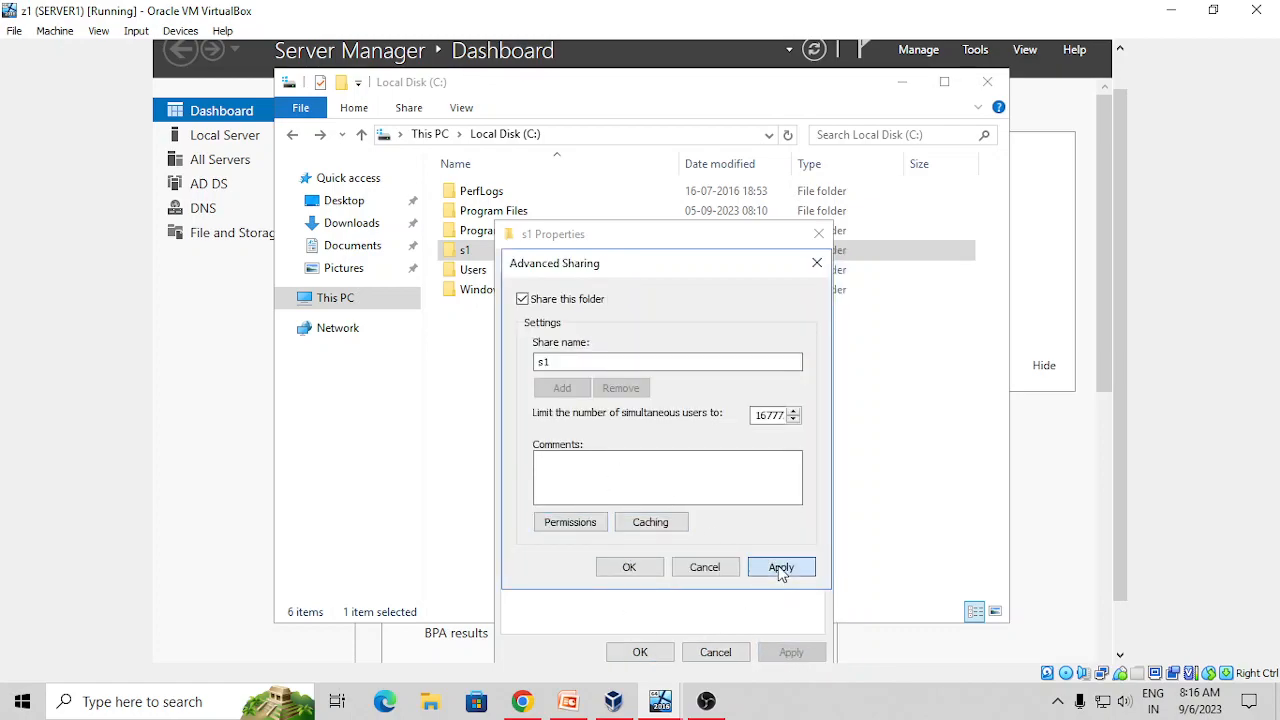
left_click(781, 567)
left_click(630, 566)
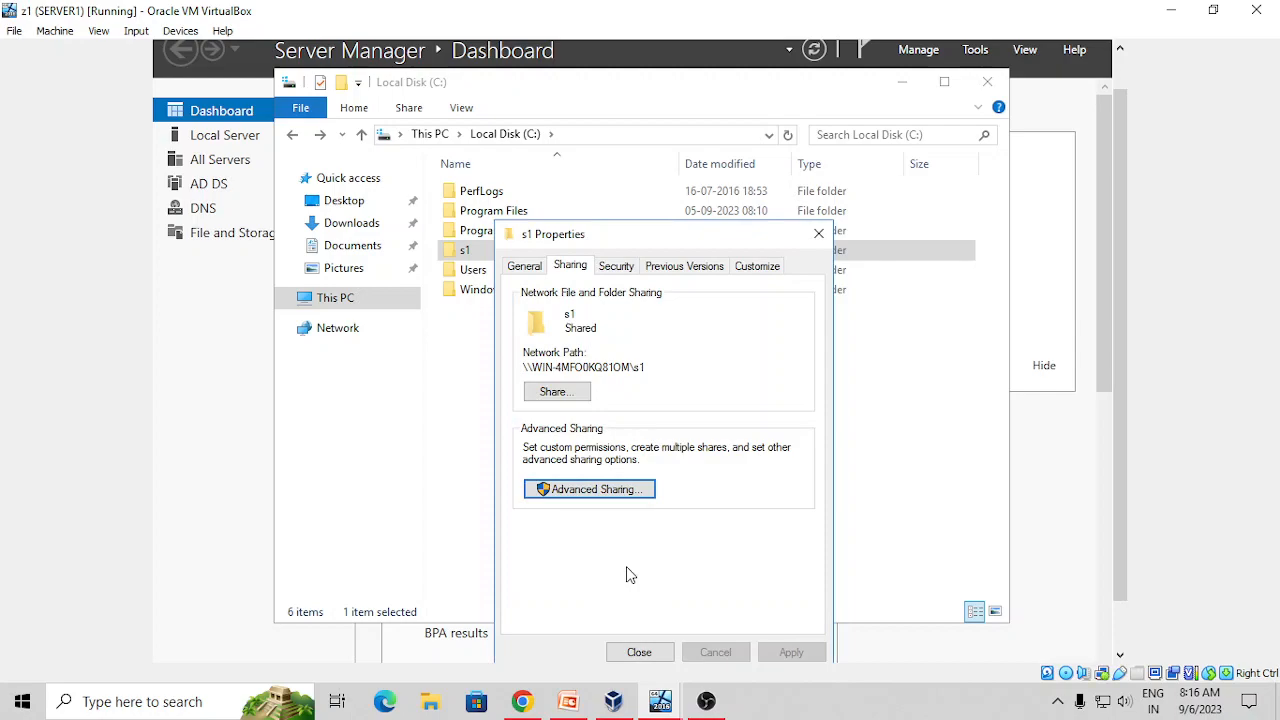
Add the Everyone group to the s1 folder's security permissions
left_click(617, 268)
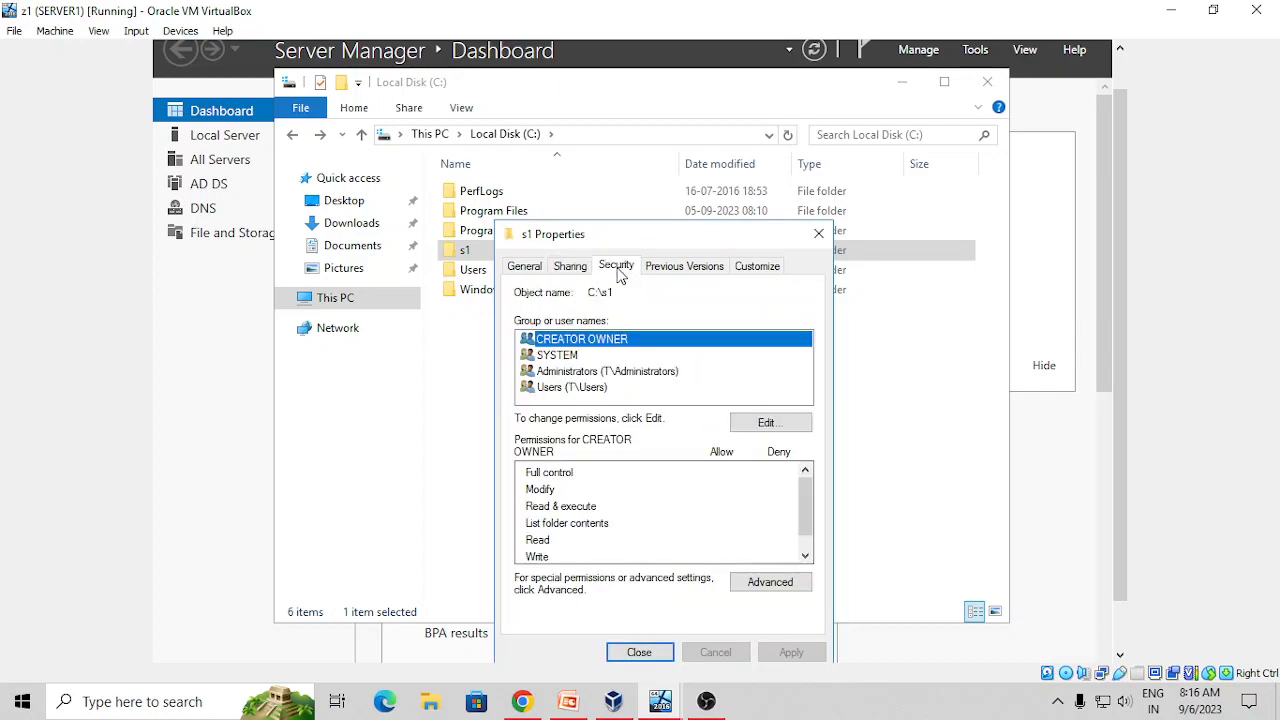
left_click(787, 427)
left_click(705, 481)
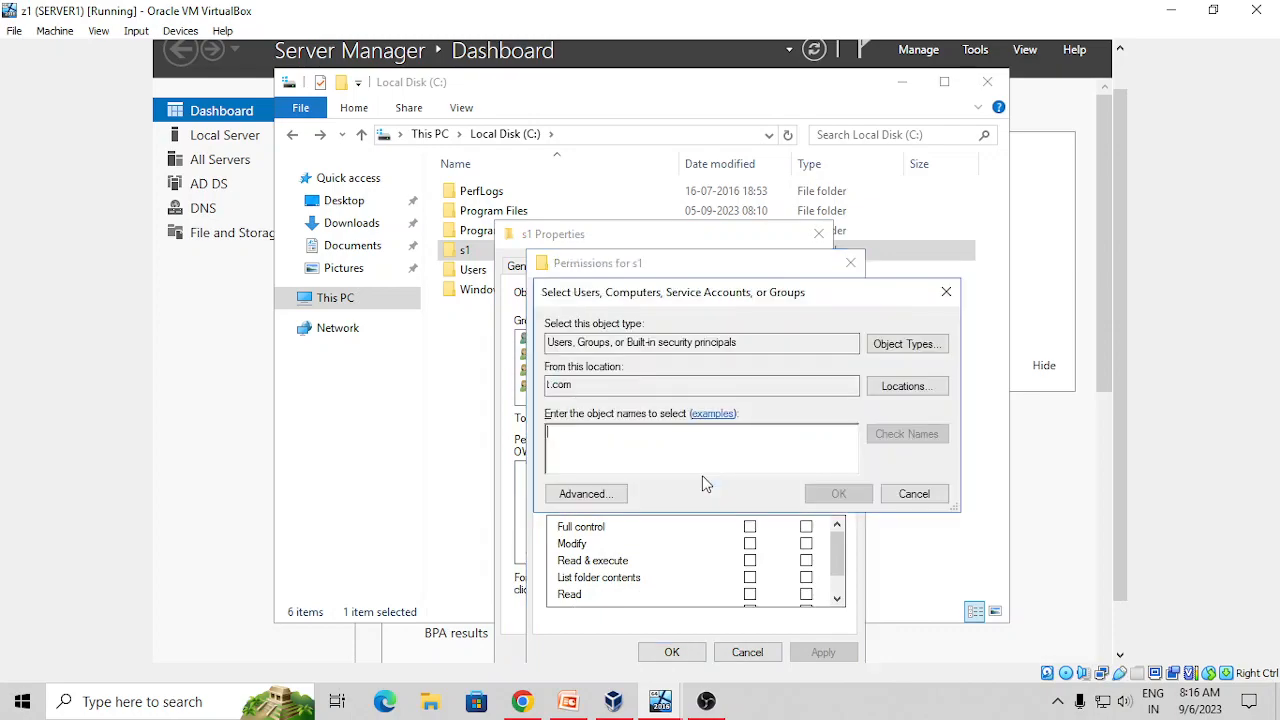
left_click(577, 495)
left_click(962, 326)
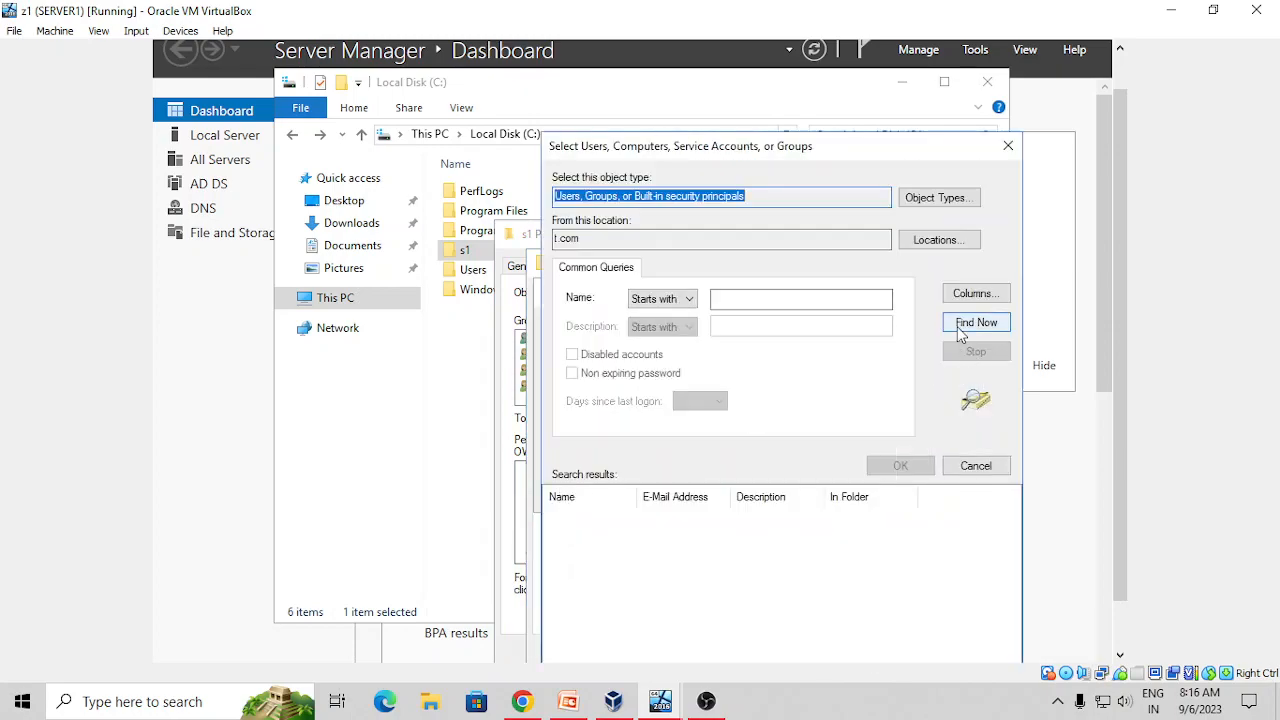
key("e")
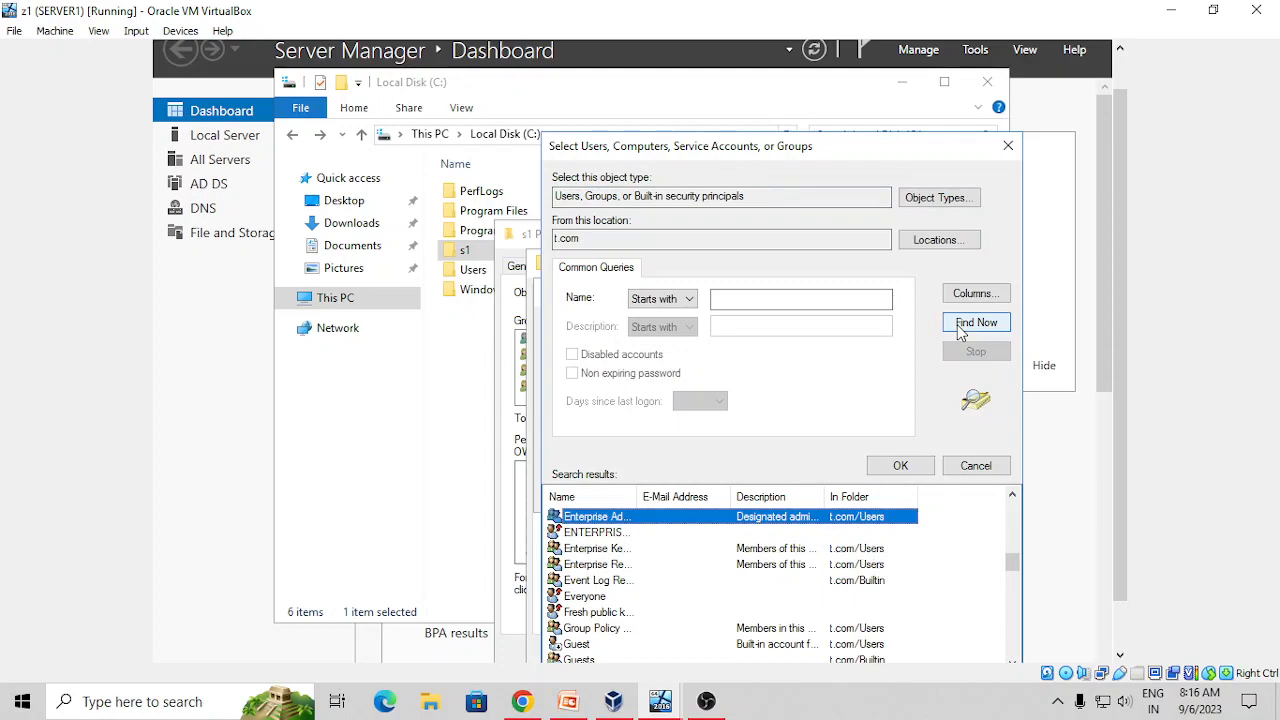
left_click(587, 596)
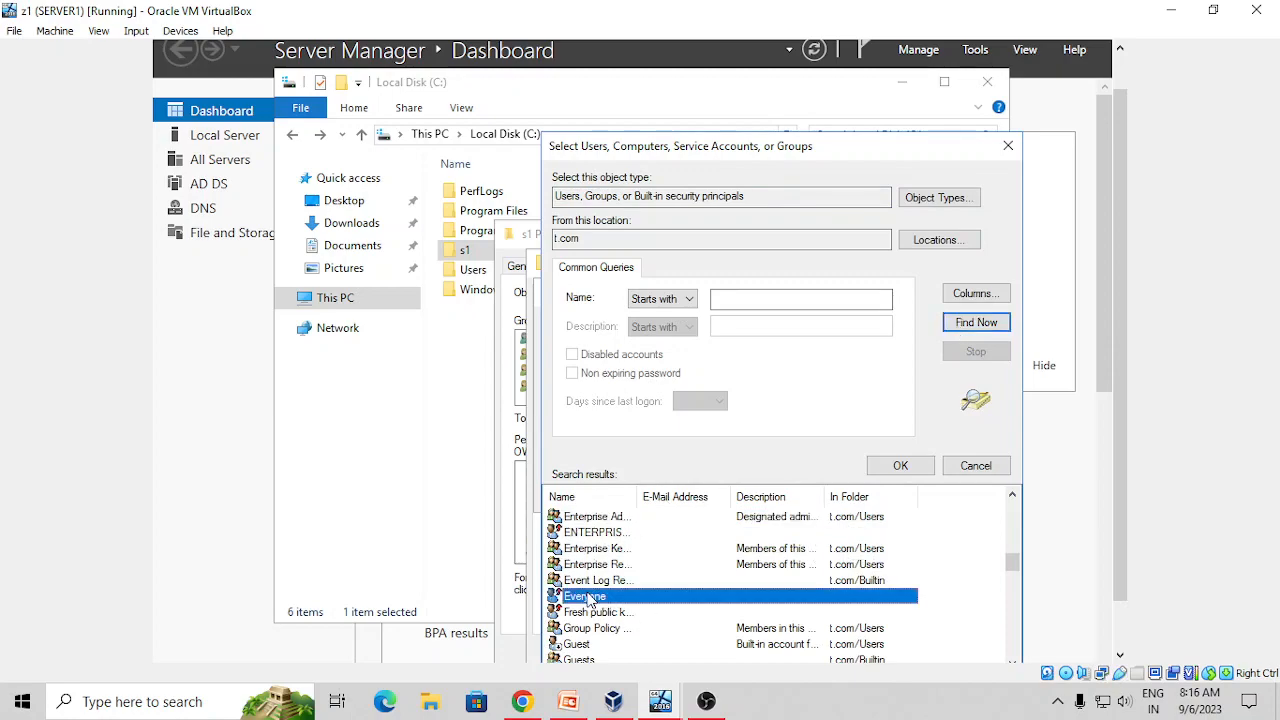
left_click(900, 478)
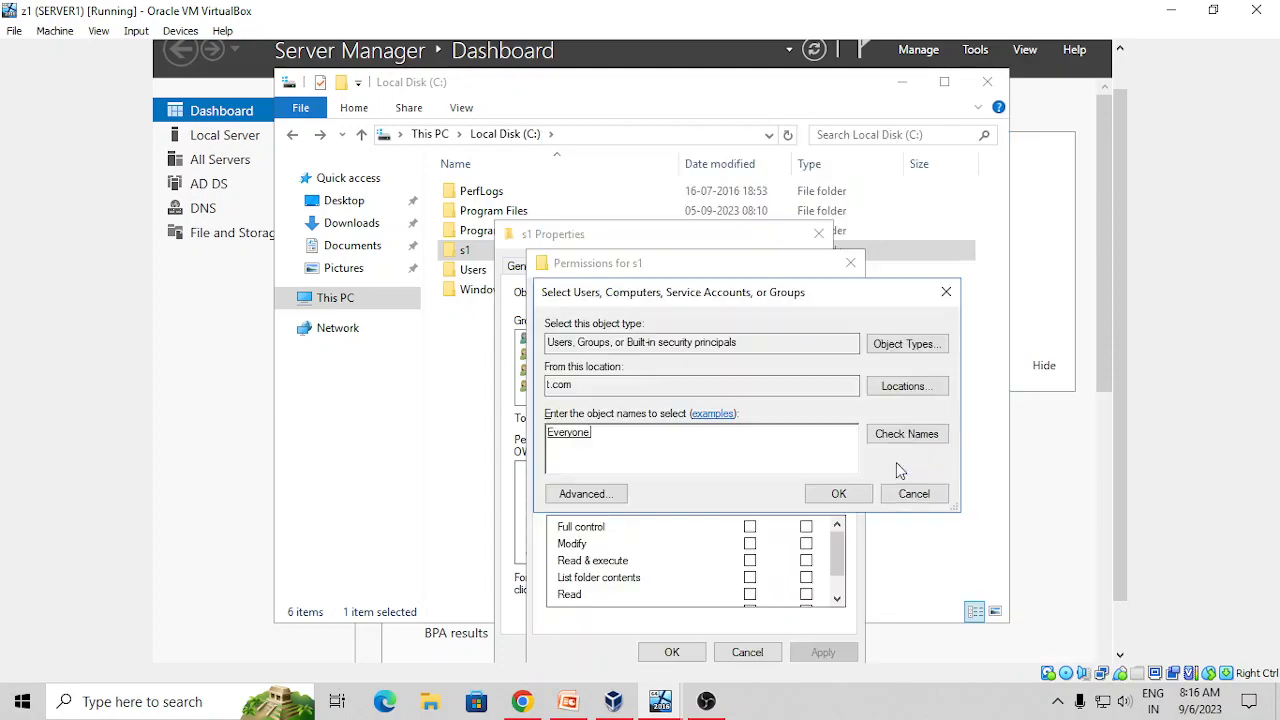
left_click(838, 492)
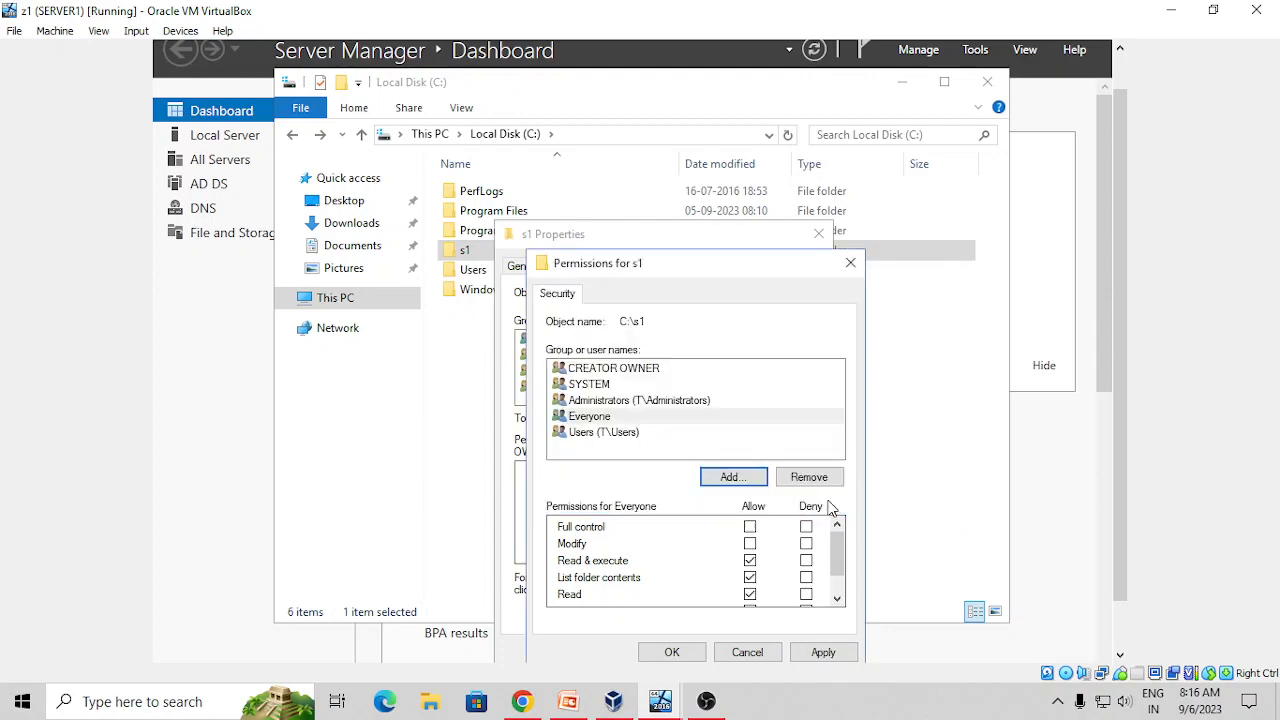
Allow Everyone Full control on s1, apply, and close the properties
left_click(749, 527)
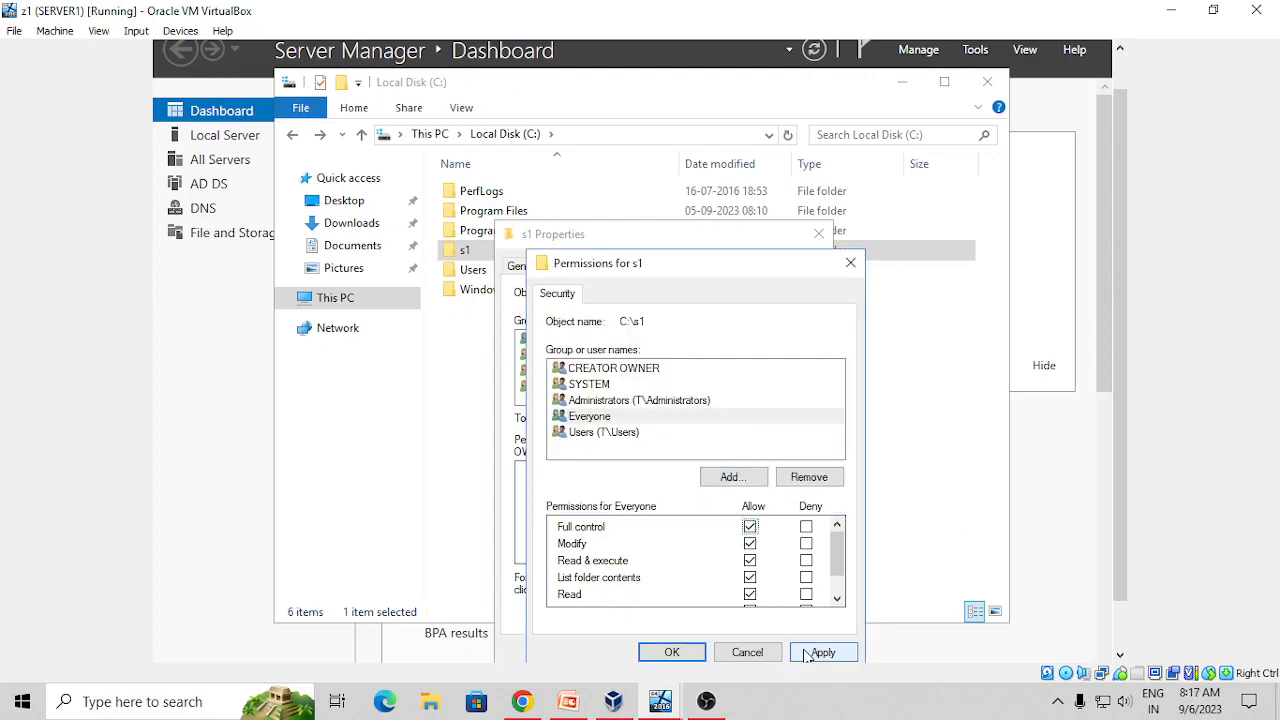
left_click(808, 655)
left_click(673, 652)
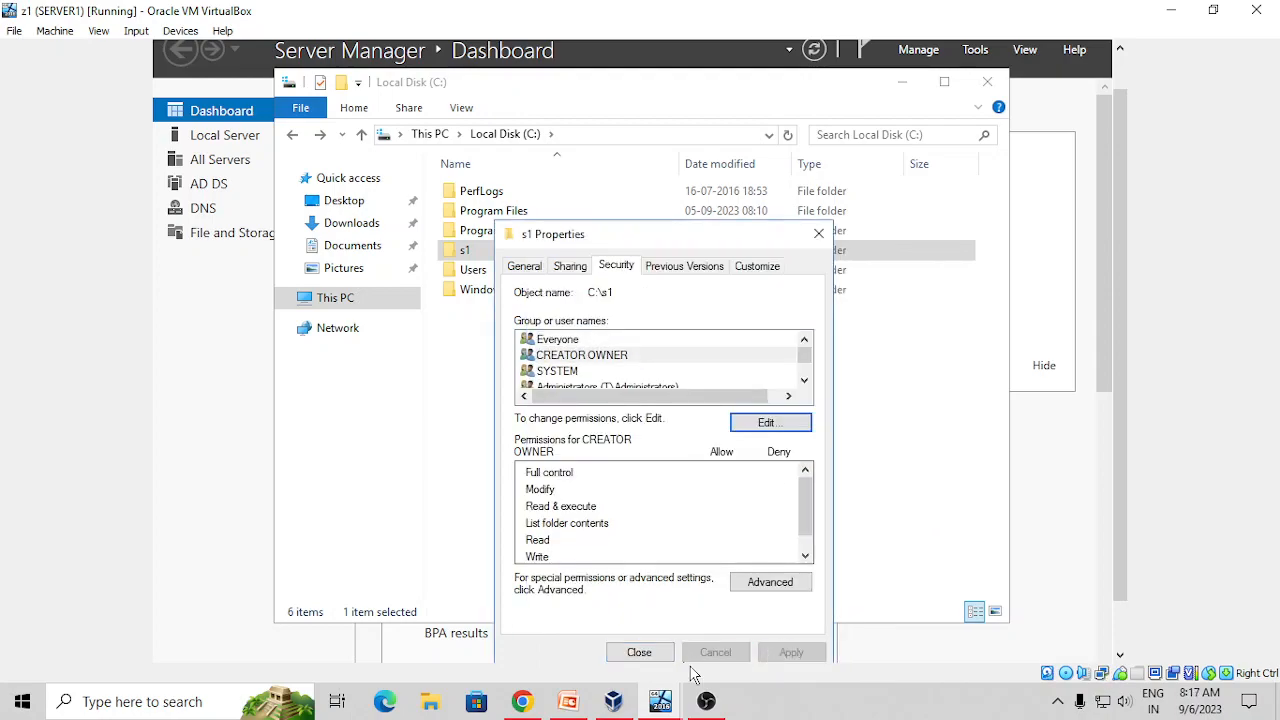
left_click(640, 652)
Switch to the CLIENT1 VM, send Ctrl-Alt-Del, and sign in with the account password
mouse_move(660, 701)
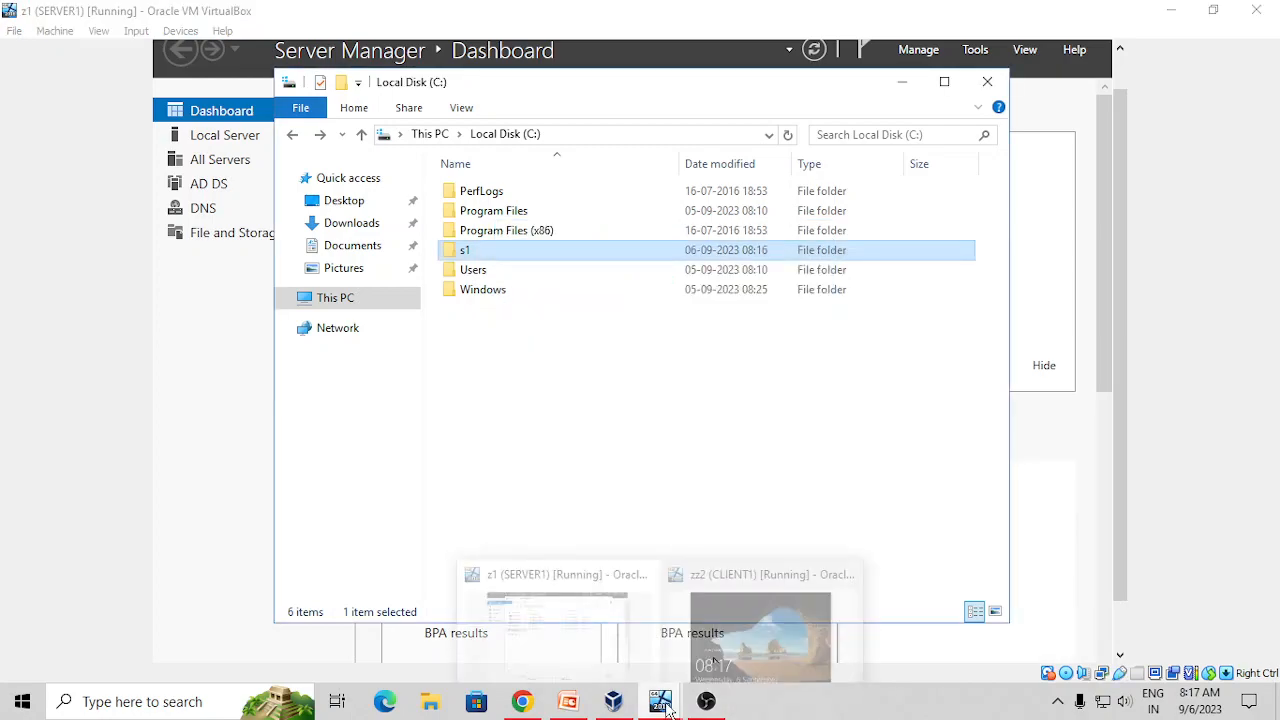
left_click(787, 629)
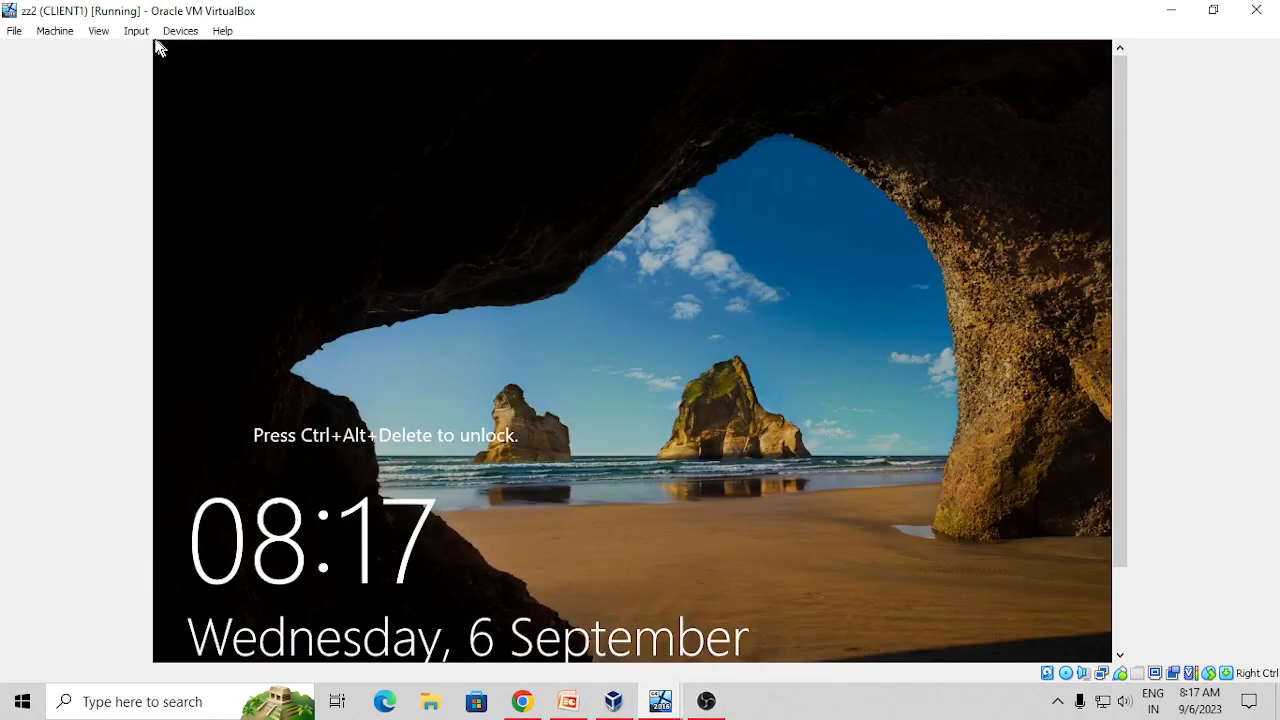
left_click(137, 31)
mouse_move(172, 54)
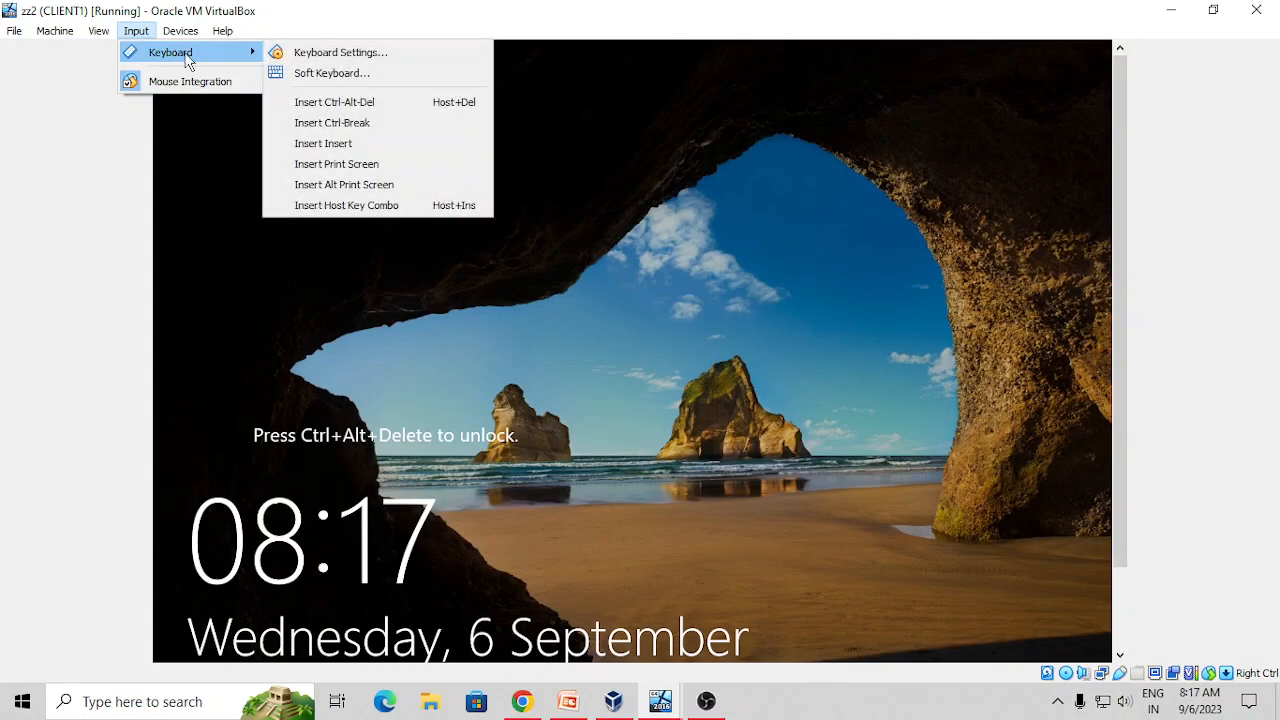
left_click(290, 100)
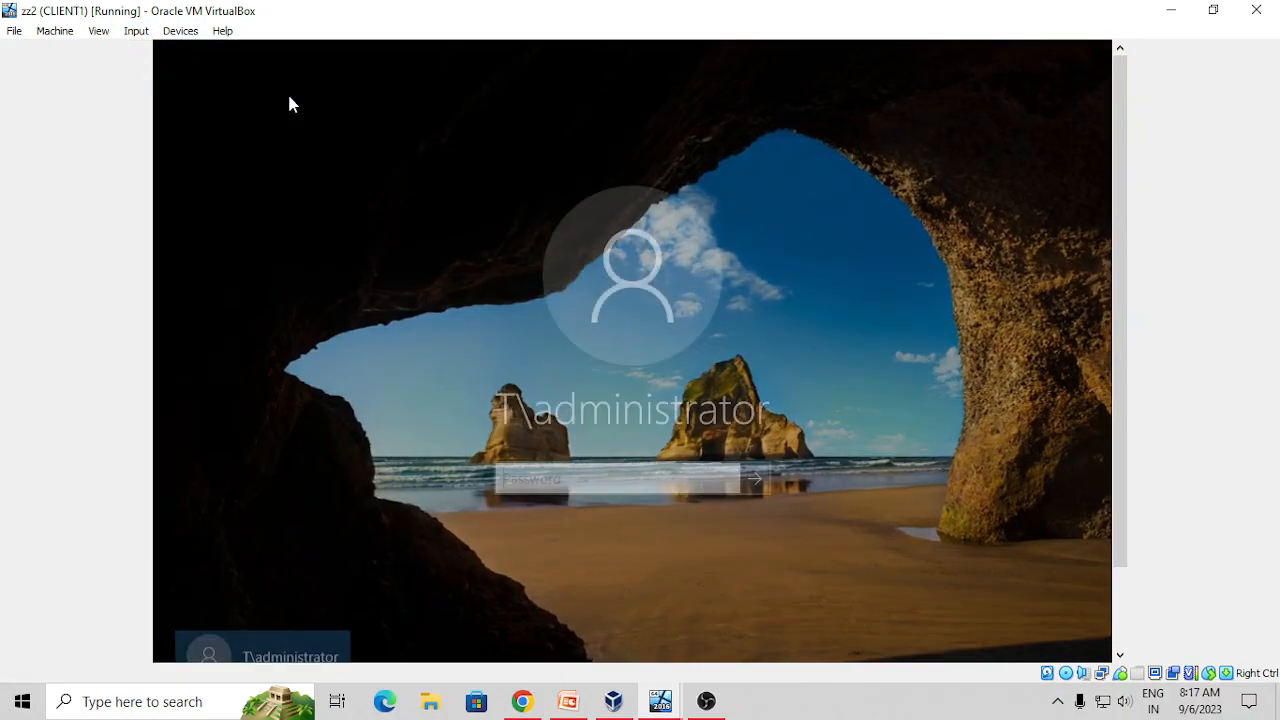
type("12345678")
key("Return")
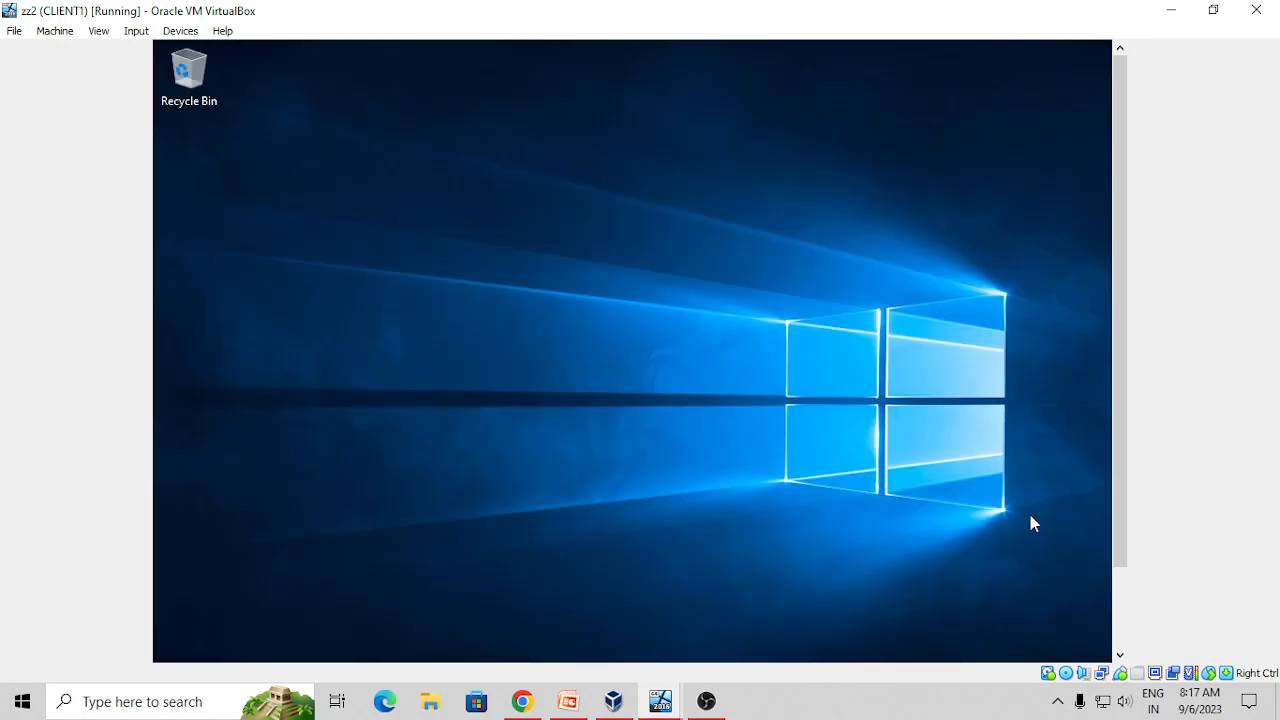
left_click_drag(1122, 518, 1120, 622)
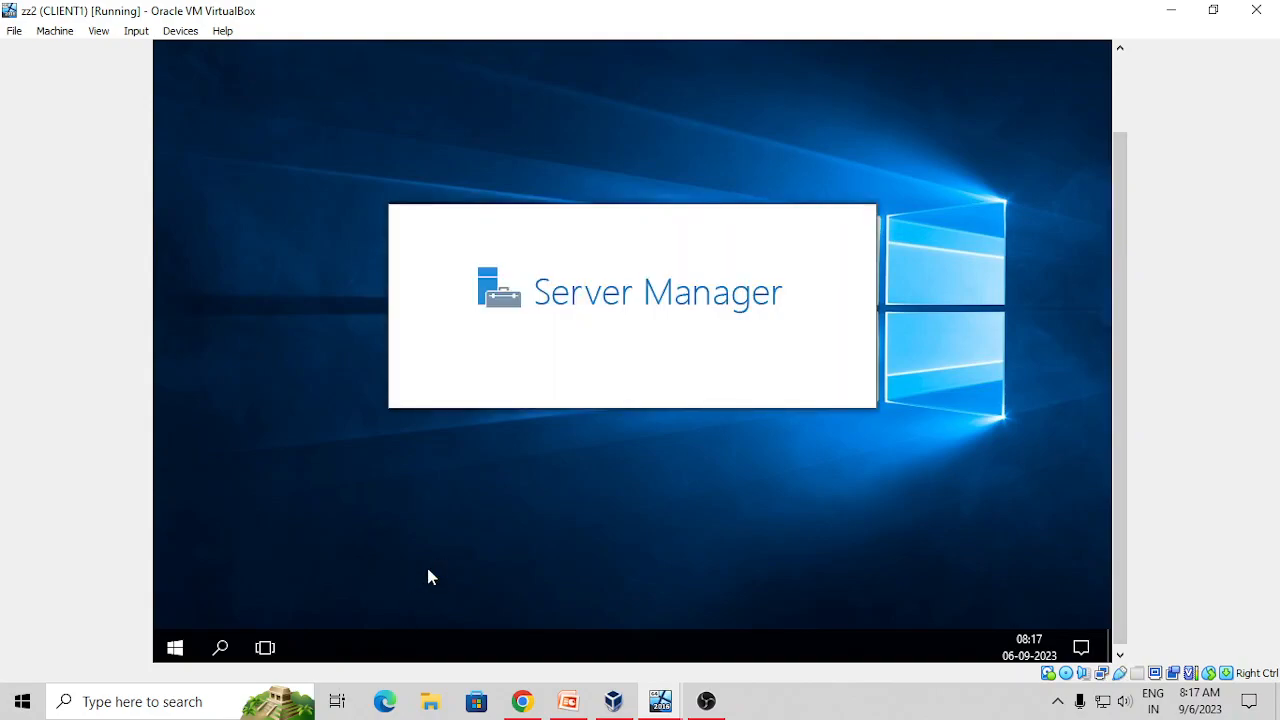
Open File Explorer on the client's This PC > Local Disk (C:)
key("super+e")
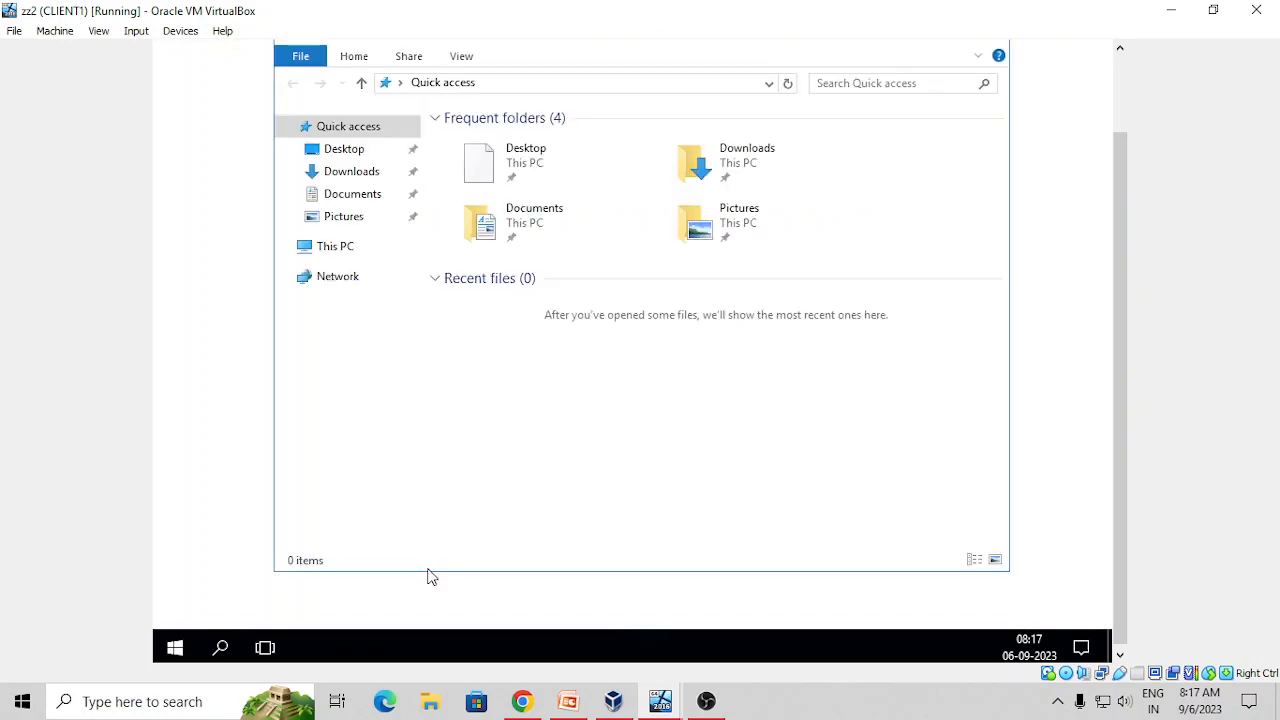
left_click(333, 247)
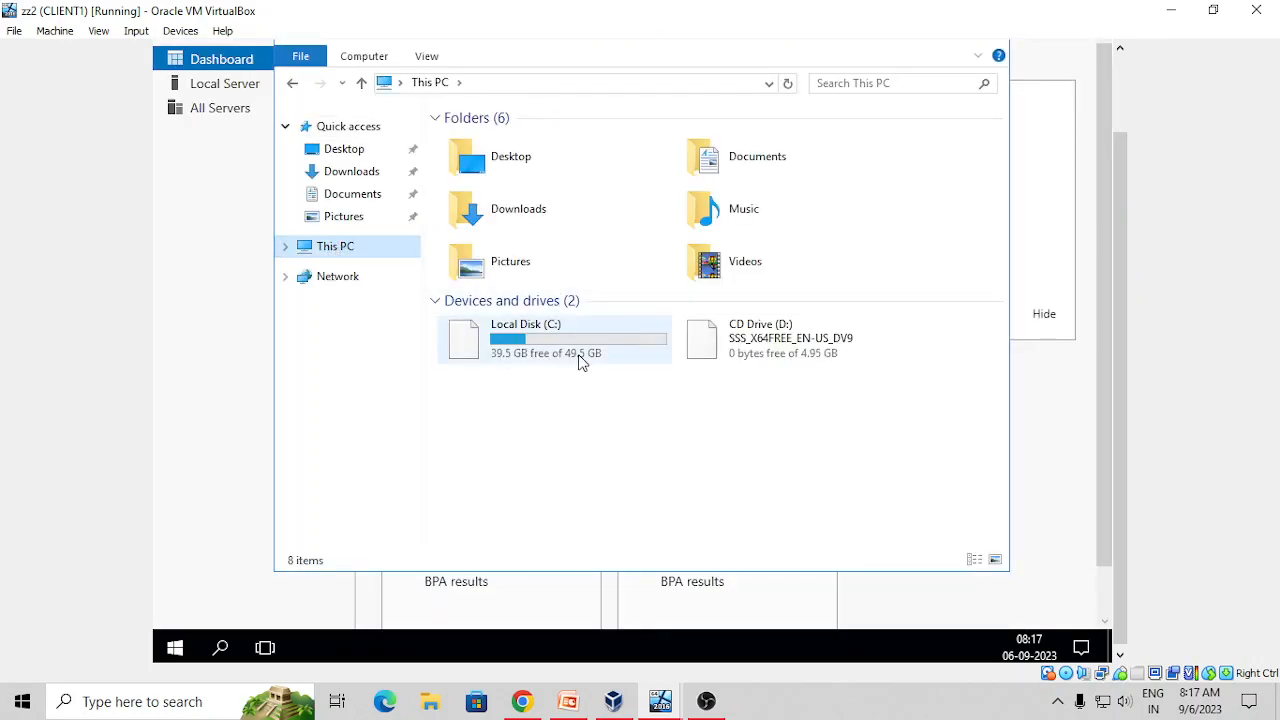
double_click(566, 342)
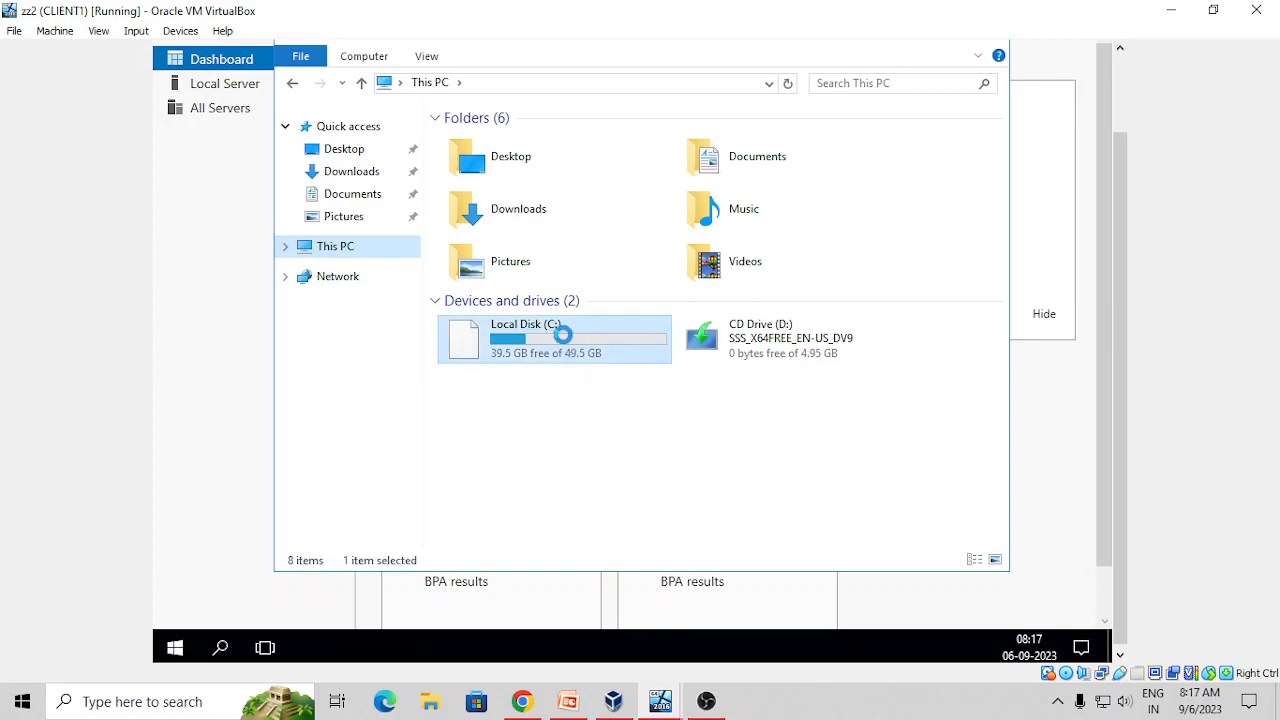
Create a new folder named s2 on C: and open it
right_click(502, 283)
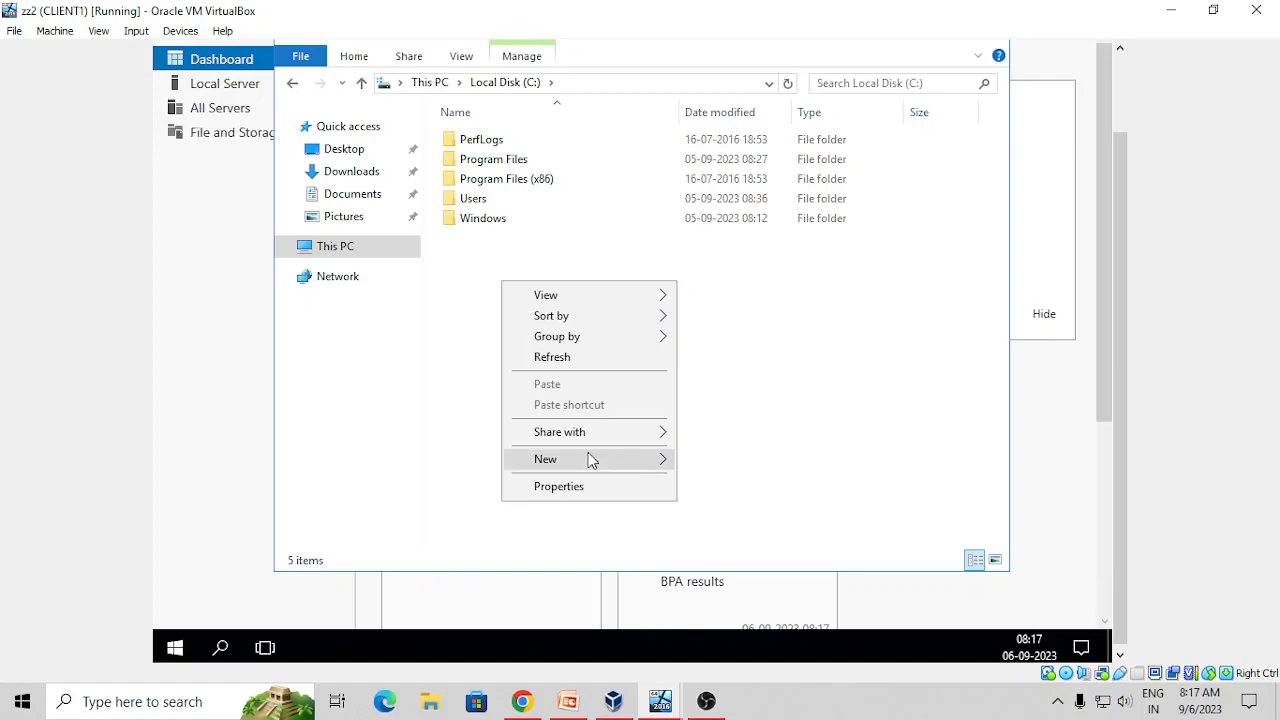
mouse_move(588, 457)
left_click(719, 461)
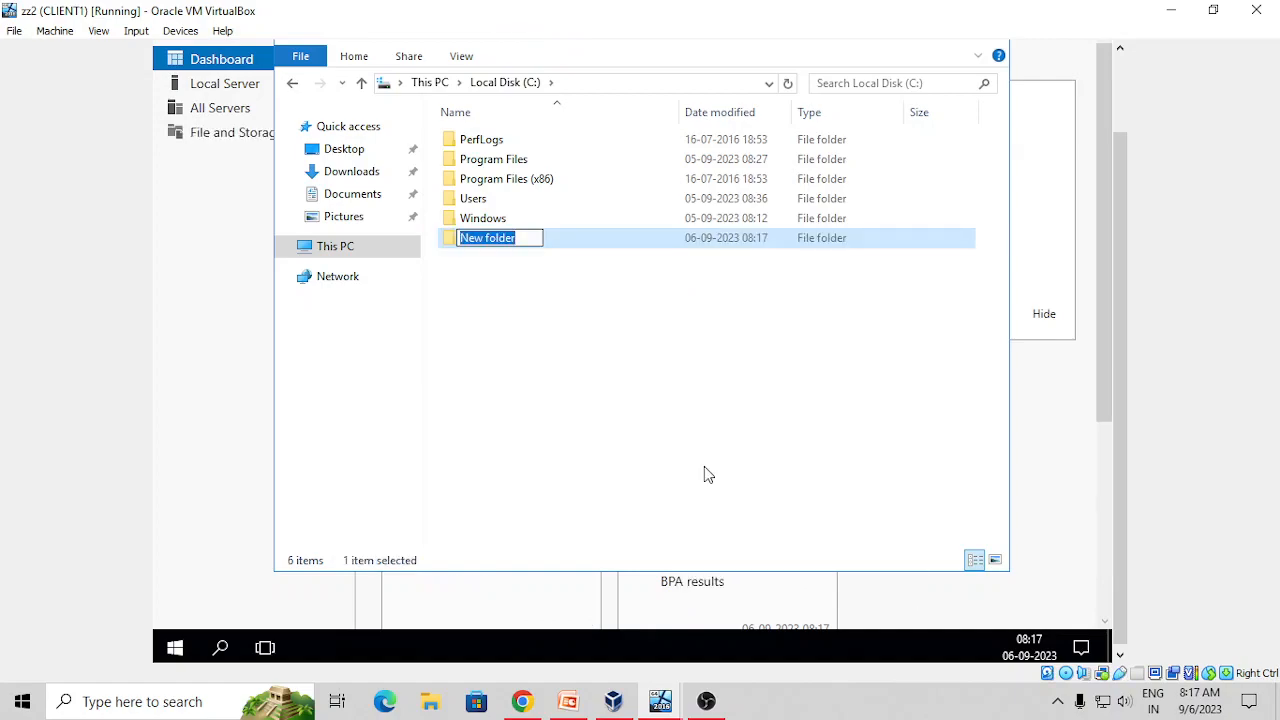
type("s2")
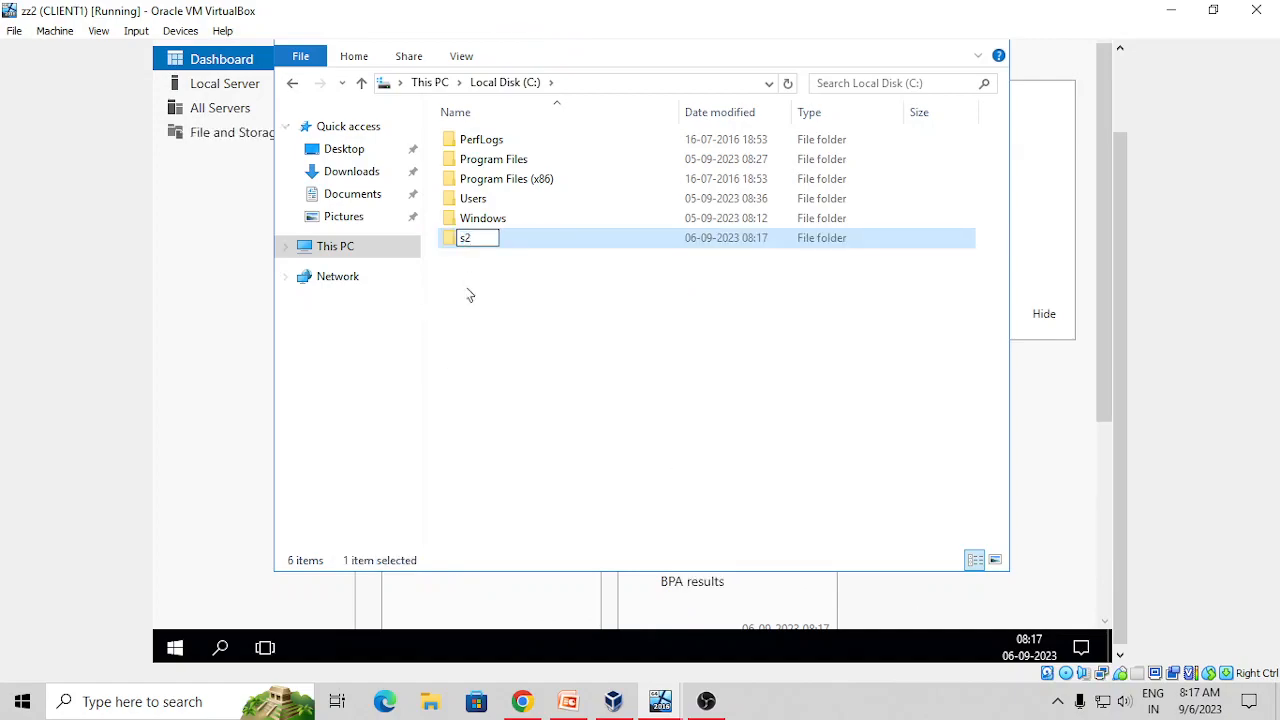
left_click(458, 308)
left_click(452, 243)
double_click(452, 245)
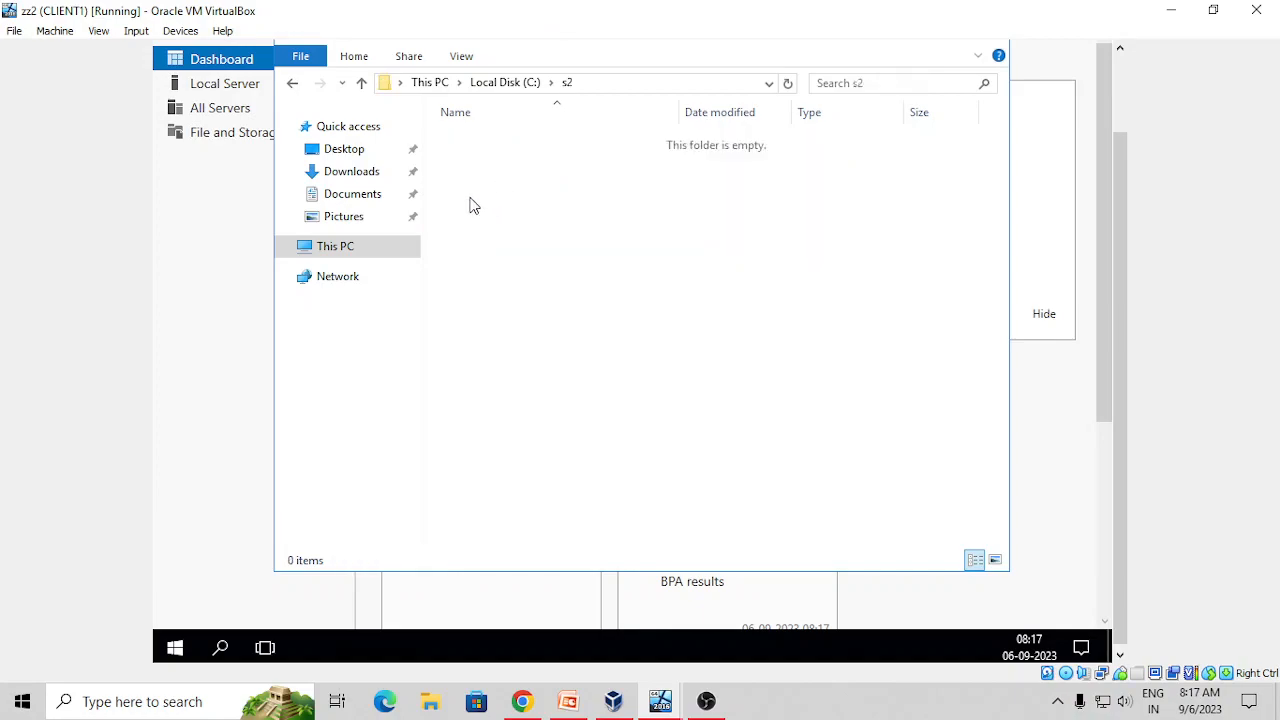
right_click(470, 198)
Create a new text document in s2 and dismiss the Shutdown Event Tracker with comment 's'
mouse_move(519, 423)
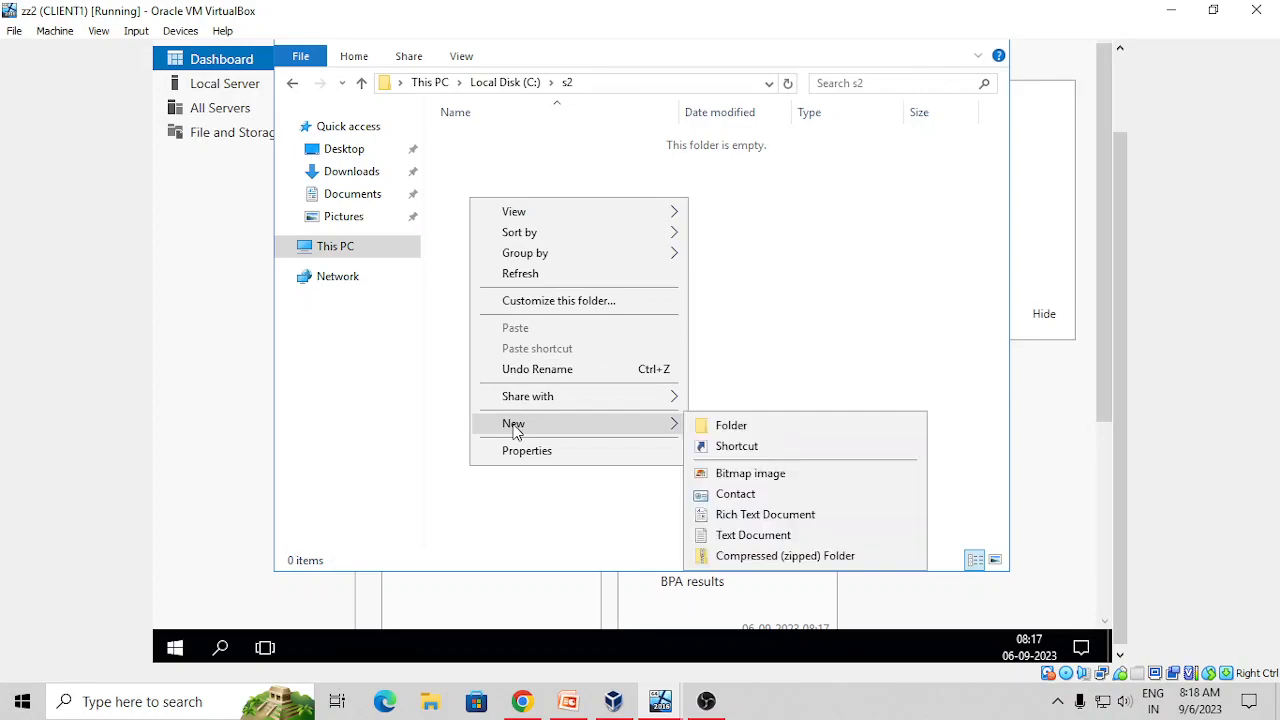
left_click(727, 538)
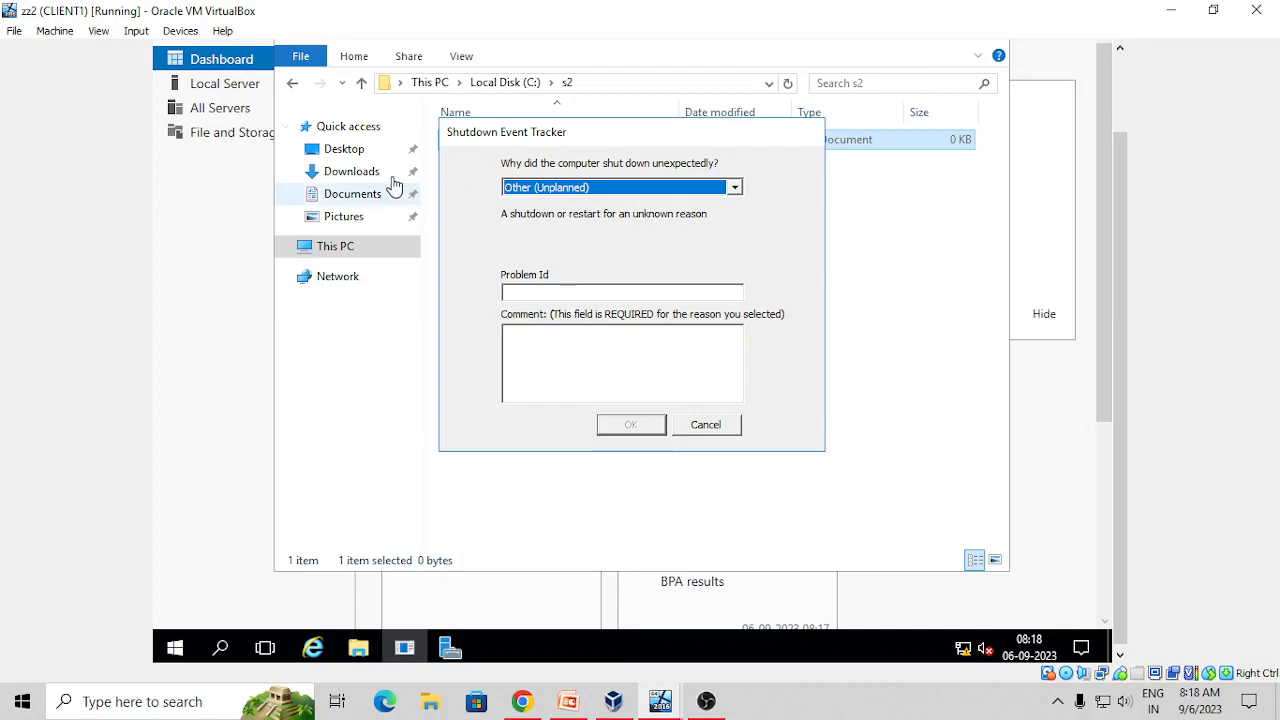
left_click(600, 363)
type("s")
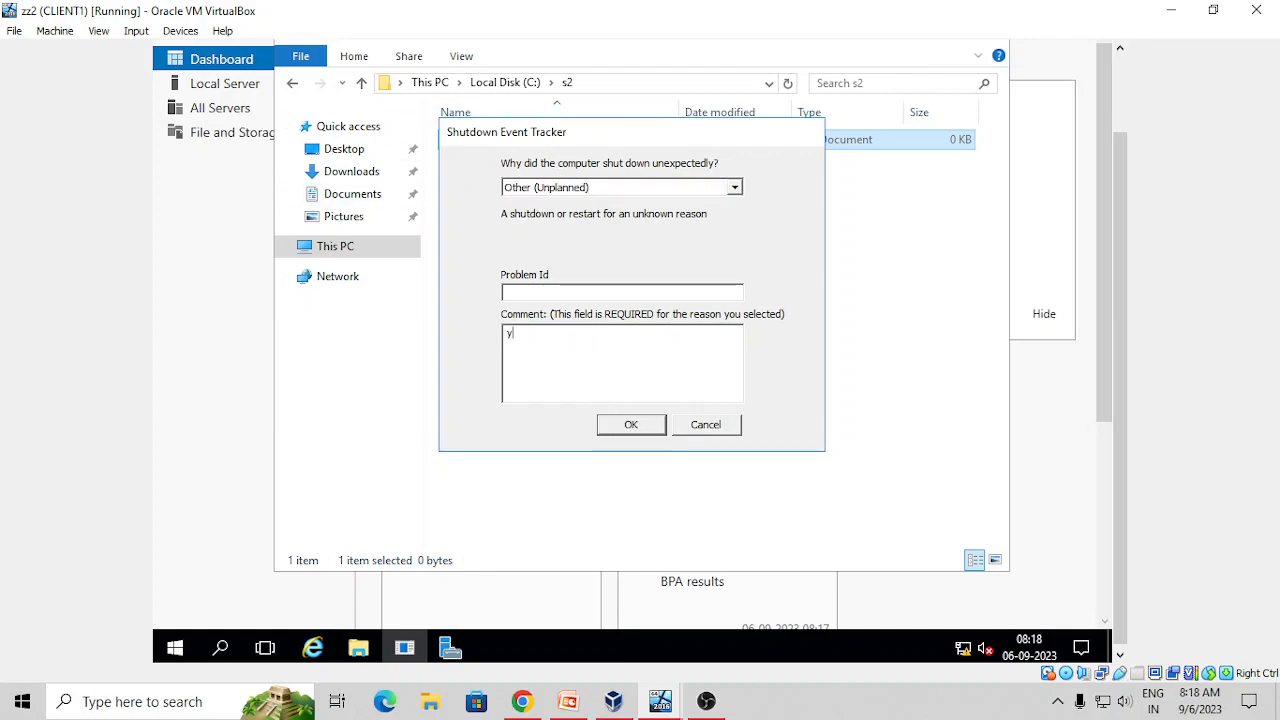
left_click(623, 423)
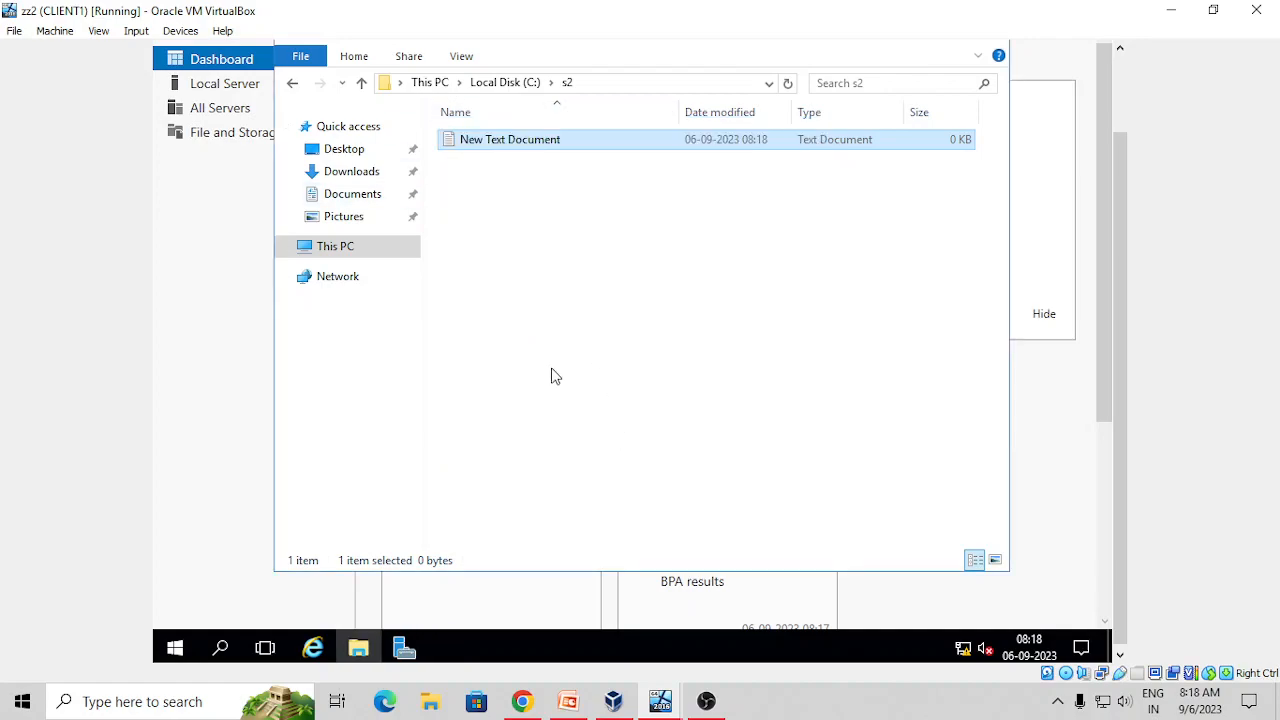
Type 'dhgdjkgd fddfdfggf g dg gd dg' into the document, save it, and close Notepad
double_click(521, 149)
type("dhgdjkgd")
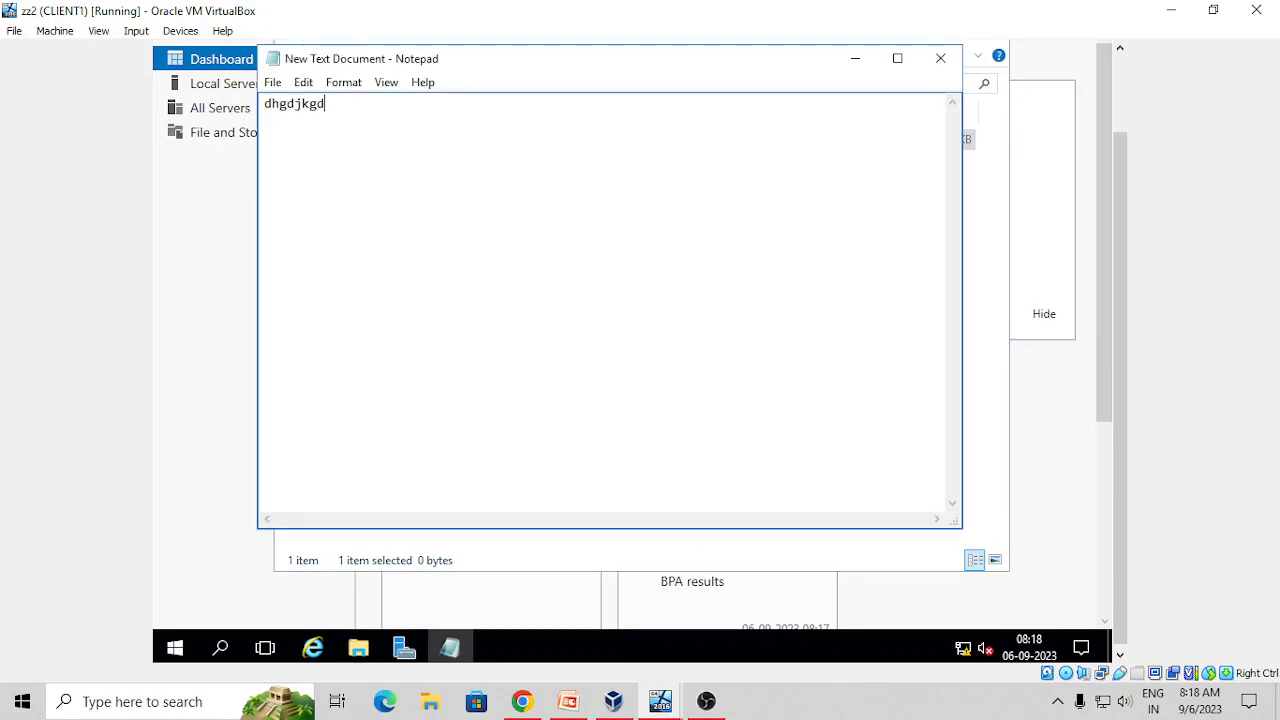
type(" fddfdfggf g dg gd dg")
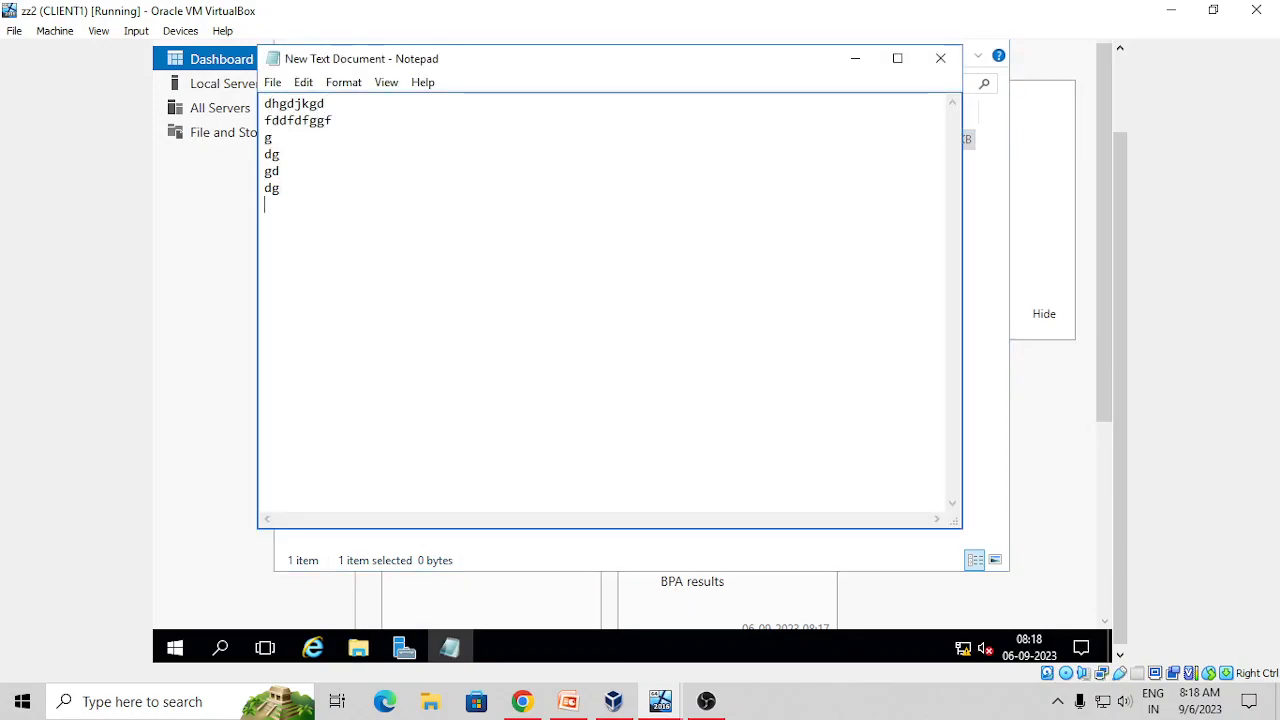
left_click(273, 84)
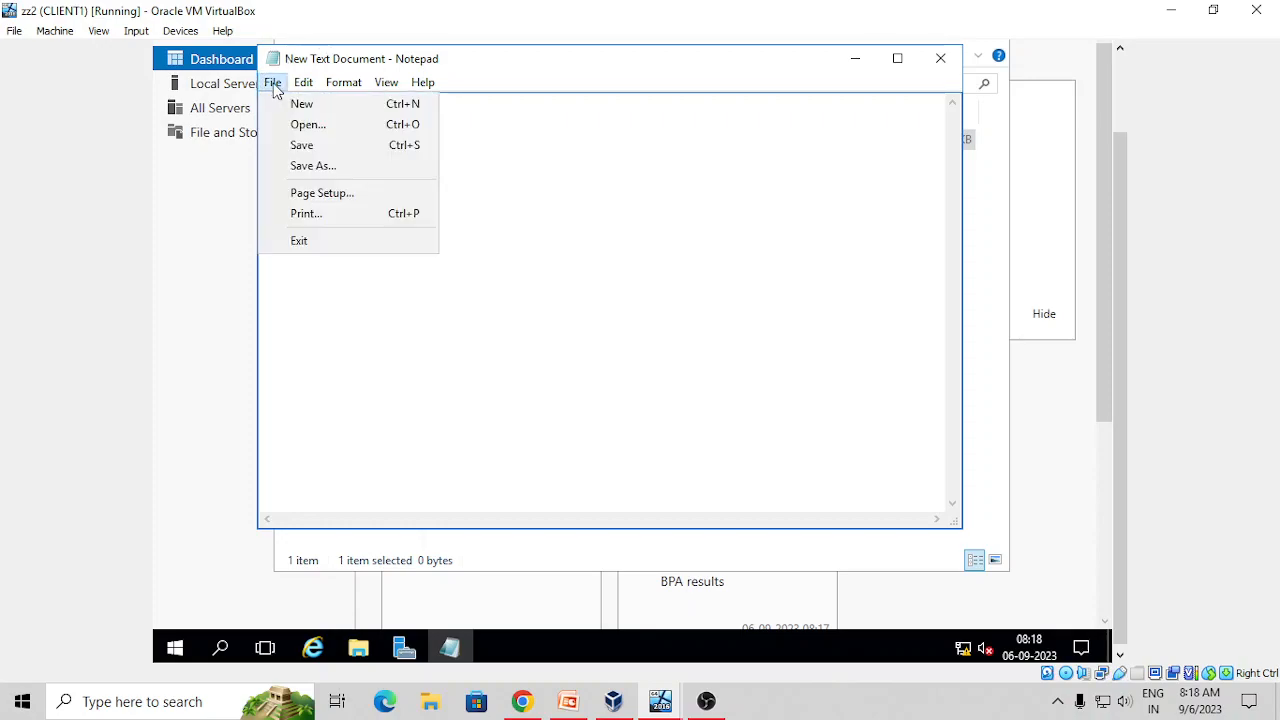
left_click(296, 145)
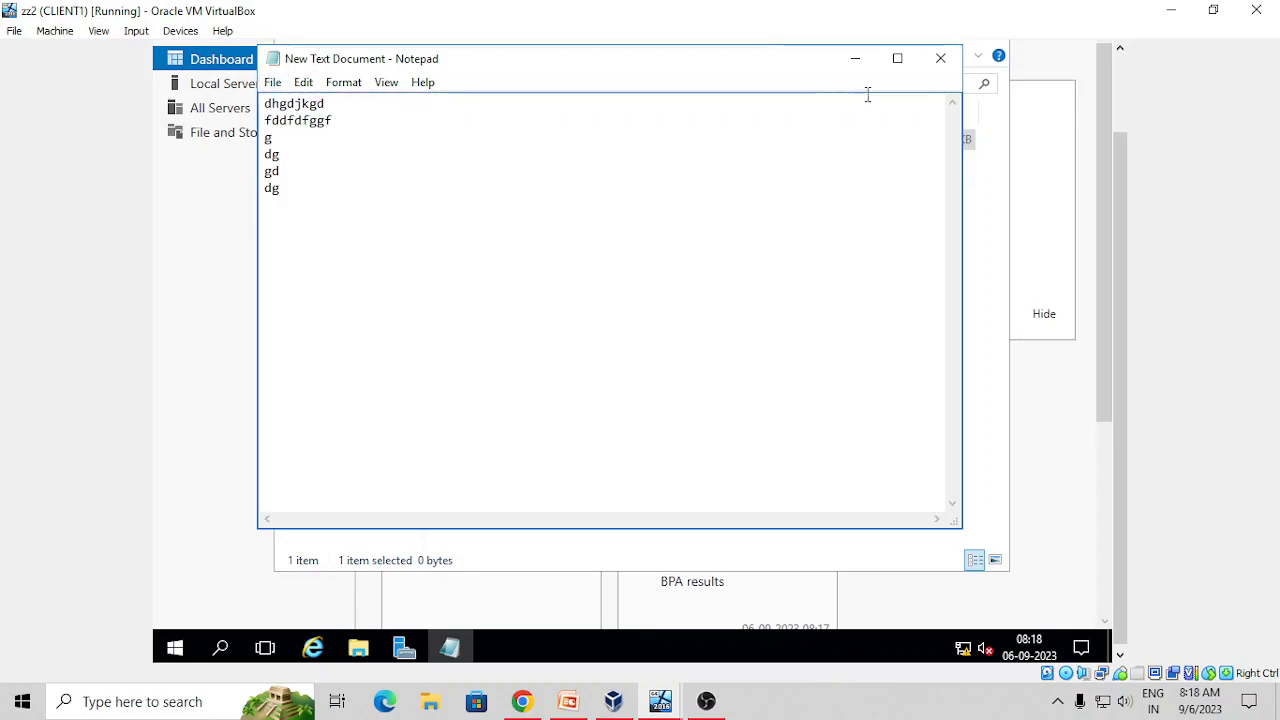
left_click(940, 58)
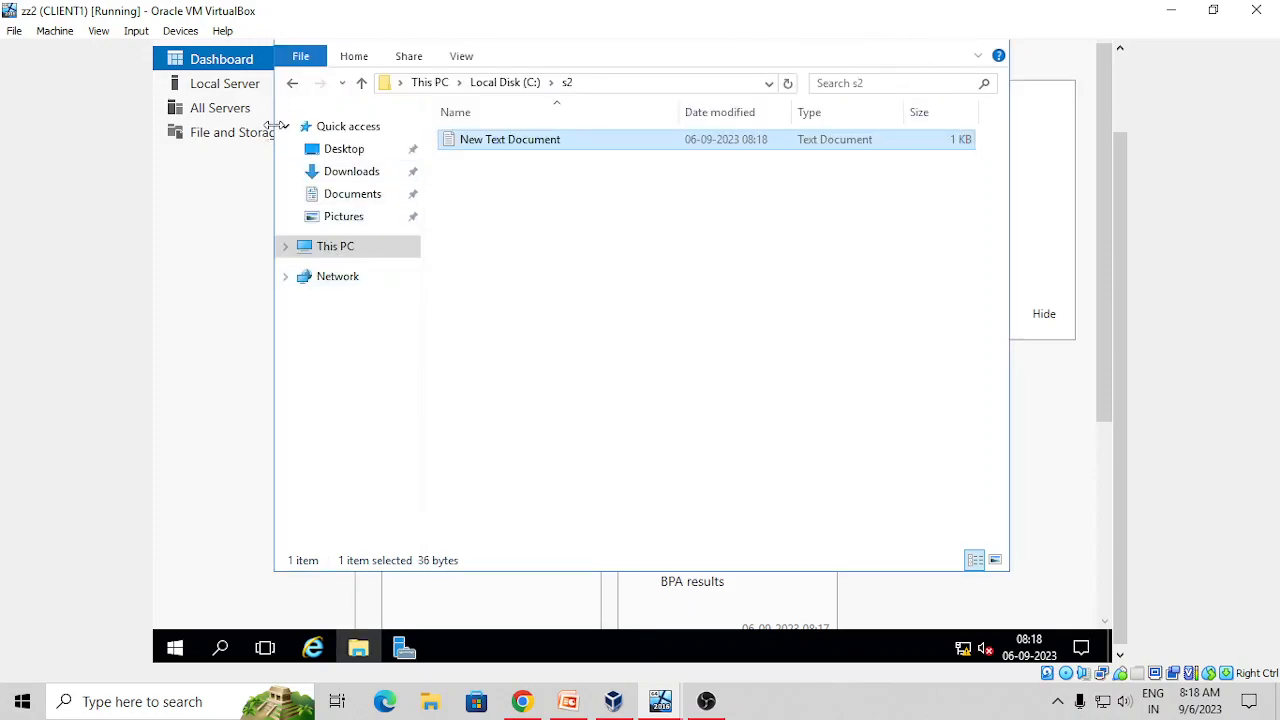
Open the Sharing tab of the s2 folder's properties on C:
left_click(290, 88)
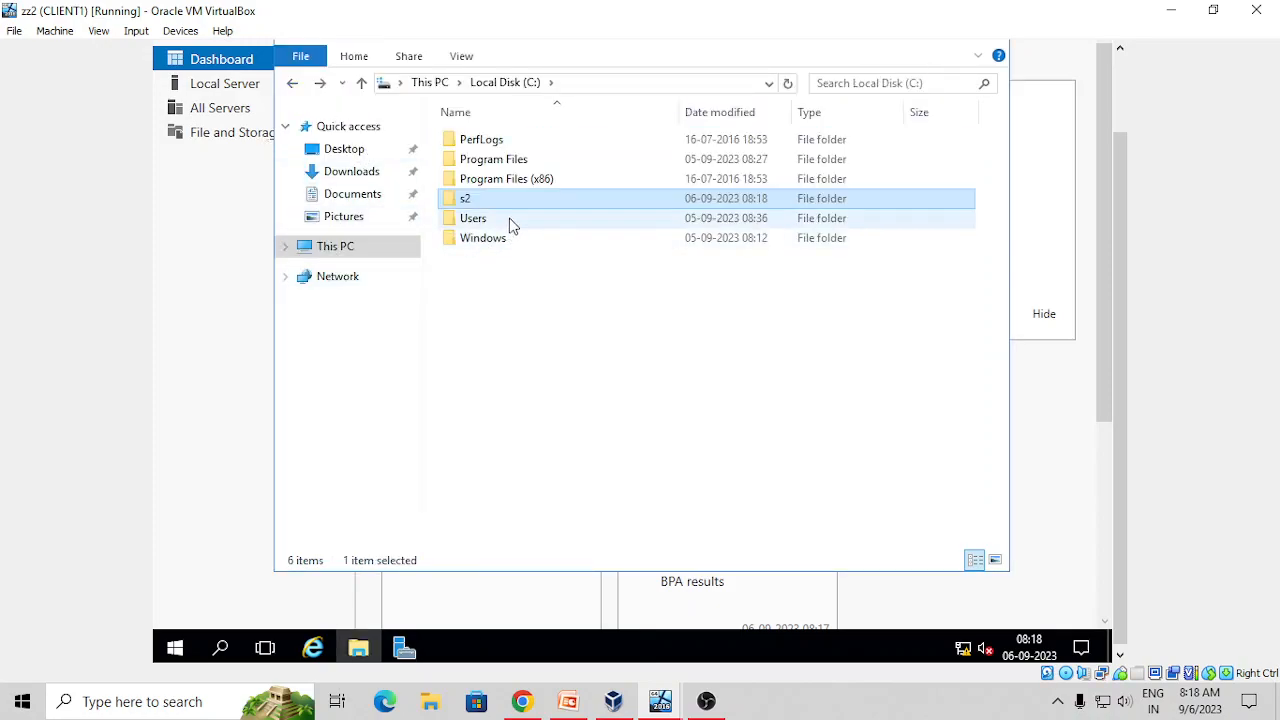
right_click(520, 201)
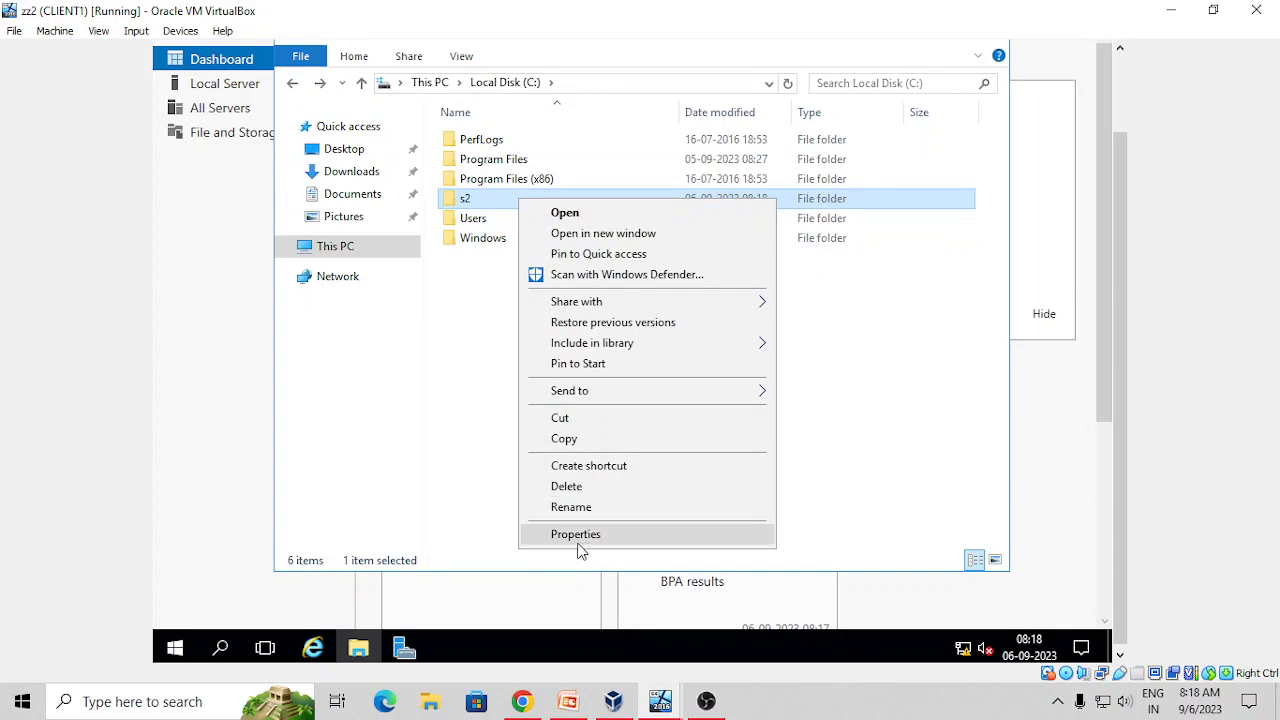
left_click(603, 534)
left_click(612, 216)
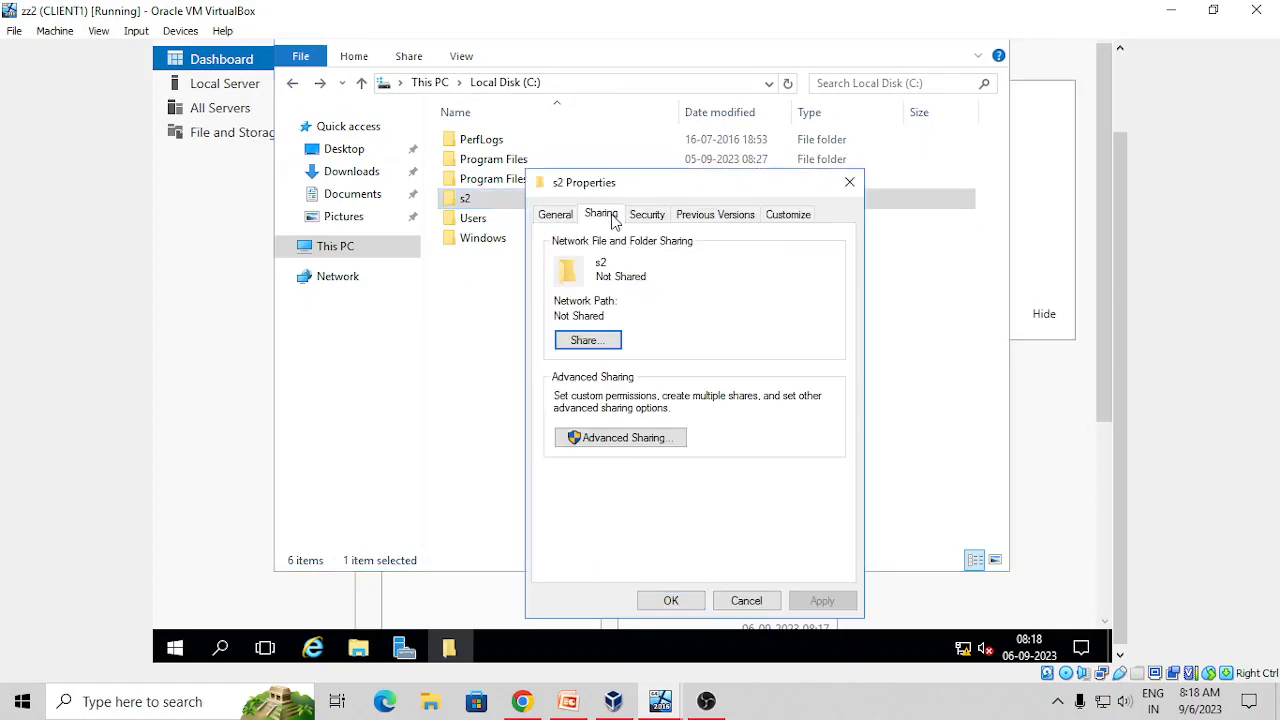
Share s2 through Advanced Sharing, giving Everyone Full Control share permission
left_click(607, 446)
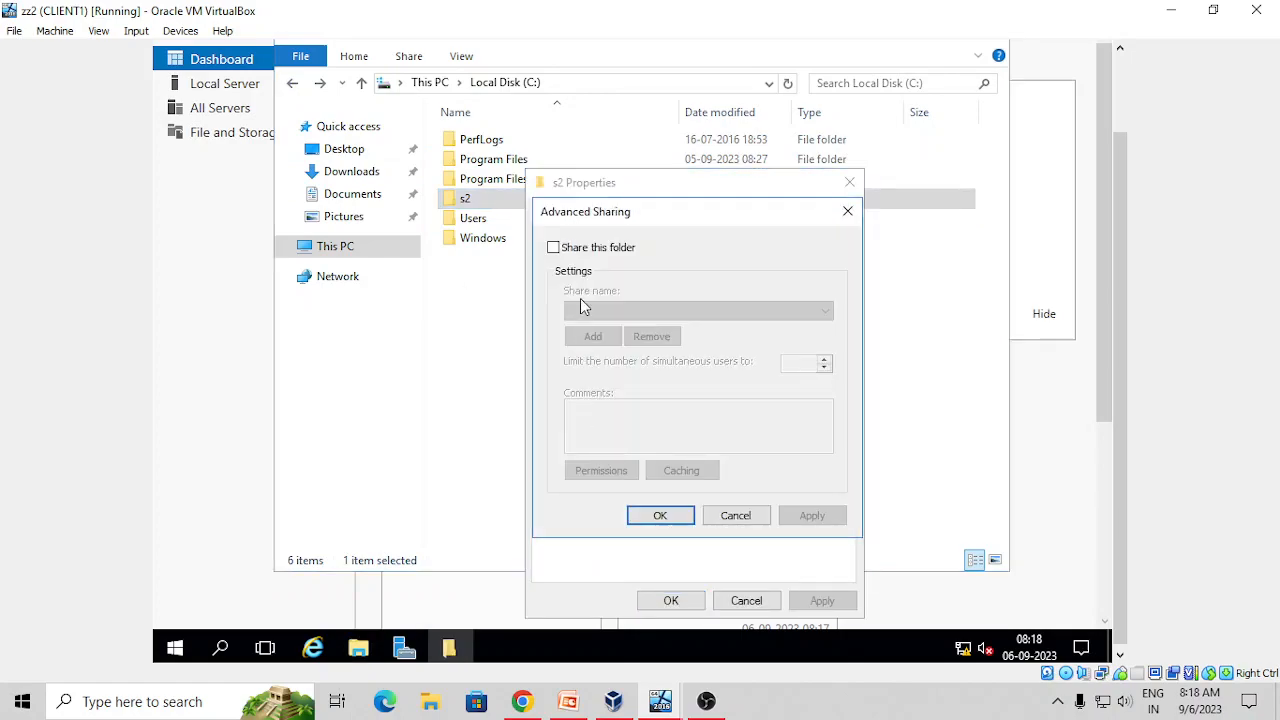
left_click(577, 250)
left_click(601, 473)
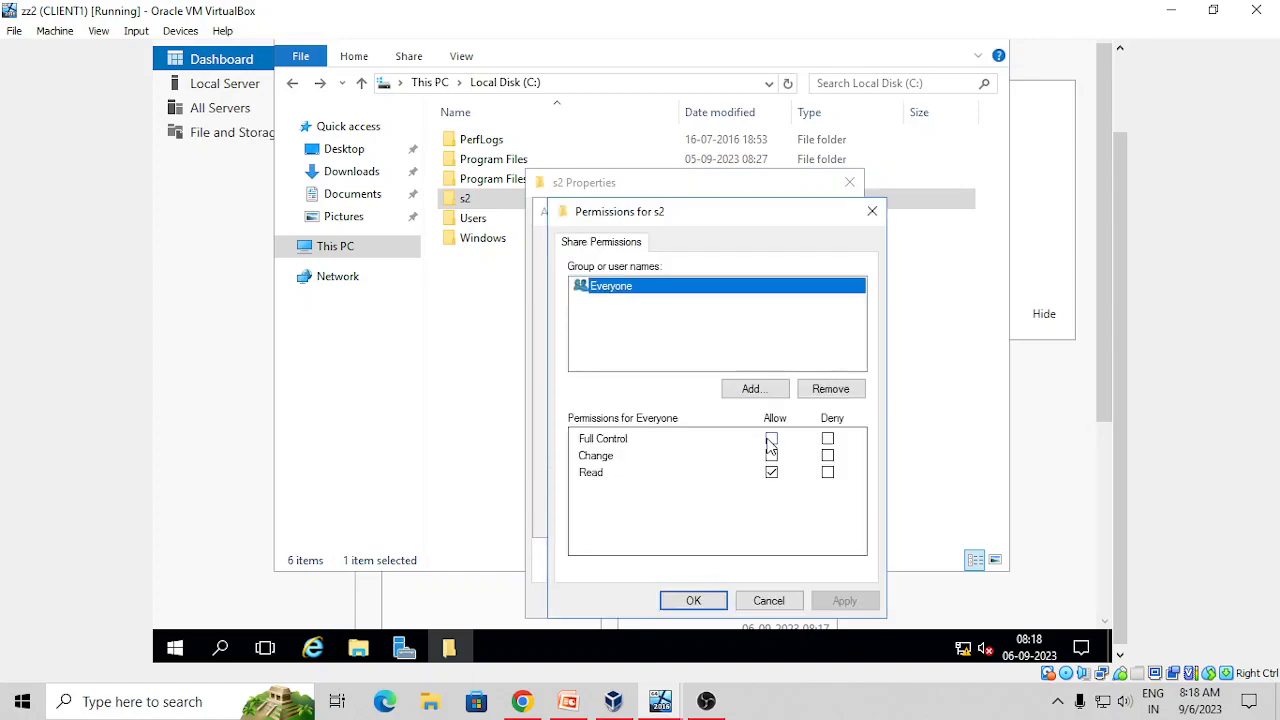
left_click(771, 439)
left_click(830, 606)
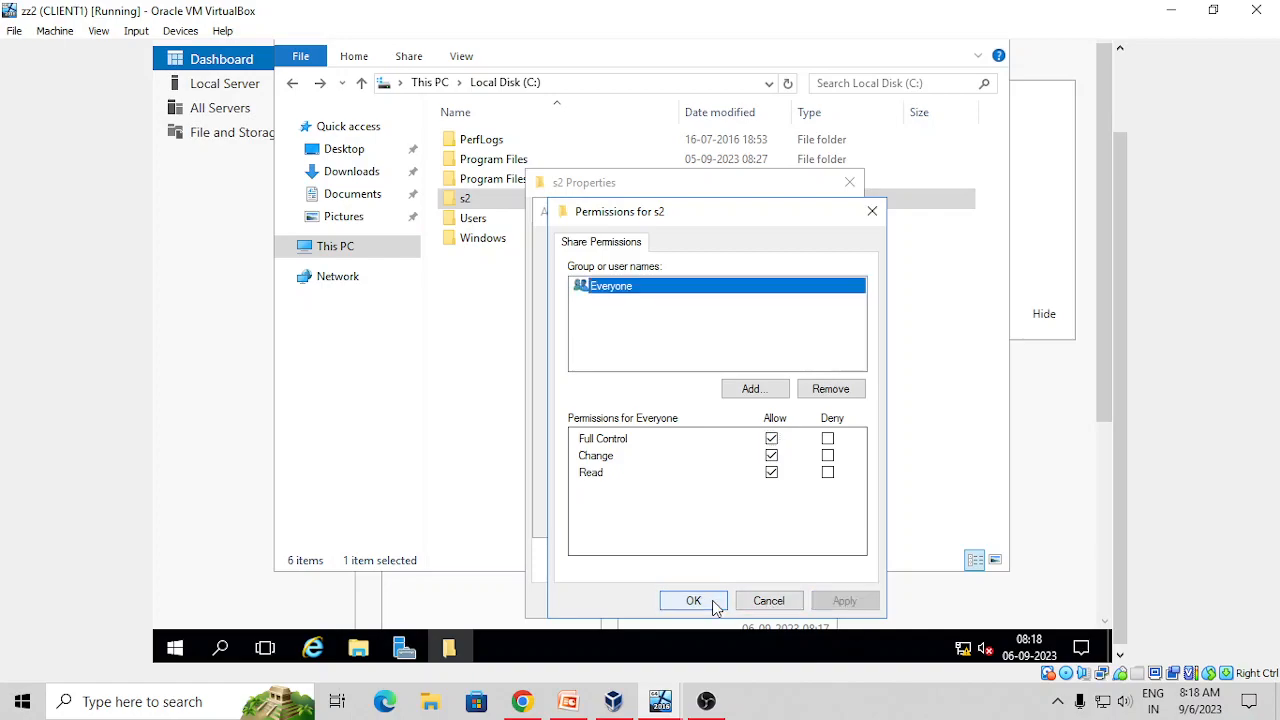
left_click(715, 603)
left_click(842, 522)
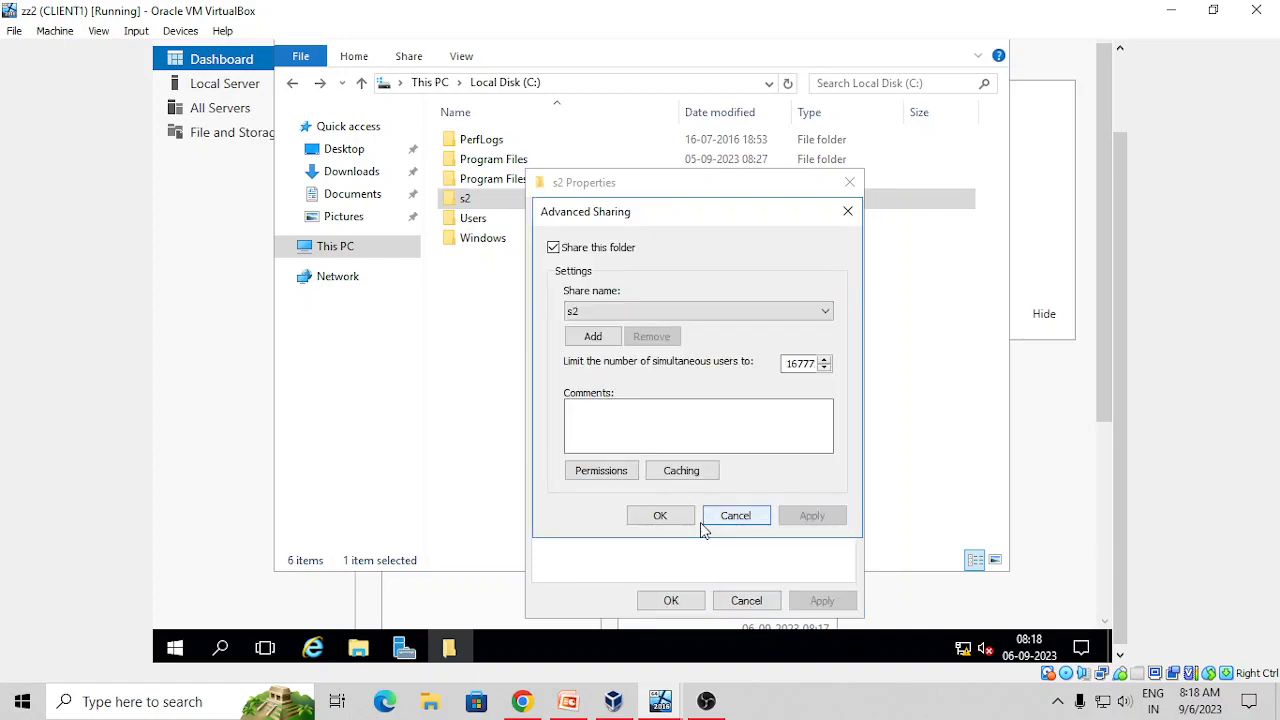
left_click(659, 521)
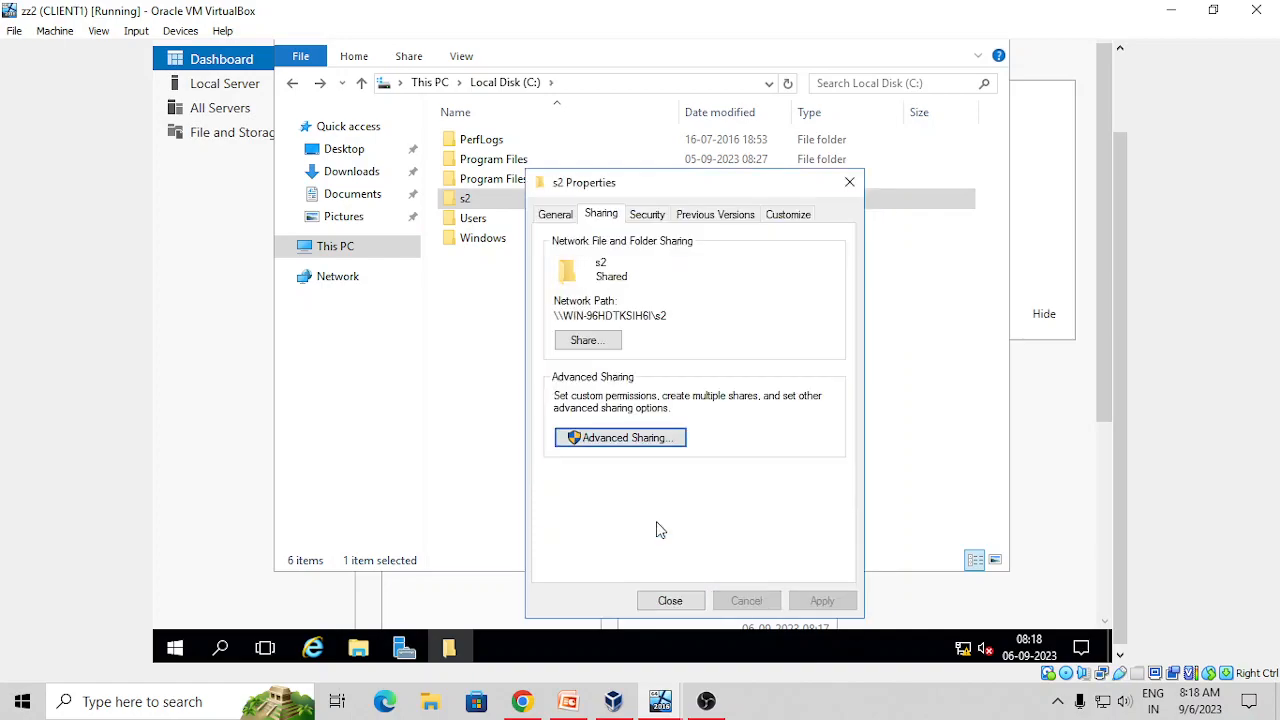
left_click(660, 212)
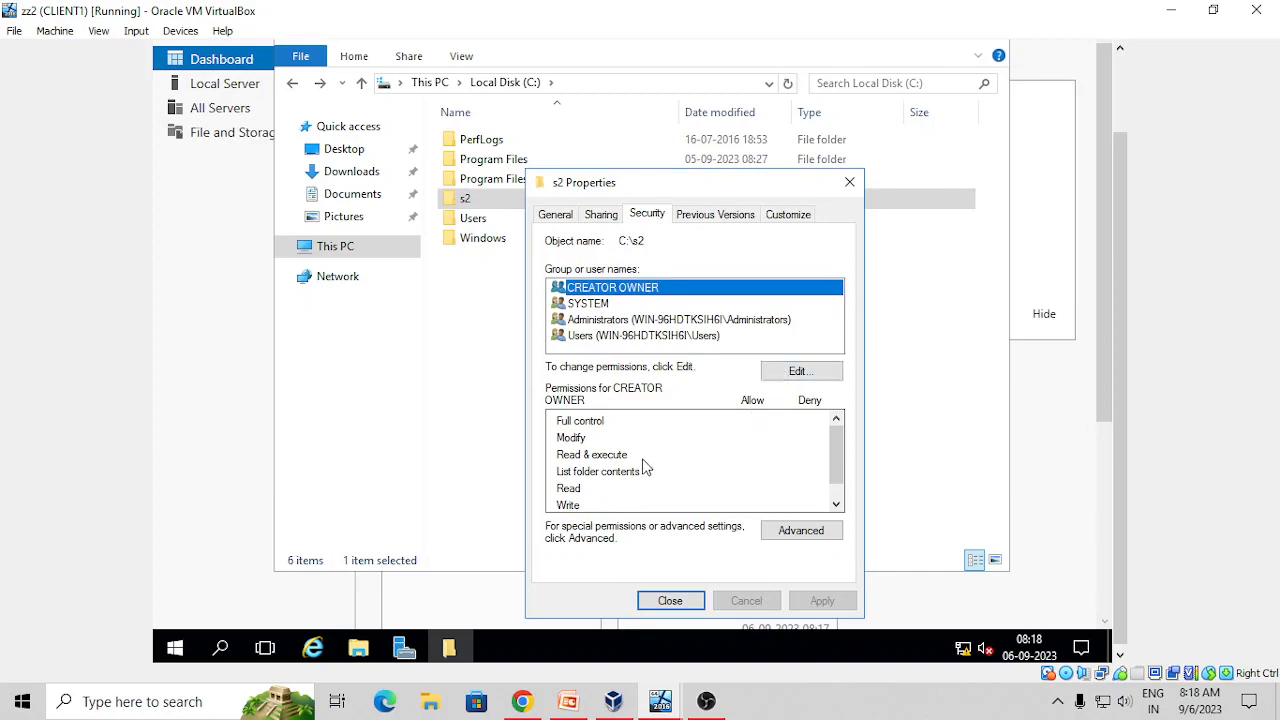
Add the Everyone group to the s2 folder's security permissions
left_click(788, 372)
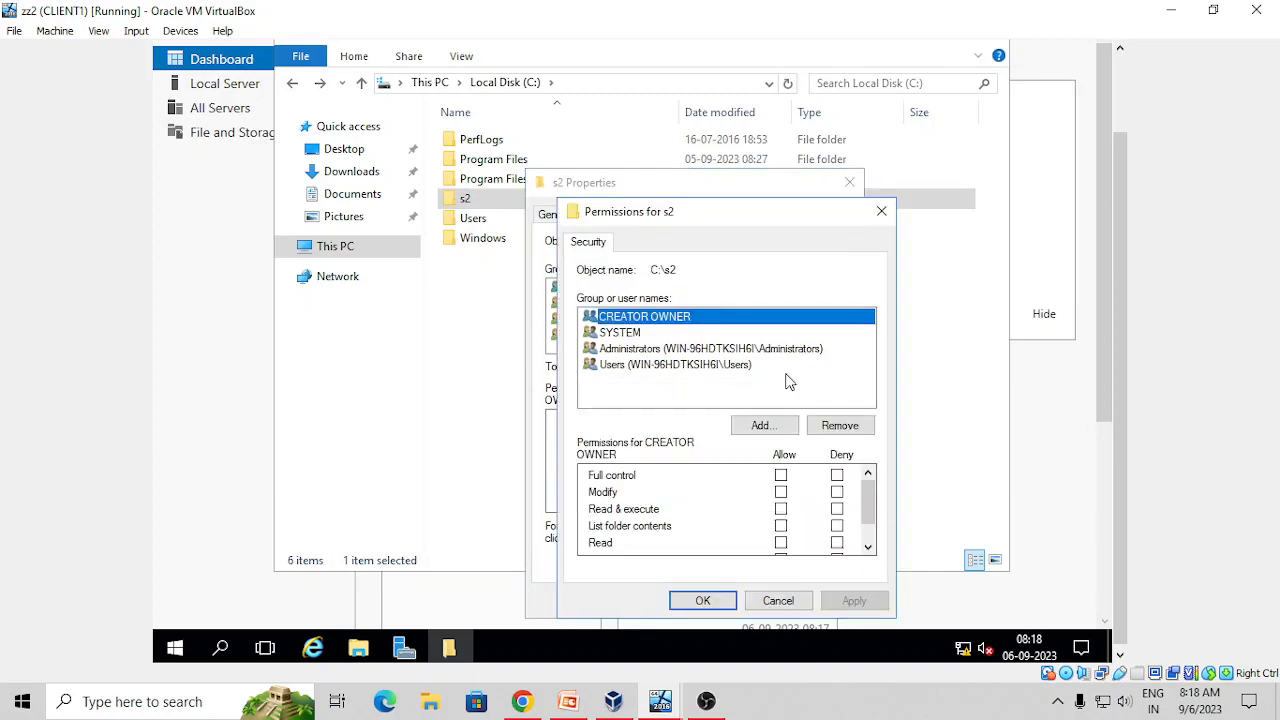
left_click(748, 425)
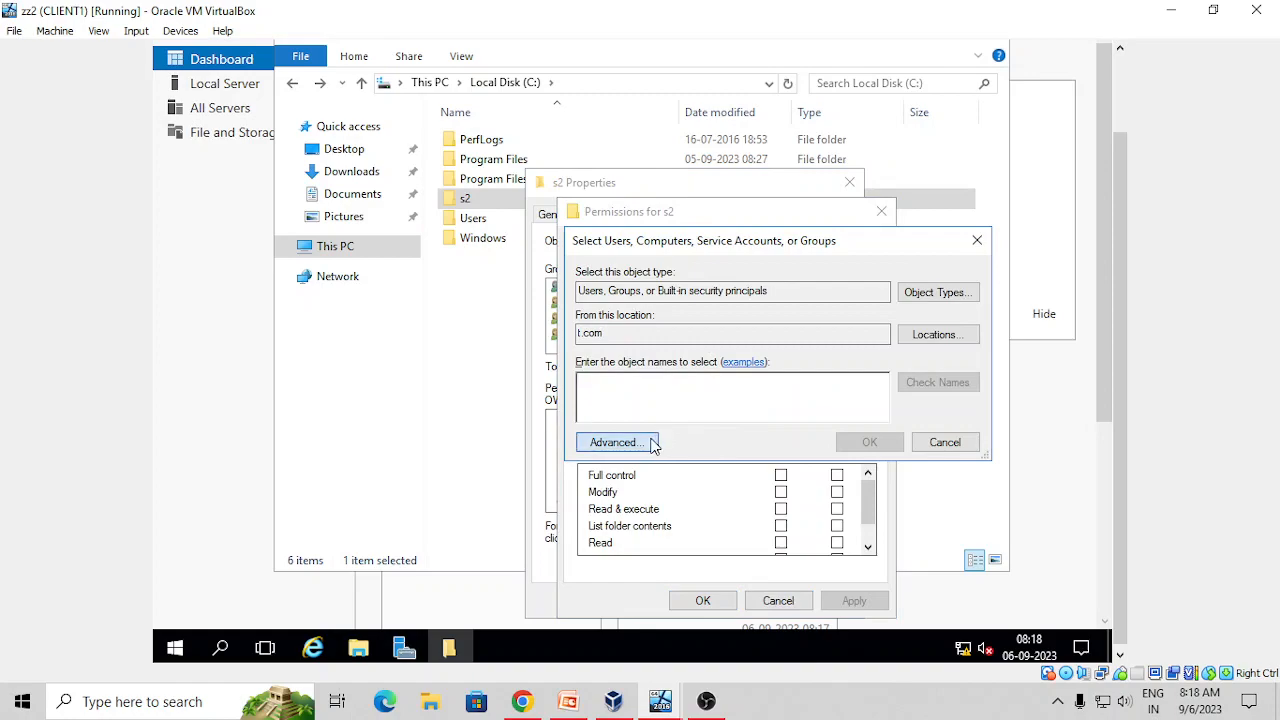
left_click(652, 442)
left_click(1002, 275)
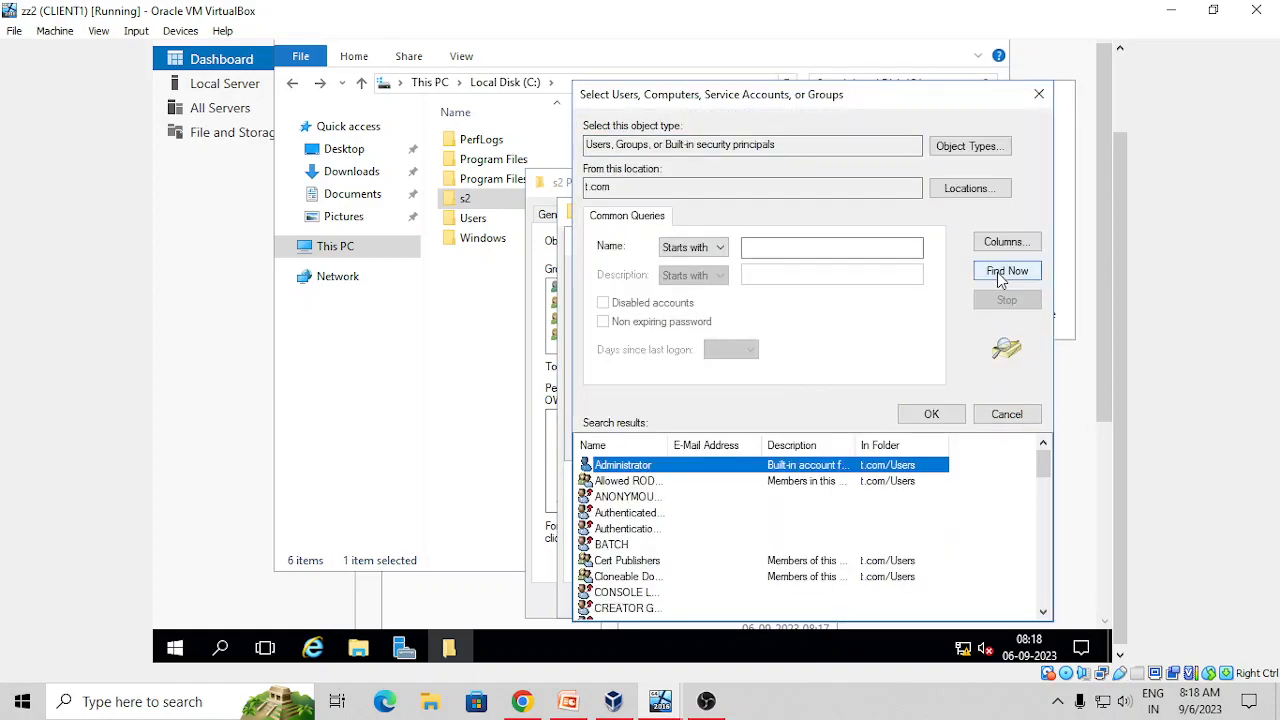
key("e")
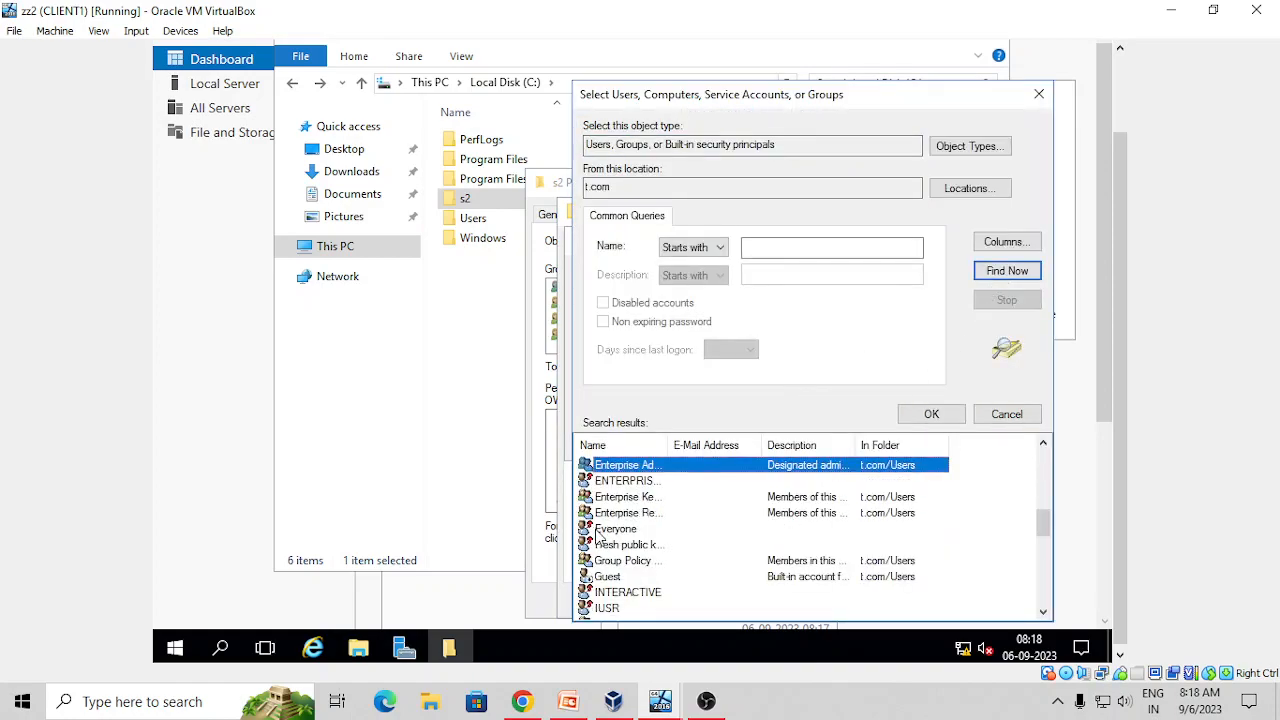
left_click(600, 530)
left_click(950, 422)
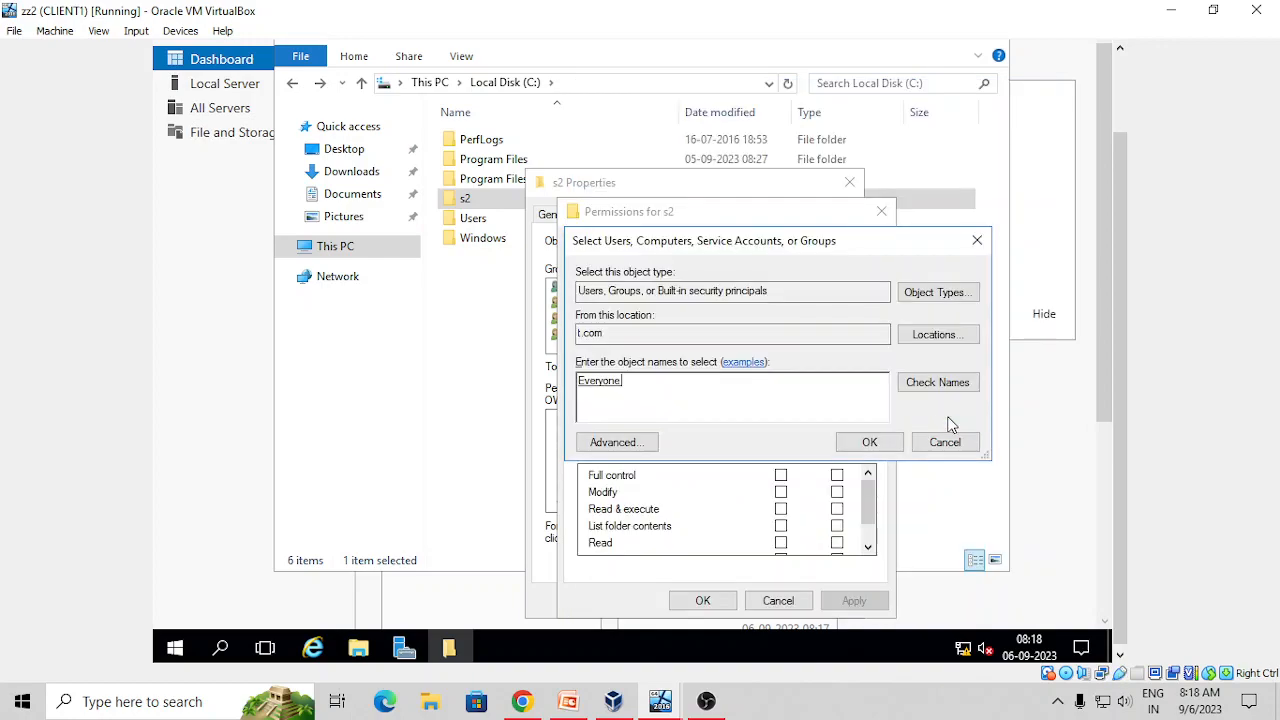
left_click(872, 441)
Allow Everyone Full control on s2, close its properties, and switch to the SERVER1 VM
left_click(780, 476)
left_click(853, 601)
left_click(703, 600)
left_click(668, 601)
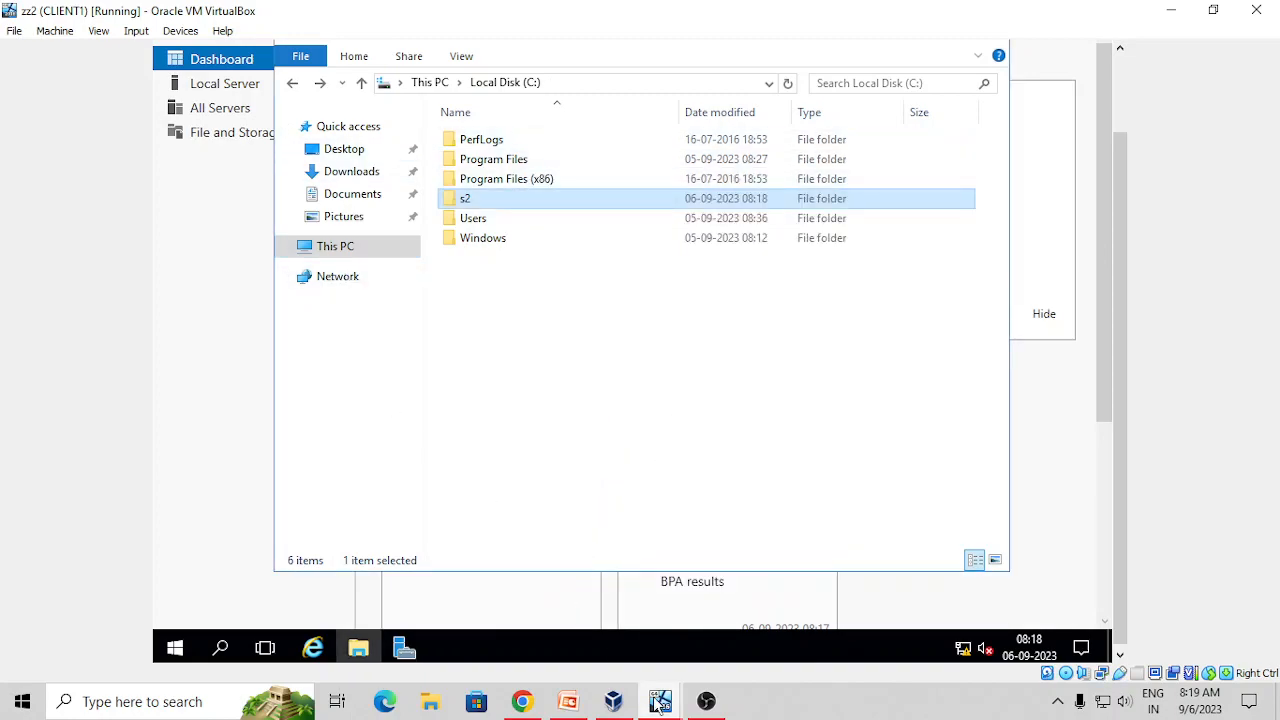
mouse_move(613, 700)
left_click(560, 630)
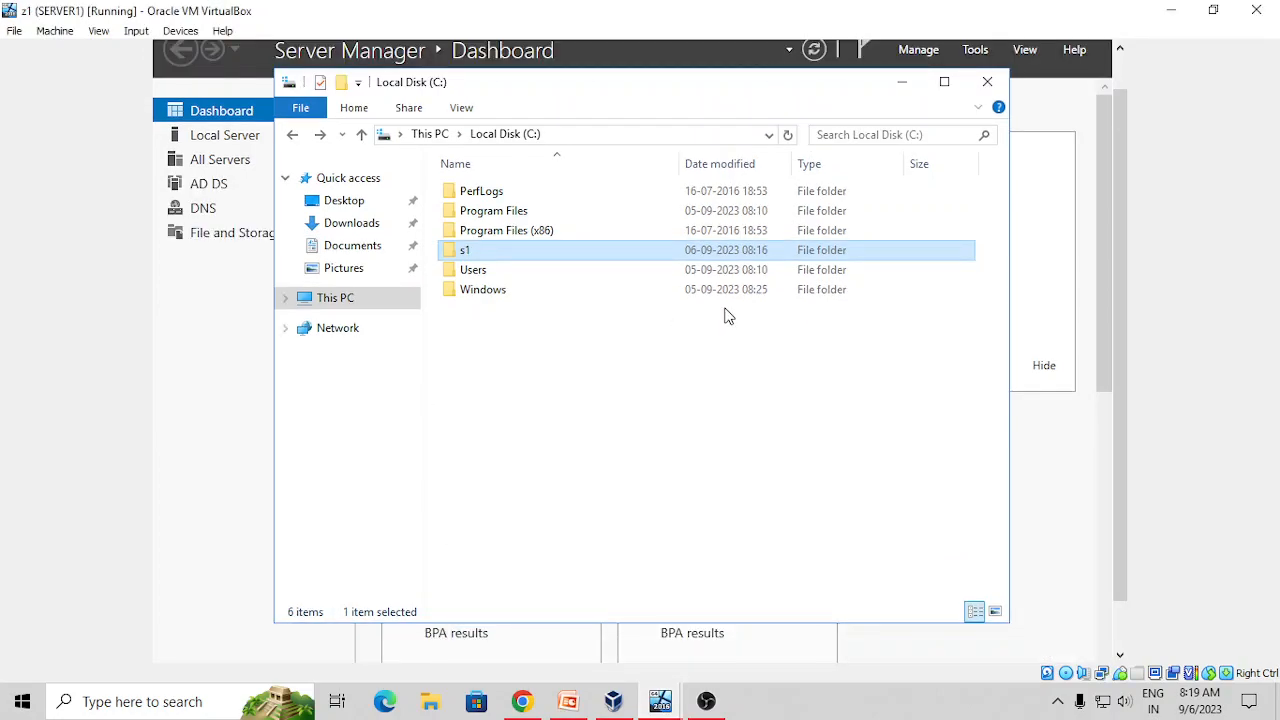
Close Explorer and start Add Roles and Features with role-based installation on the local server
left_click(987, 81)
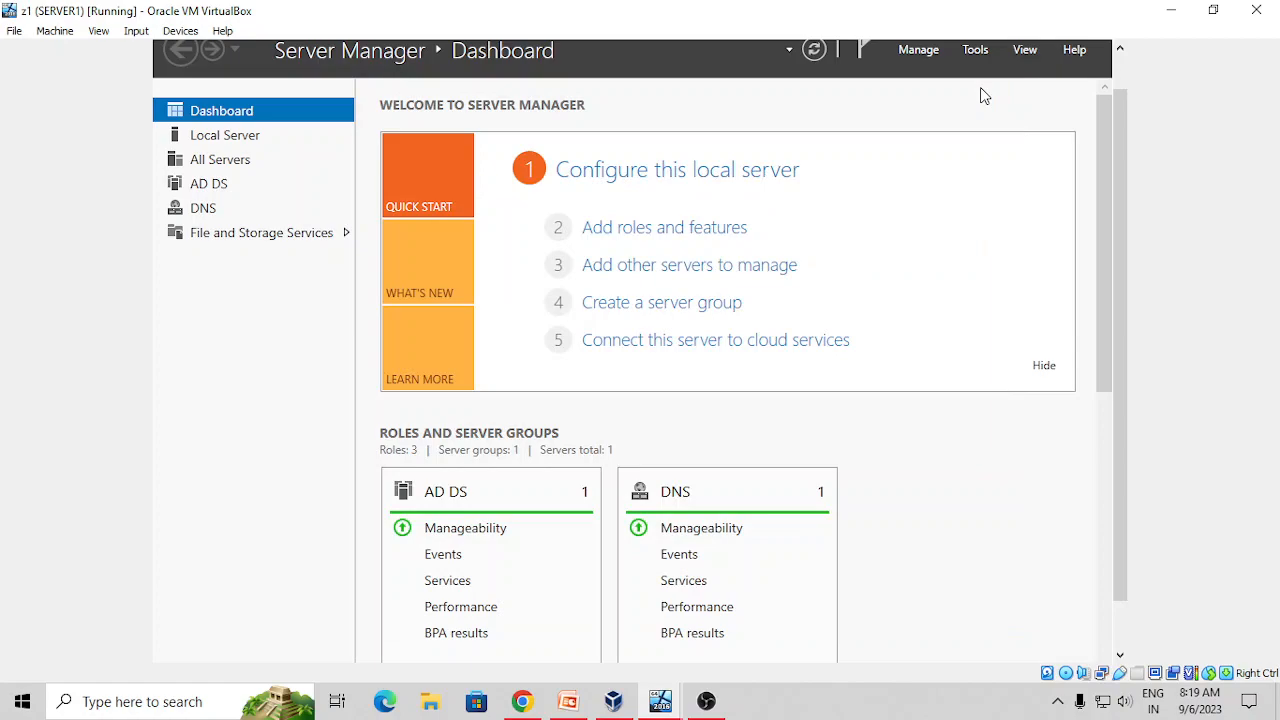
left_click(920, 52)
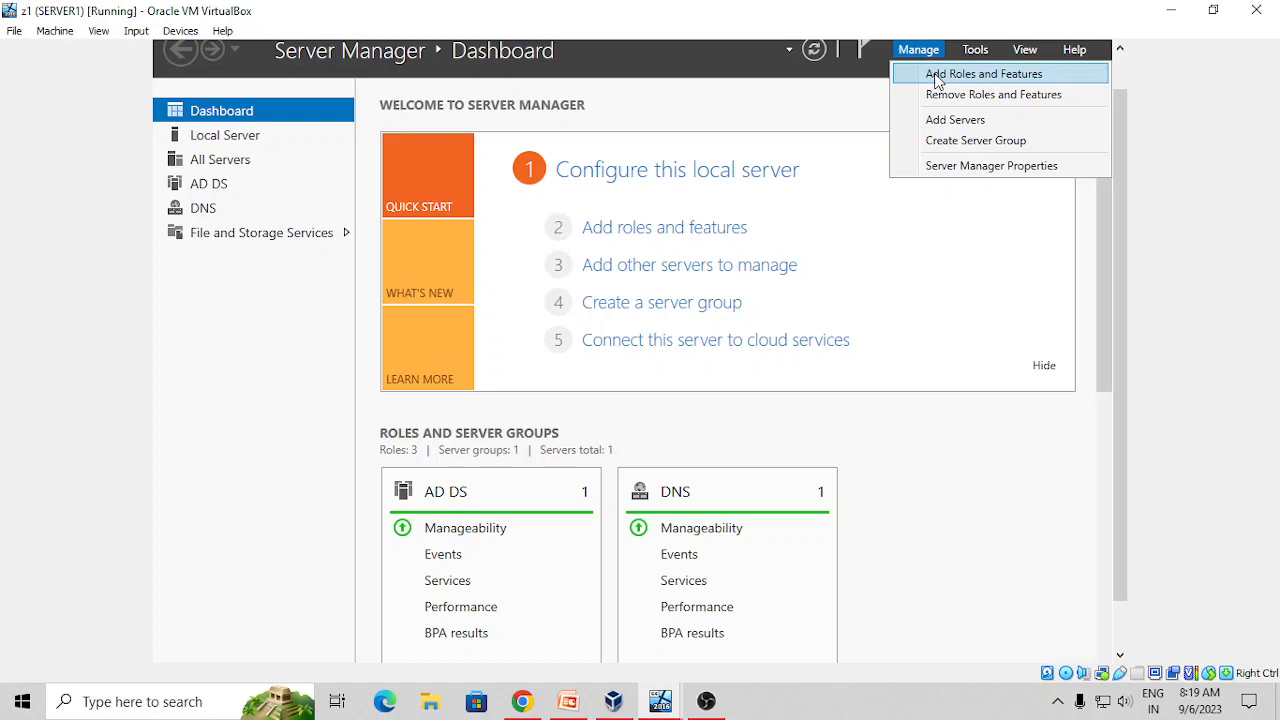
left_click(937, 76)
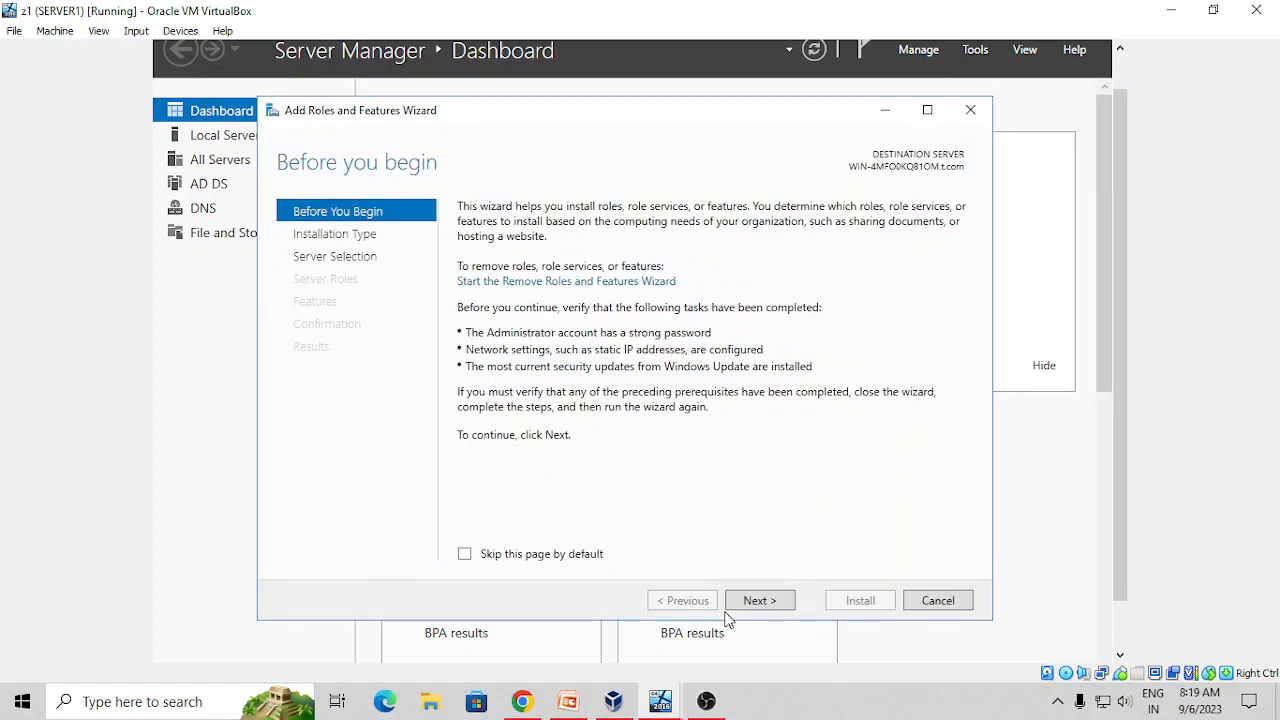
left_click(757, 603)
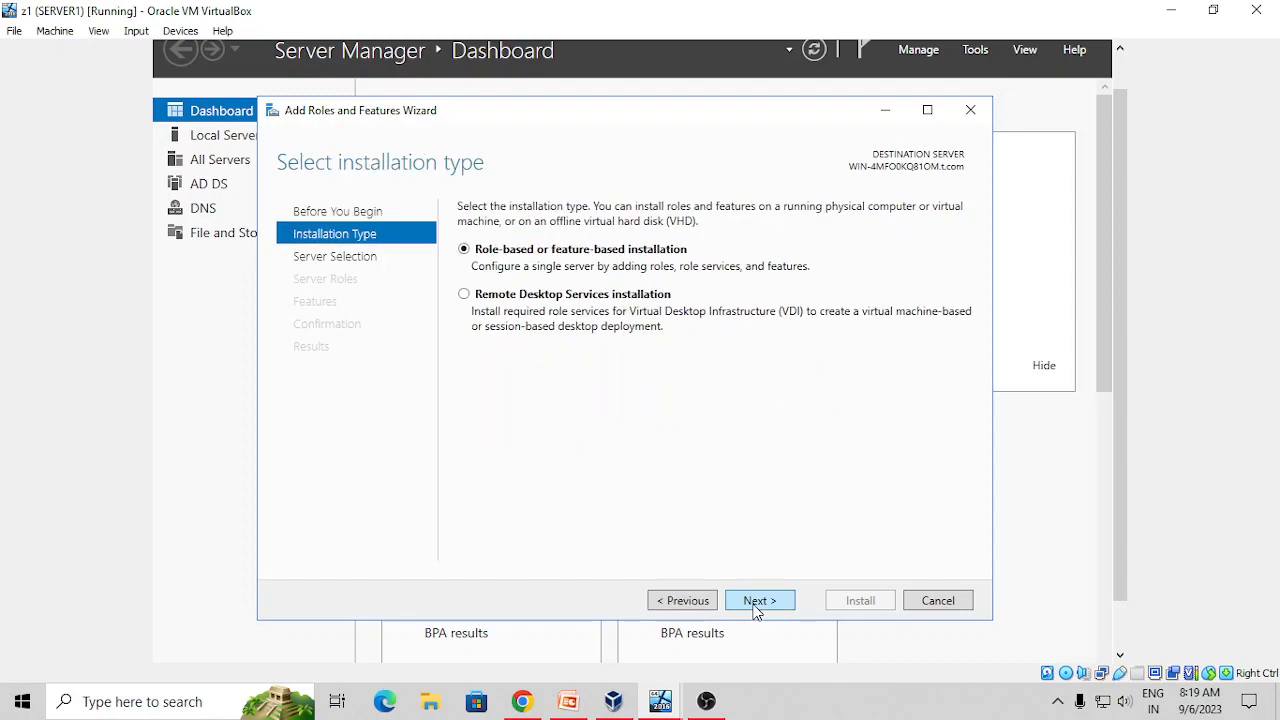
left_click(756, 606)
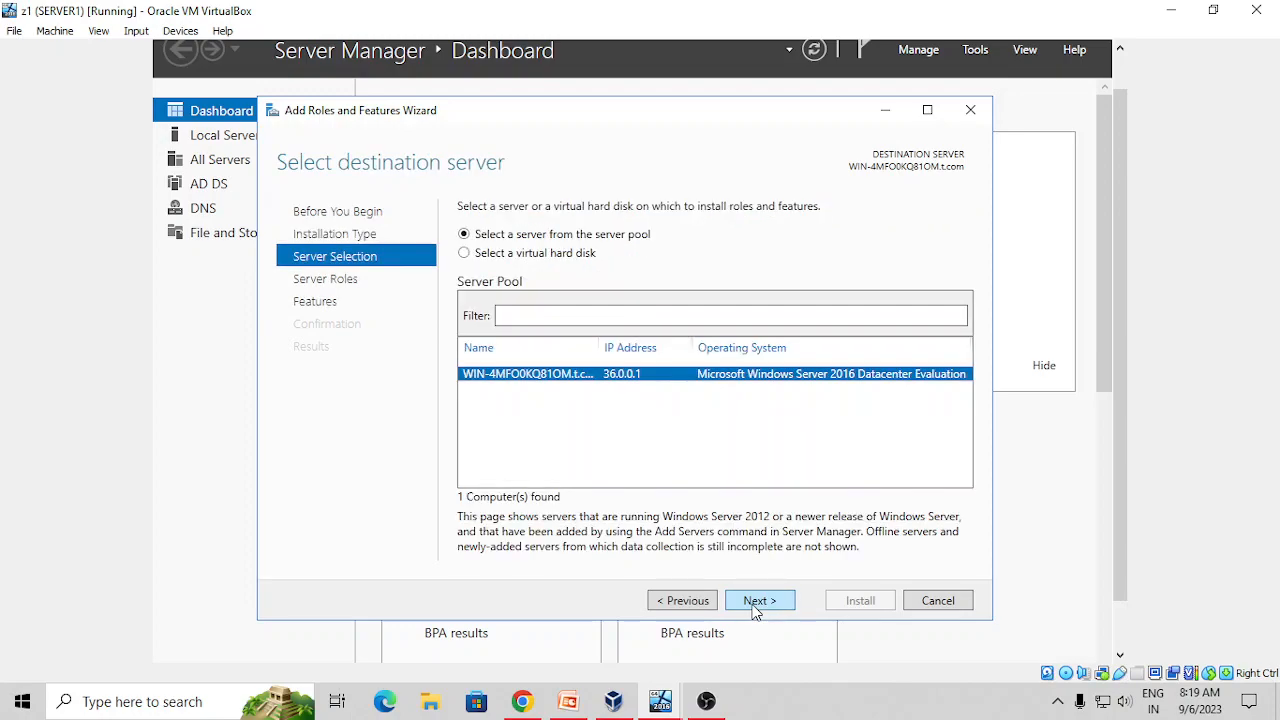
left_click(756, 606)
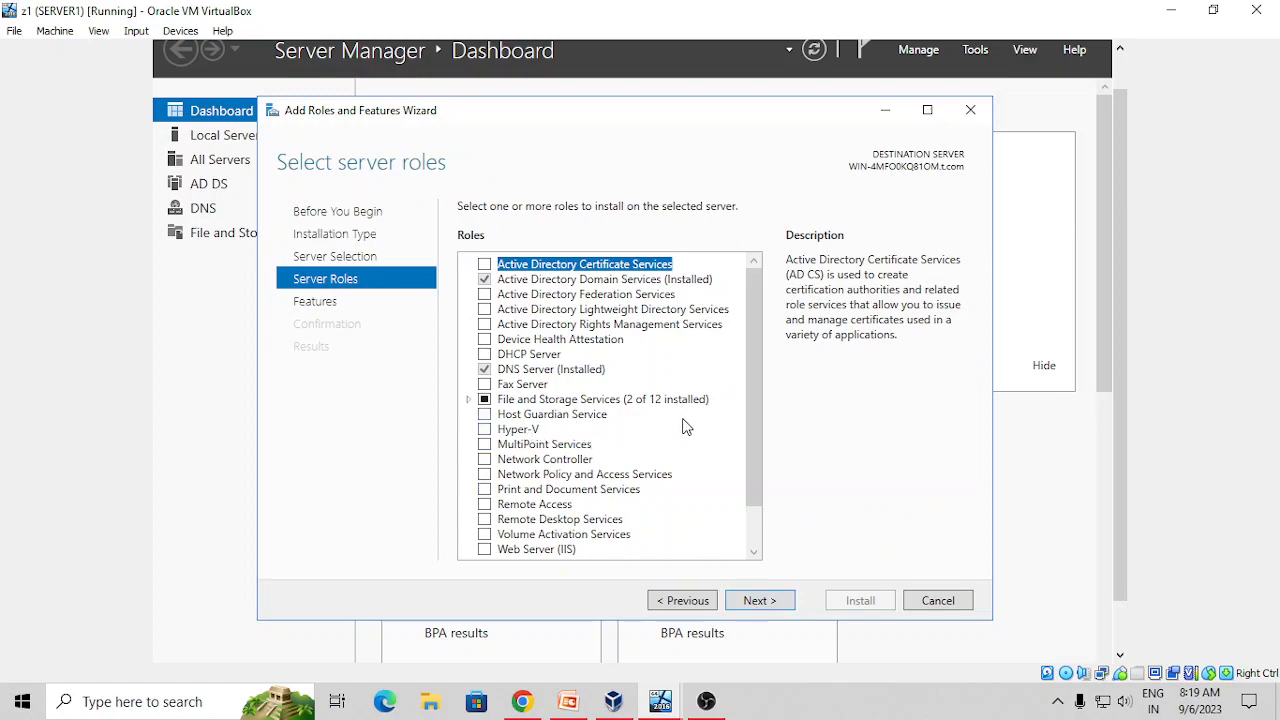
Select DFS Namespaces (adding required management features) and DFS Replication, then advance to the confirmation page
left_click(469, 400)
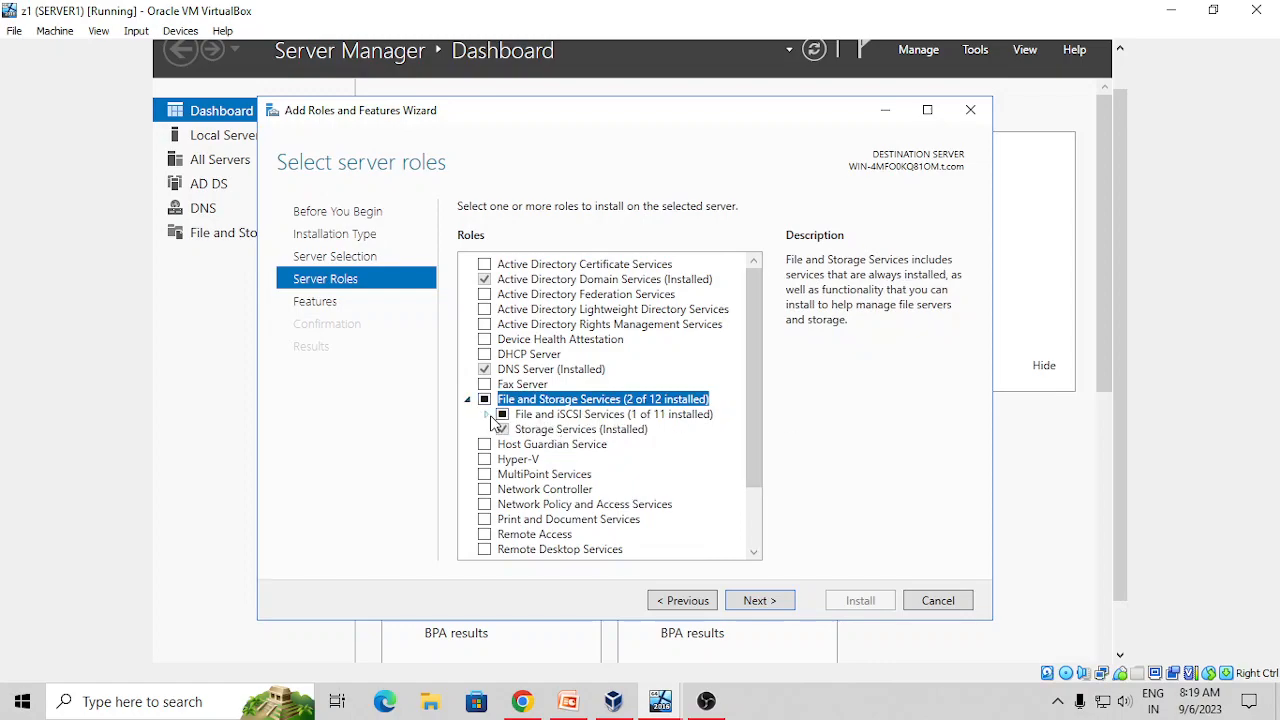
left_click(486, 414)
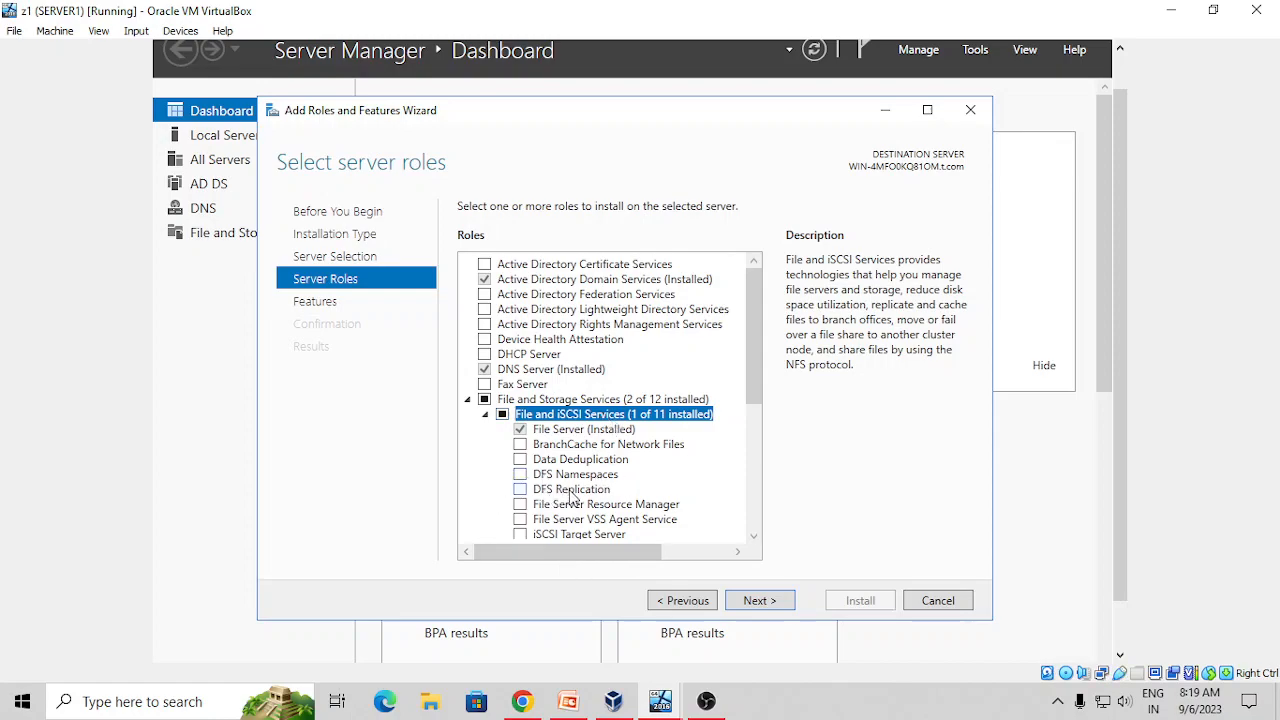
left_click(520, 474)
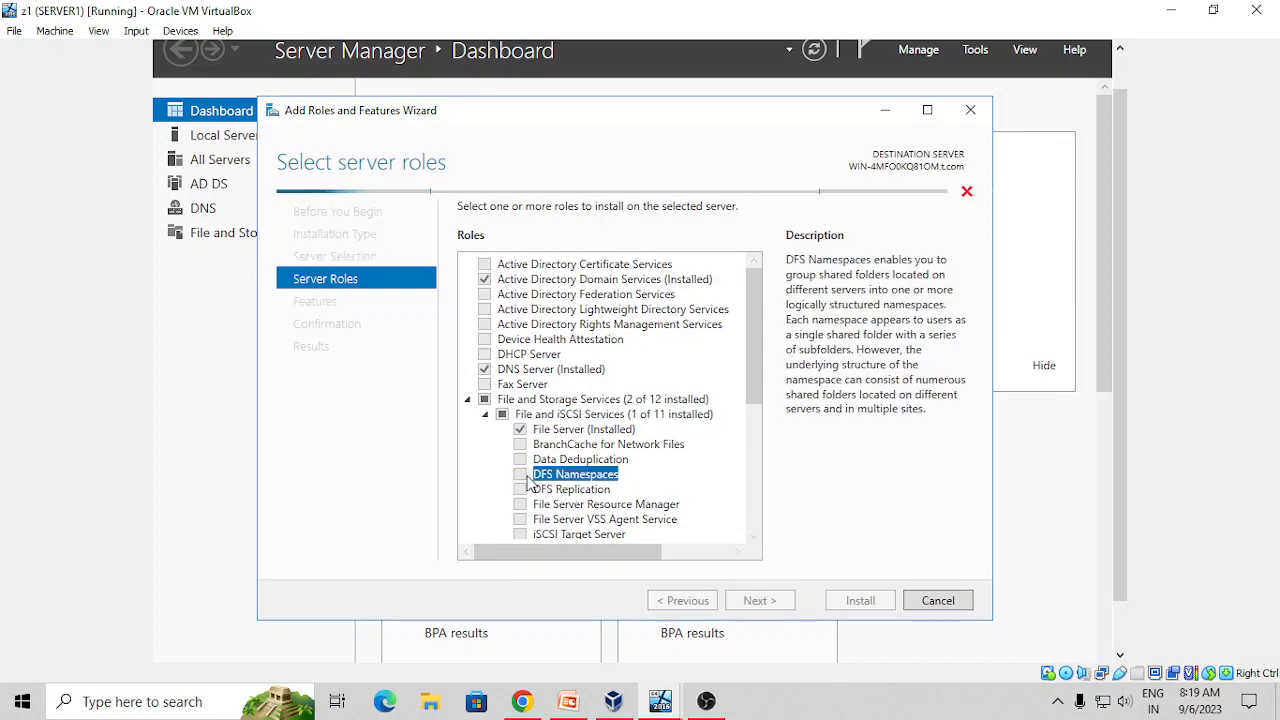
left_click(674, 516)
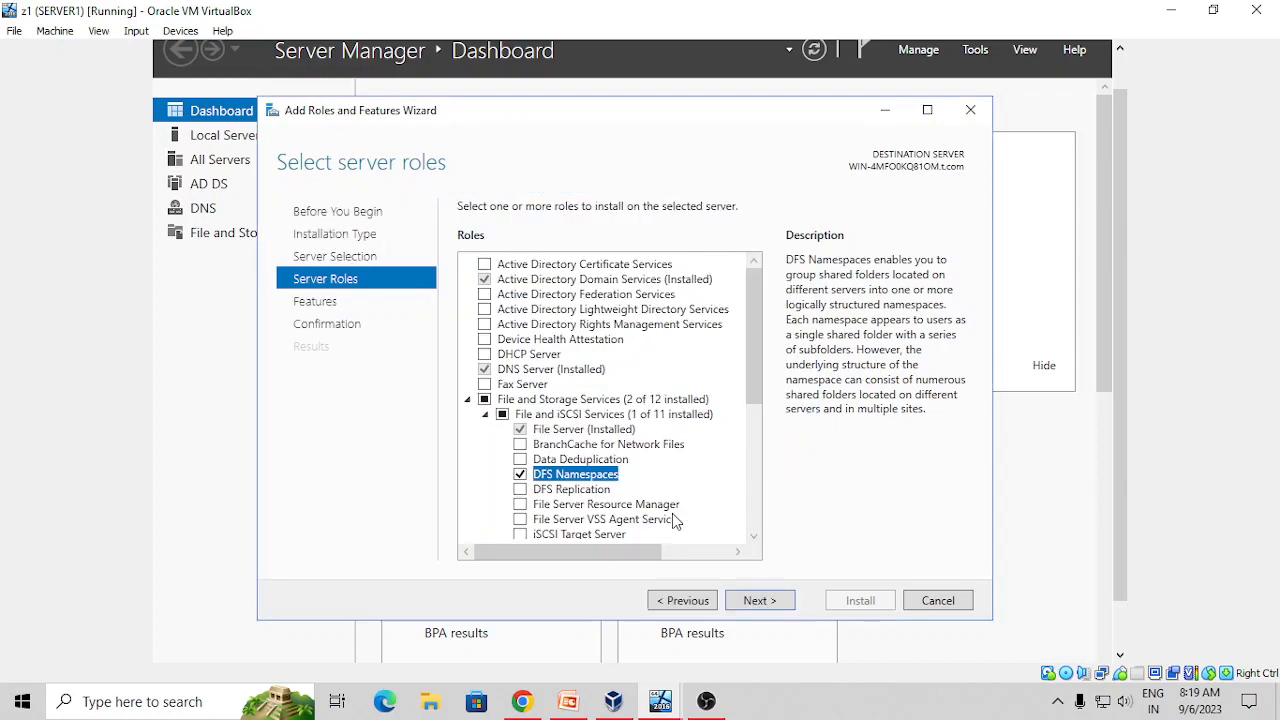
left_click(520, 489)
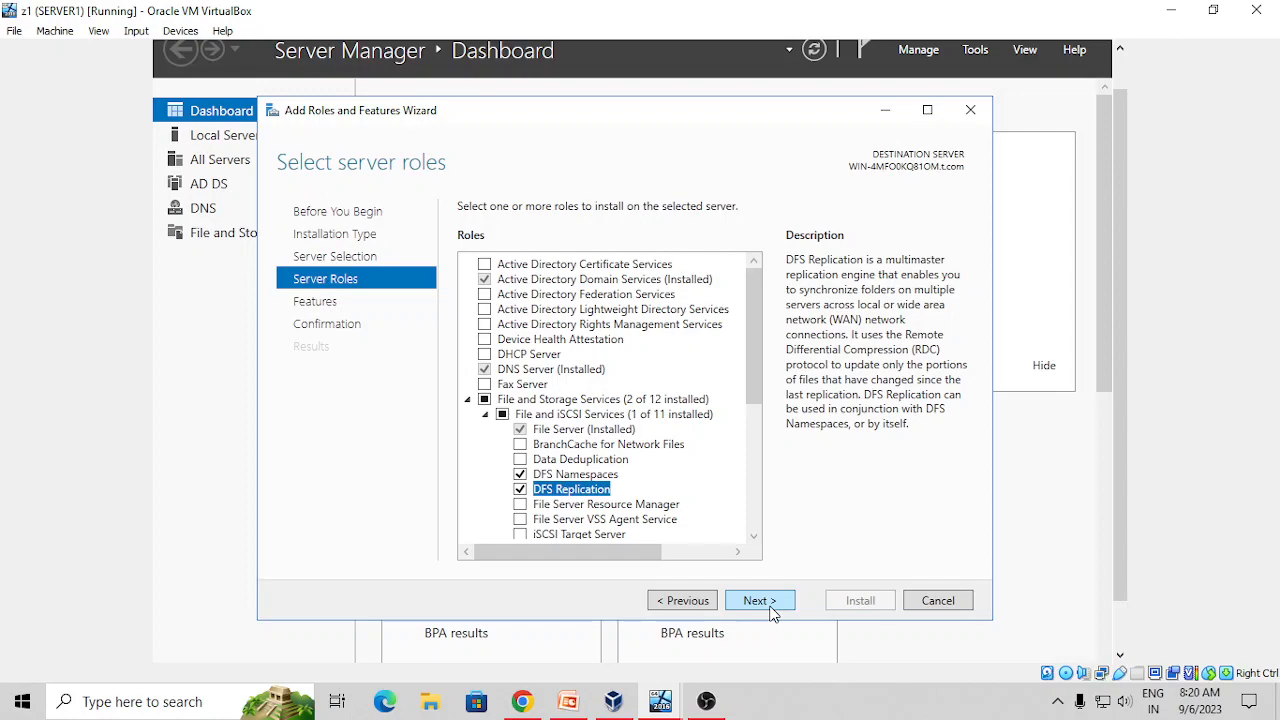
left_click(770, 610)
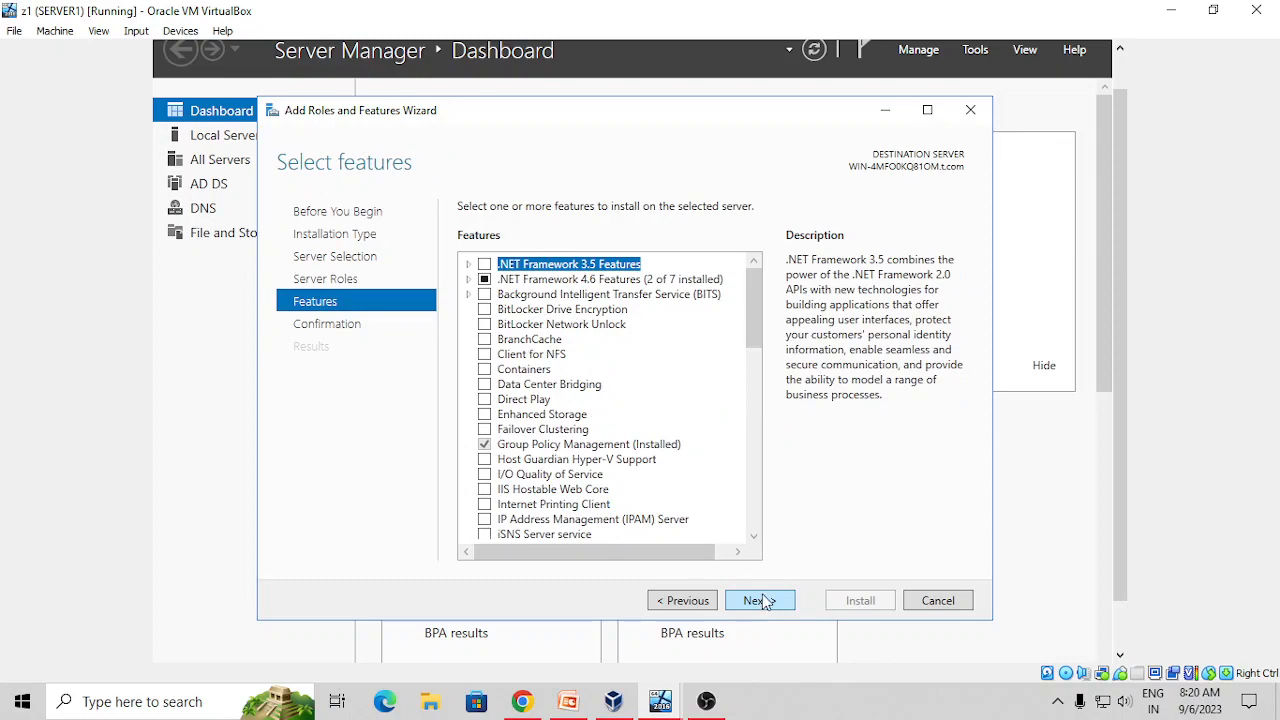
left_click(767, 603)
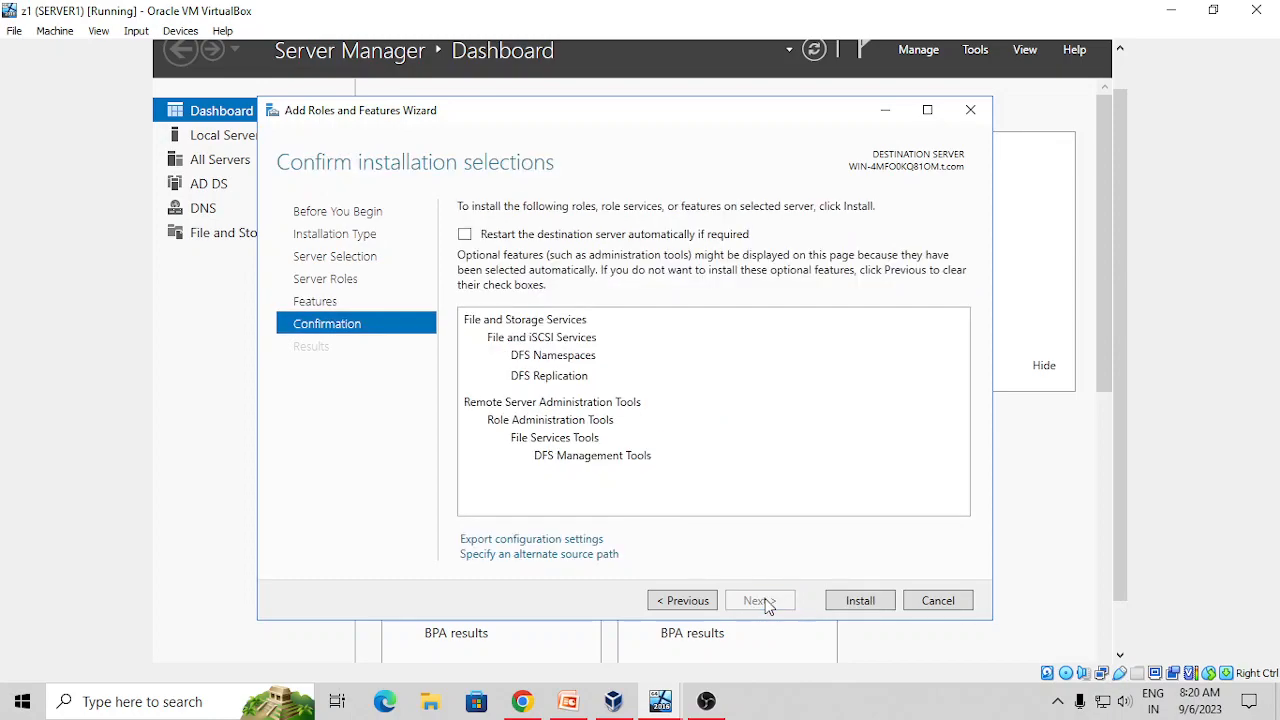
Start the DFS role installation on SERVER1 and bring the CLIENT1 (zz2) VM to the front
left_click(845, 608)
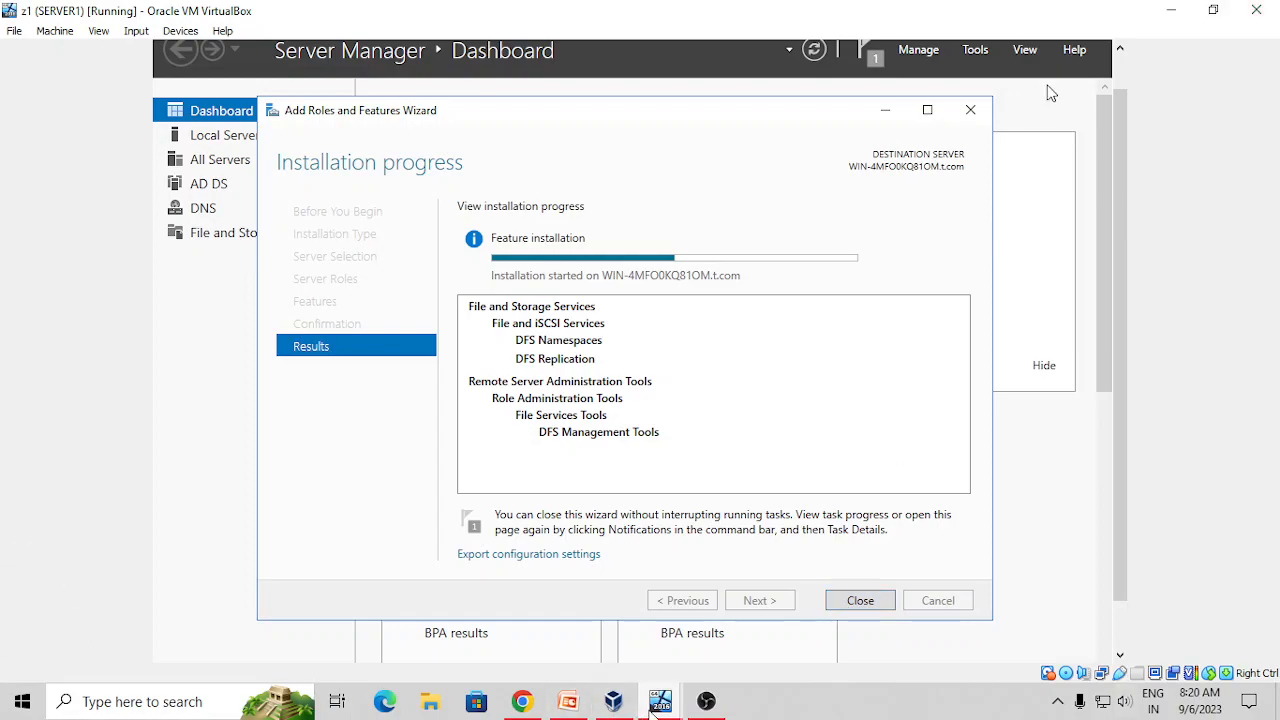
mouse_move(613, 701)
left_click(757, 630)
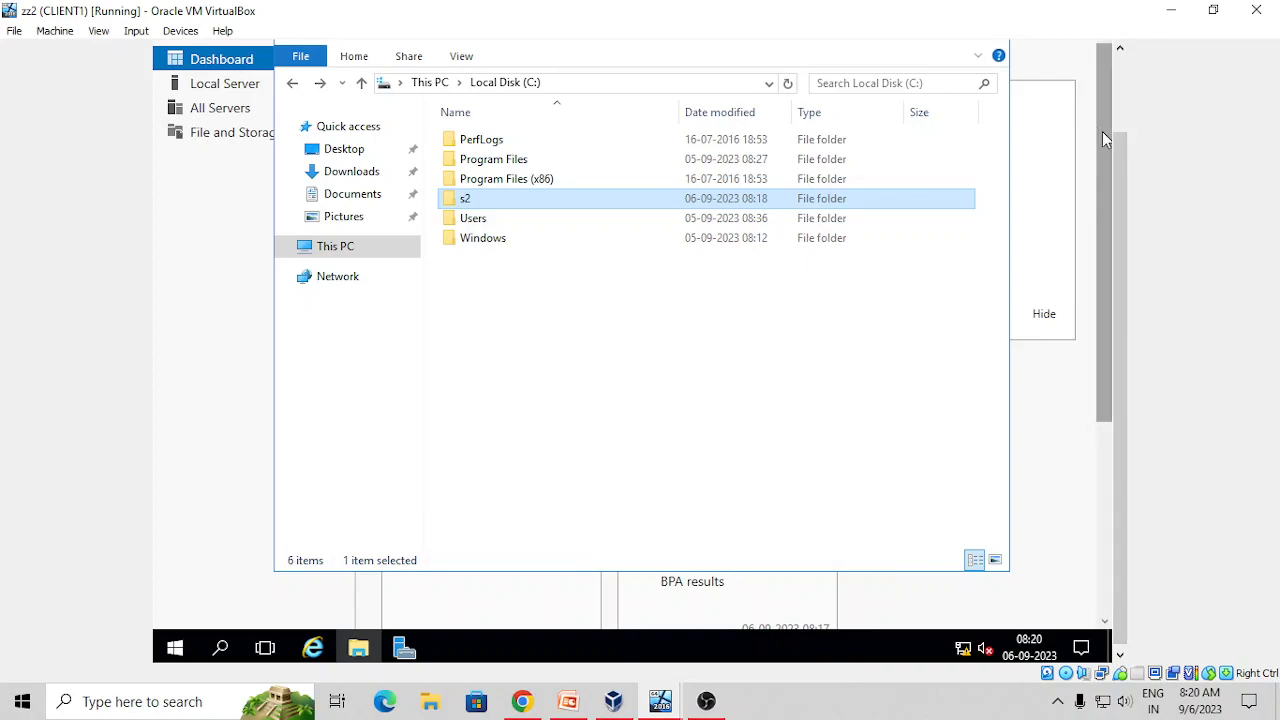
Close CLIENT1's file browser and launch Add Roles and Features, advancing to server selection
left_click_drag(1122, 158, 1119, 96)
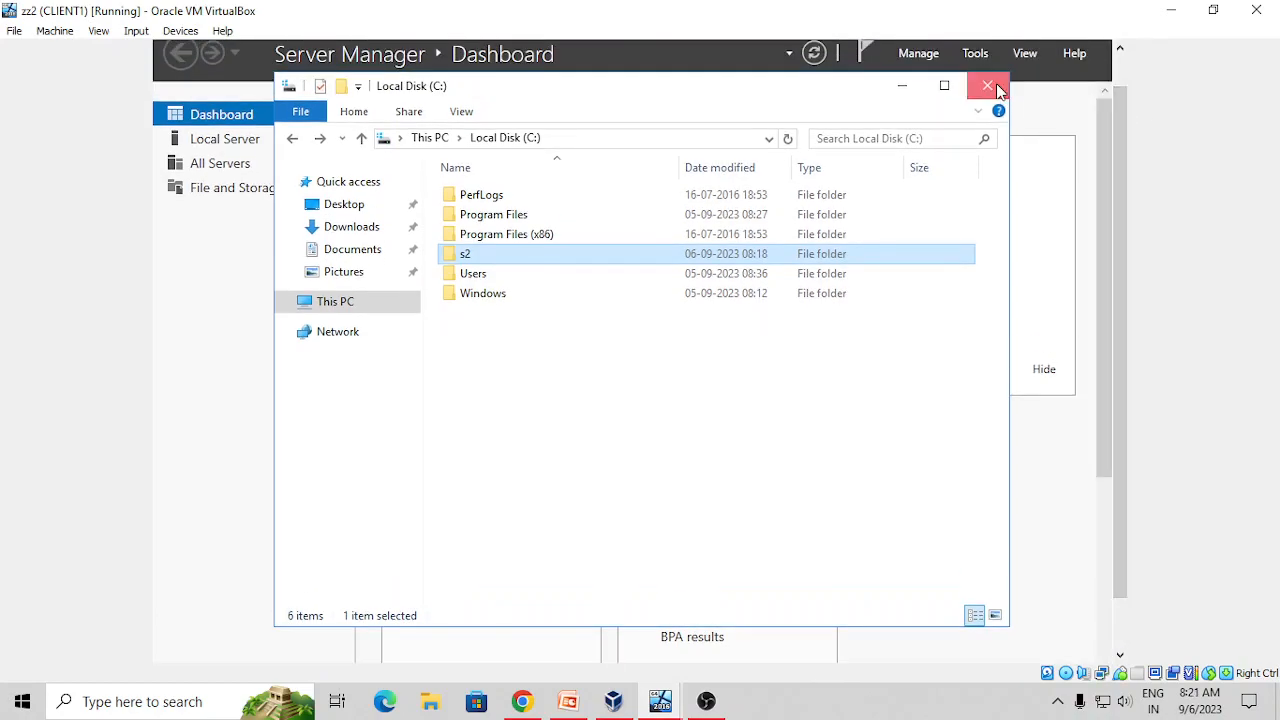
left_click(988, 86)
left_click(903, 53)
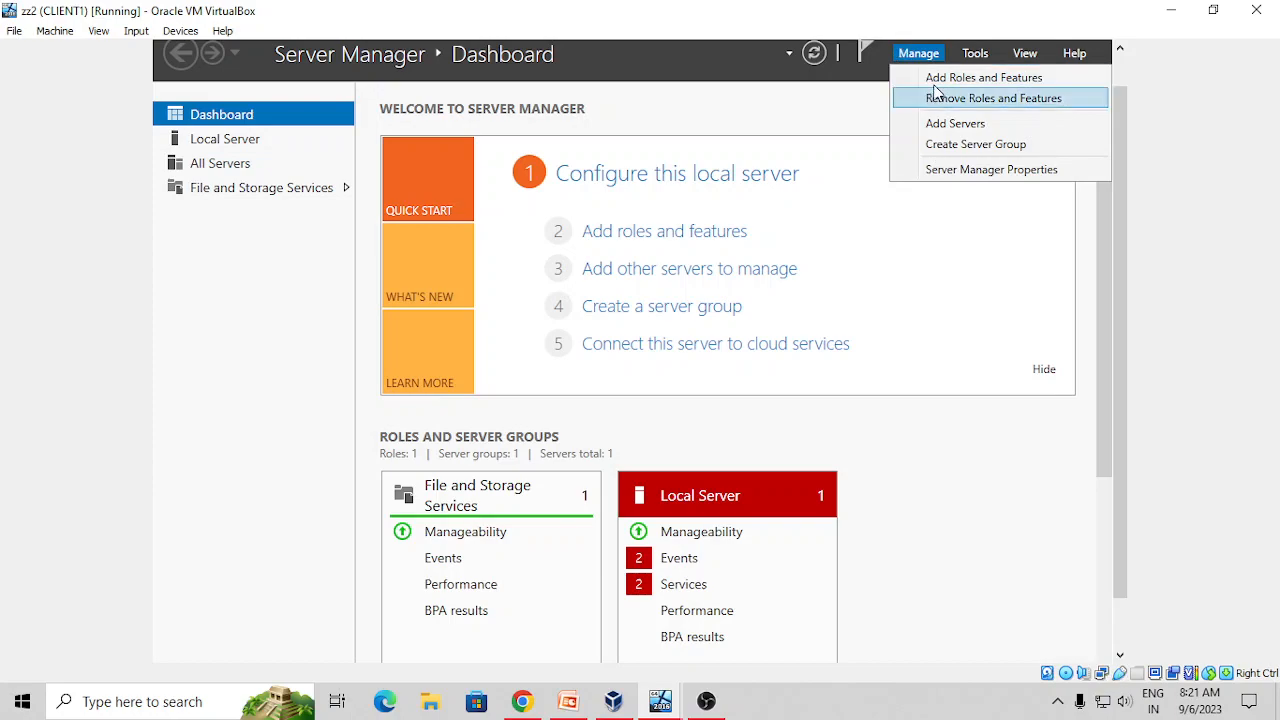
left_click(936, 79)
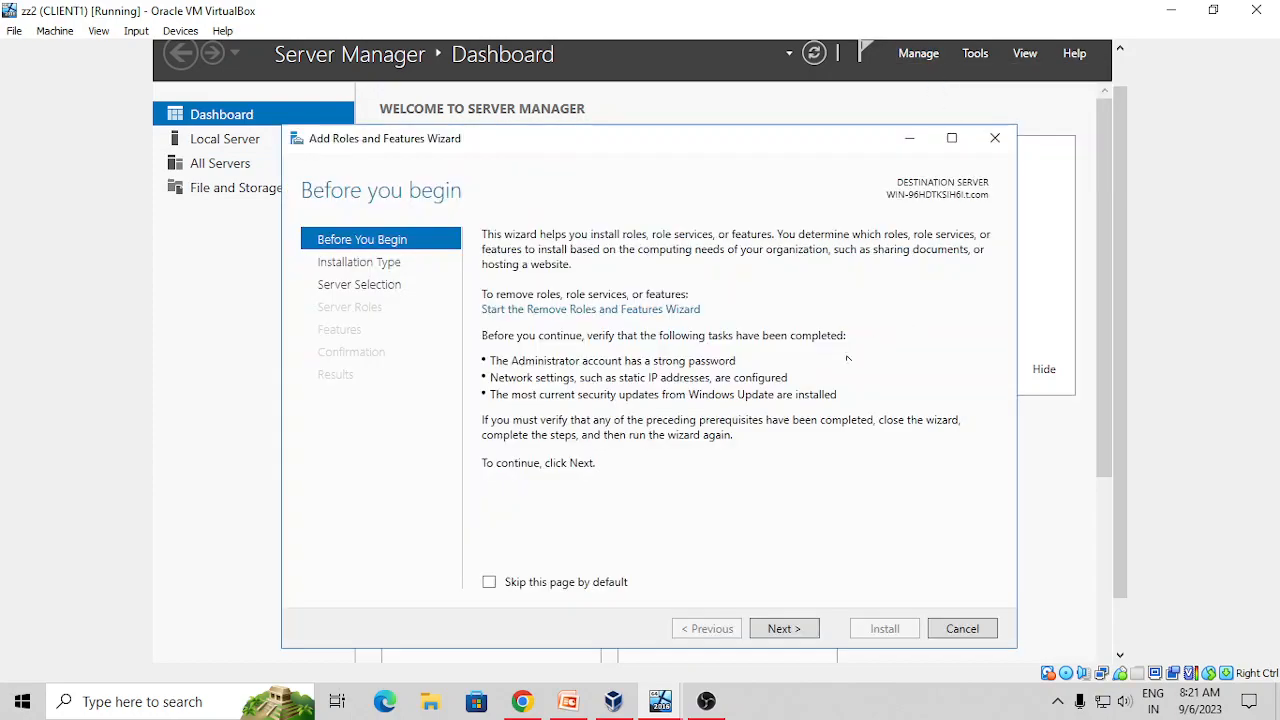
left_click(773, 630)
left_click(774, 630)
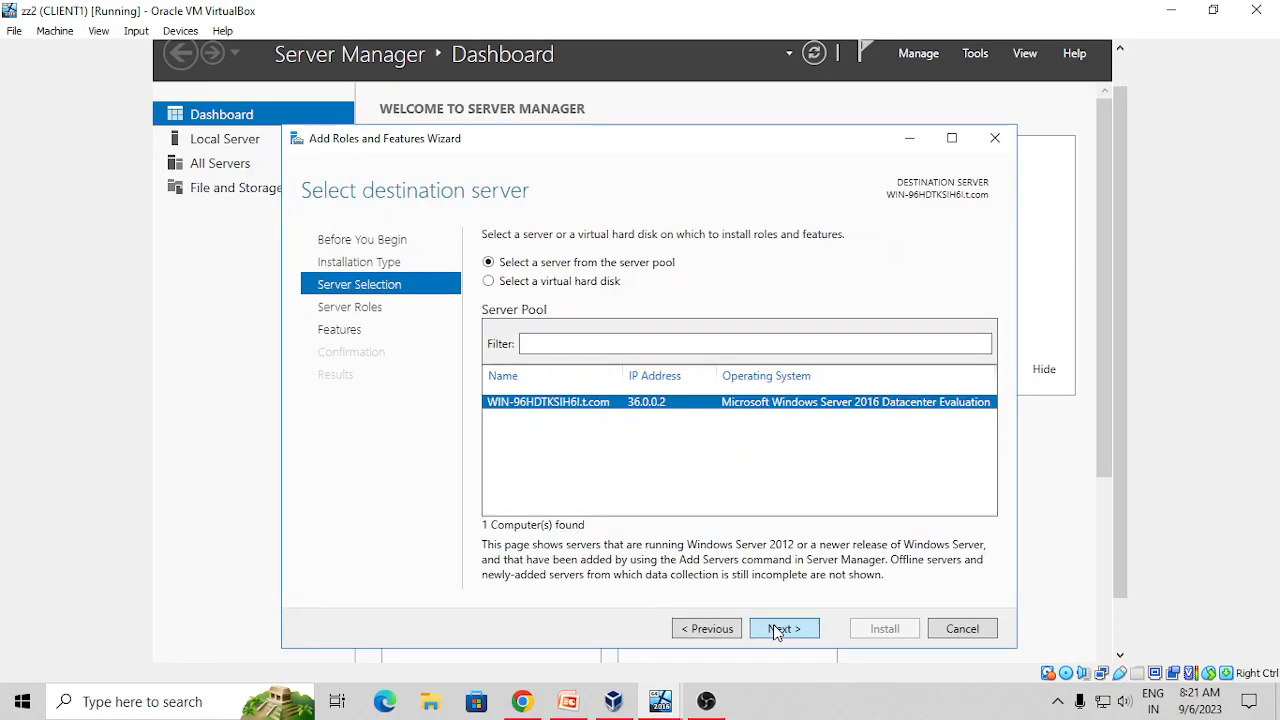
left_click(776, 630)
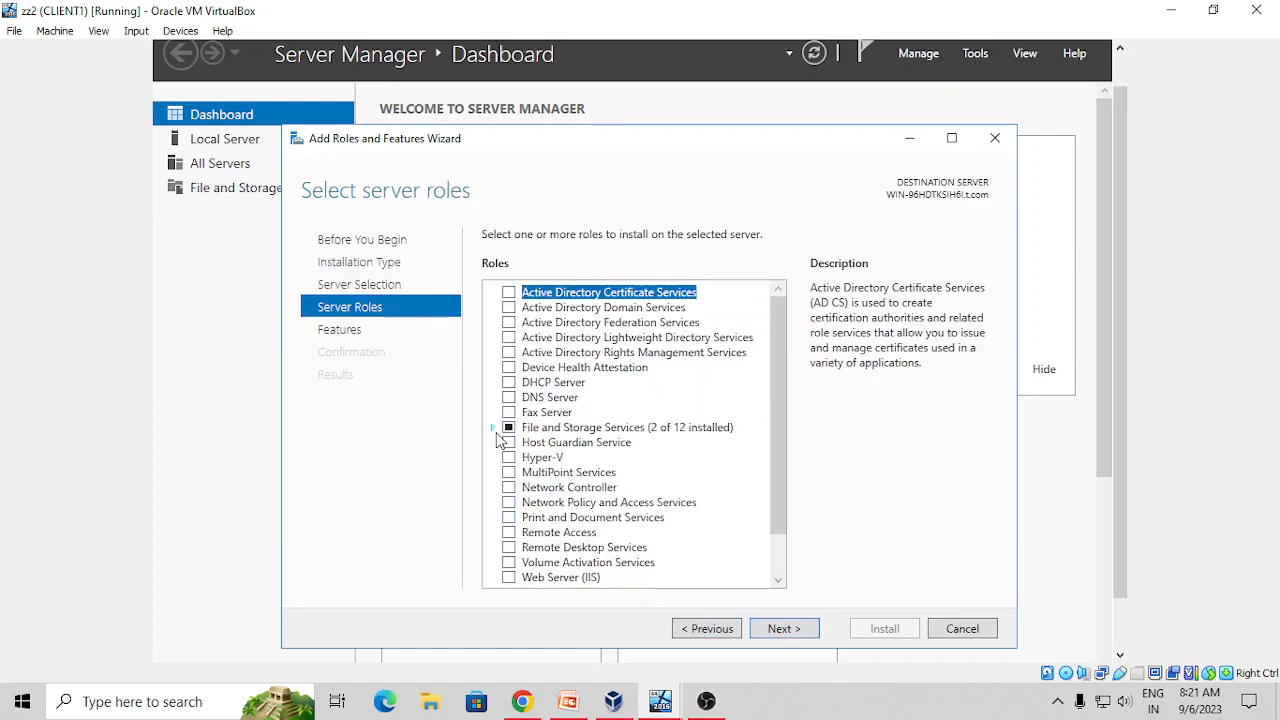
Install DFS Namespaces, DFS Replication and management tools on CLIENT1, then switch to SERVER1
left_click(492, 428)
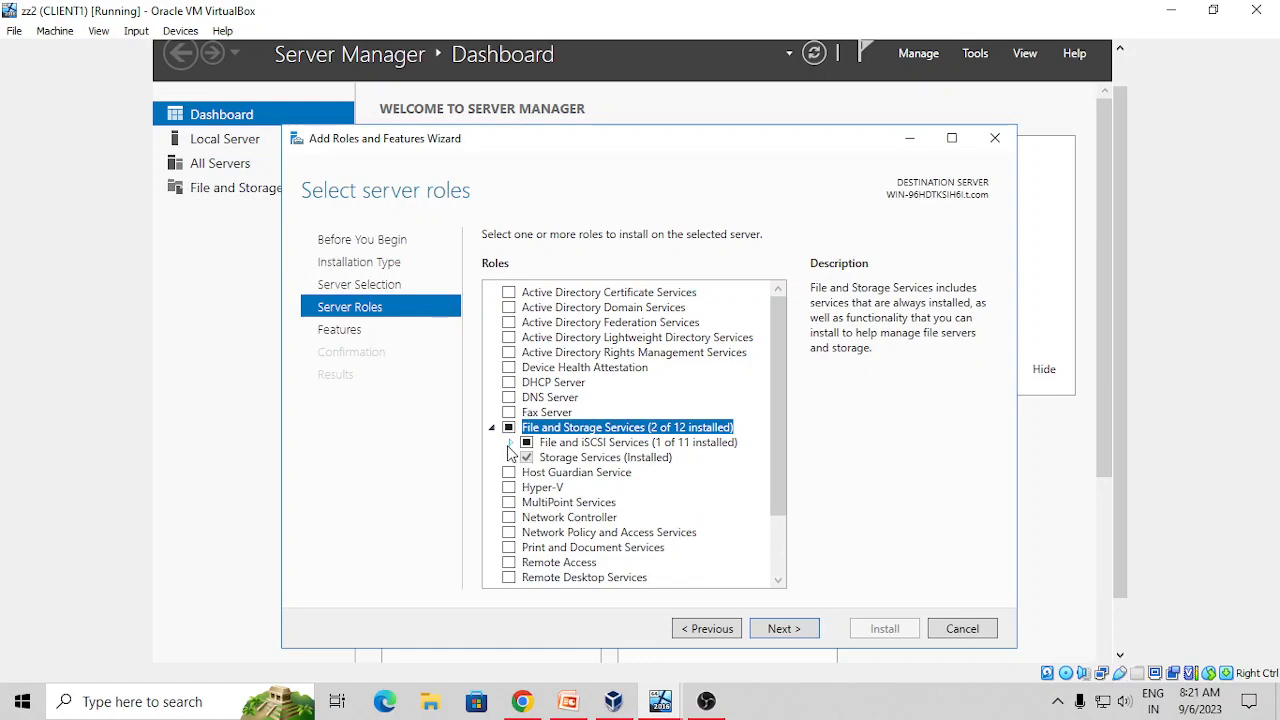
left_click(510, 443)
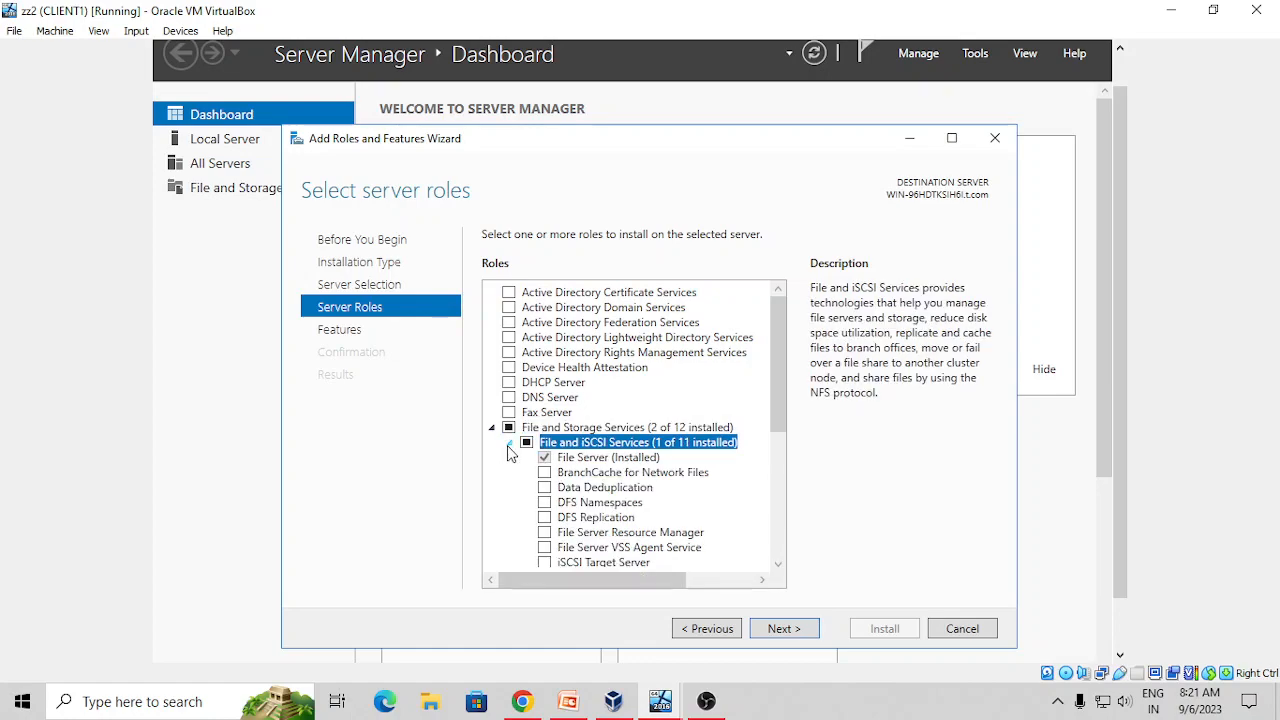
left_click(545, 502)
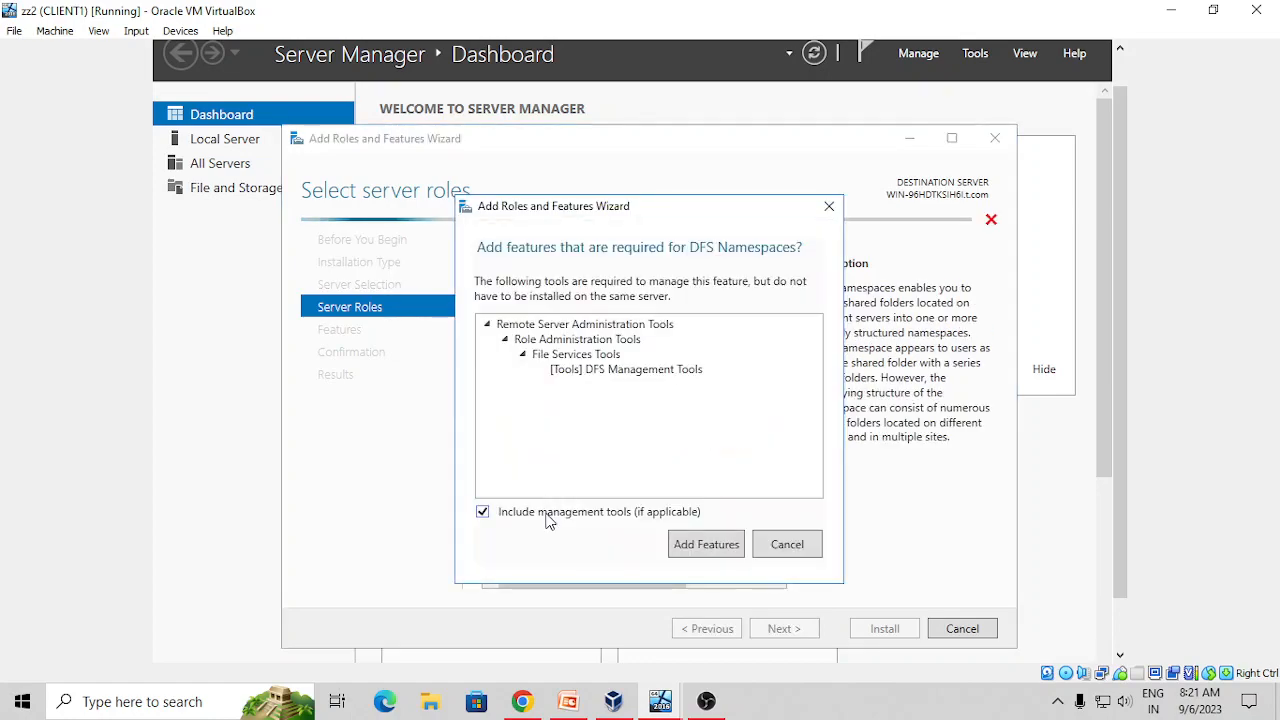
left_click(710, 548)
left_click(547, 520)
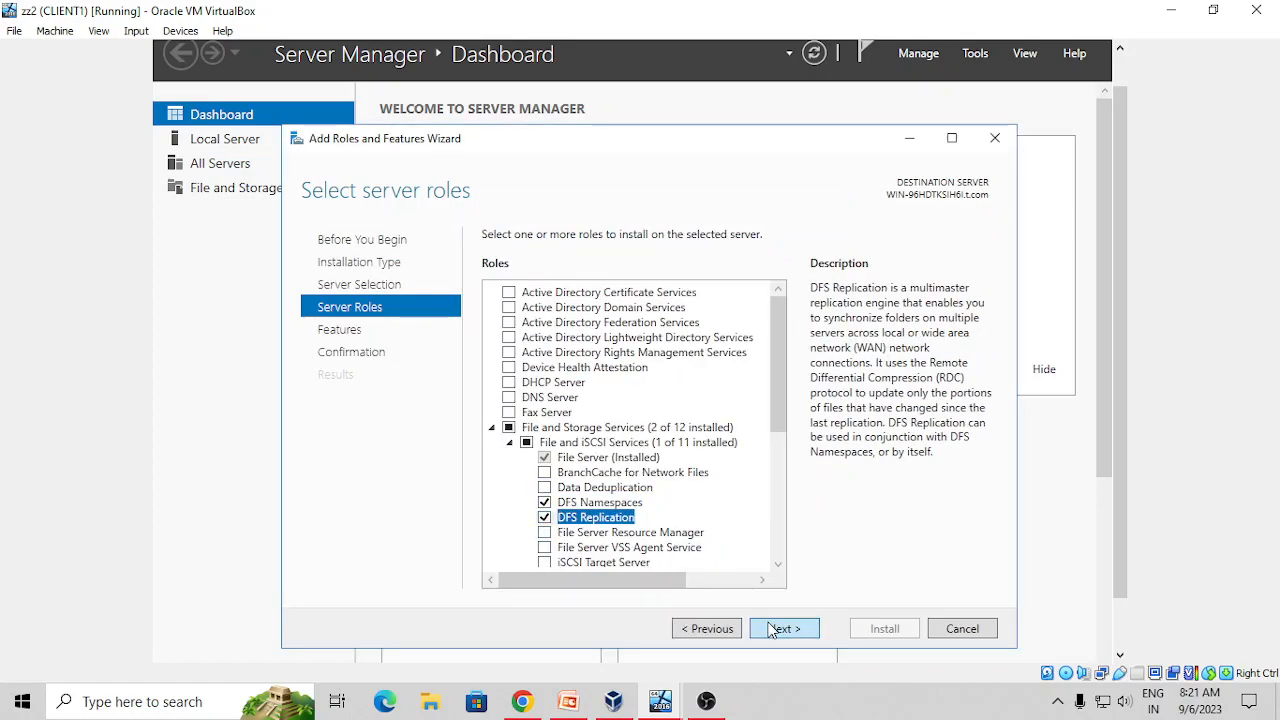
left_click(772, 629)
left_click(772, 629)
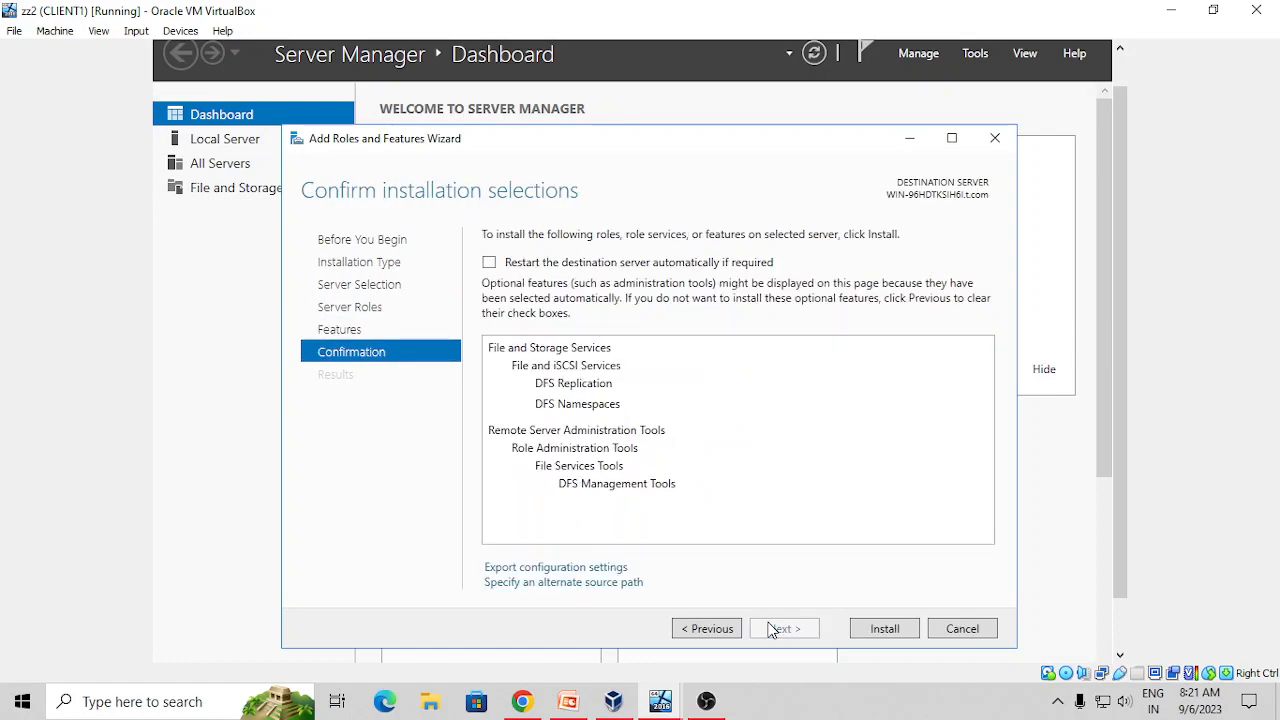
left_click(860, 630)
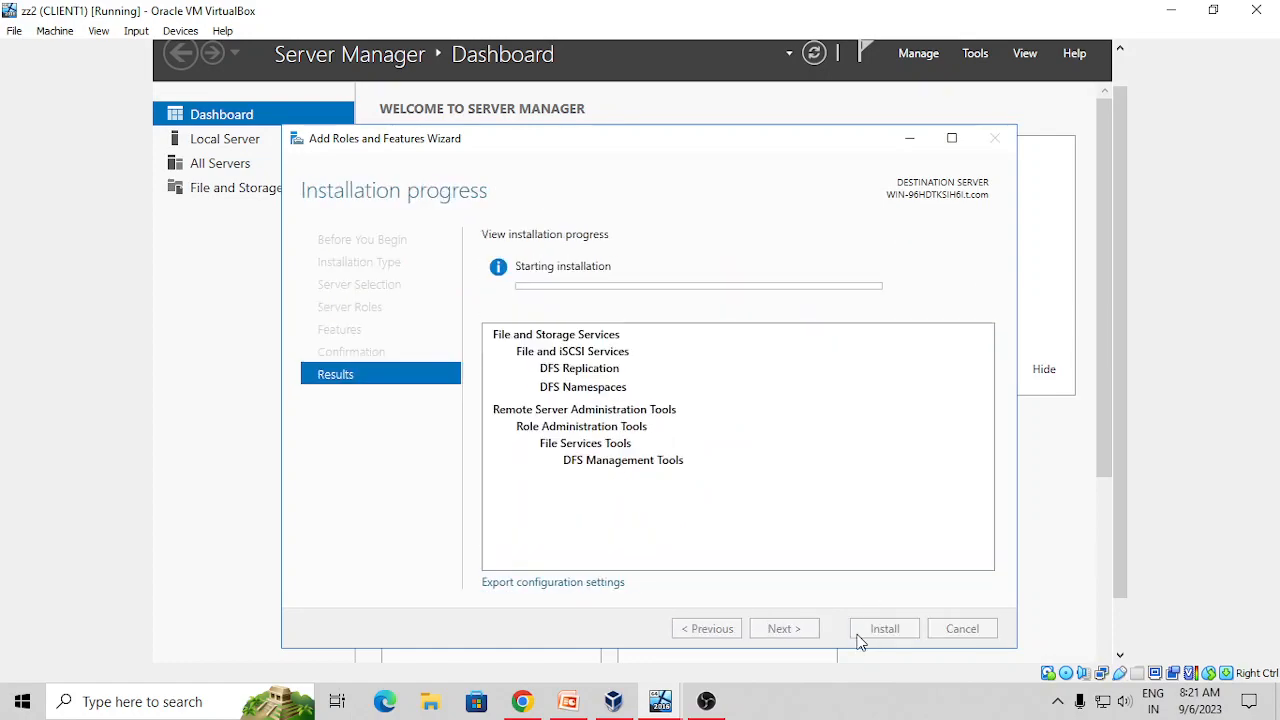
mouse_move(660, 700)
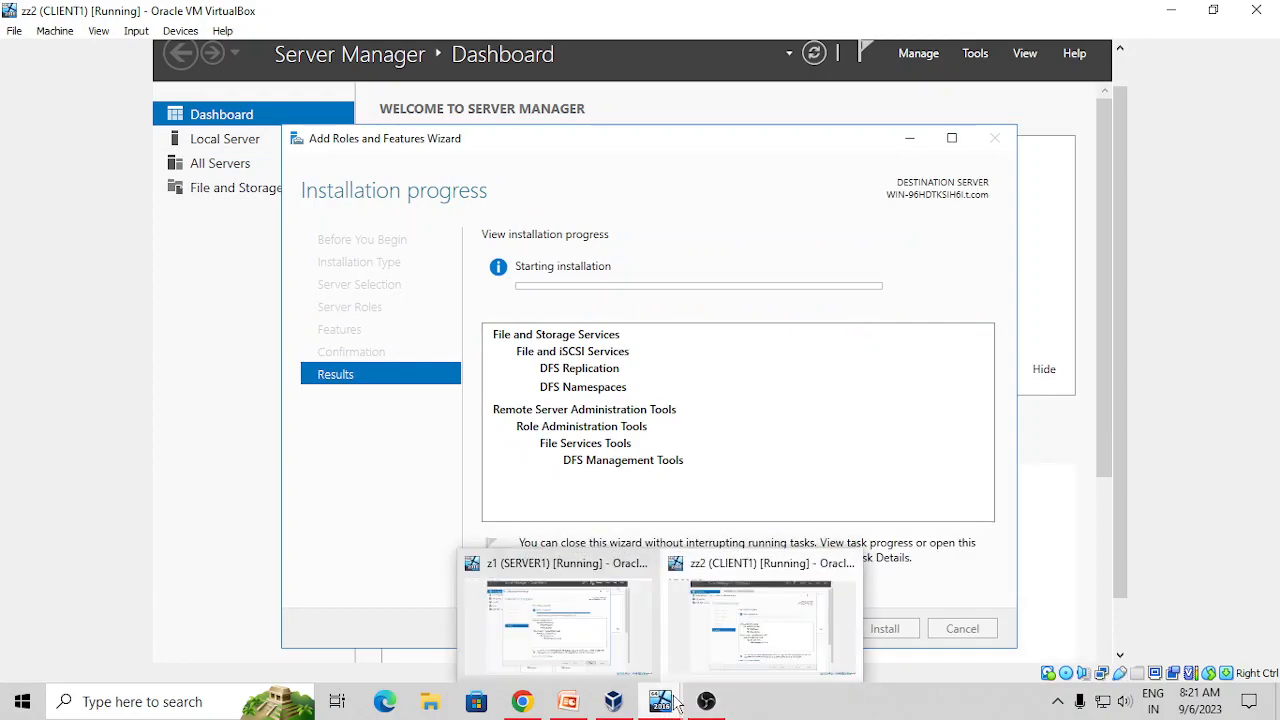
left_click(548, 622)
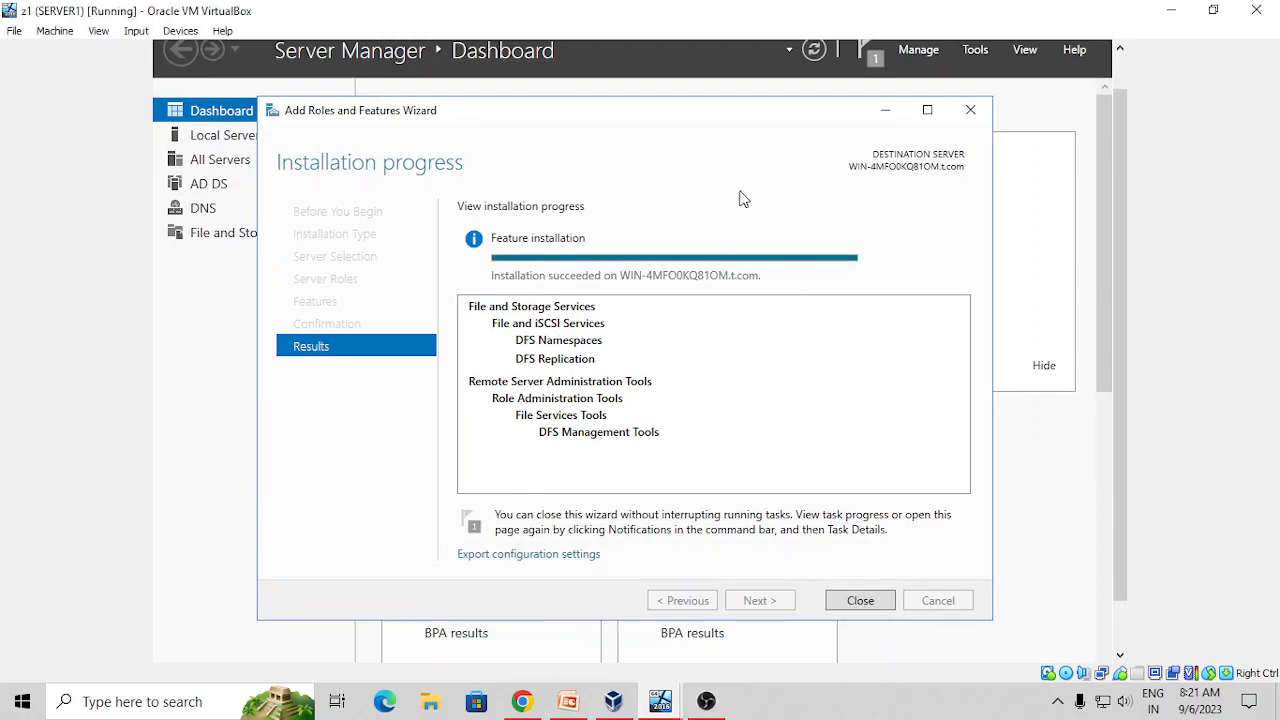
Close SERVER1's finished DFS wizard and dismiss the Shutdown Event Tracker with comment 'd'
left_click(856, 604)
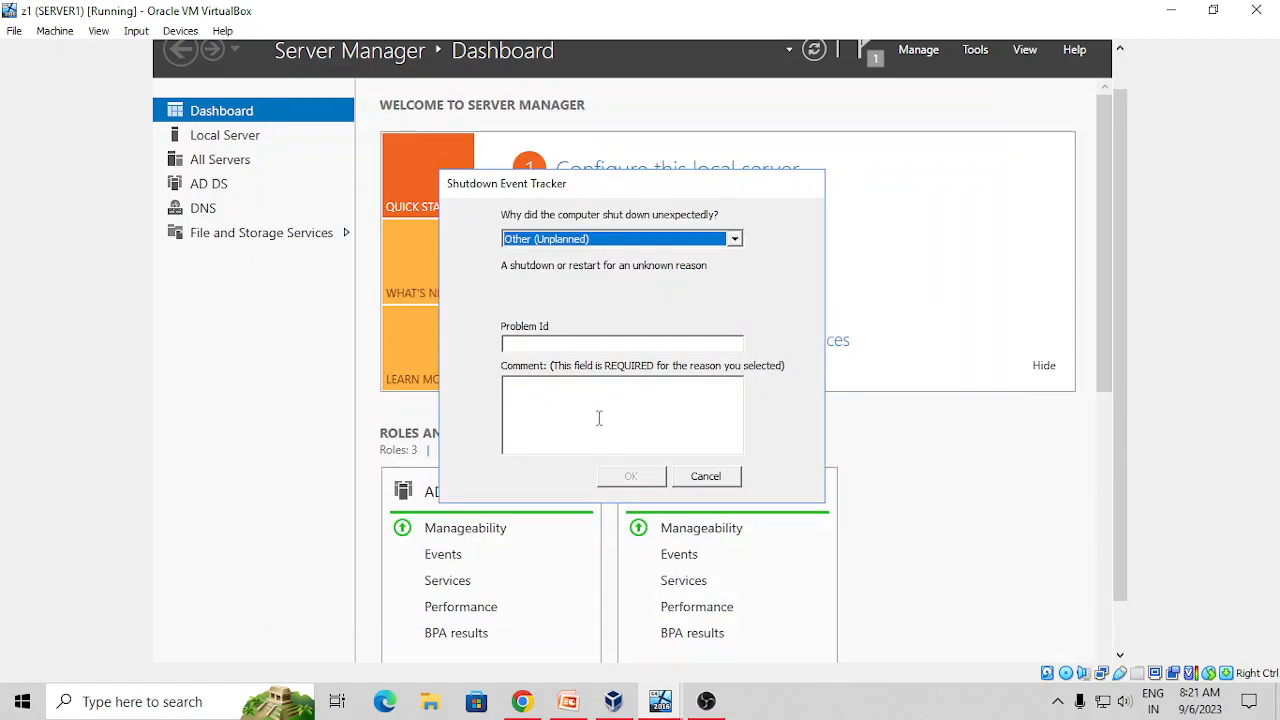
left_click(599, 418)
type("d")
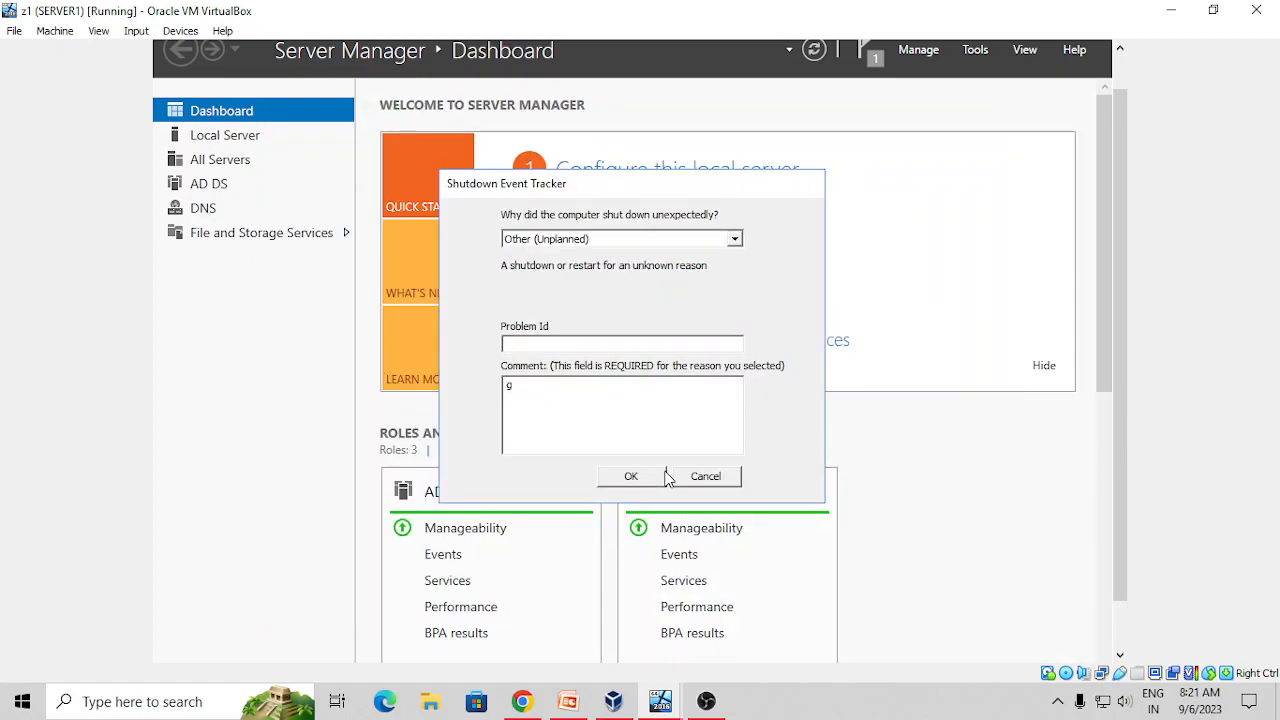
left_click(647, 476)
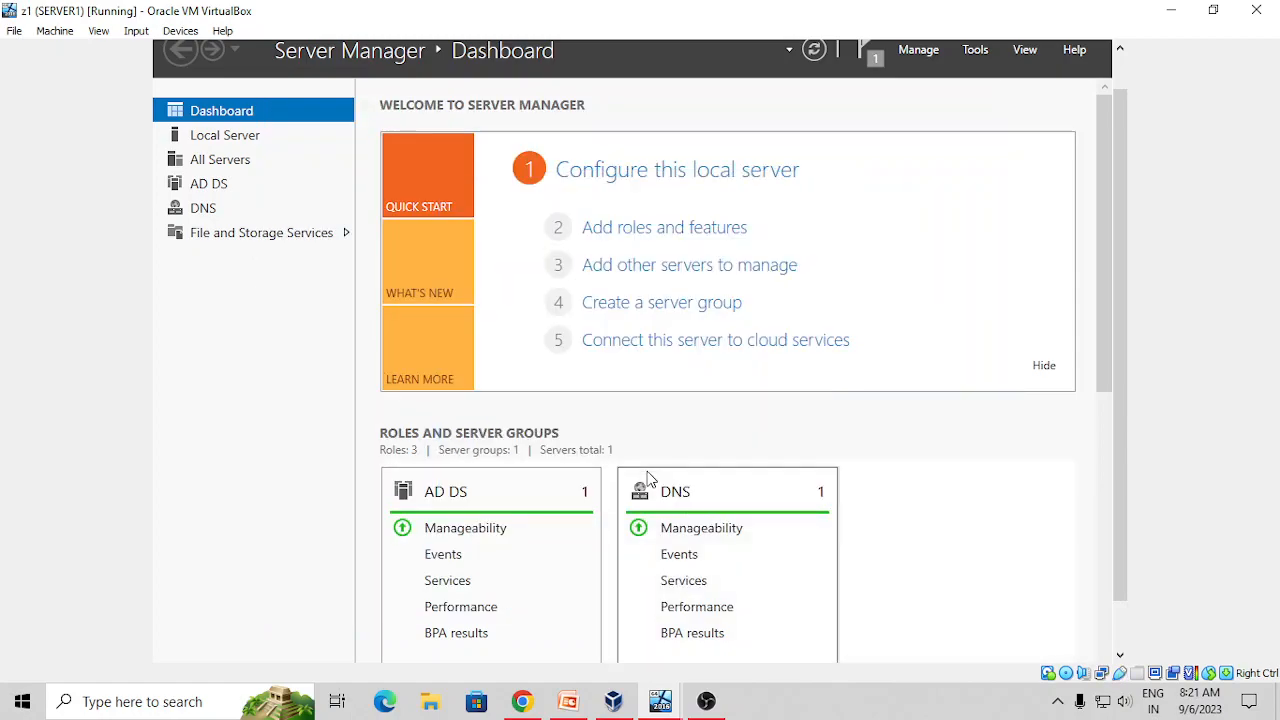
Launch DFS Management from Server Manager Tools and open the Namespaces node's context menu
left_click(965, 52)
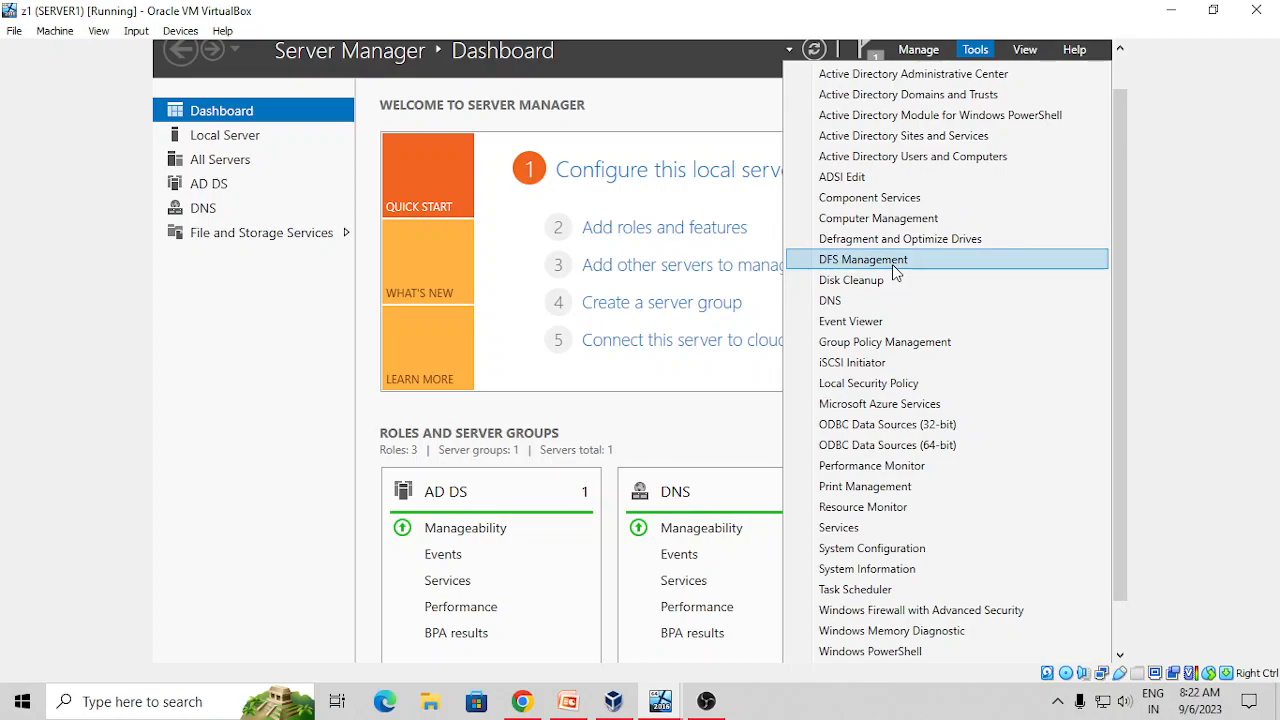
left_click(895, 266)
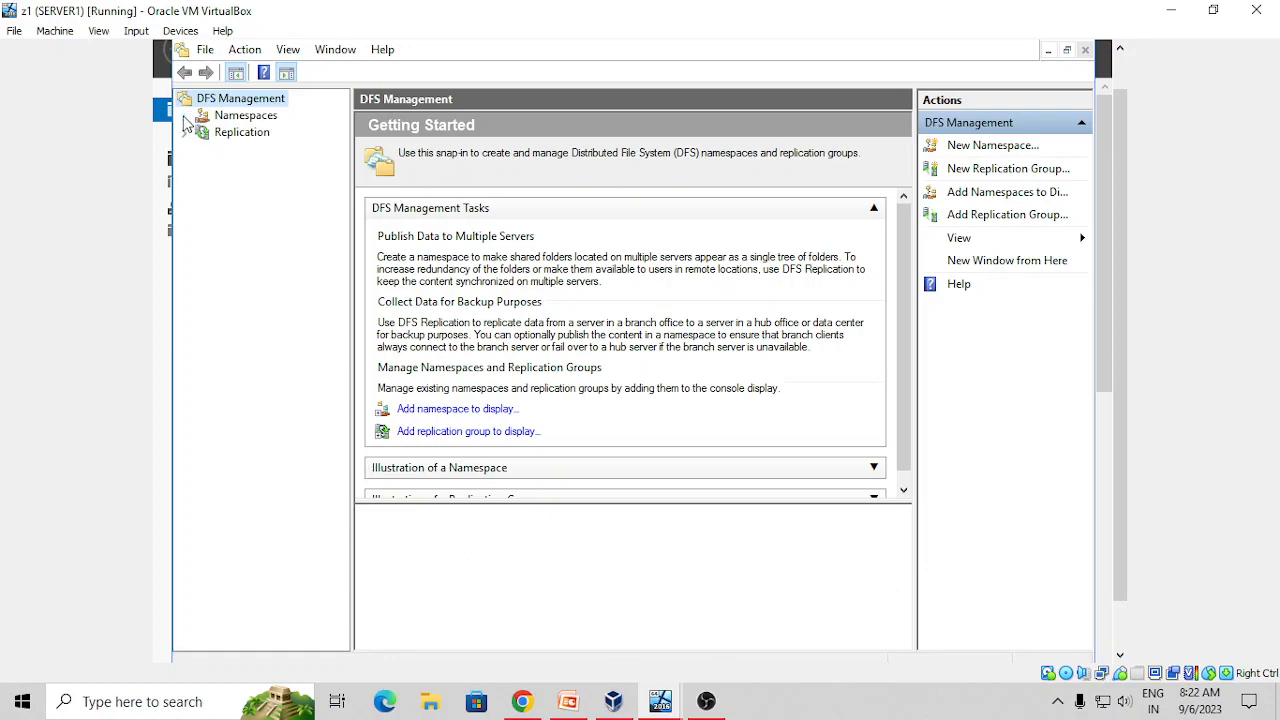
left_click(268, 118)
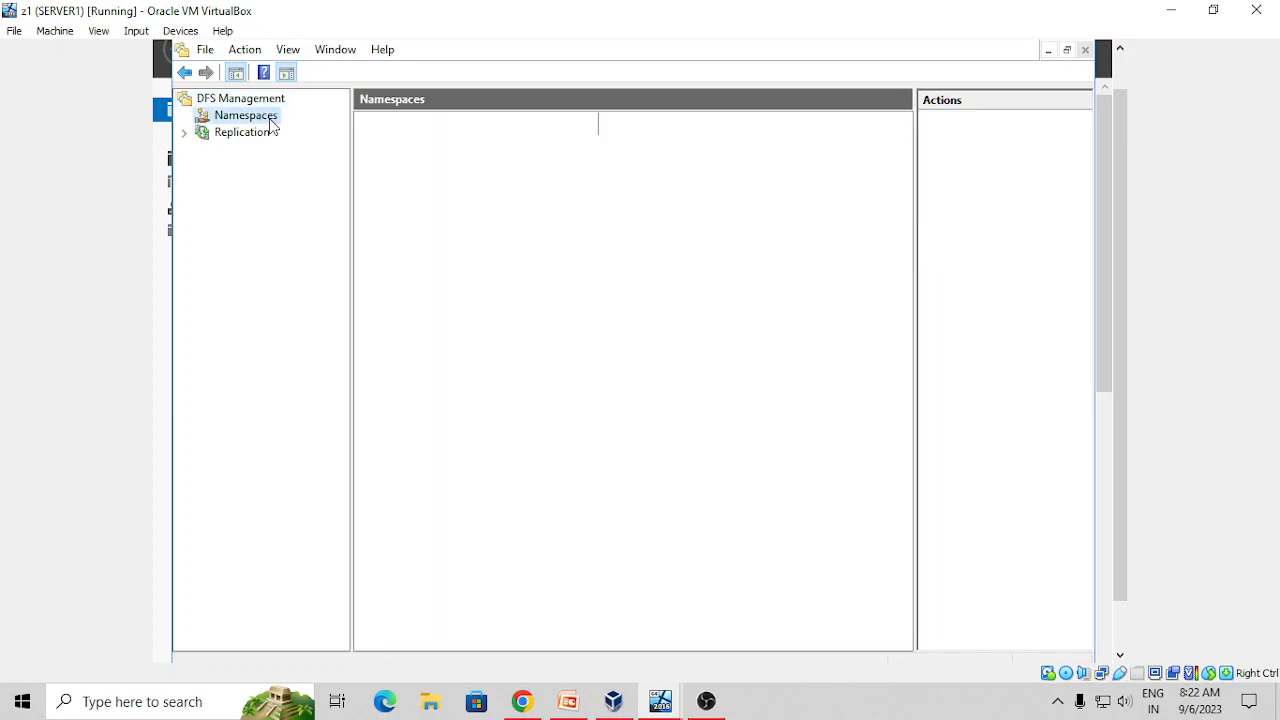
right_click(270, 124)
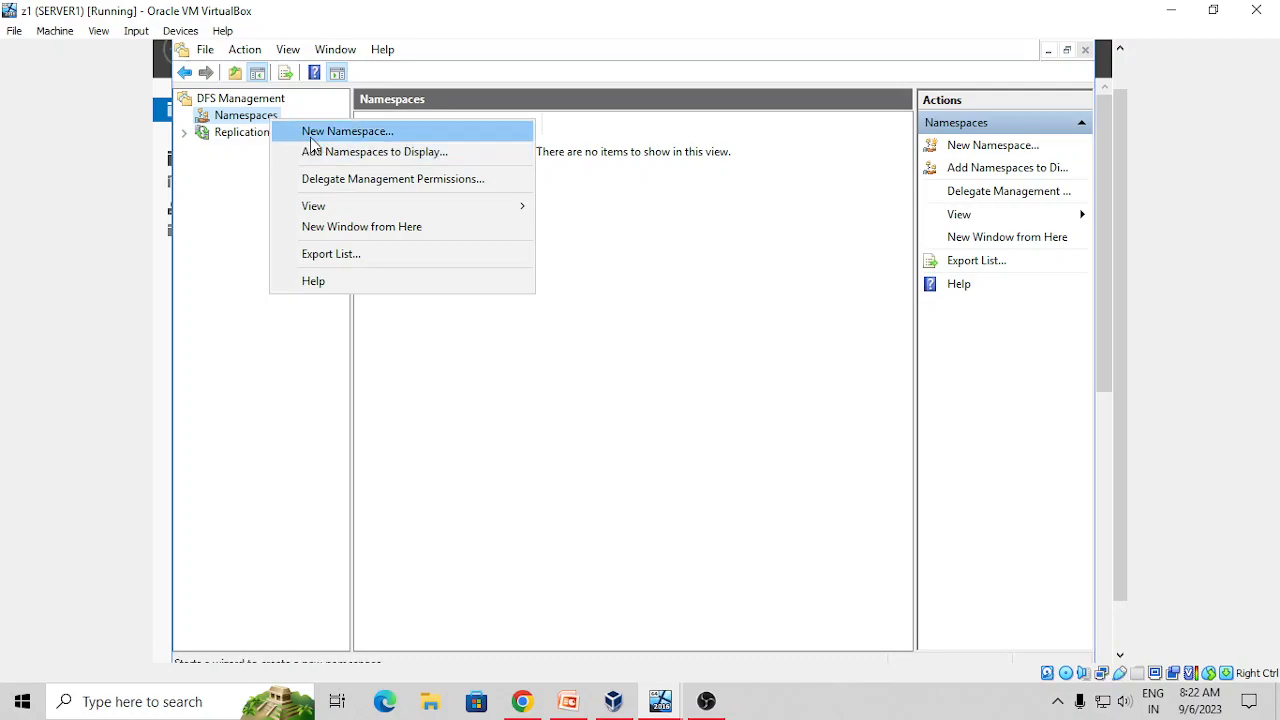
Start a New Namespace with domain controller win-4mfo0kq81om found via Advanced search as namespace server
left_click(314, 135)
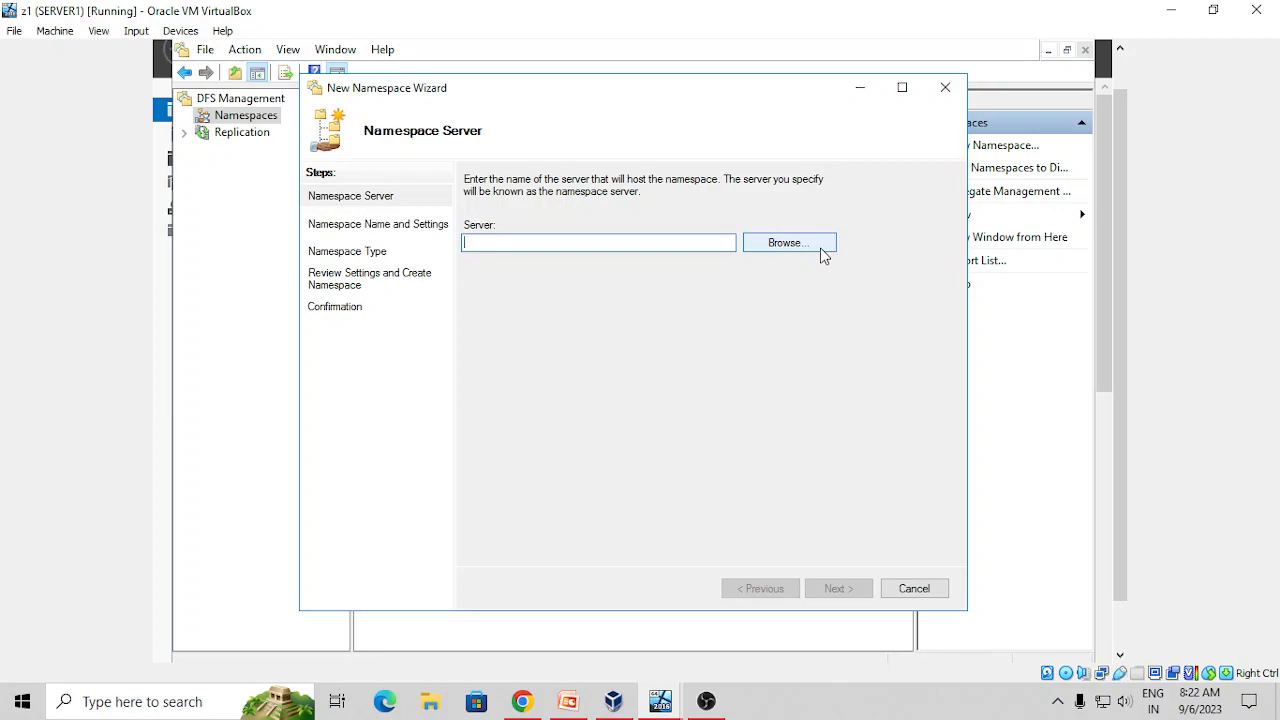
left_click(822, 253)
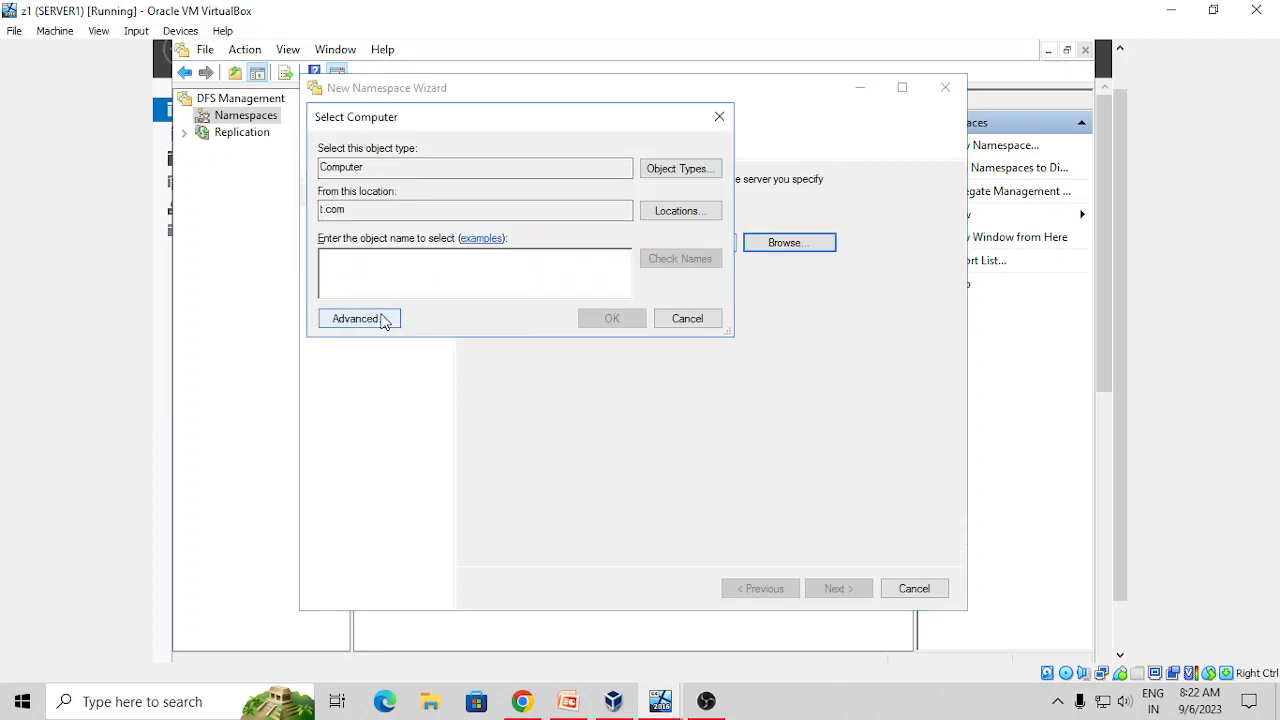
left_click(380, 320)
left_click(764, 328)
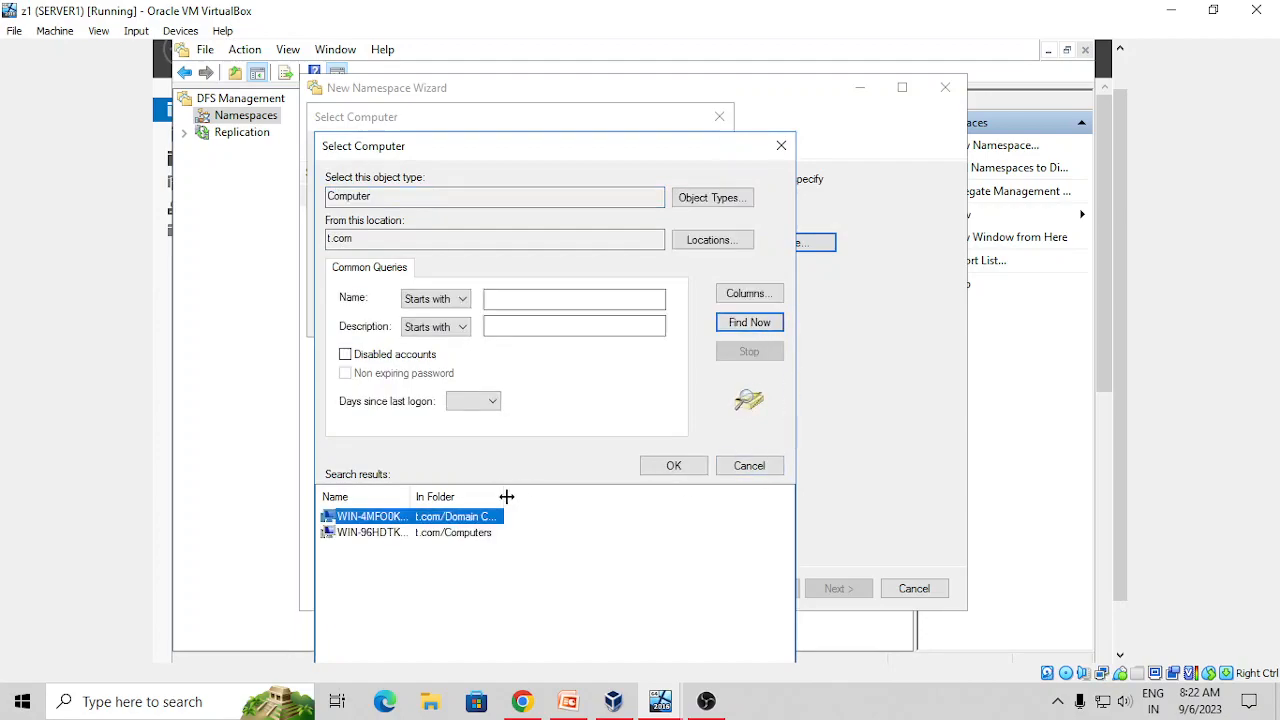
left_click_drag(512, 498, 614, 498)
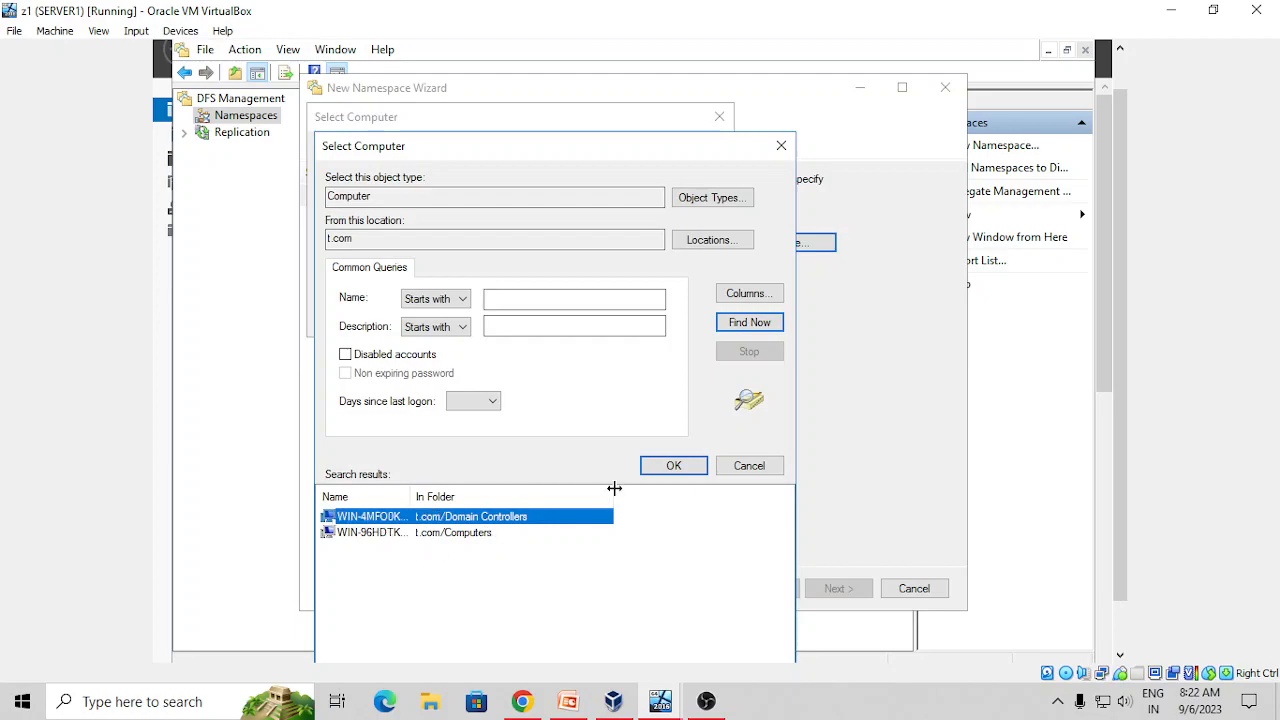
left_click(658, 472)
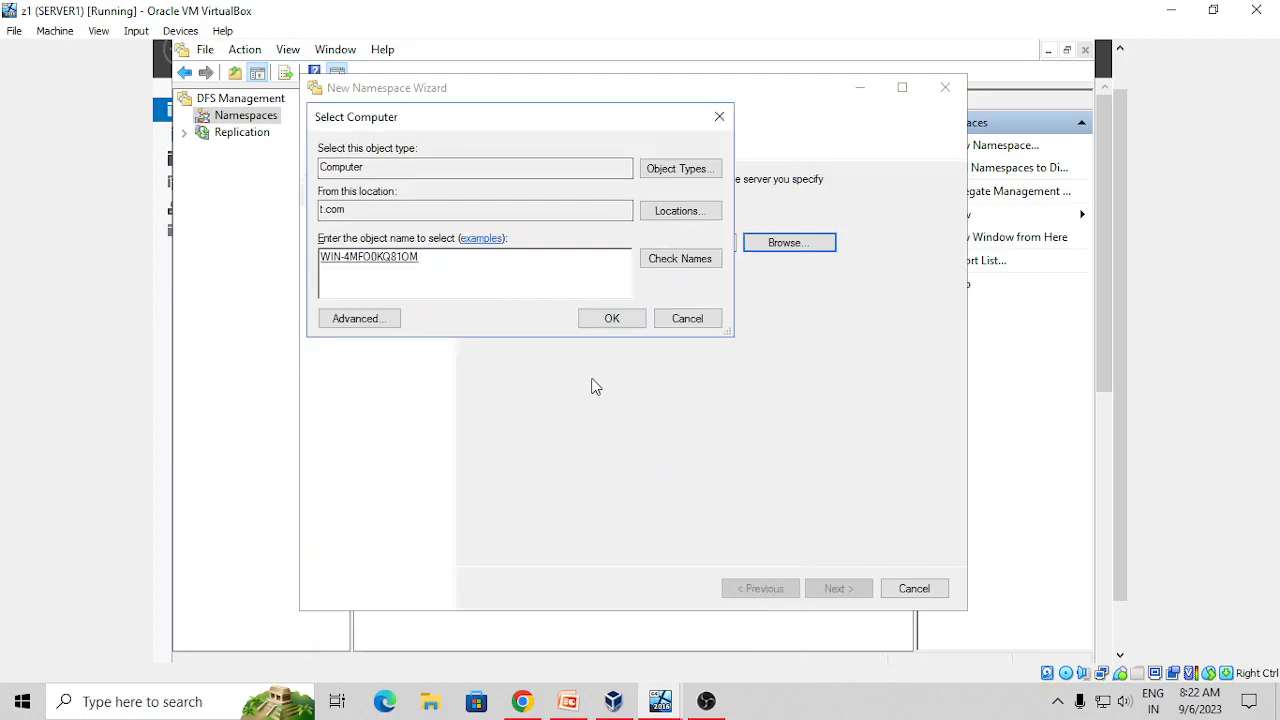
left_click(614, 330)
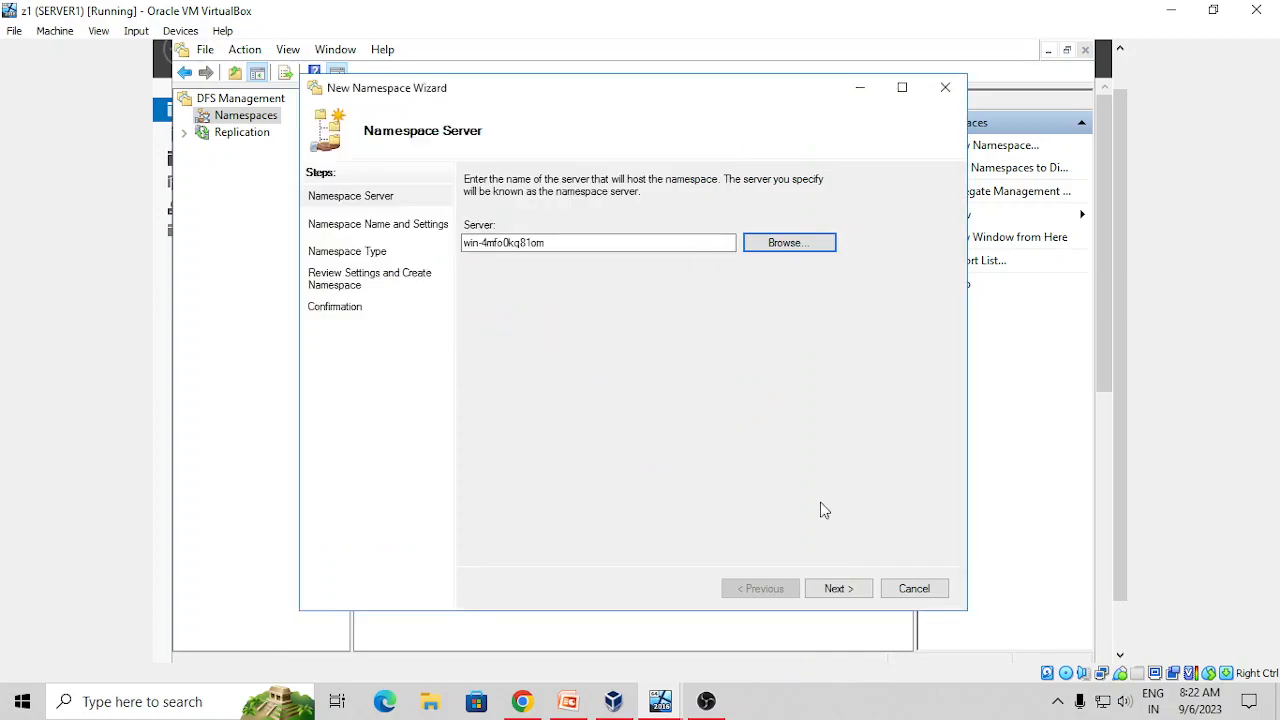
left_click(823, 590)
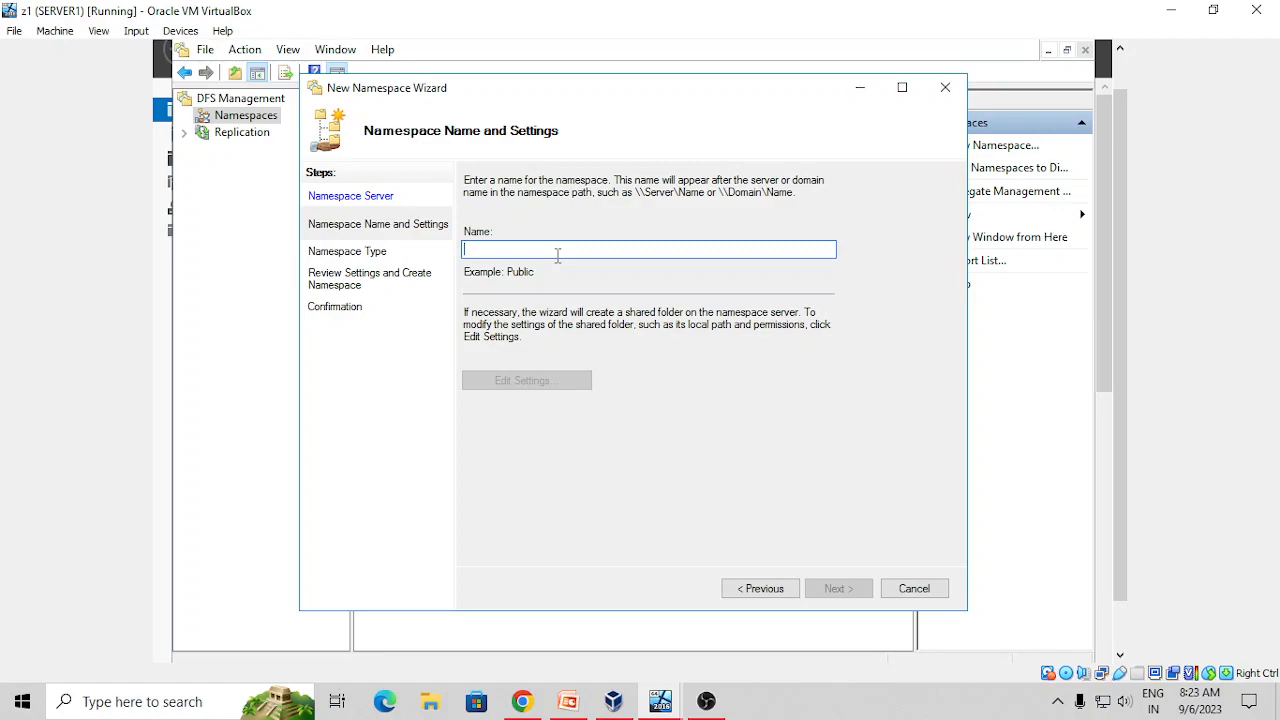
Name the namespace a1, giving administrators full access and other users read and write permissions
type("a1")
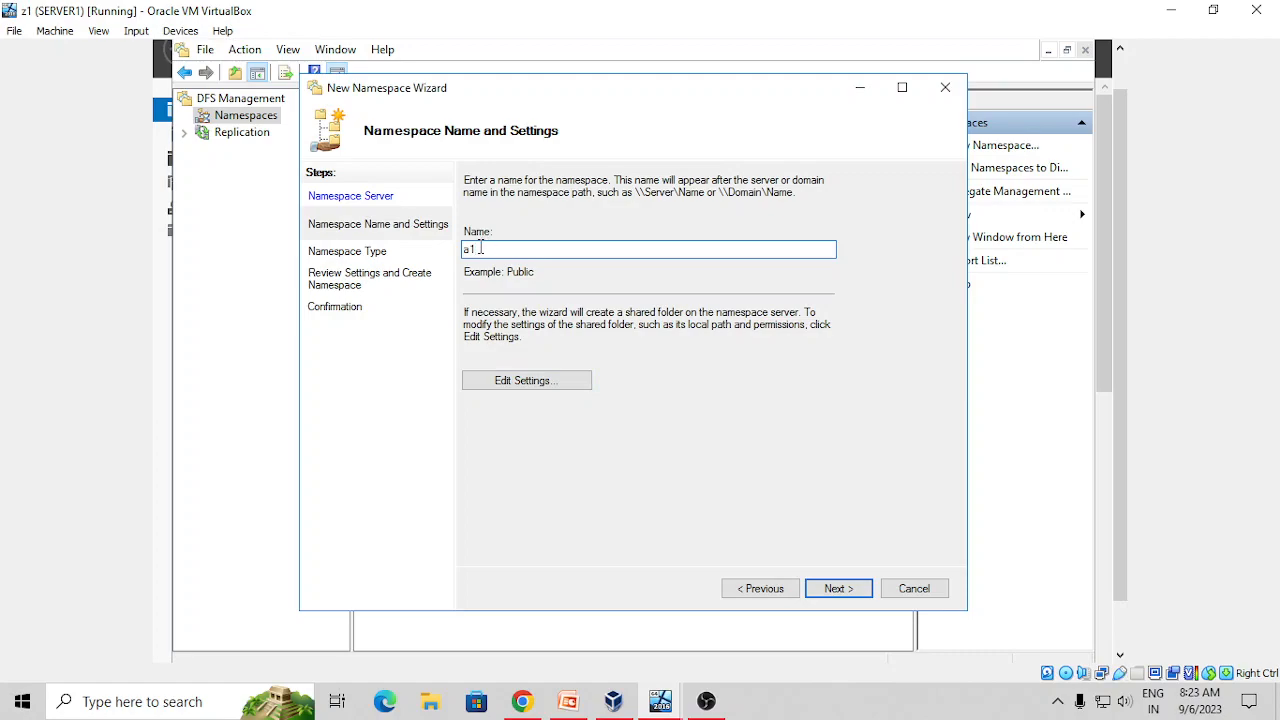
left_click(541, 389)
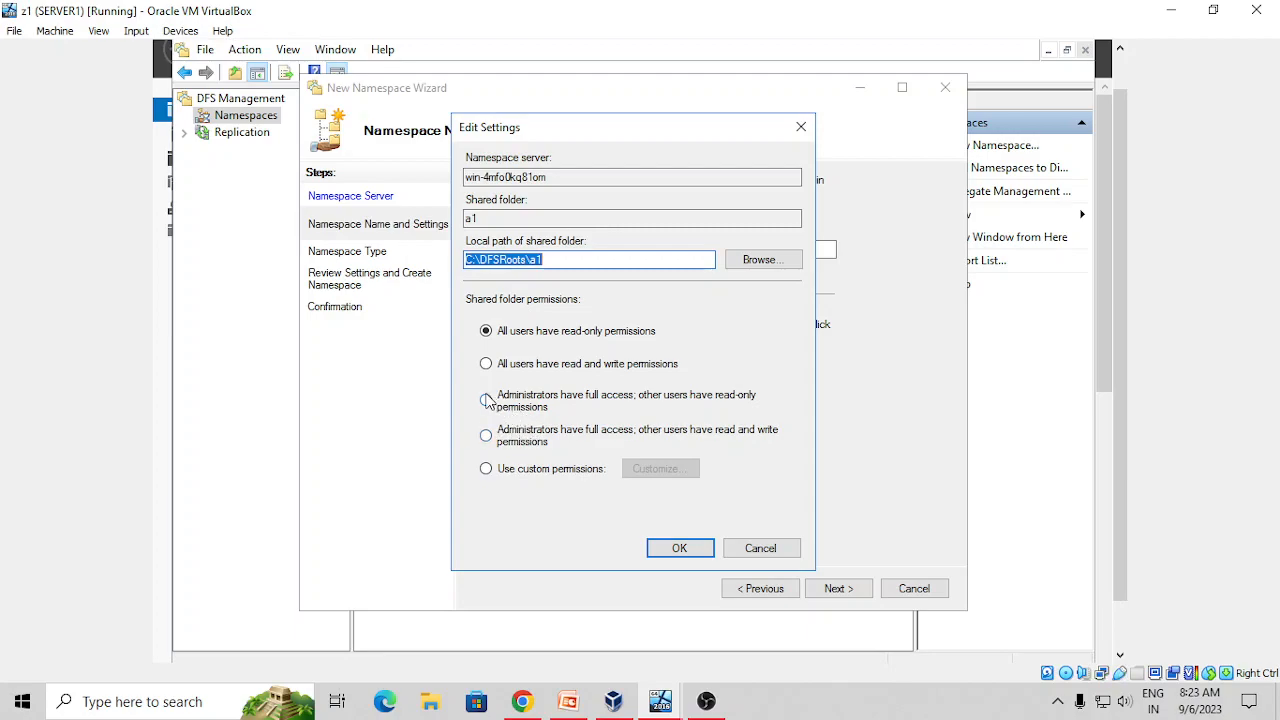
left_click(487, 399)
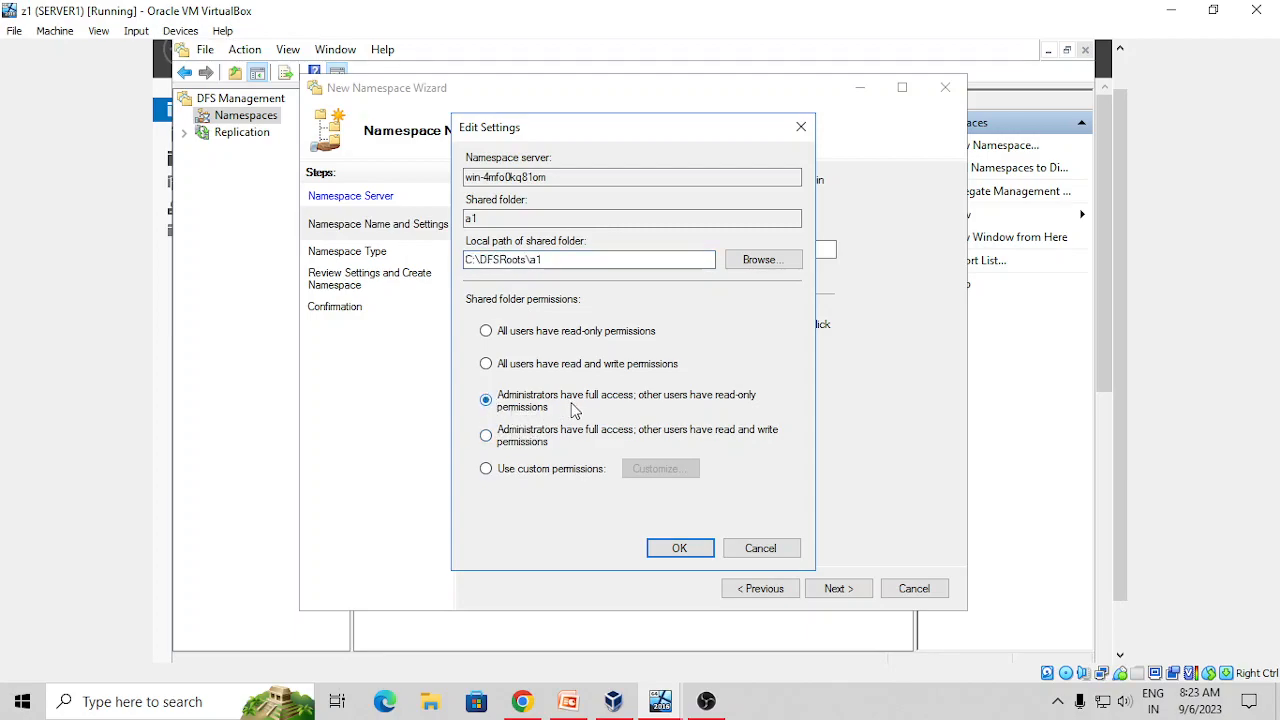
left_click(487, 437)
left_click(679, 550)
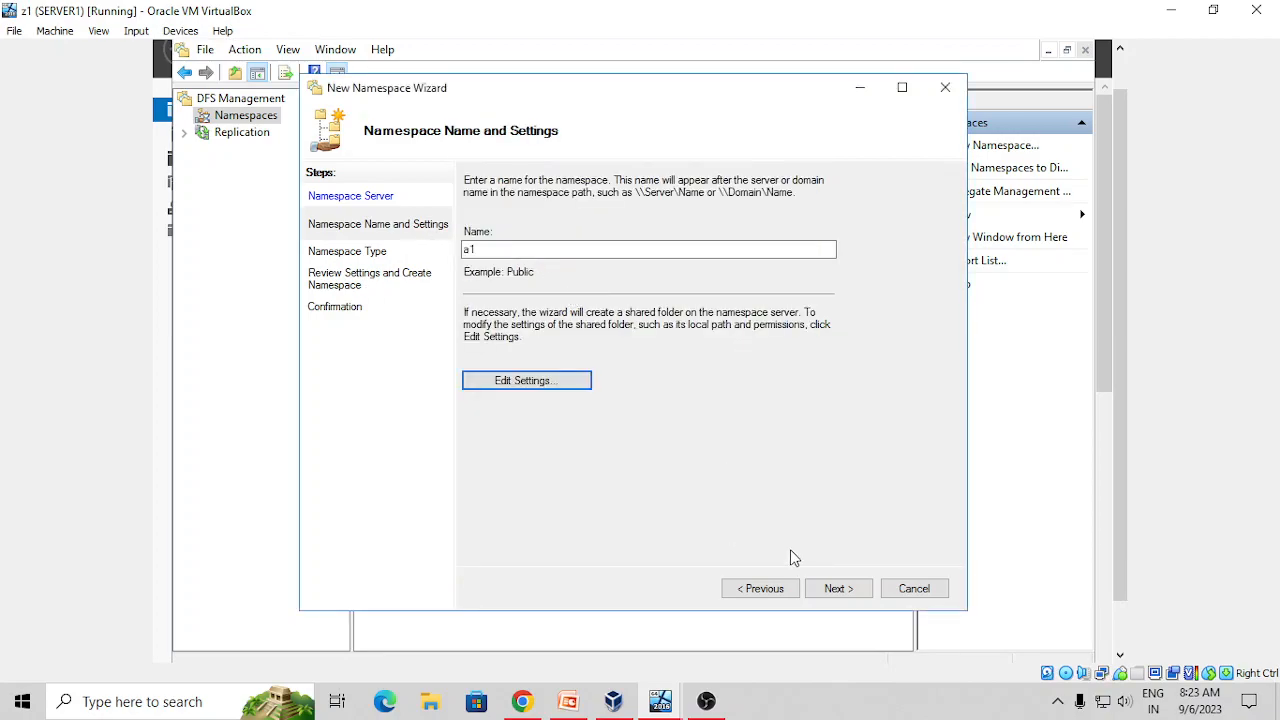
Keep the domain-based type, create the namespace \\t.com\a1, and close the wizard
left_click(828, 591)
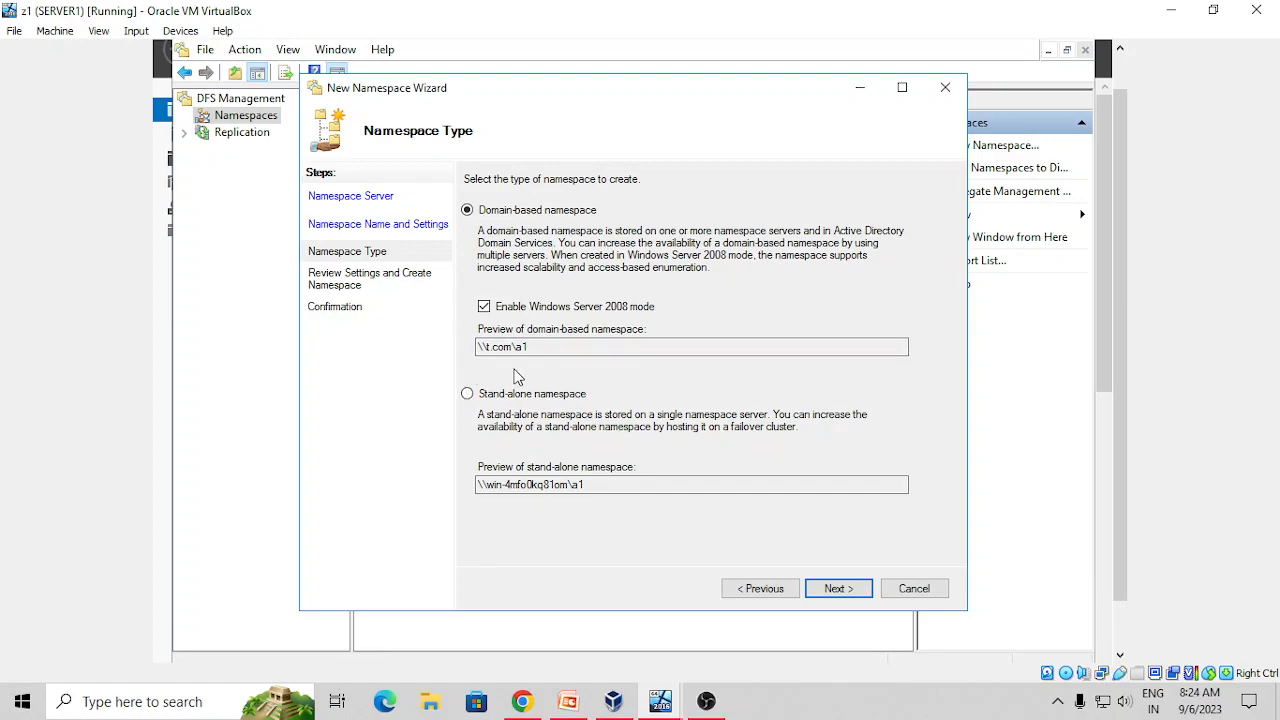
left_click(838, 589)
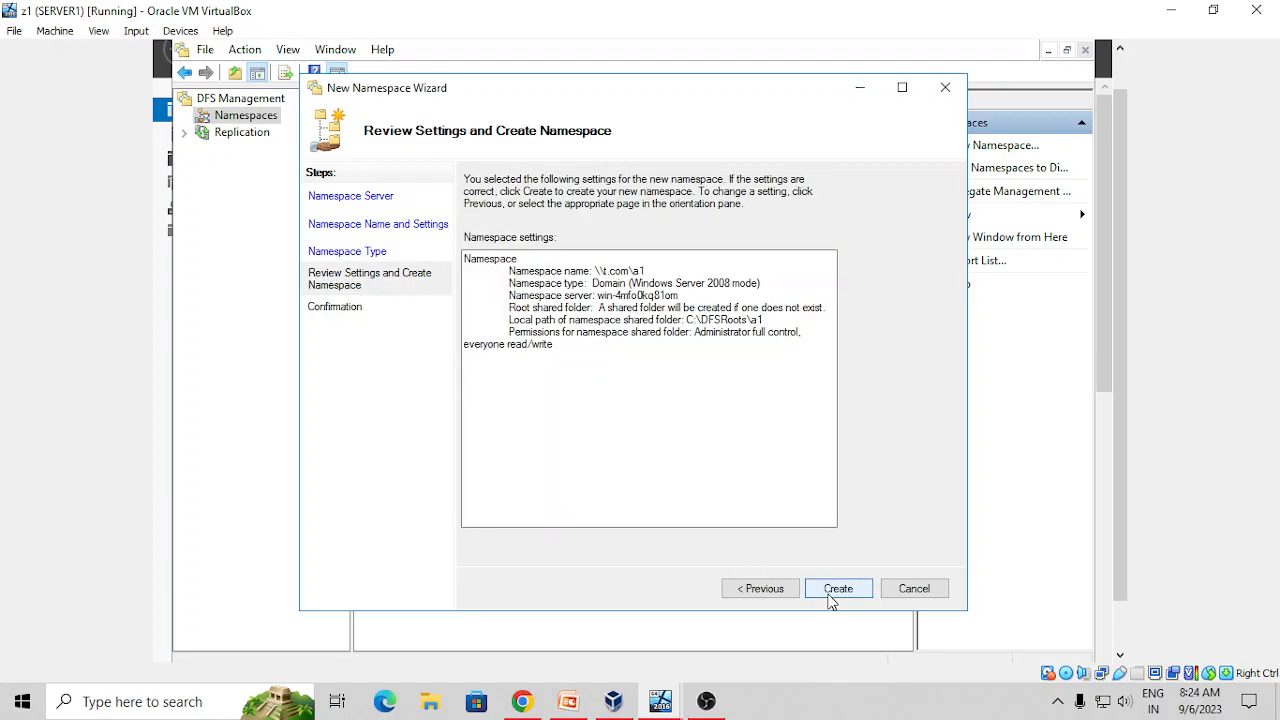
left_click(829, 597)
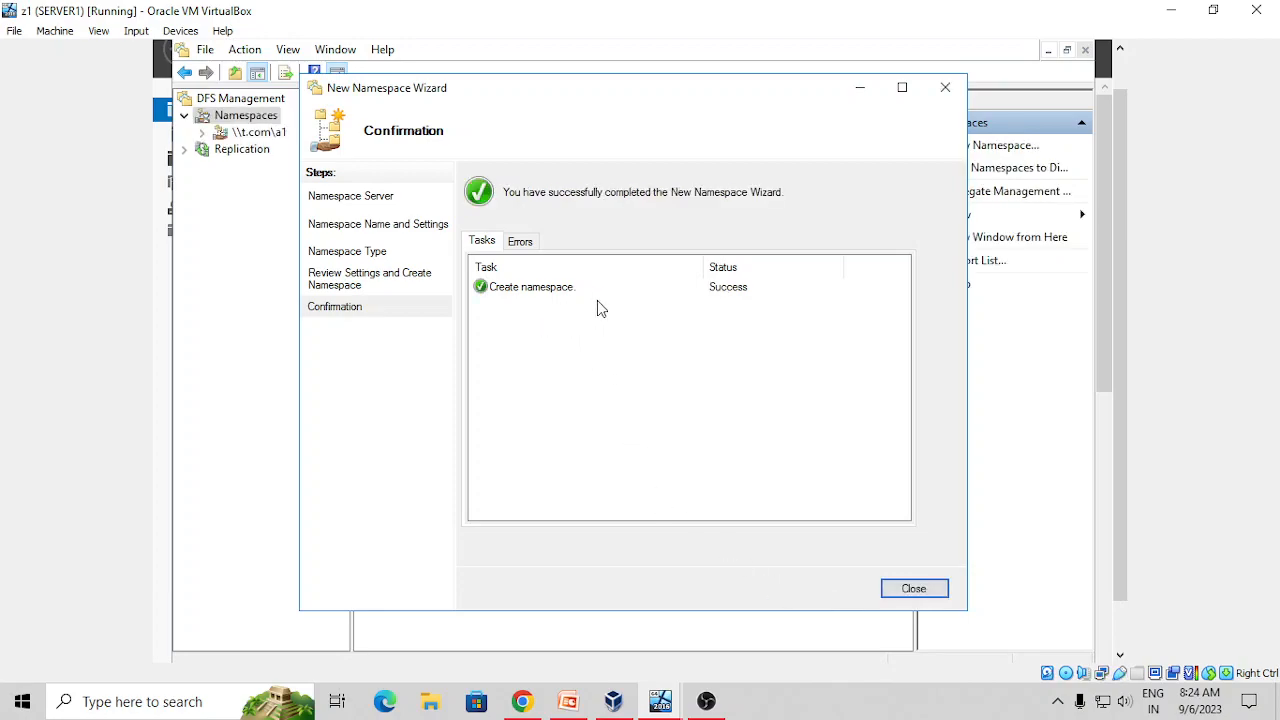
left_click(892, 589)
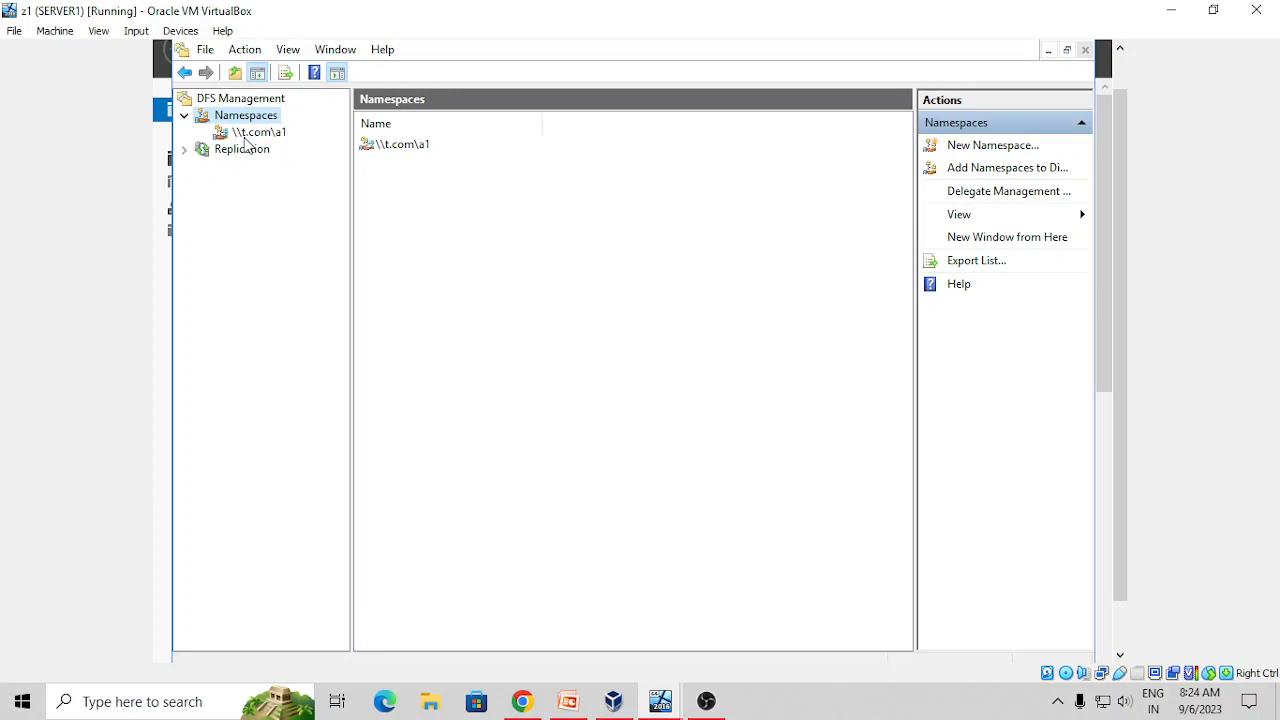
Select the \\t.com\a1 namespace in DFS Management and bring up its context menu
left_click(245, 137)
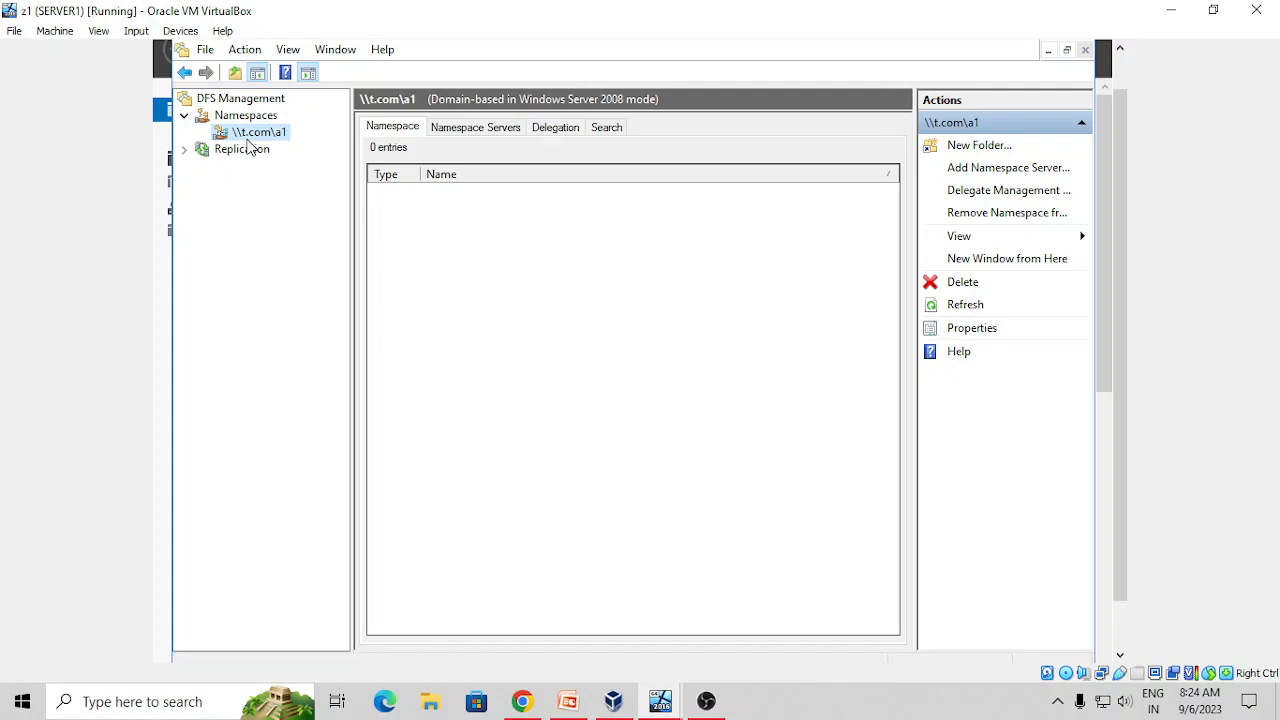
right_click(247, 141)
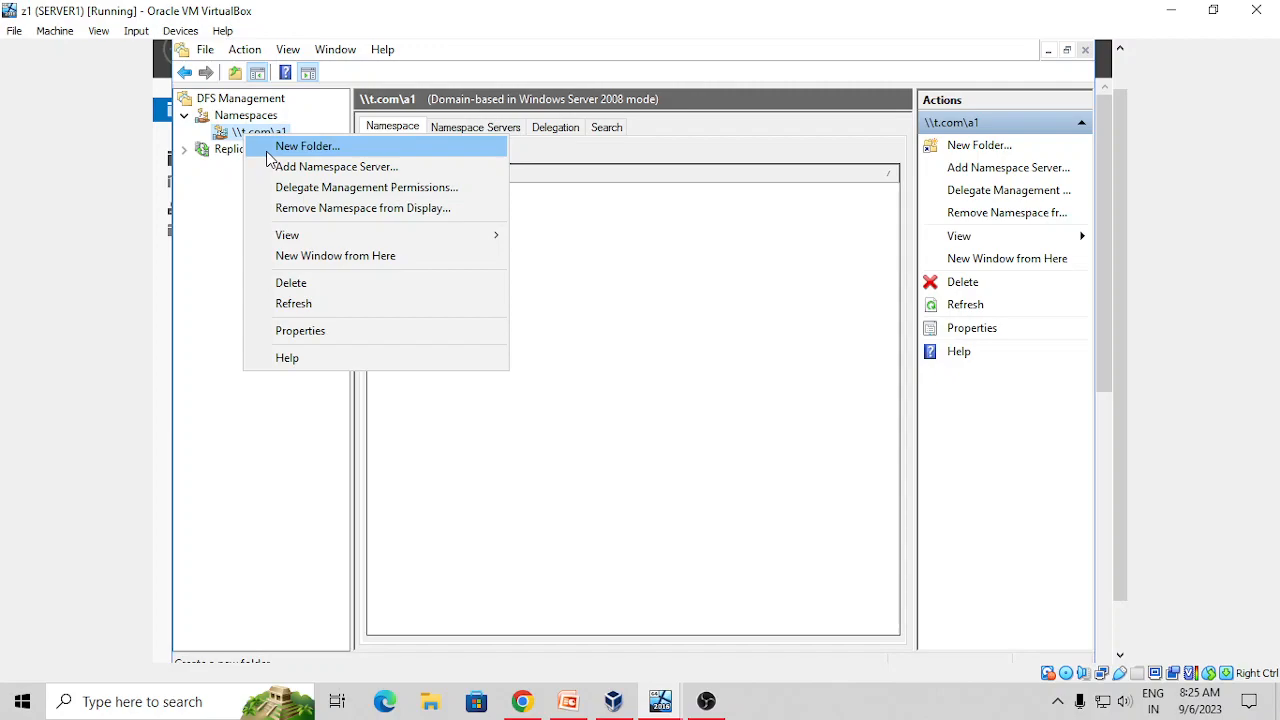
Add folder s1 to \\t.com\a1, targeting the s1 share on WIN-4MFO0KQ81OM
left_click(268, 150)
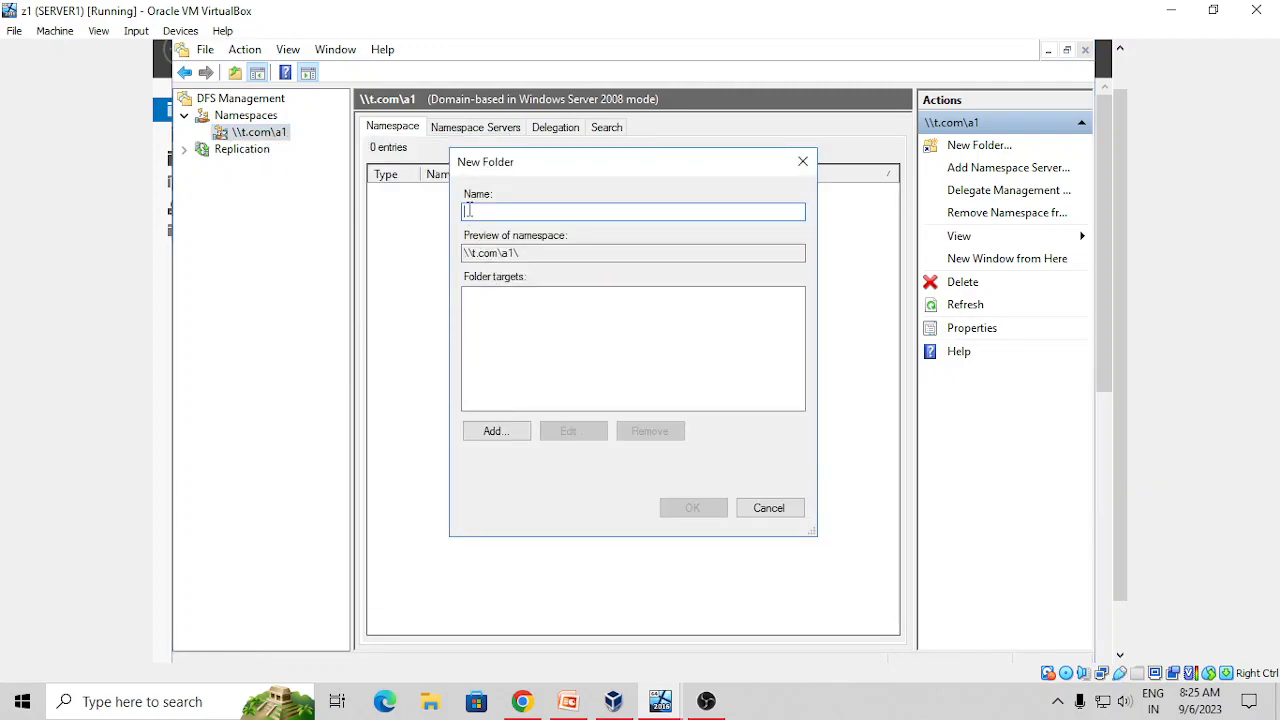
type("s1")
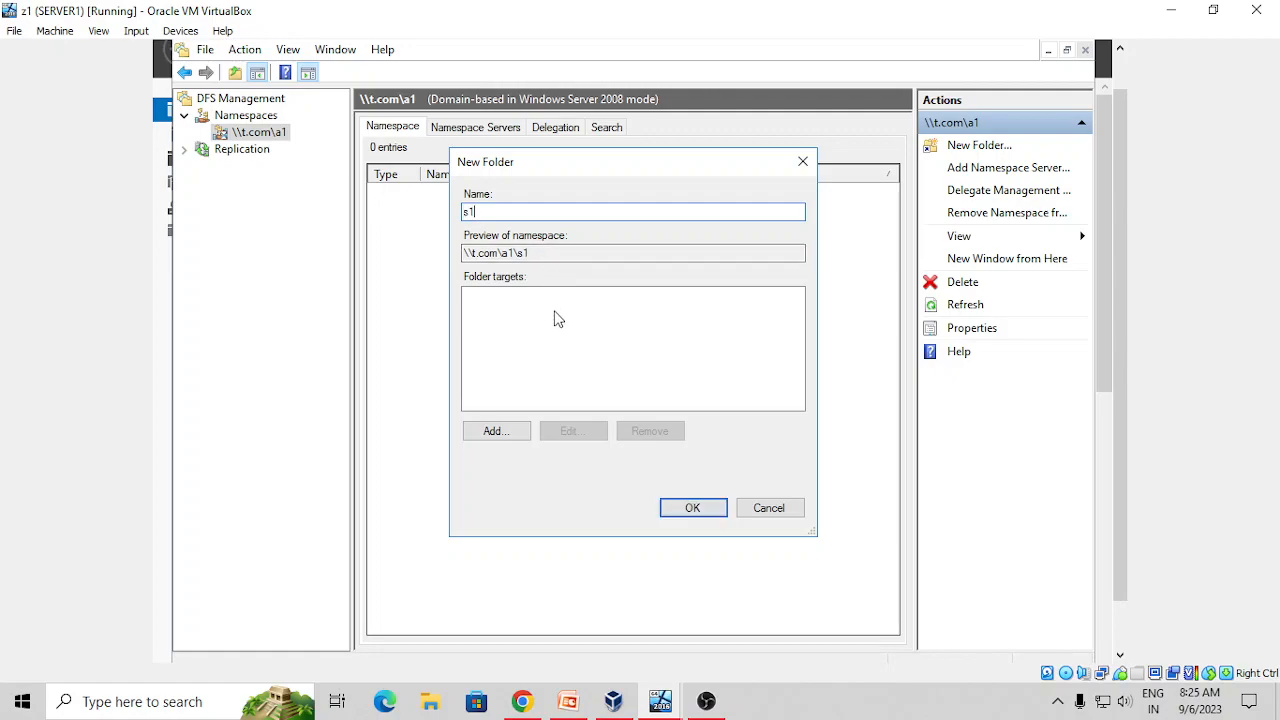
left_click(482, 440)
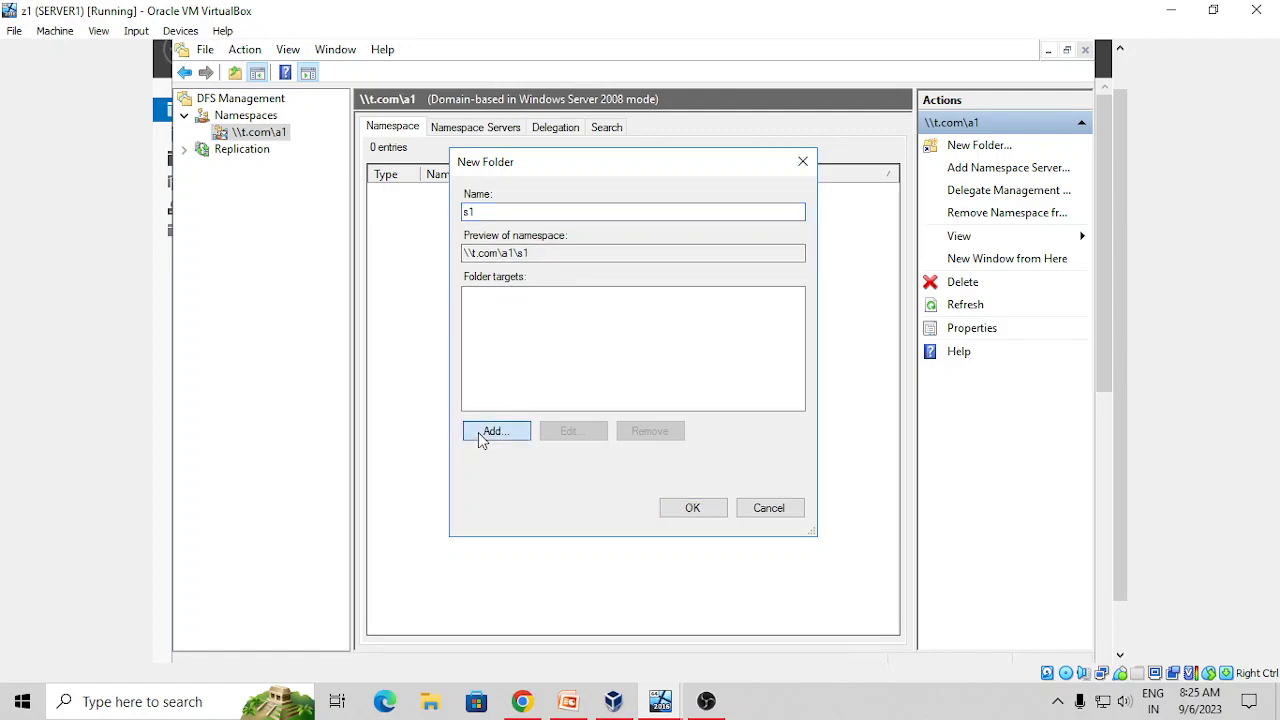
left_click(817, 347)
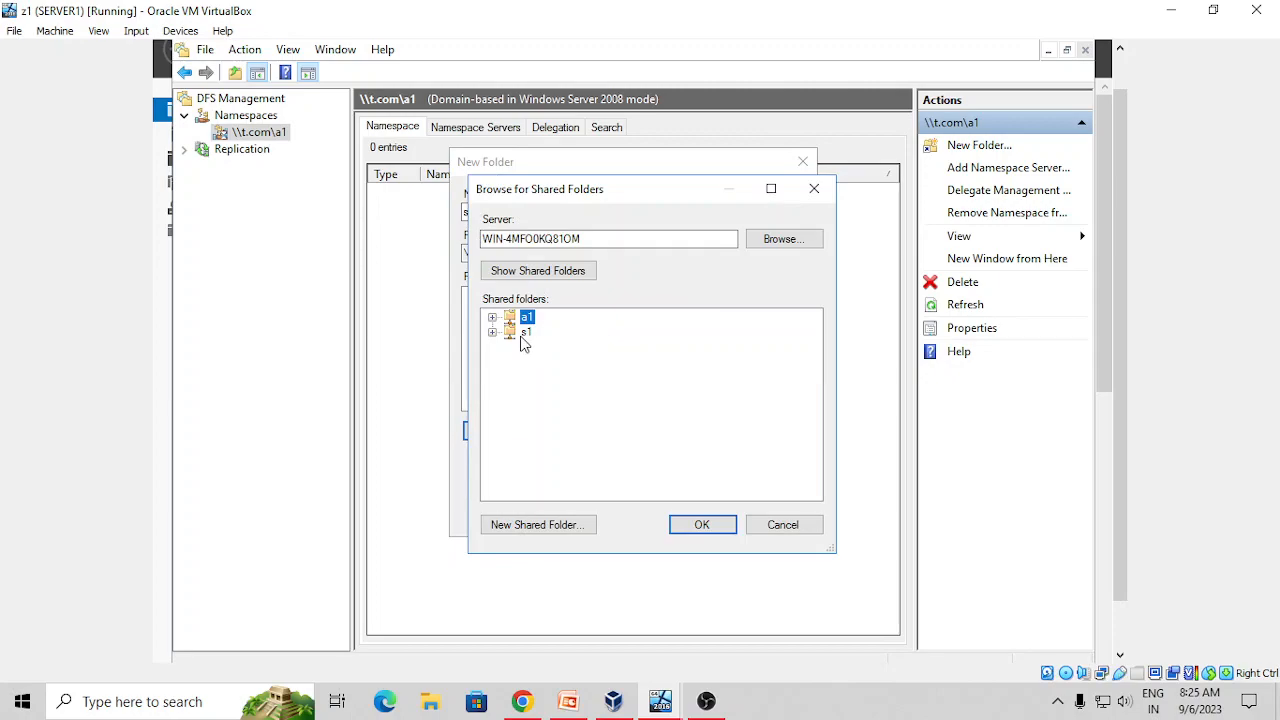
left_click(524, 336)
left_click(702, 524)
left_click(698, 414)
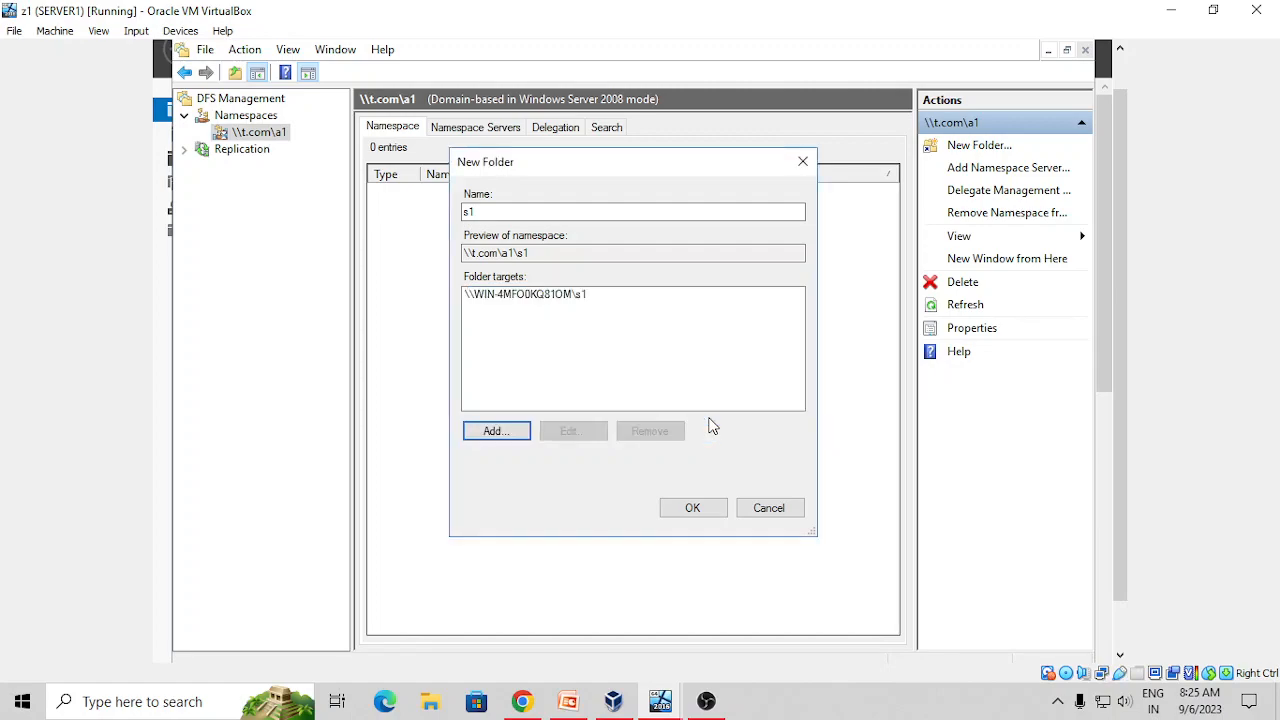
left_click(664, 508)
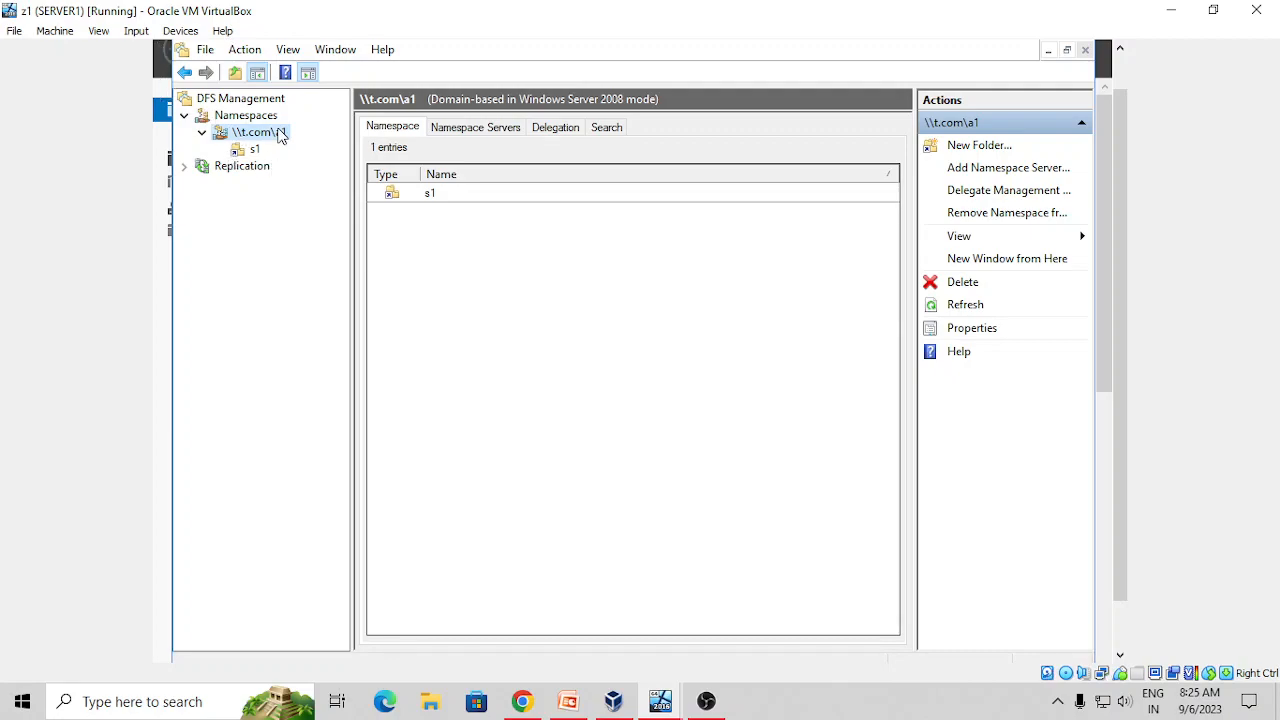
right_click(279, 134)
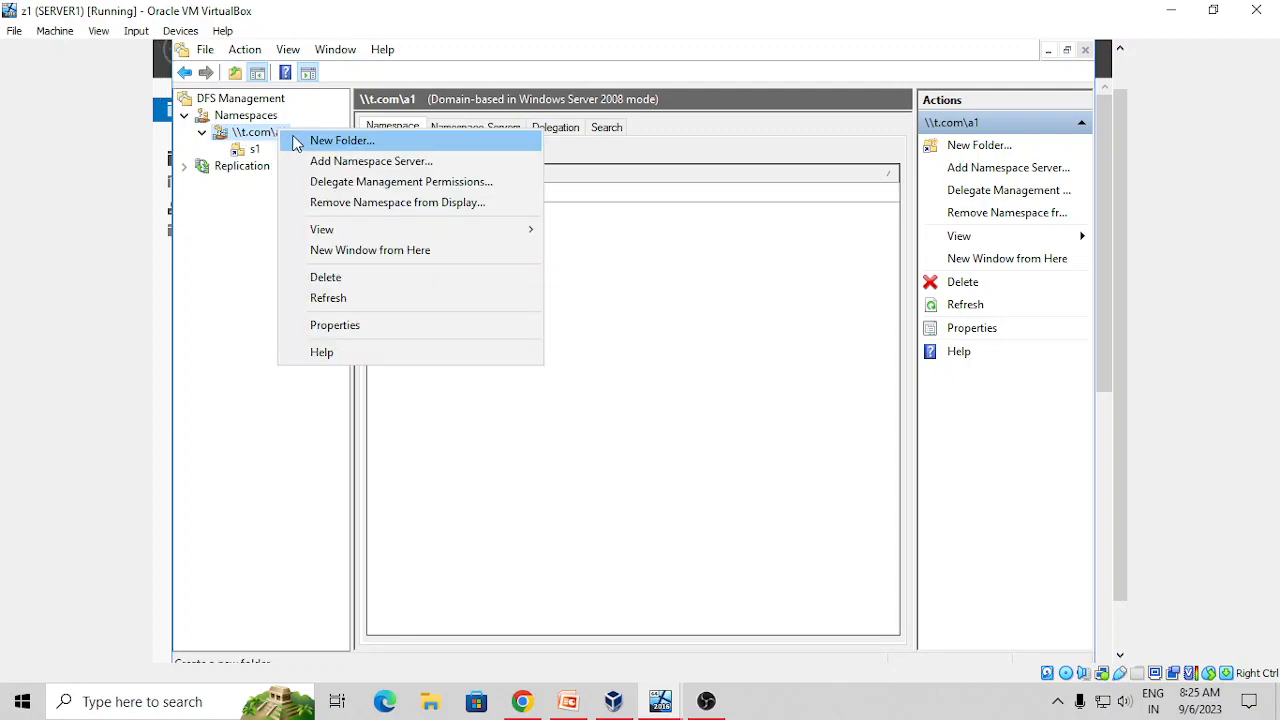
Start a new namespace folder and browse the shares on server WIN-96HDTKSIH6I
left_click(341, 140)
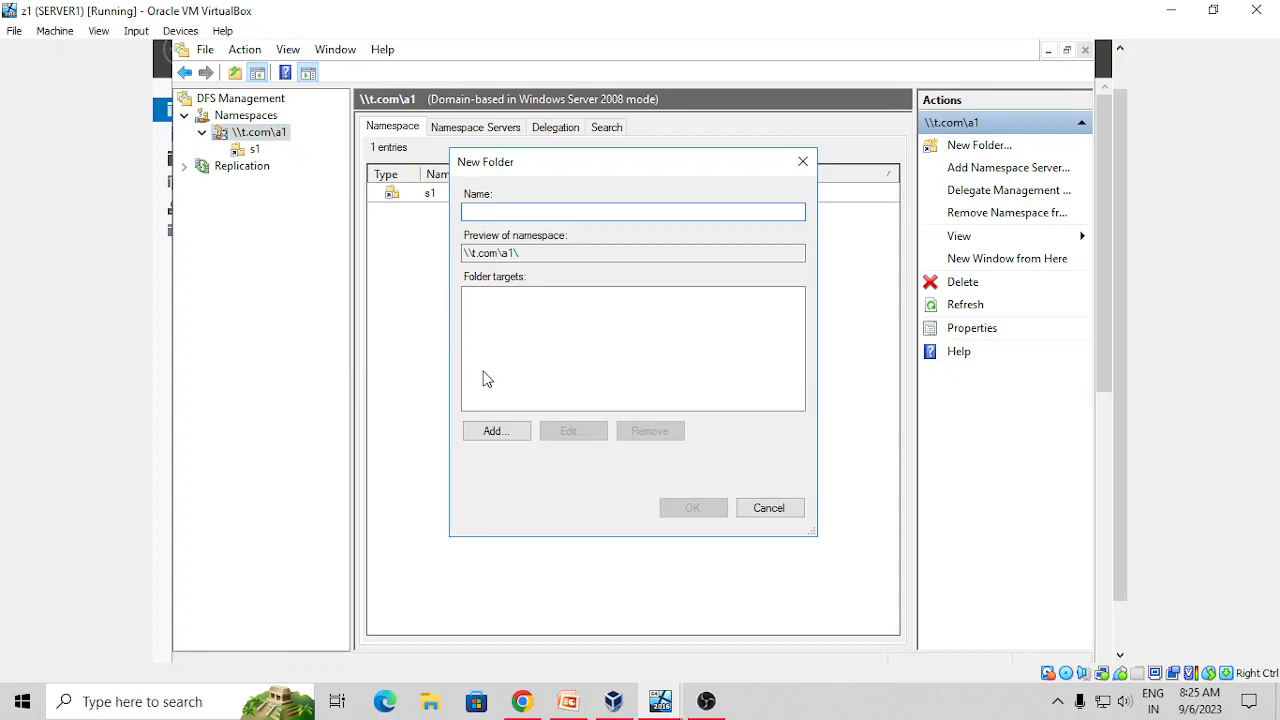
left_click(493, 435)
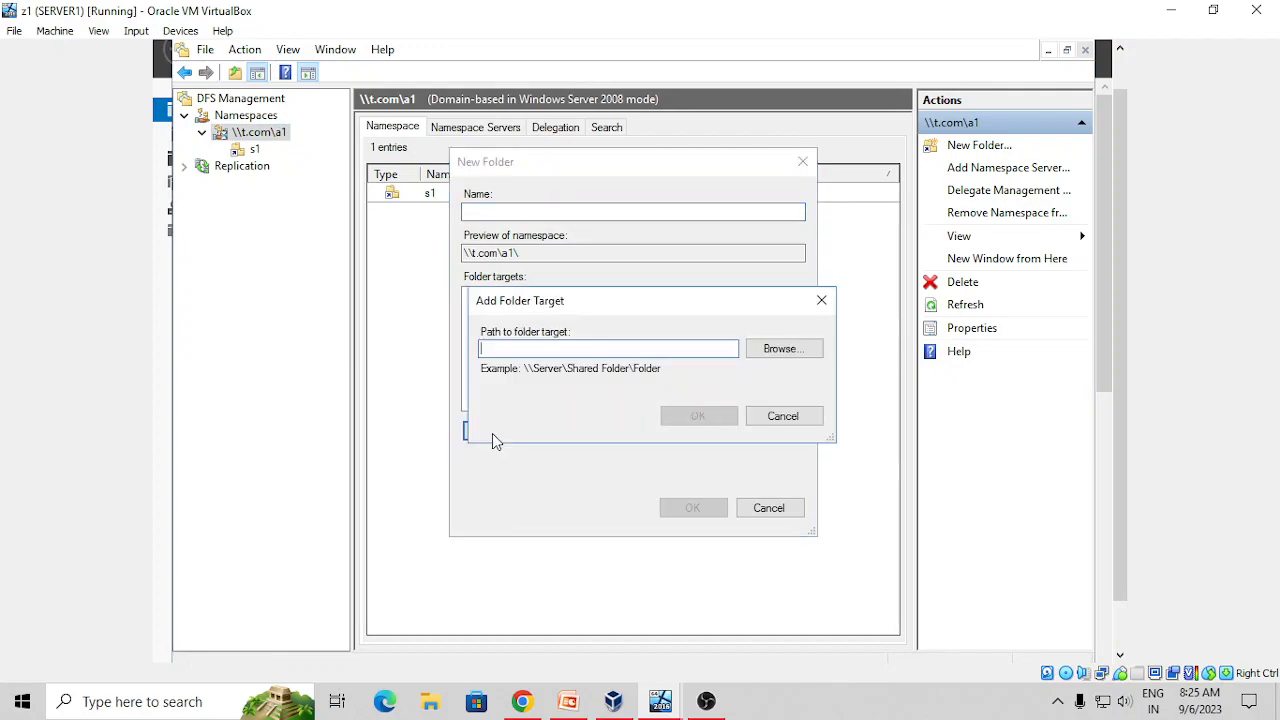
left_click(797, 362)
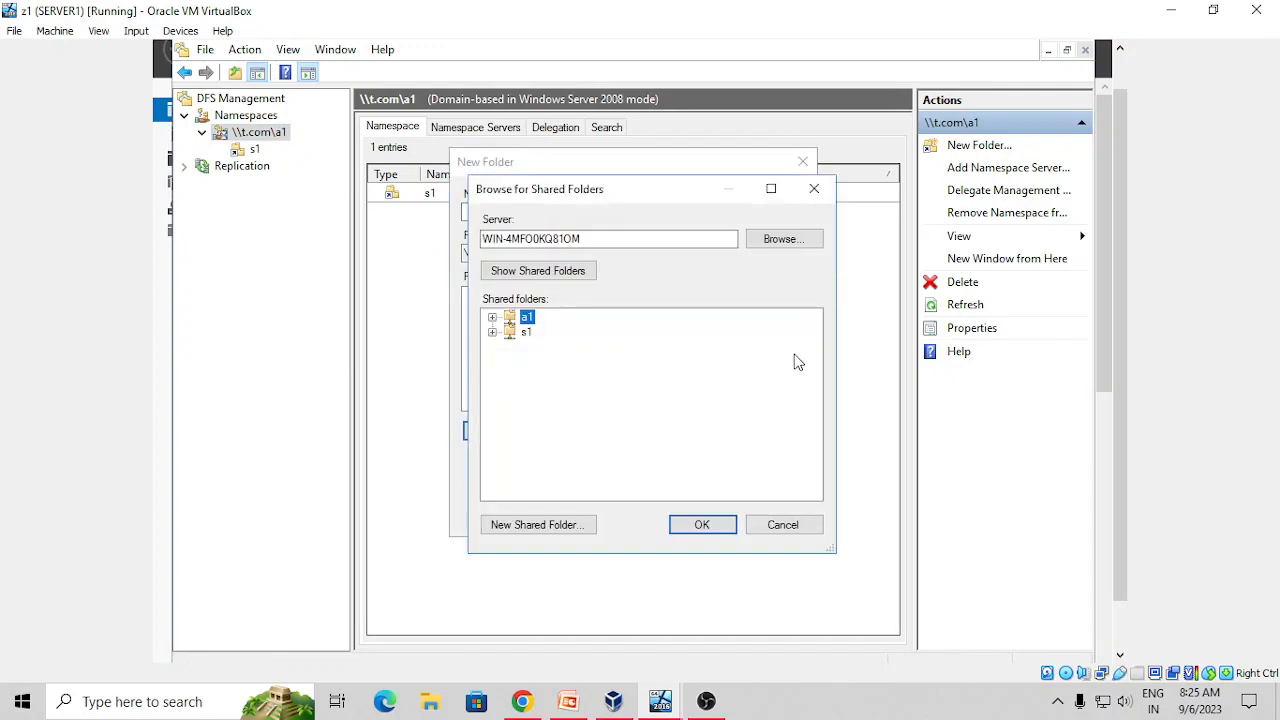
left_click(790, 243)
left_click(518, 420)
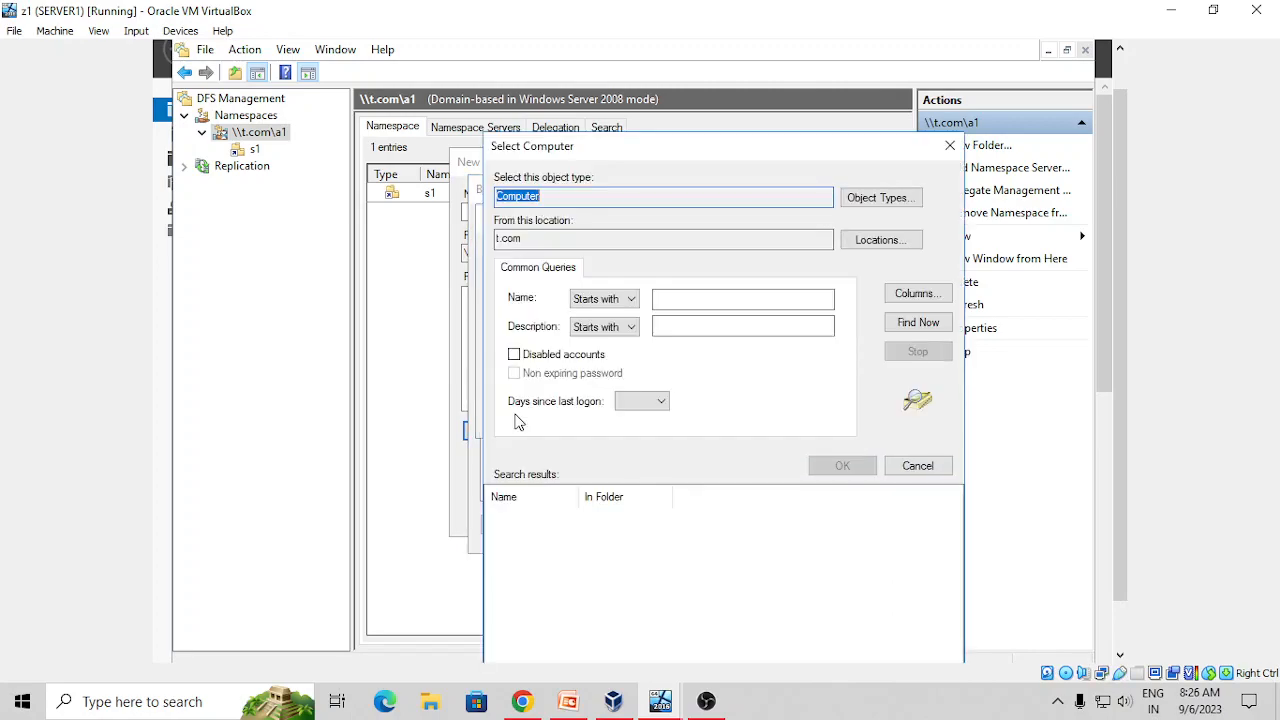
left_click(913, 330)
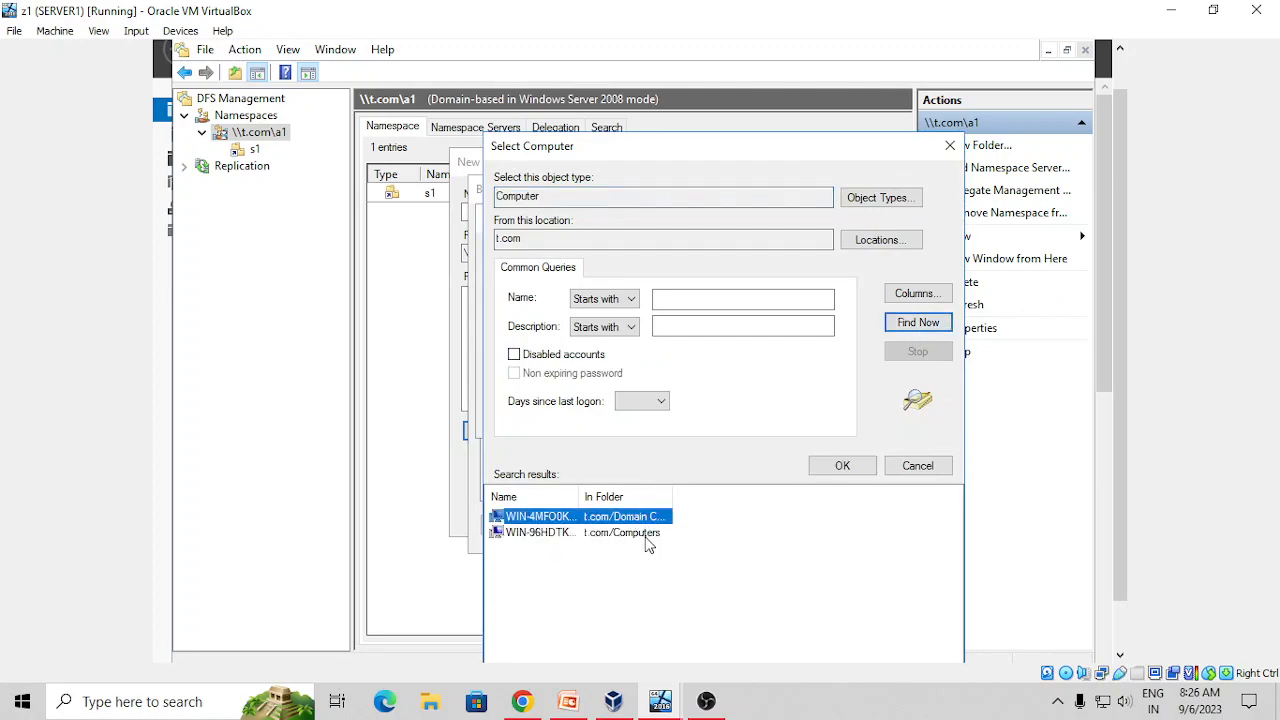
left_click(648, 536)
left_click_drag(579, 503, 678, 503)
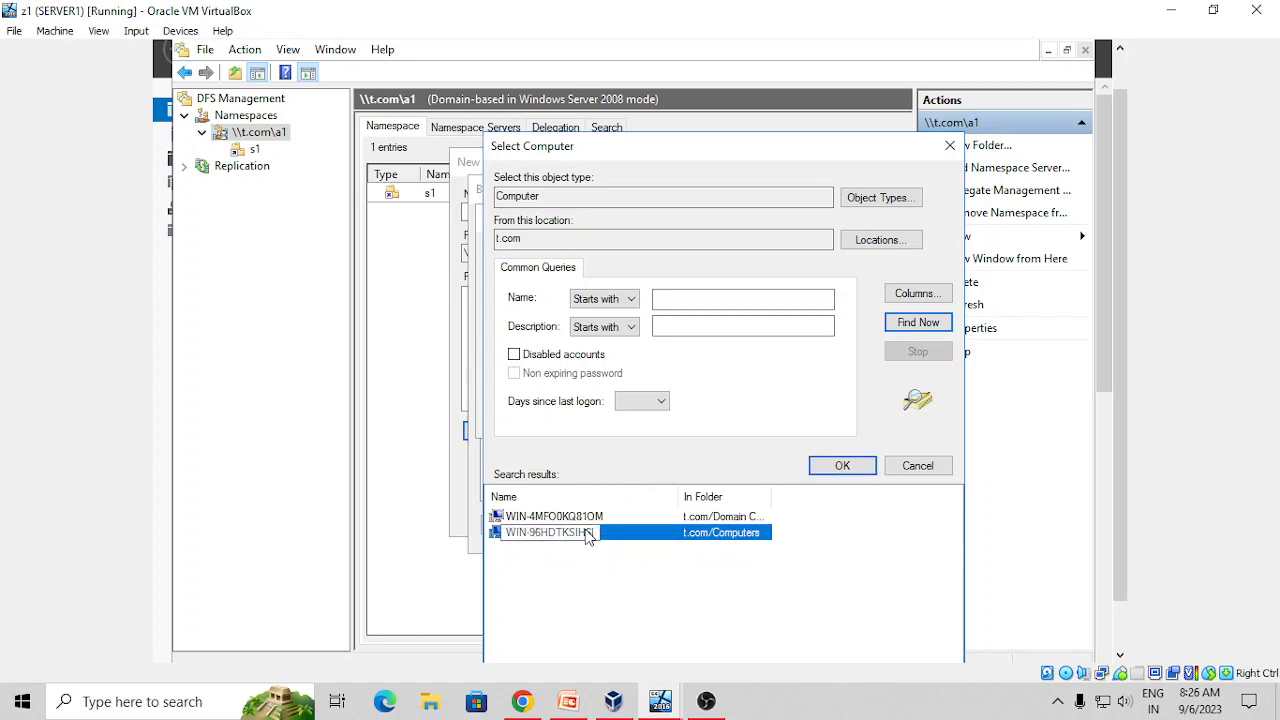
left_click(843, 466)
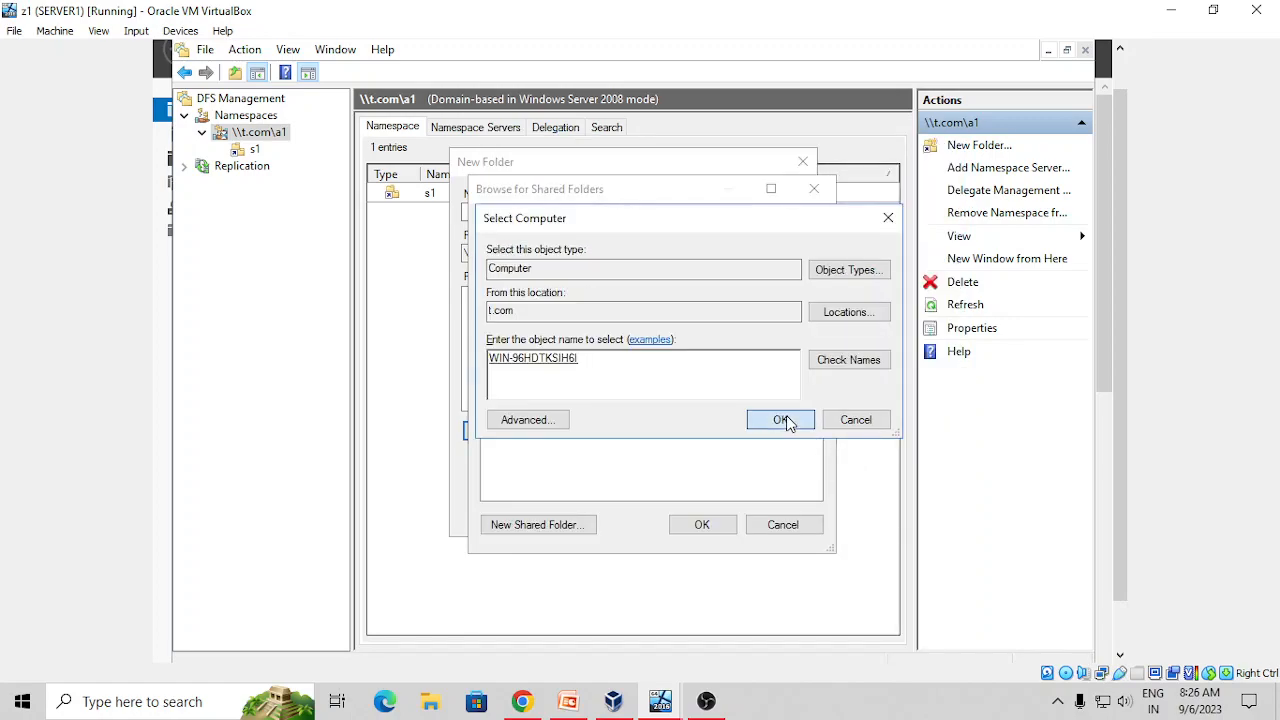
left_click(781, 420)
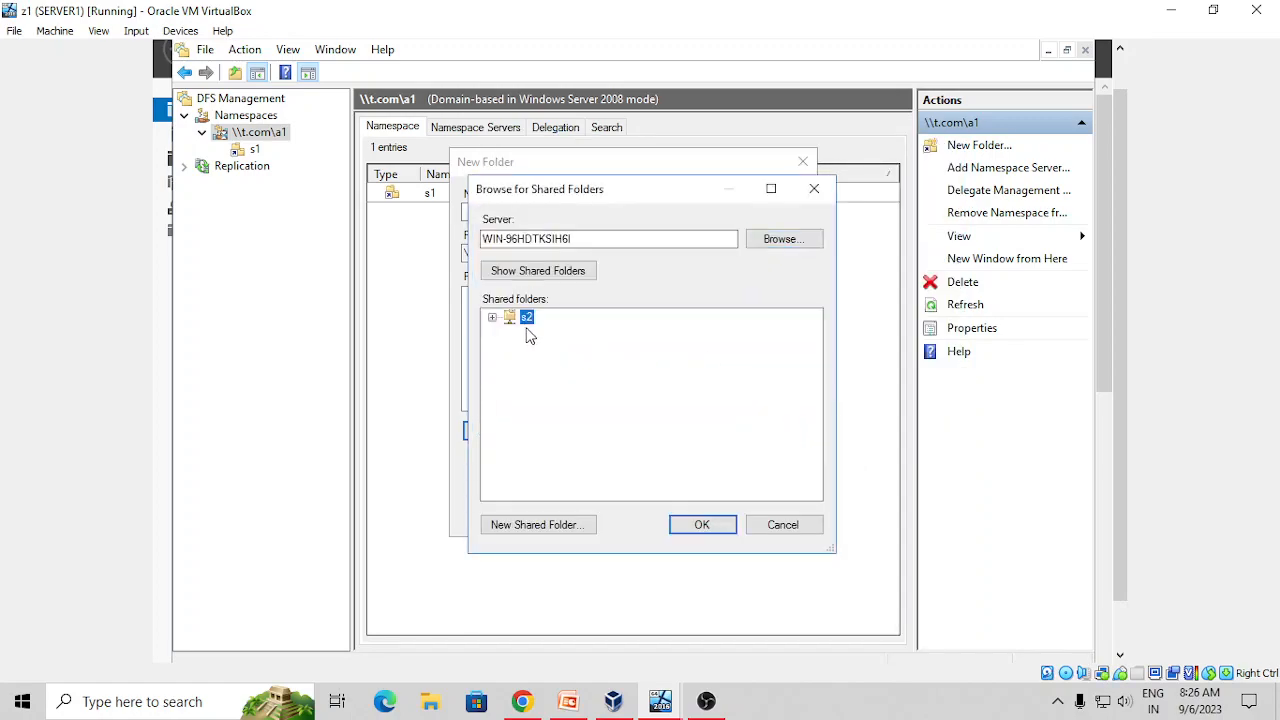
Target the s2 share and name the new namespace folder s2
left_click(702, 524)
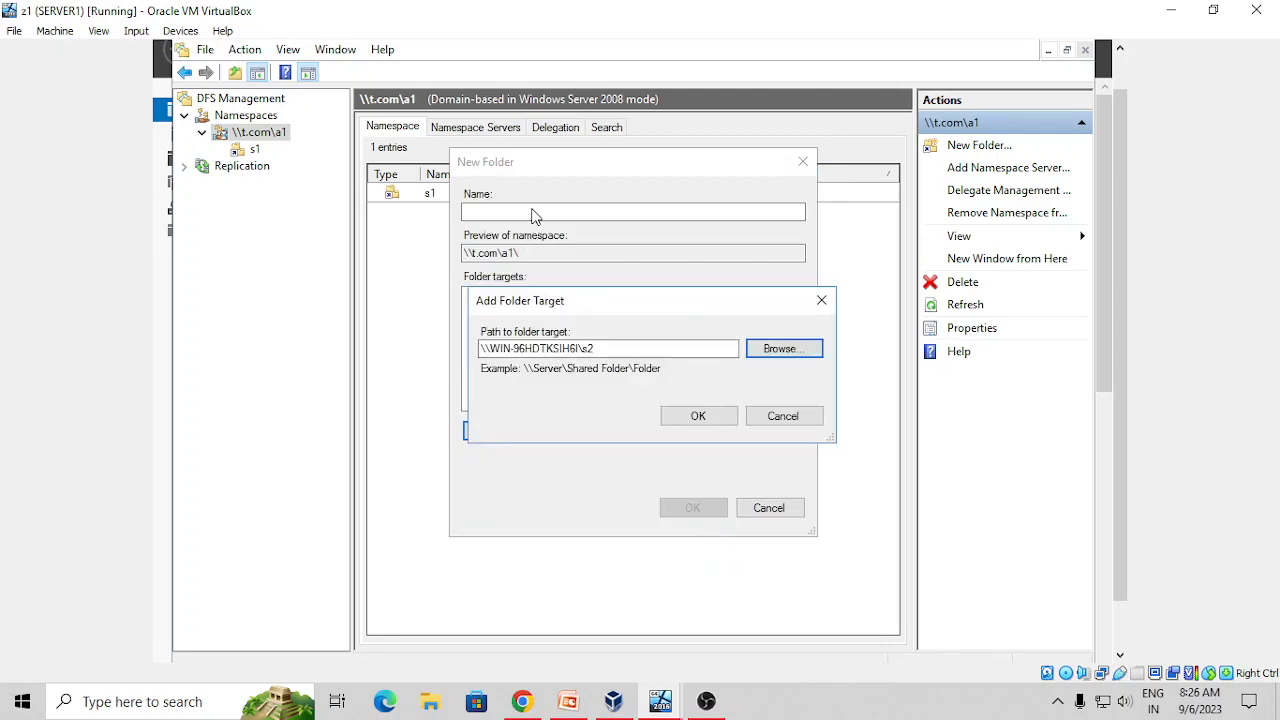
left_click(698, 416)
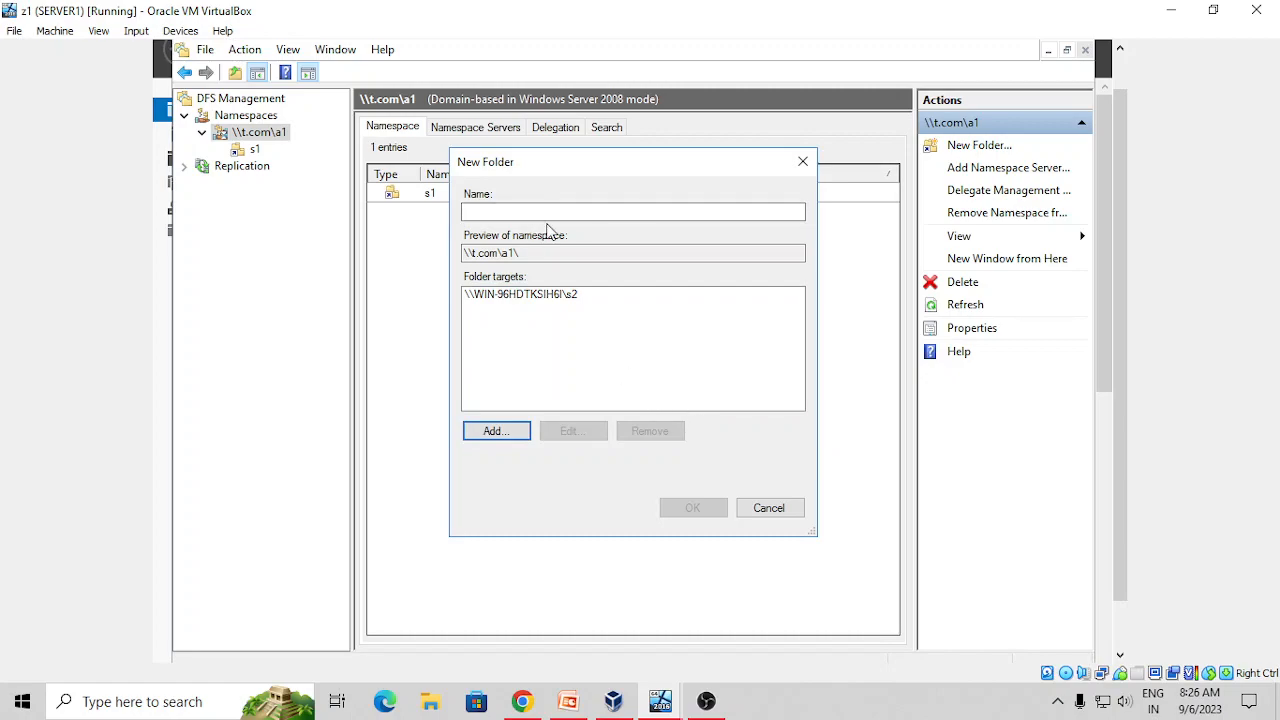
left_click(535, 213)
type("s2")
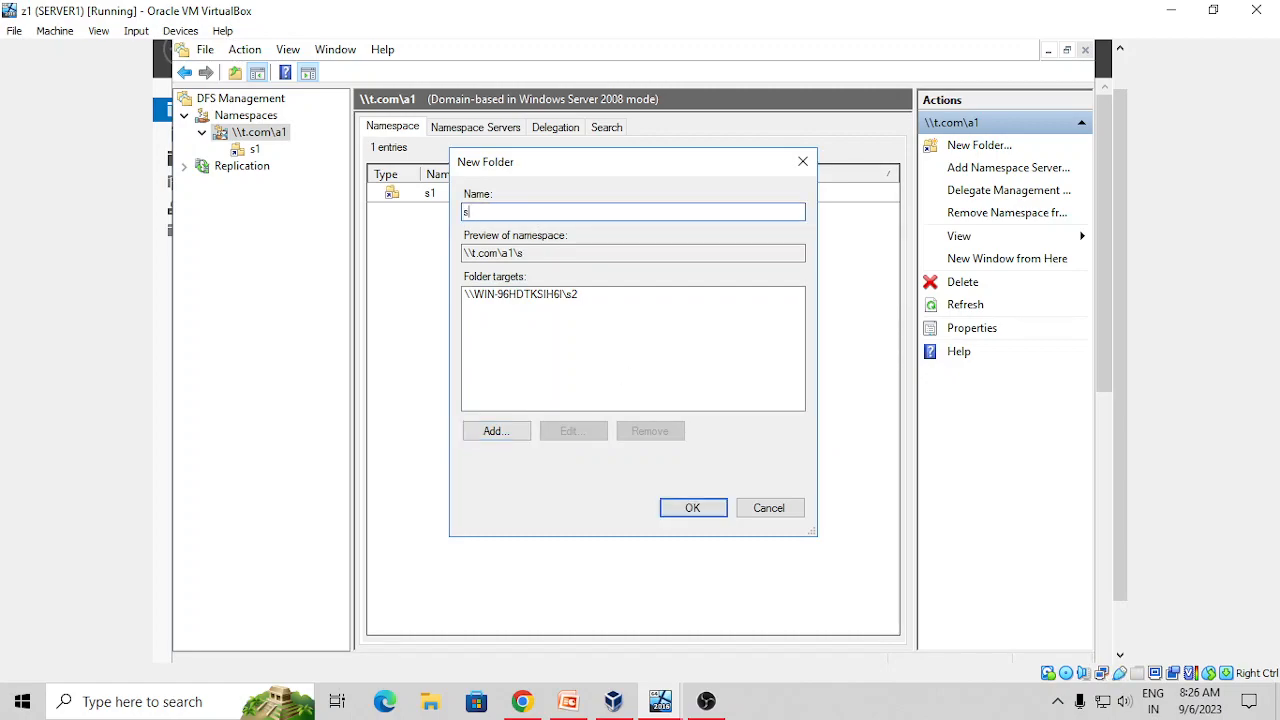
left_click(688, 510)
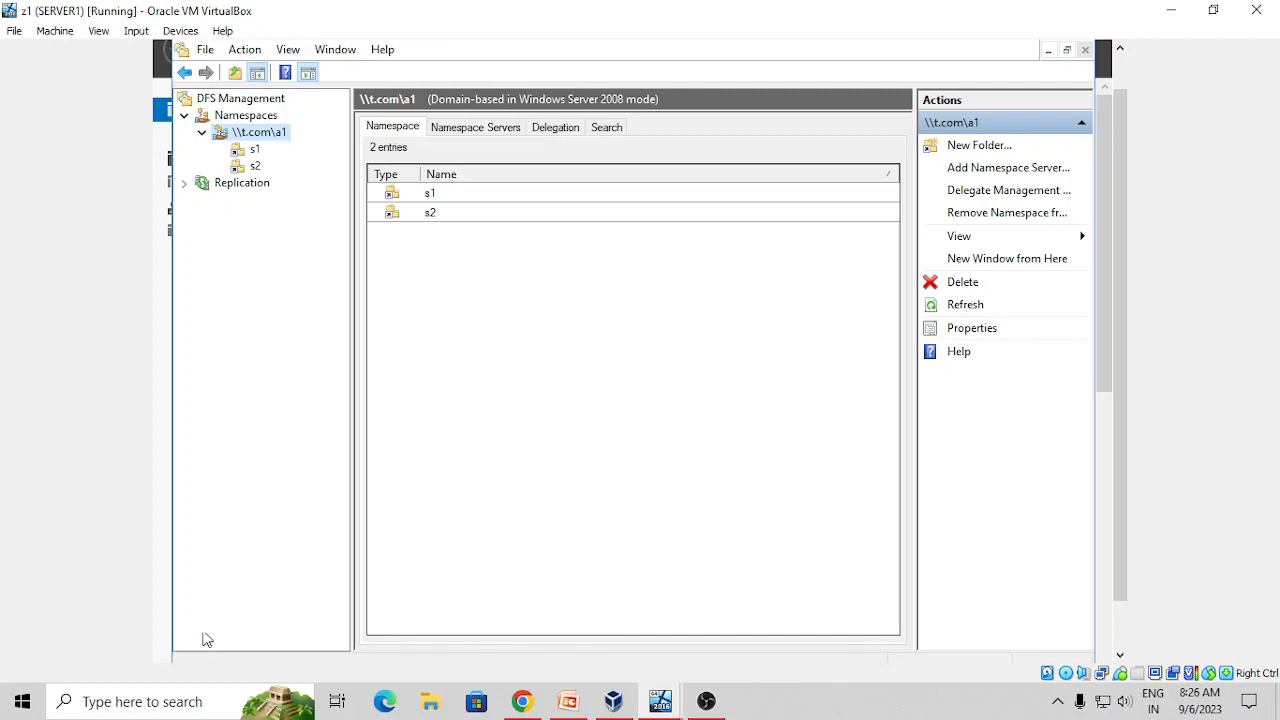
Open \\t.com\a1 from the Run prompt to view folders s1 and s2
left_click_drag(1122, 484, 1117, 592)
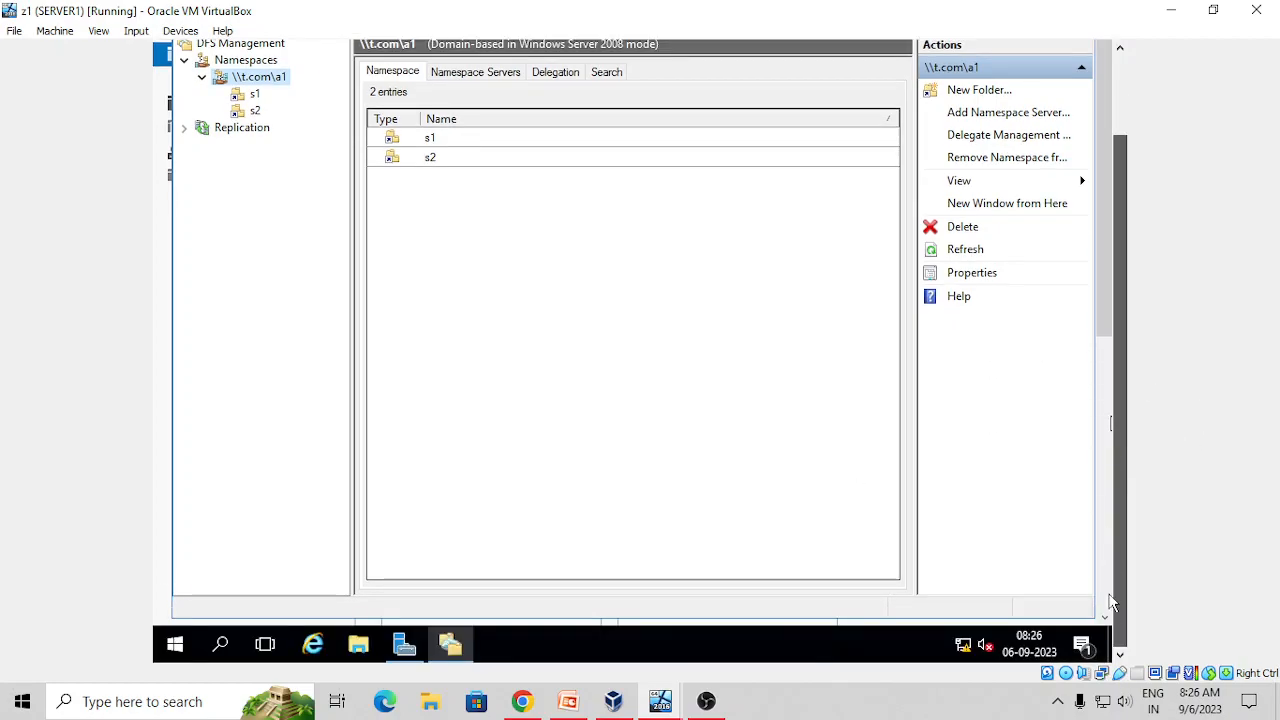
right_click(175, 649)
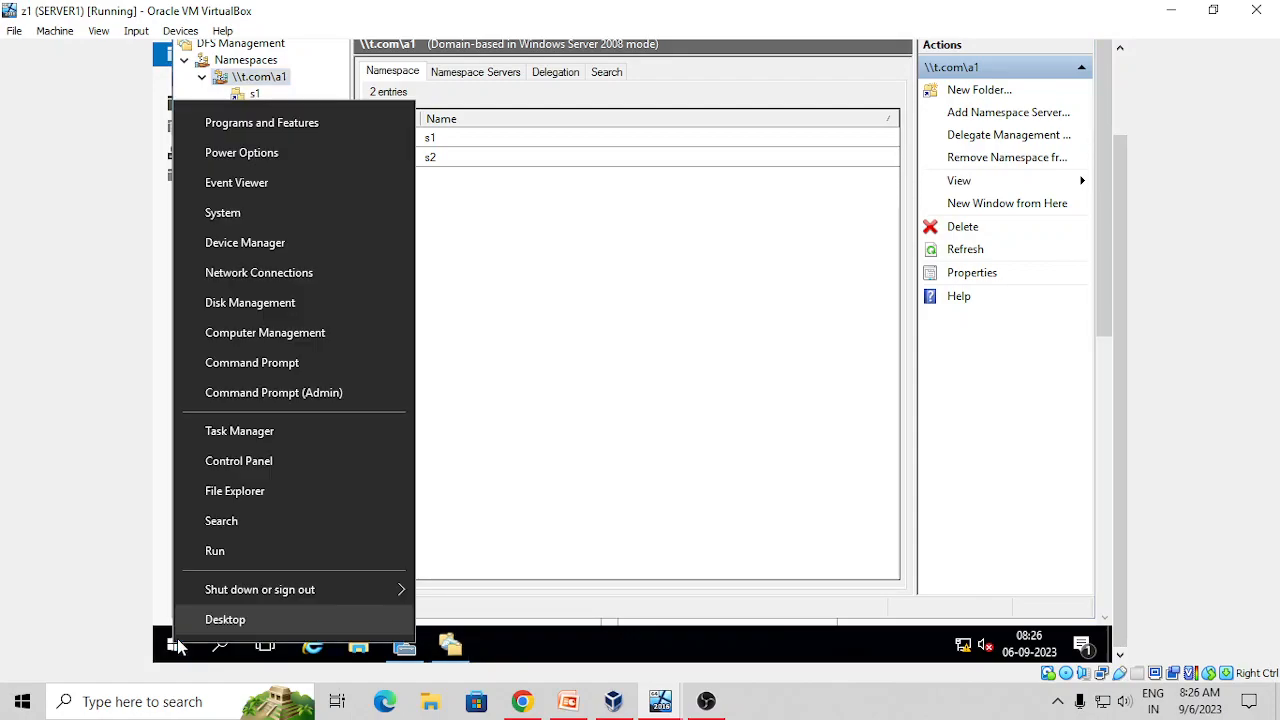
left_click(214, 552)
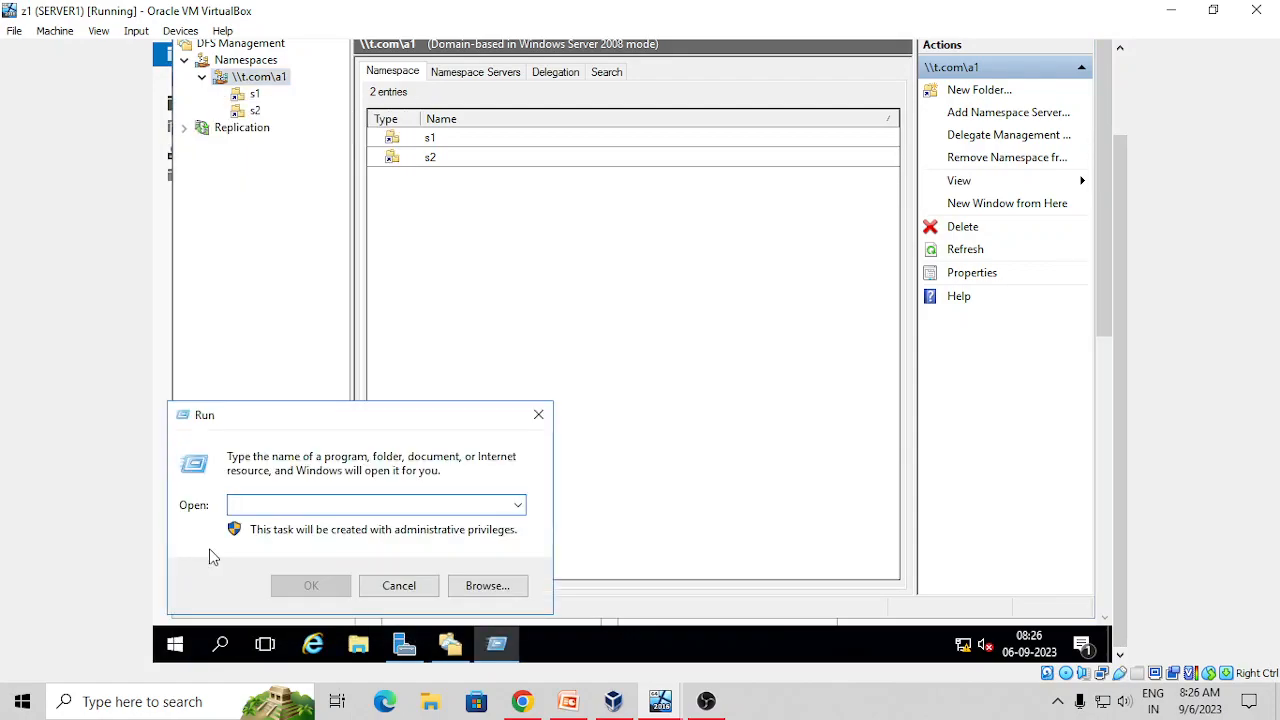
type("\\\\")
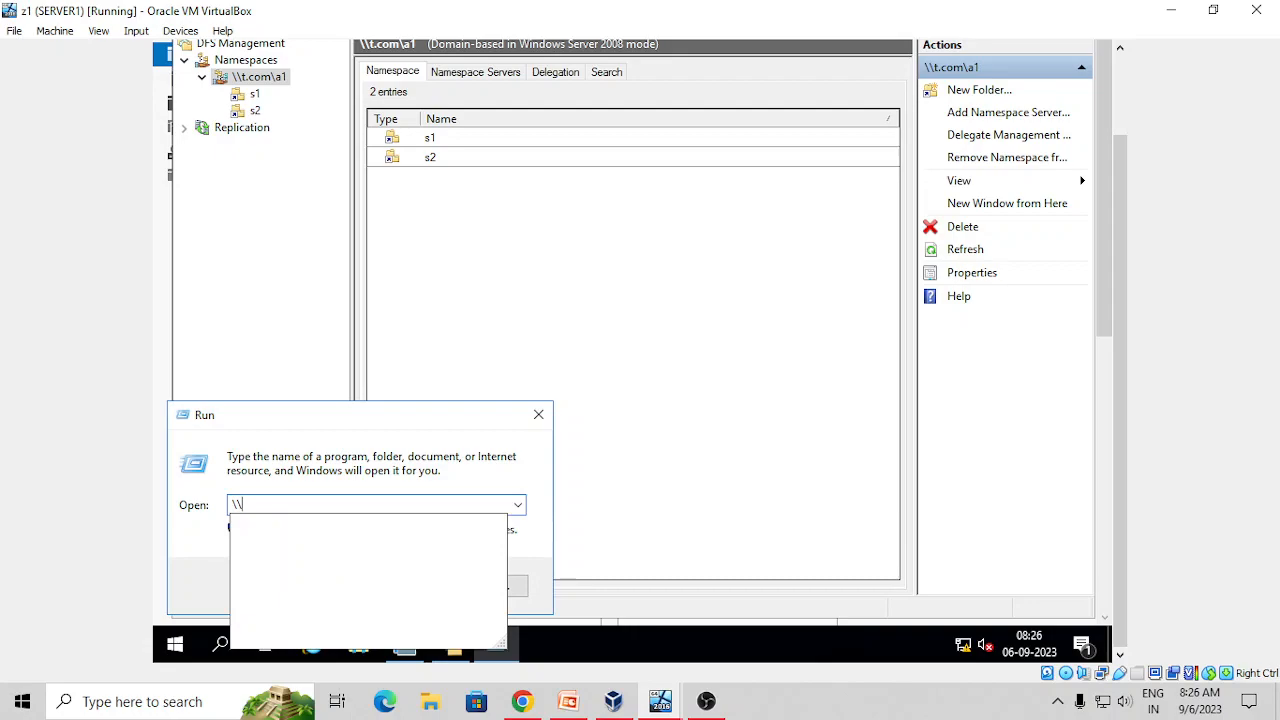
type("t.com.a1")
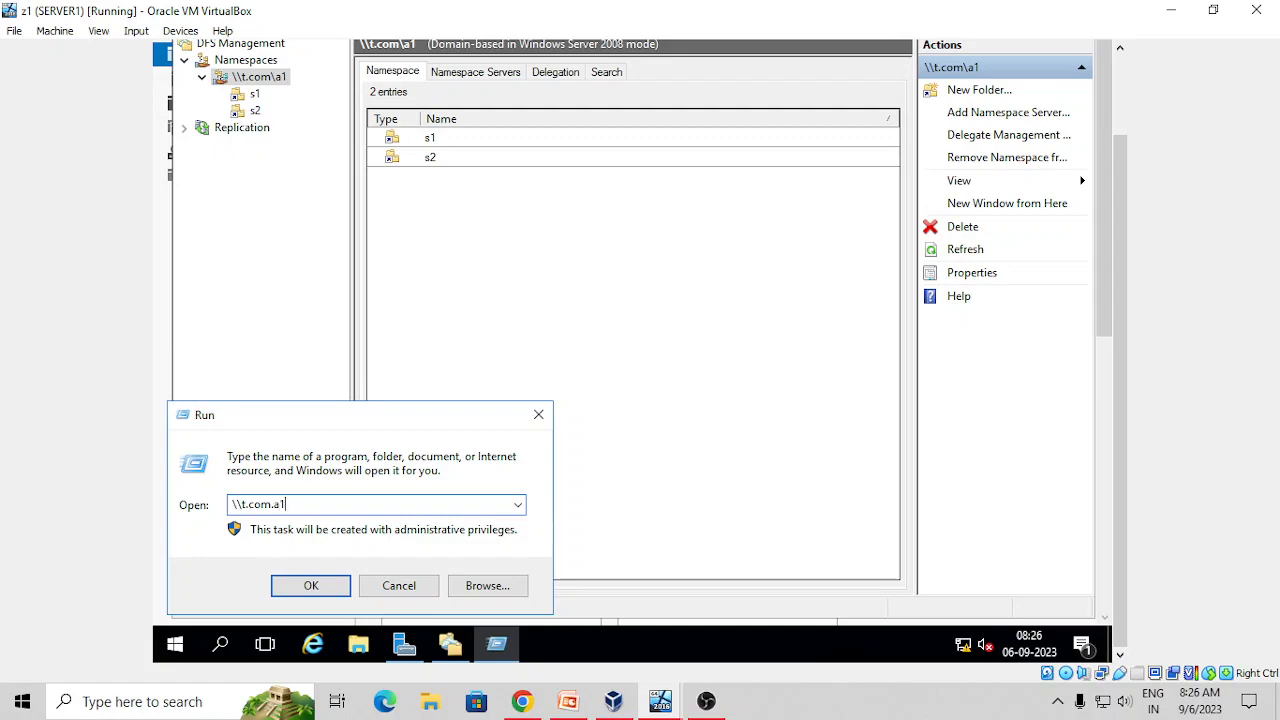
key("BackSpace")
key("BackSpace")
key("BackSpace")
type("\\a1")
key("Return")
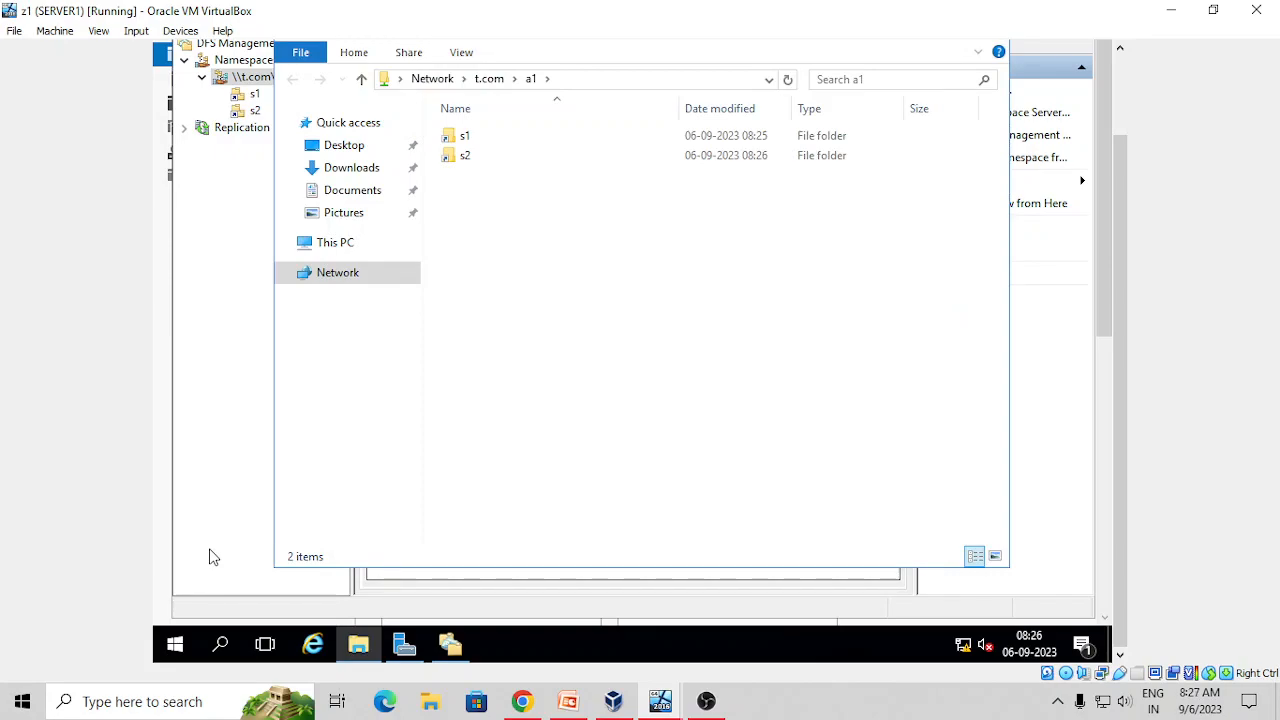
Switch to the CLIENT1 virtual machine
mouse_move(360, 652)
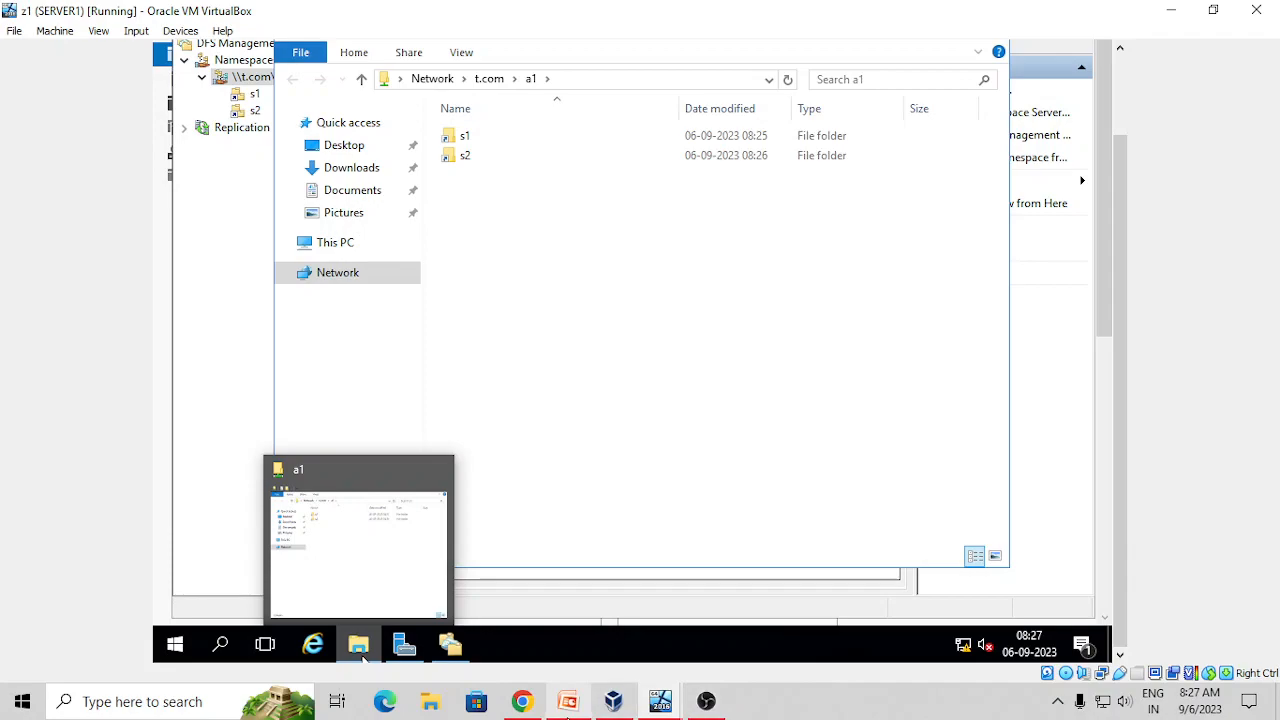
right_click(660, 706)
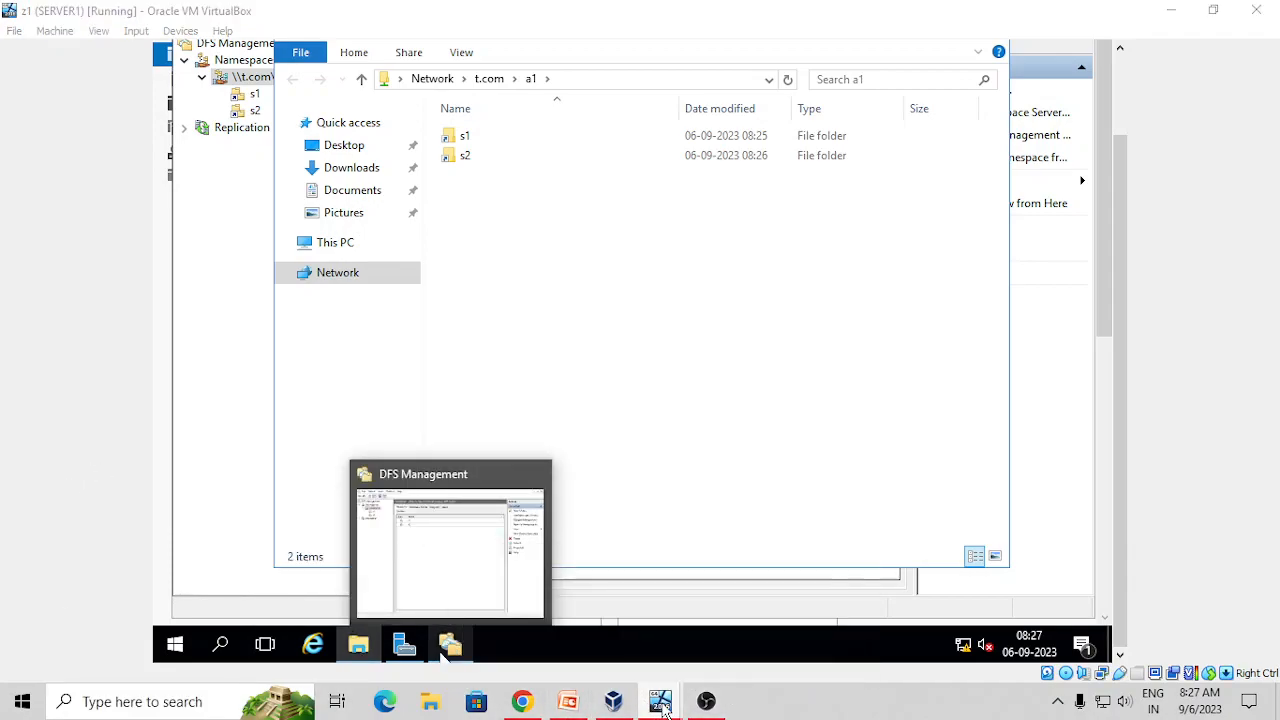
left_click(660, 706)
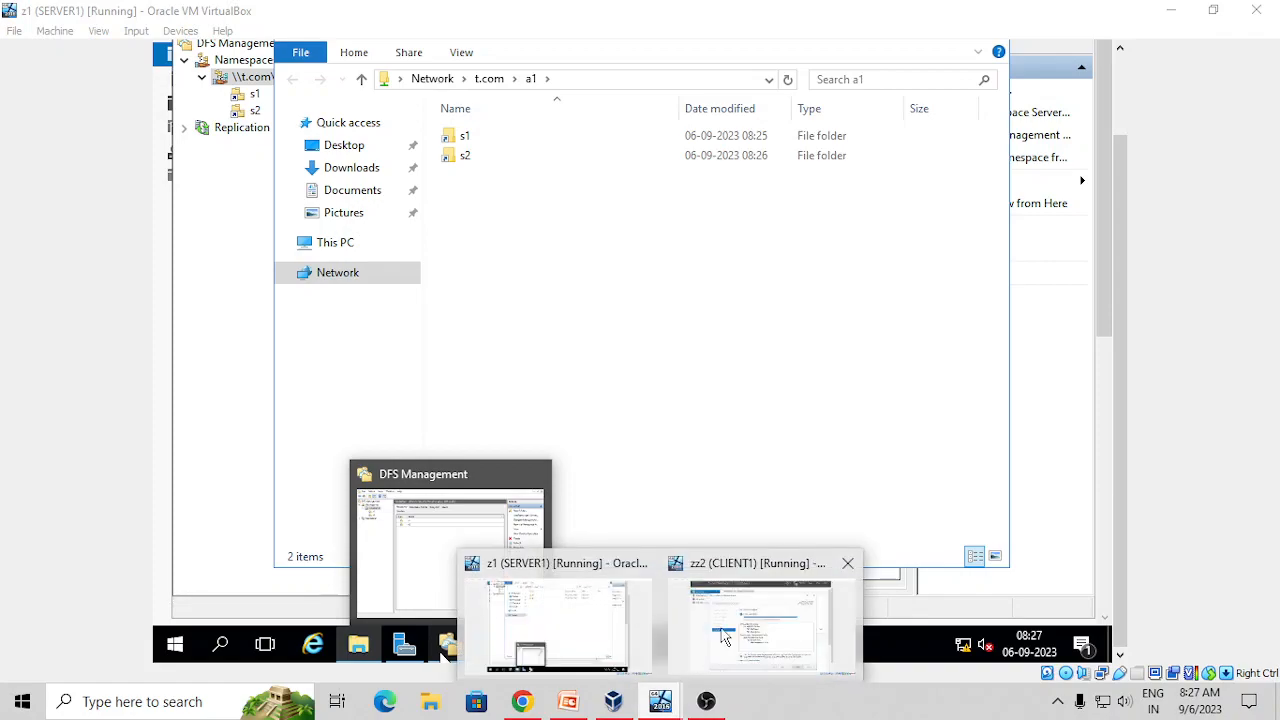
On CLIENT1, close the add roles wizard, open \\t.com\a1 via Run, then return to SERVER1
left_click(690, 658)
left_click(884, 628)
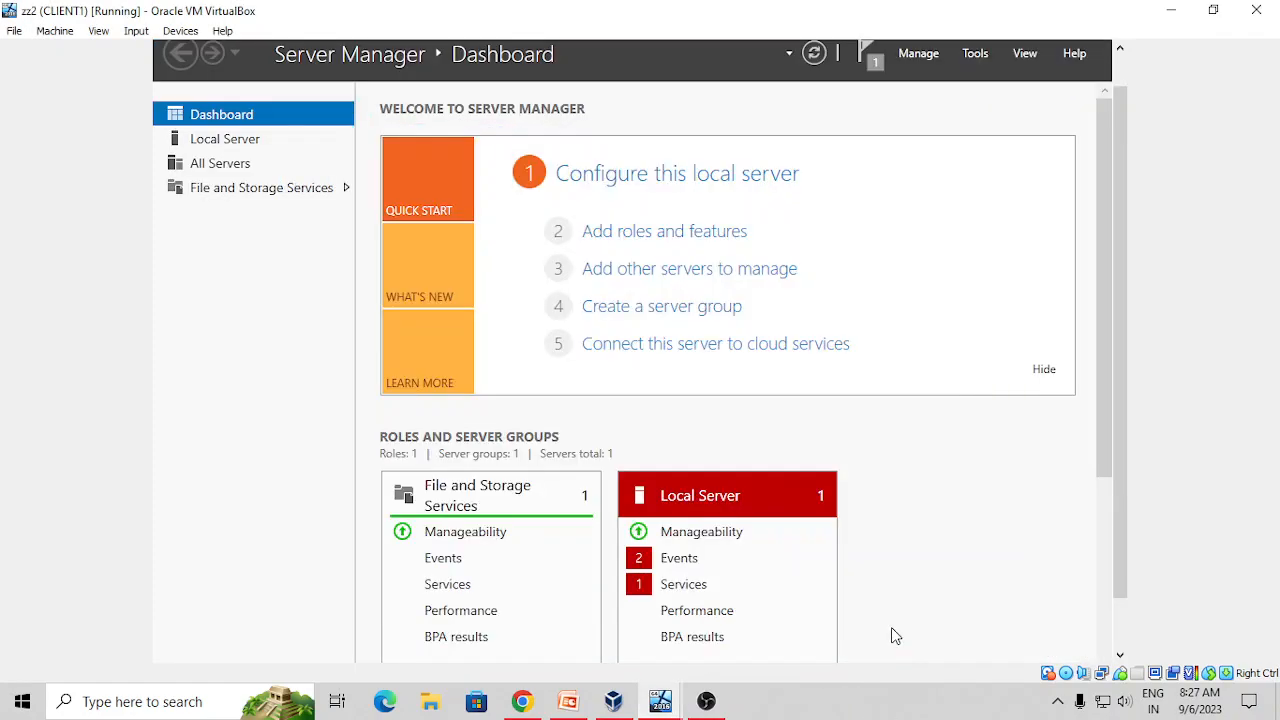
left_click(1121, 545)
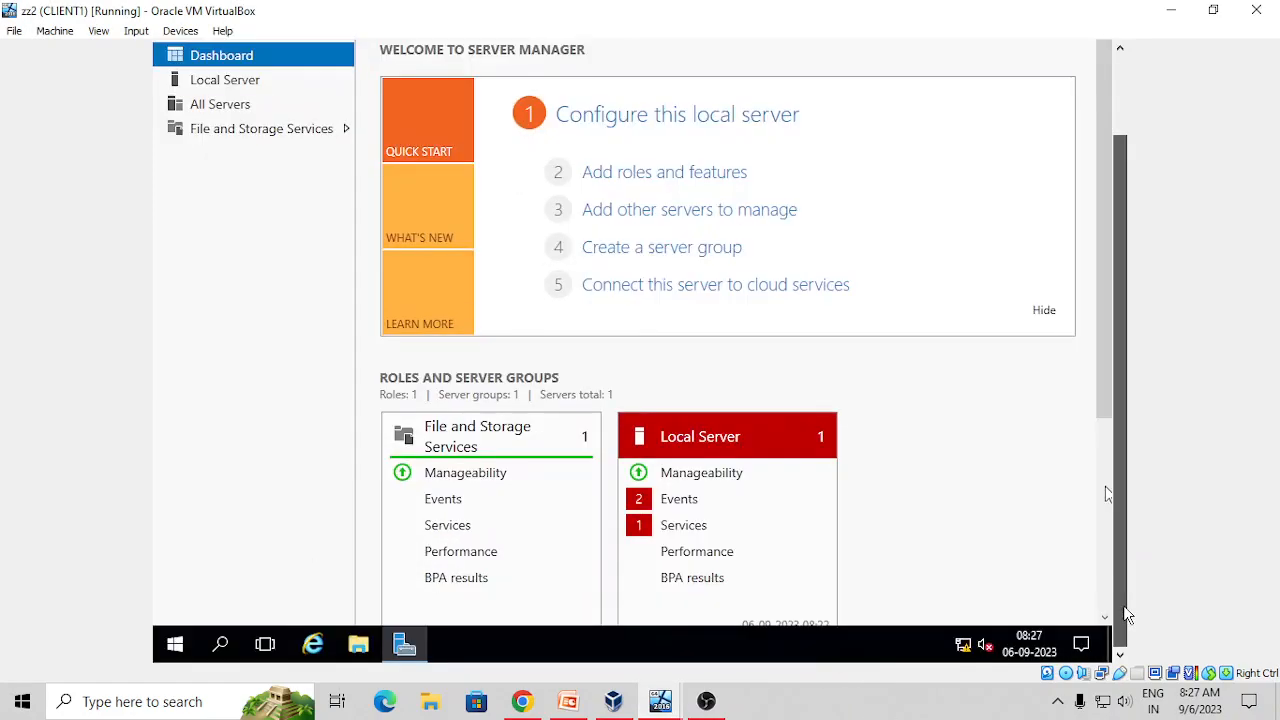
right_click(166, 646)
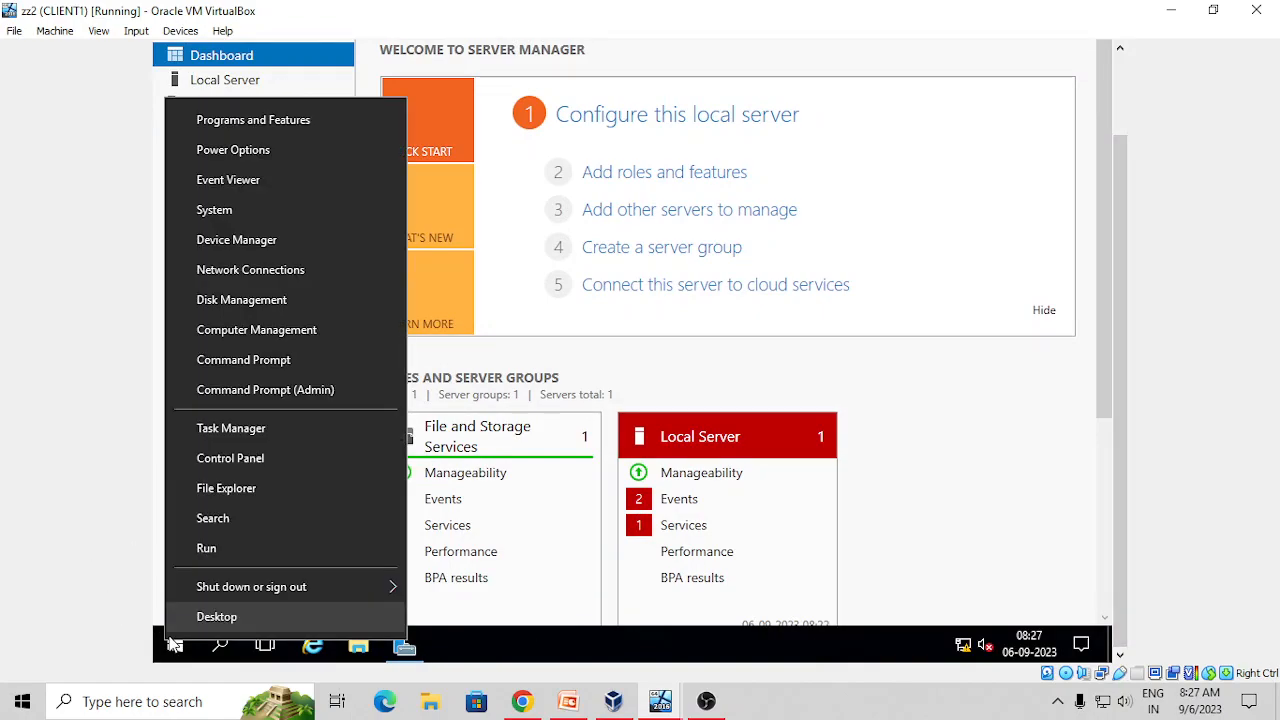
left_click(220, 545)
type("\\\\t.com")
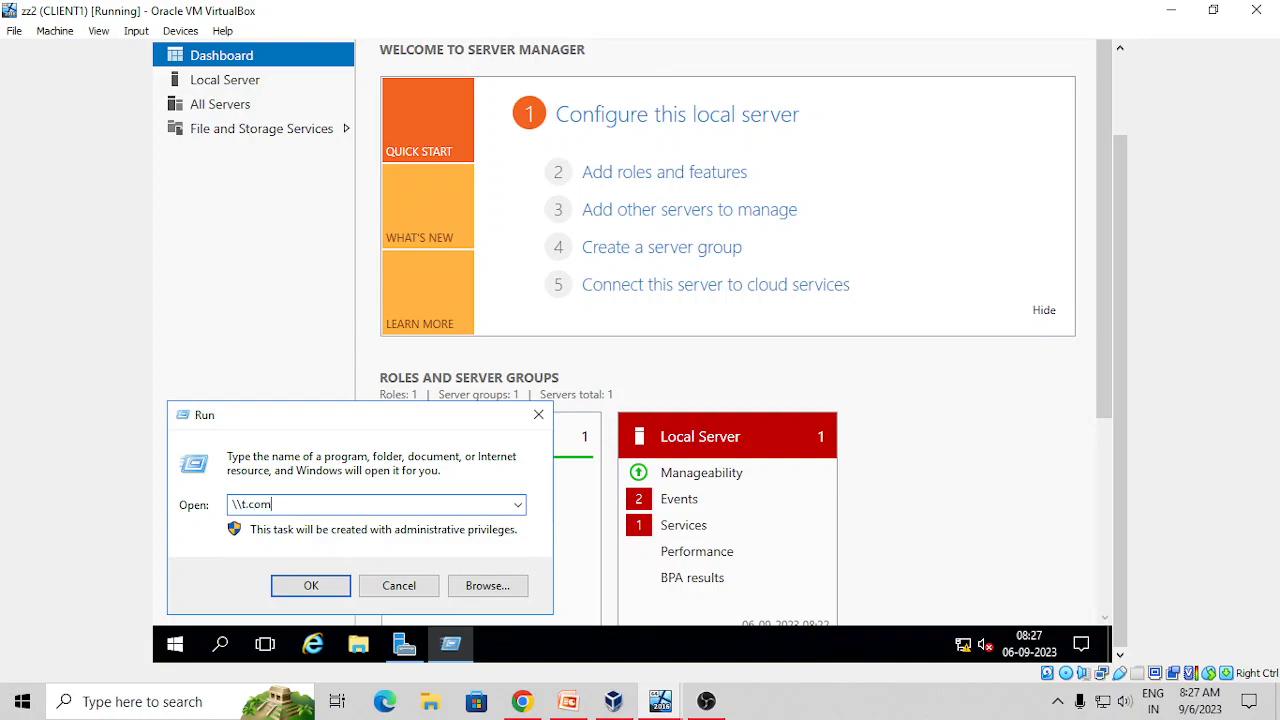
type("\\a1")
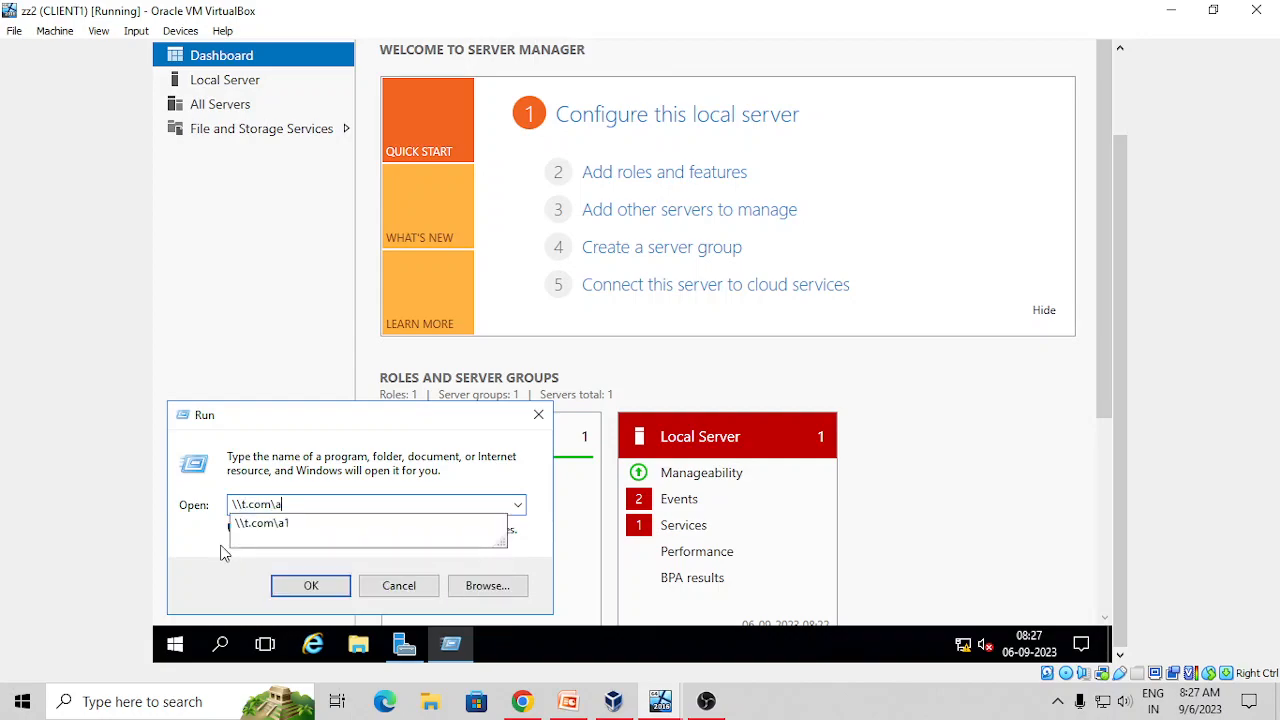
key("Return")
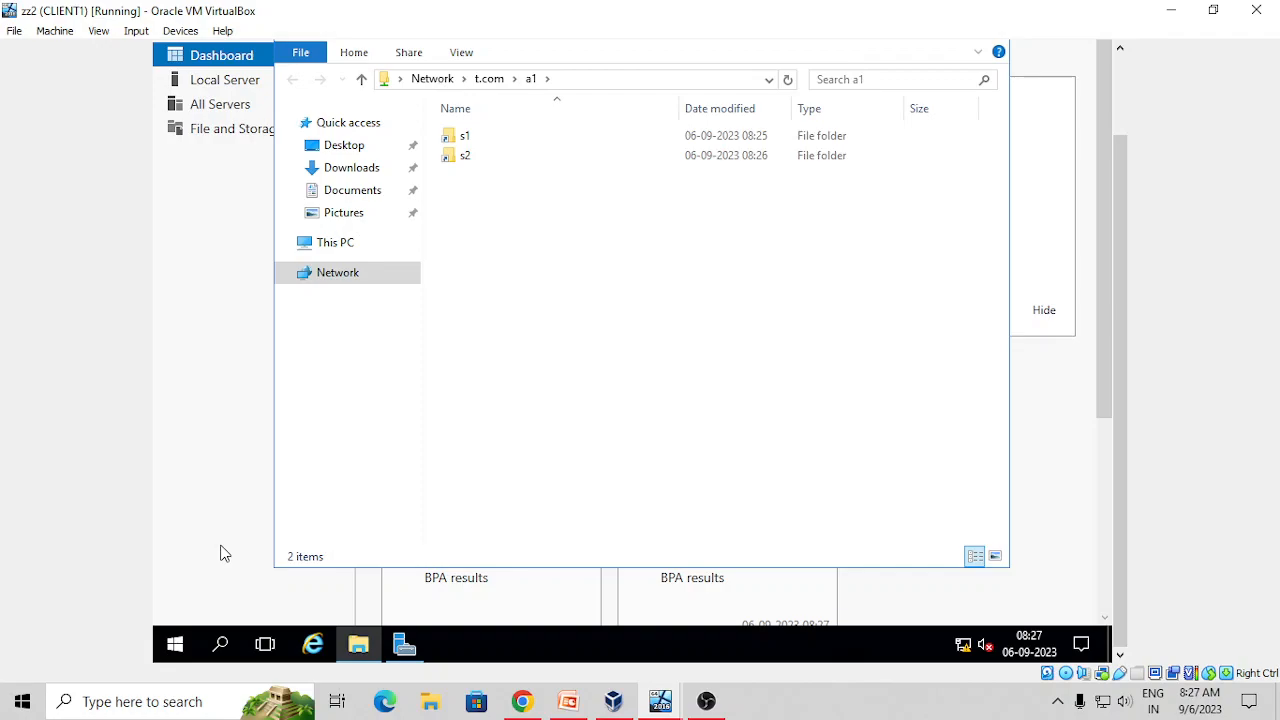
left_click(671, 704)
left_click(565, 625)
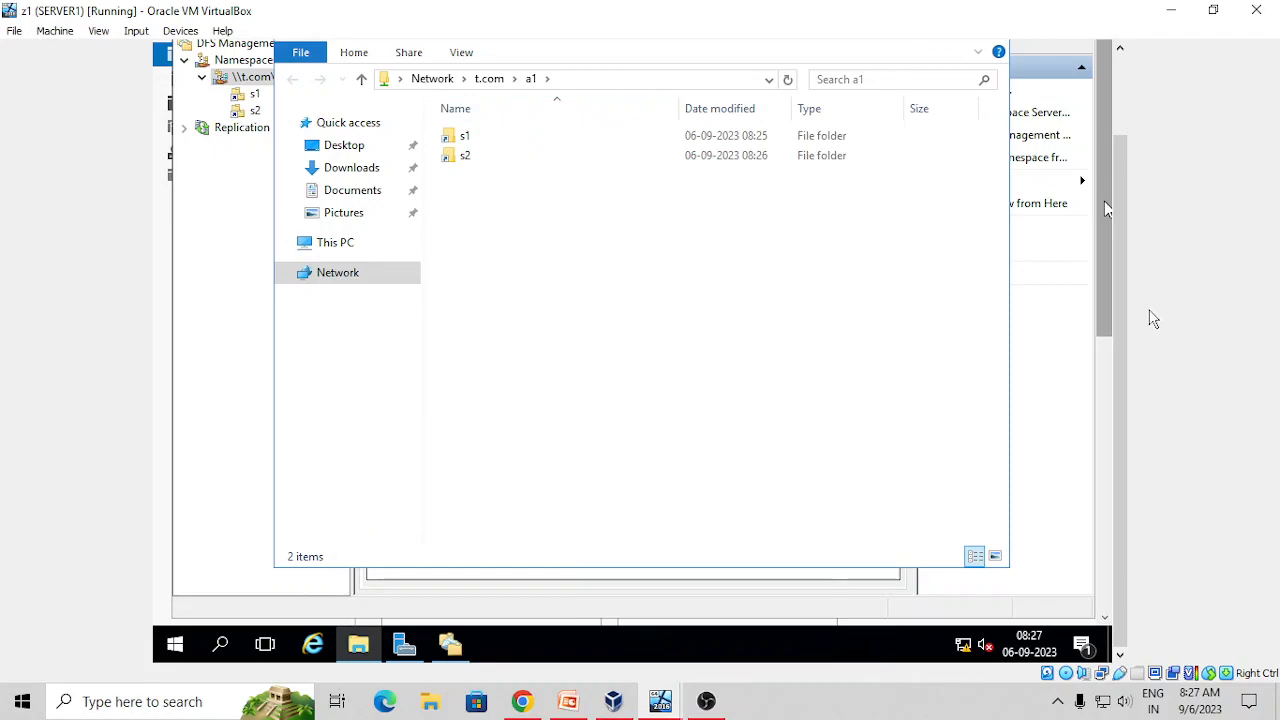
Close the a1 window and open Local Disk (C:) in File Explorer
left_click_drag(1118, 325, 1120, 277)
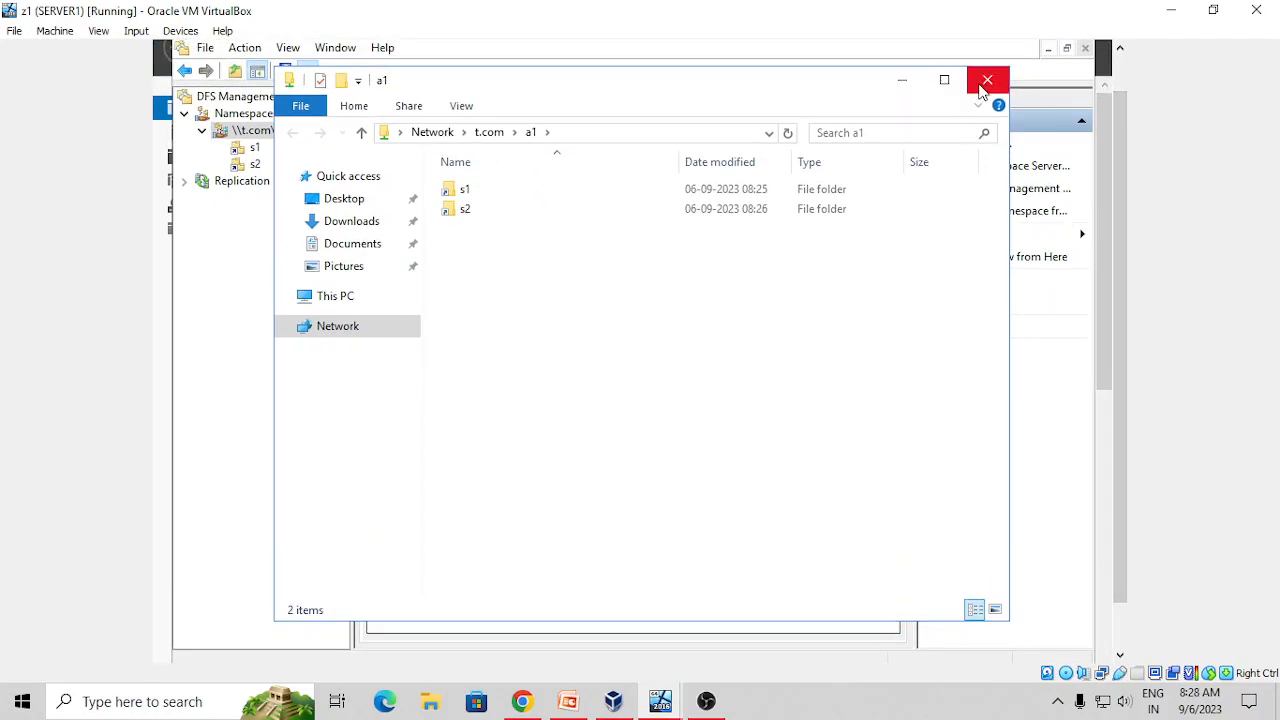
left_click(986, 80)
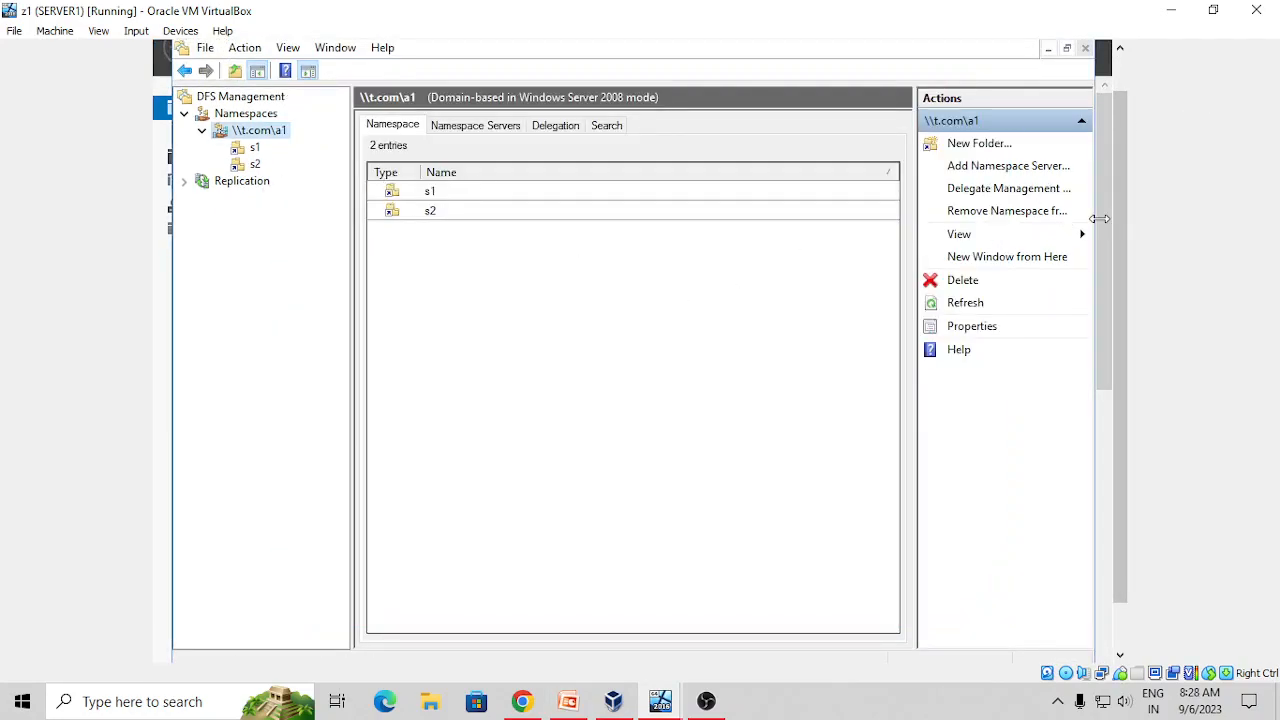
left_click_drag(1127, 232, 1117, 346)
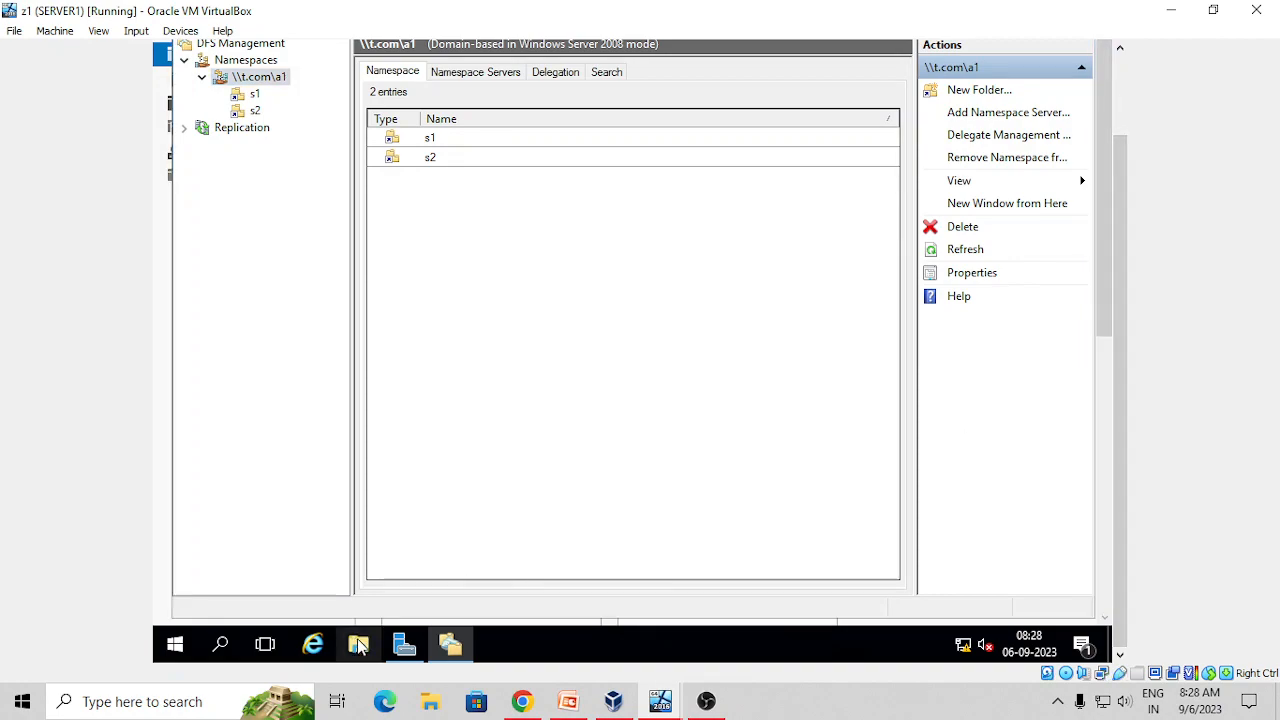
left_click(358, 645)
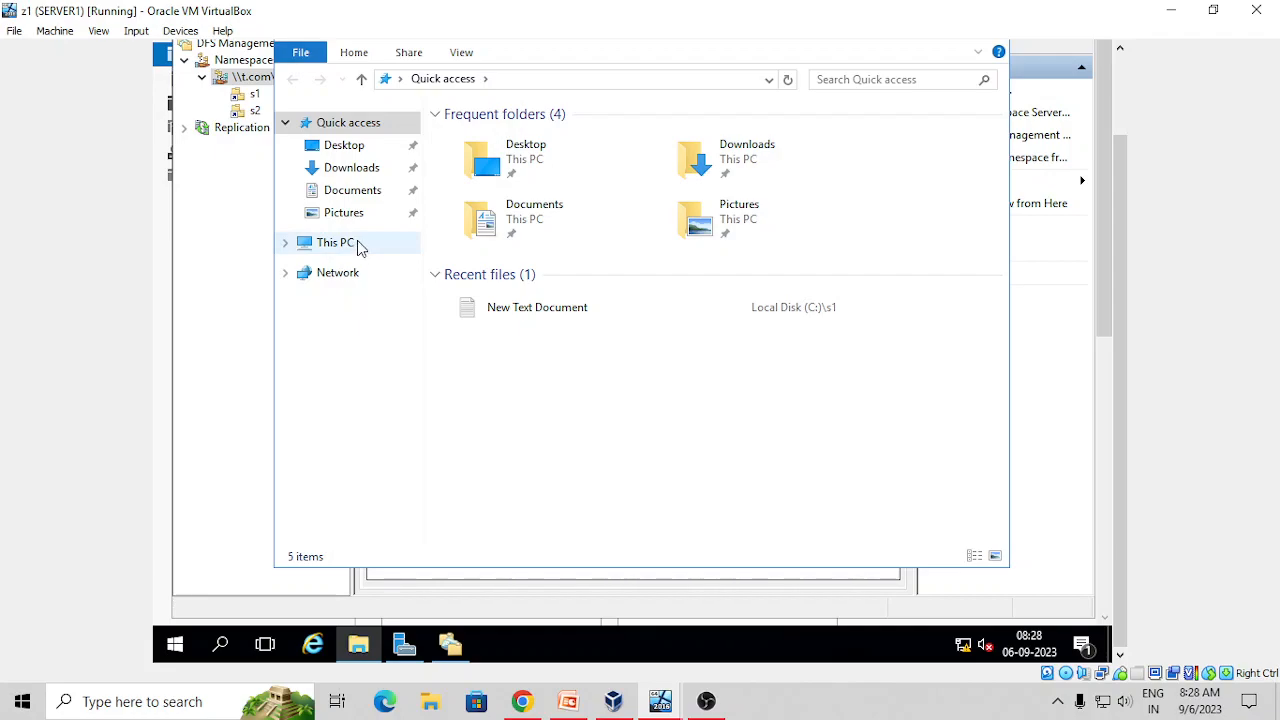
left_click(358, 246)
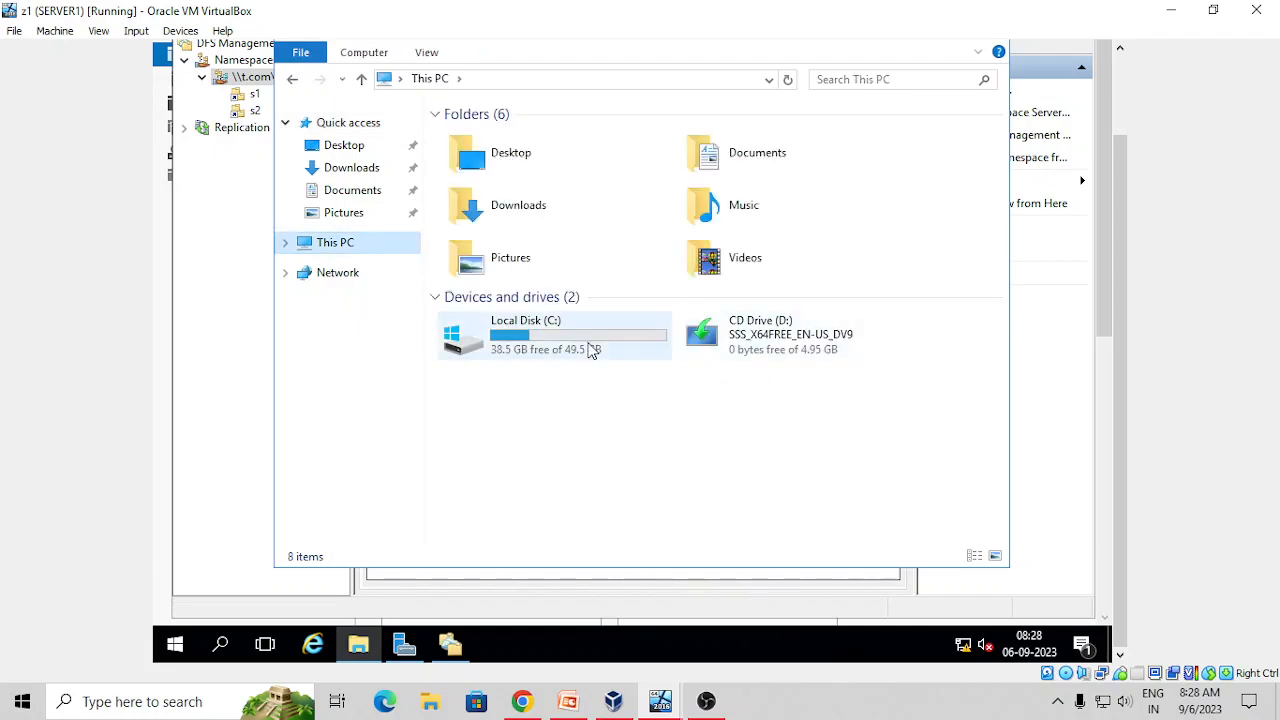
double_click(590, 350)
Create a new folder named dfs1 on the C: drive
right_click(467, 312)
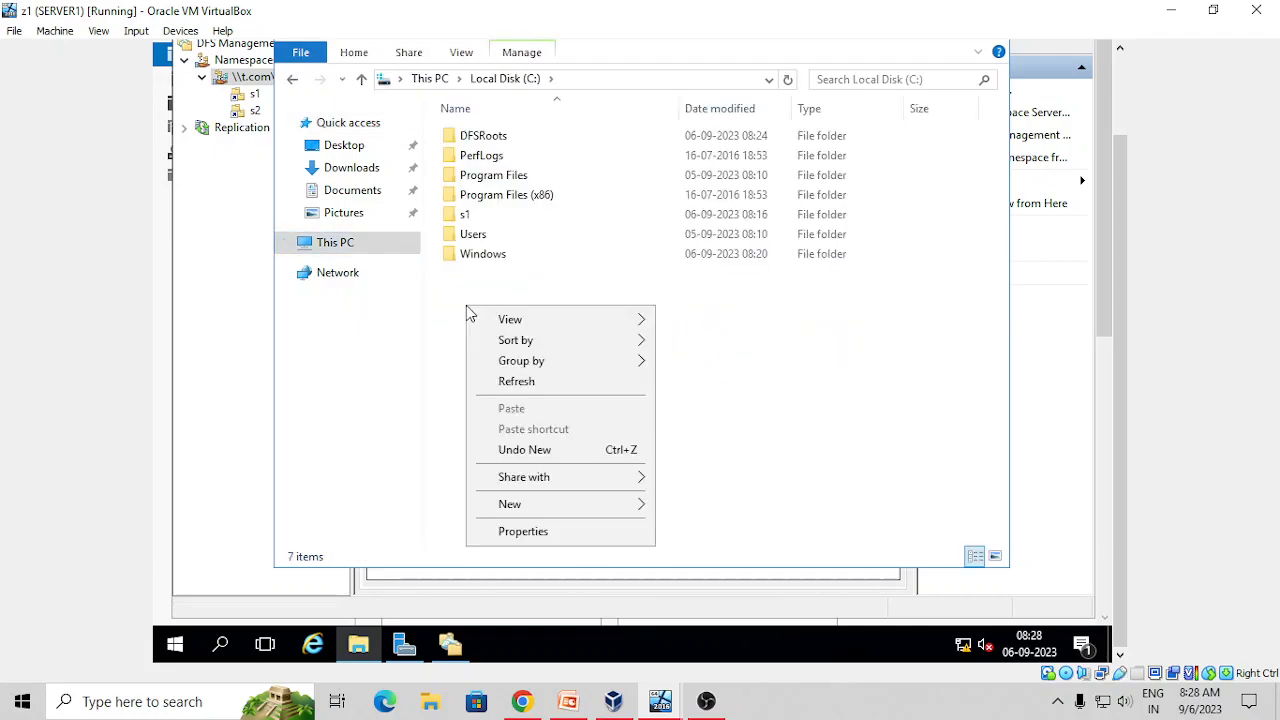
mouse_move(560, 506)
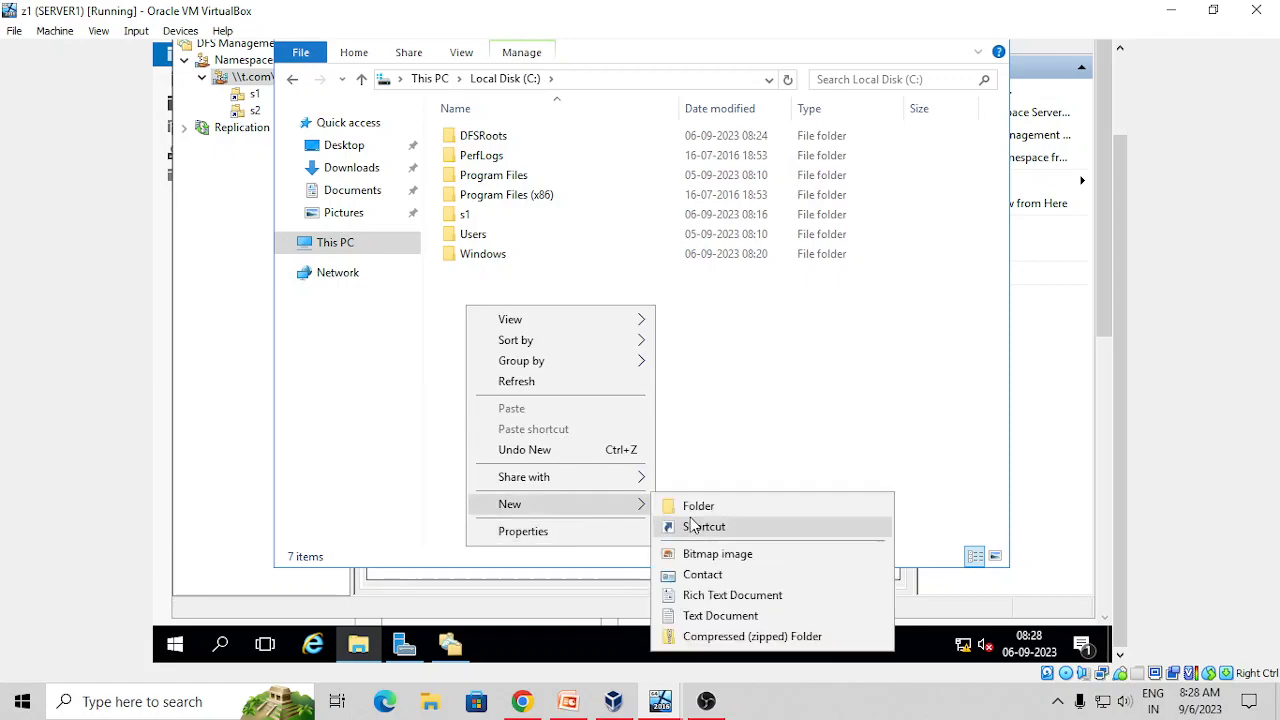
left_click(694, 508)
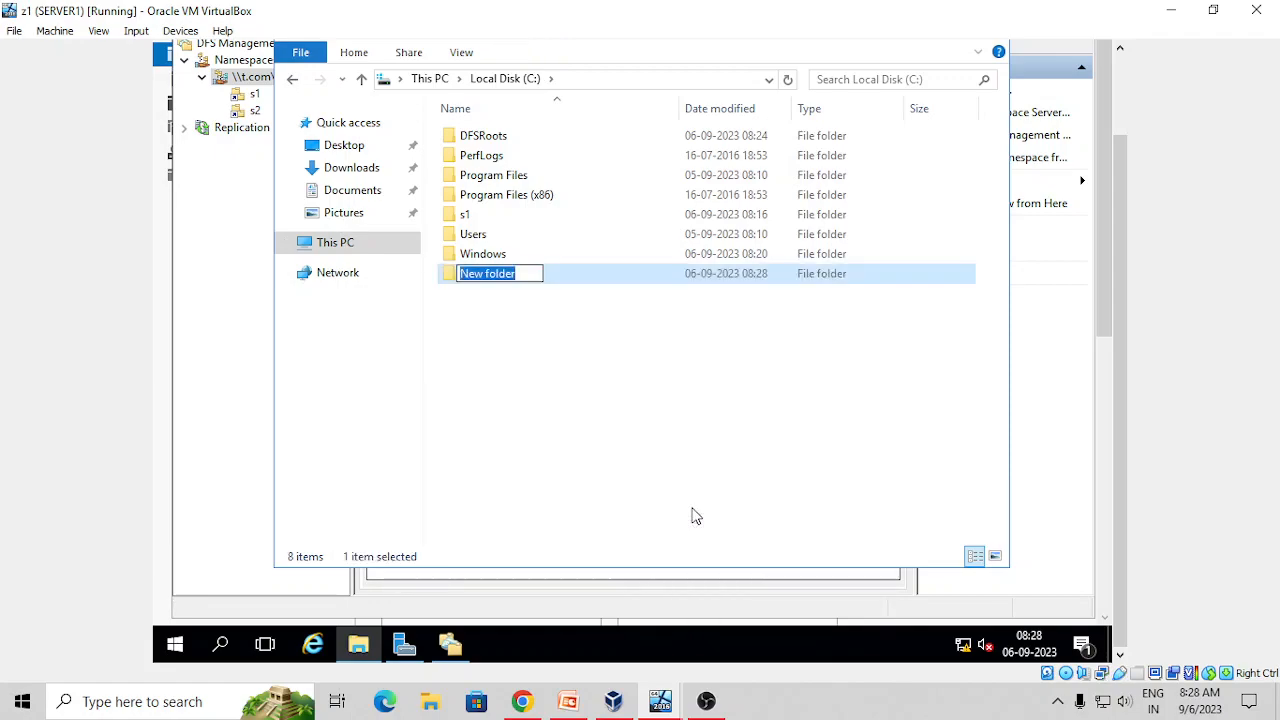
type("dfs1")
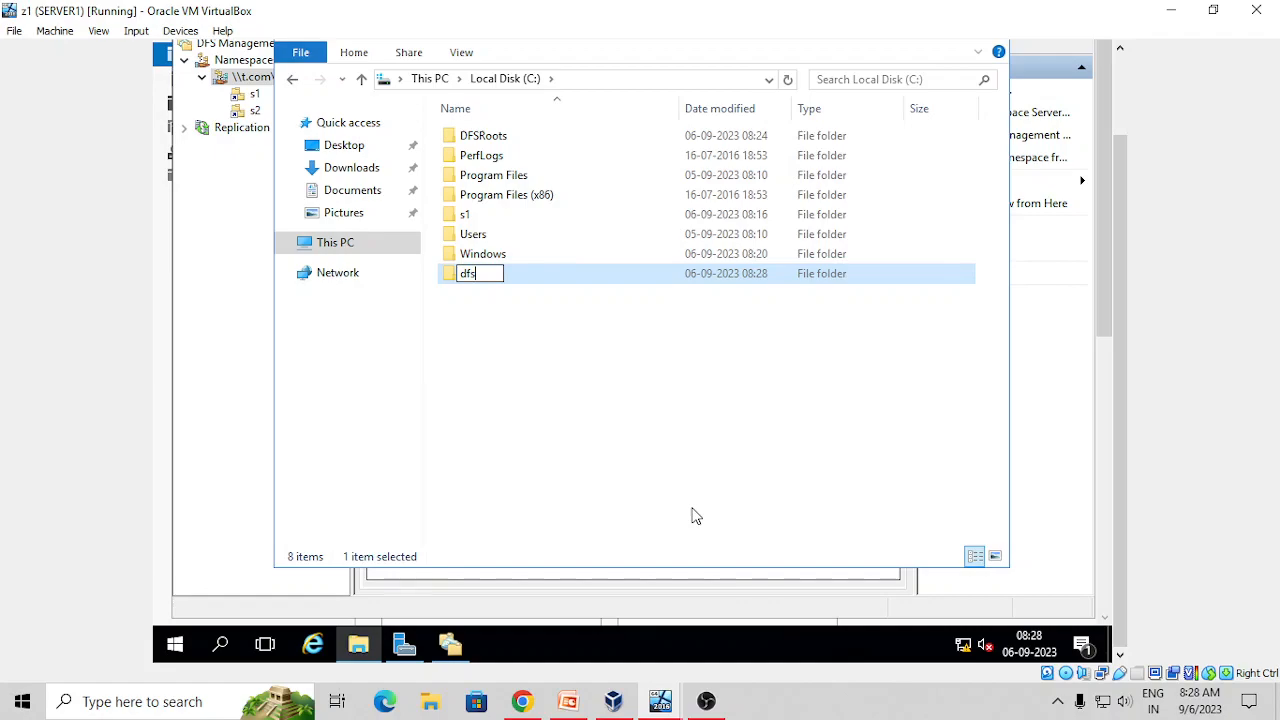
key("Return")
left_click(536, 345)
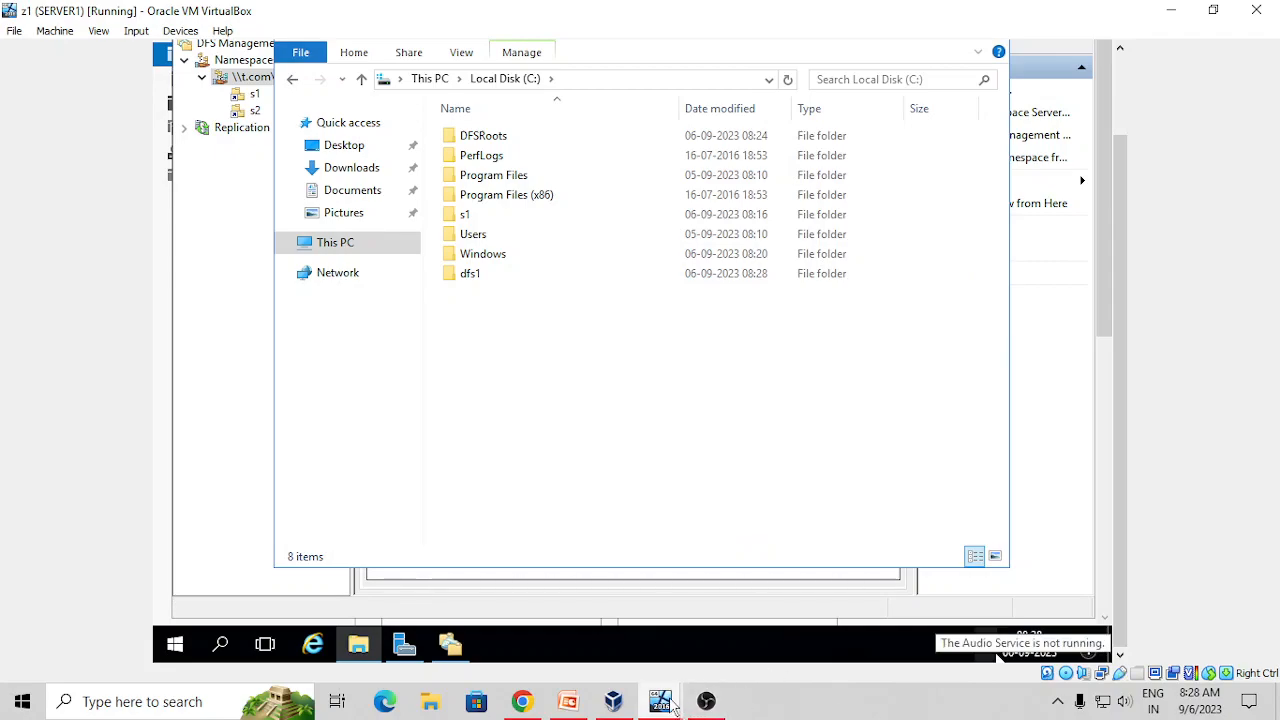
mouse_move(672, 706)
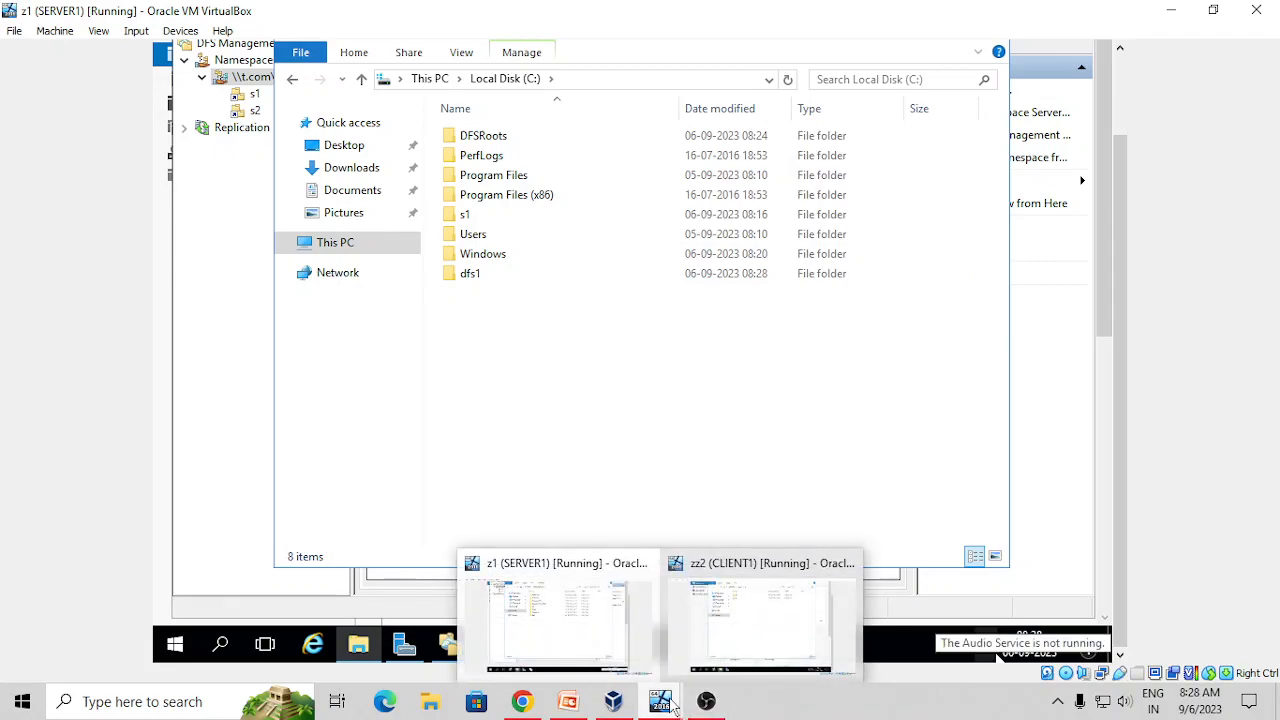
Share dfs1 under the name dfs1, allowing Everyone Full Control
right_click(466, 278)
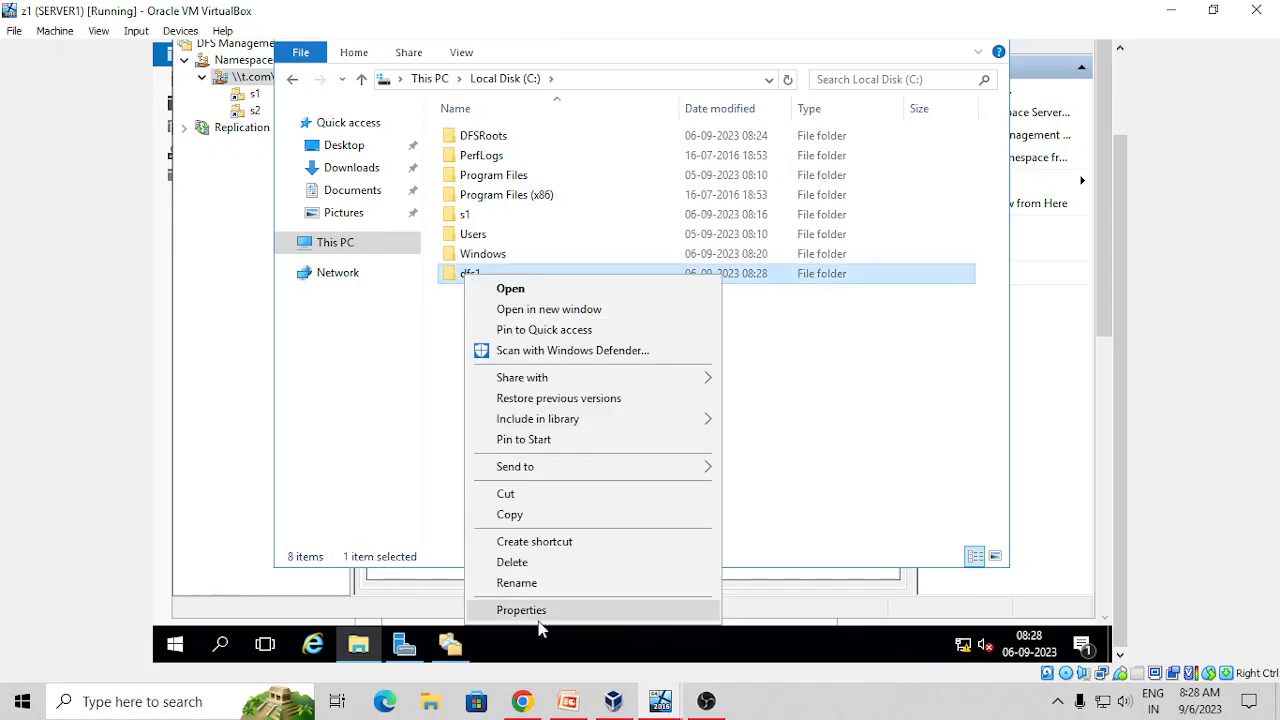
left_click(521, 610)
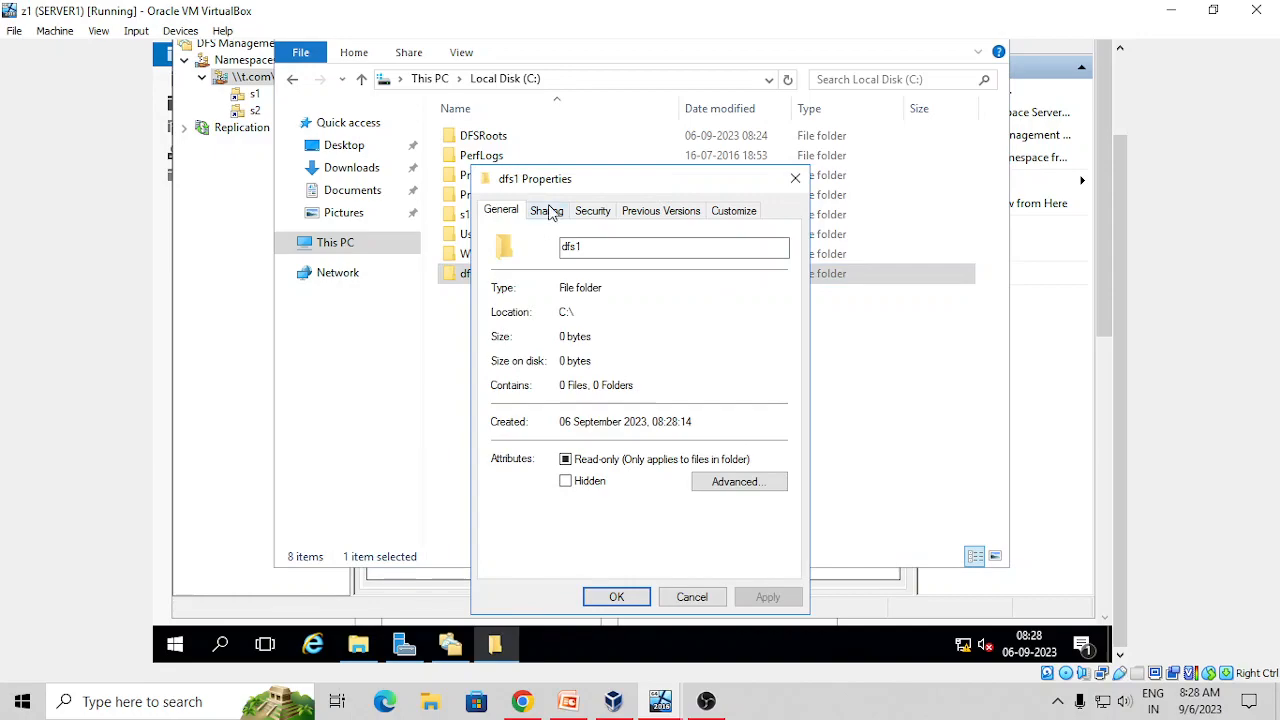
left_click(548, 212)
left_click(571, 442)
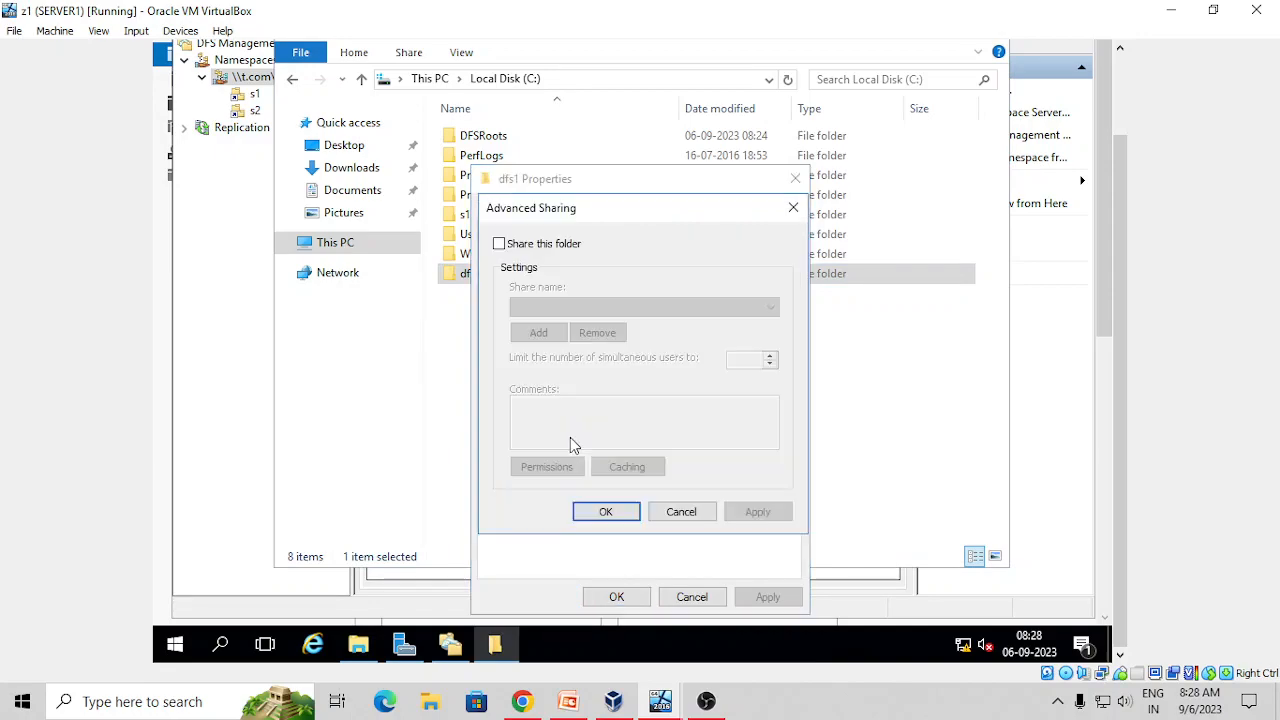
left_click(499, 244)
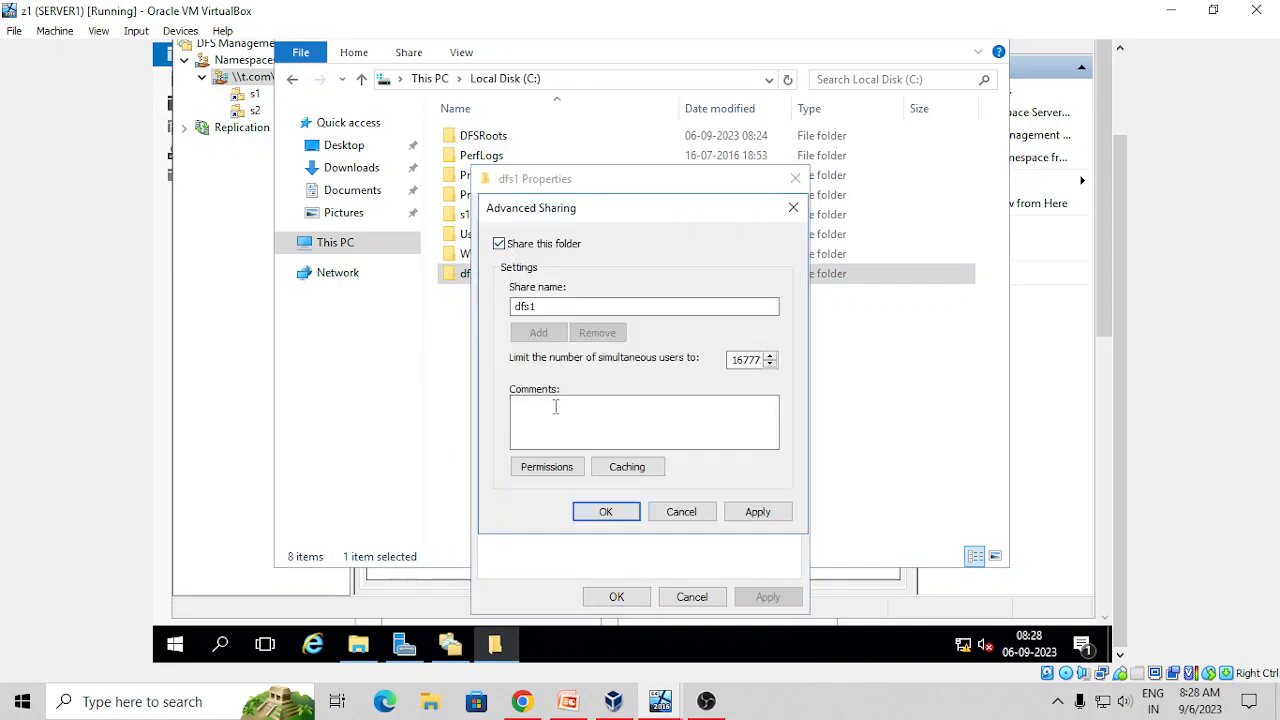
left_click(545, 466)
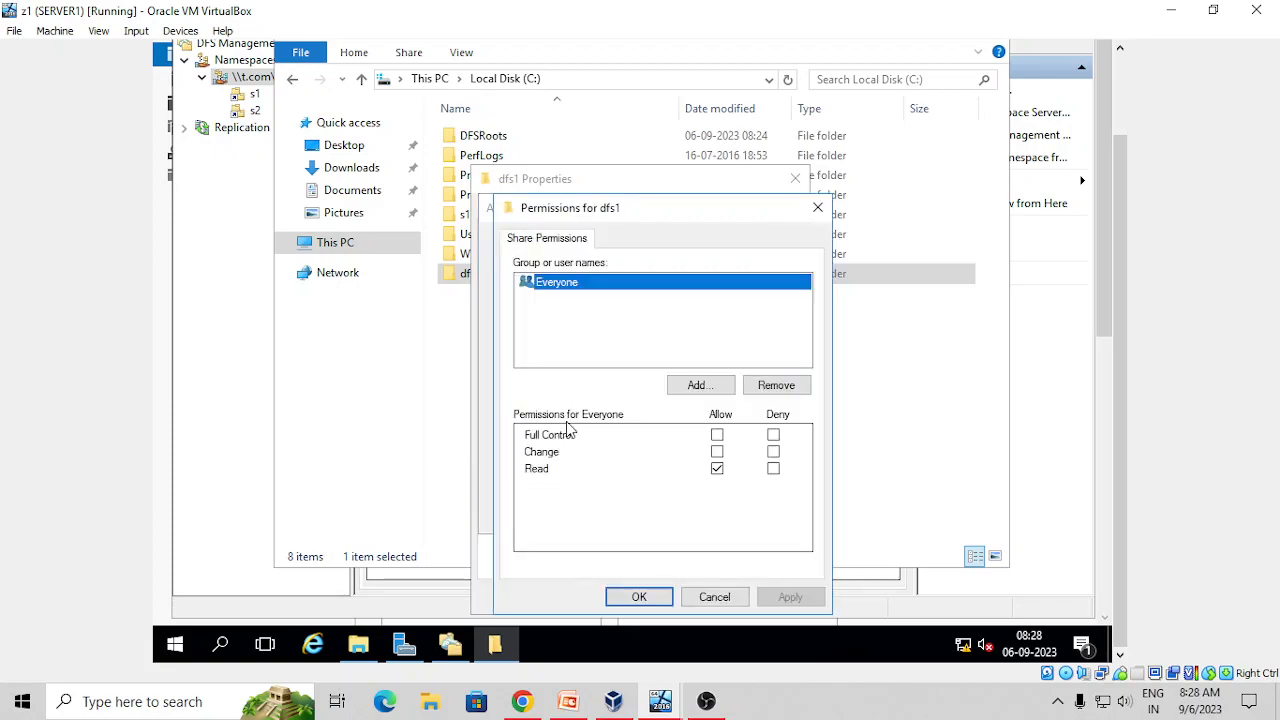
left_click(717, 435)
left_click(790, 597)
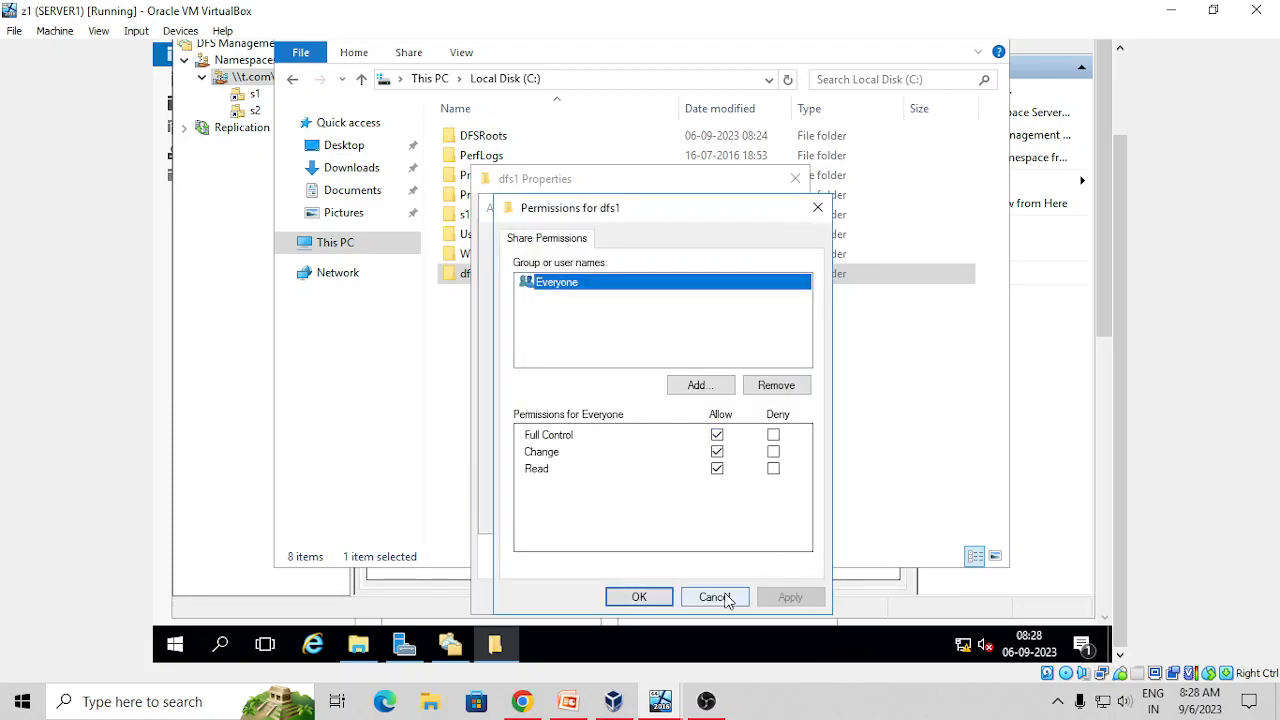
left_click(639, 597)
left_click(758, 512)
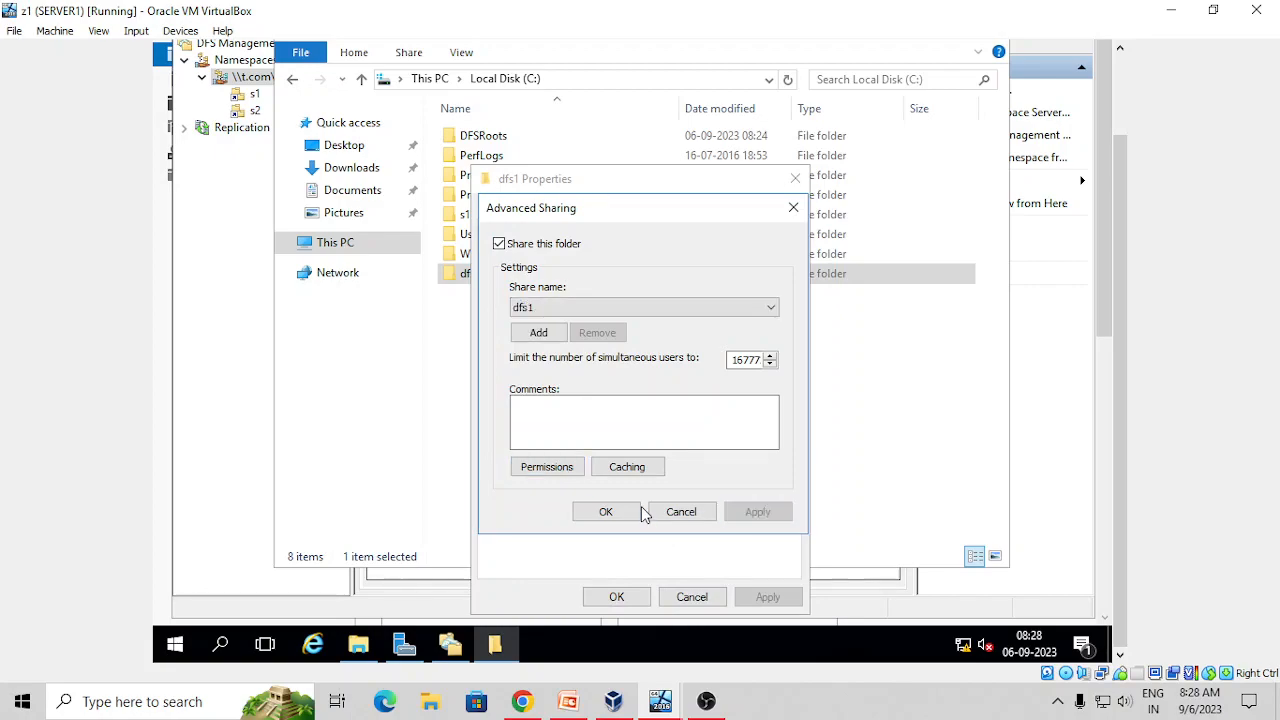
left_click(617, 512)
left_click(612, 598)
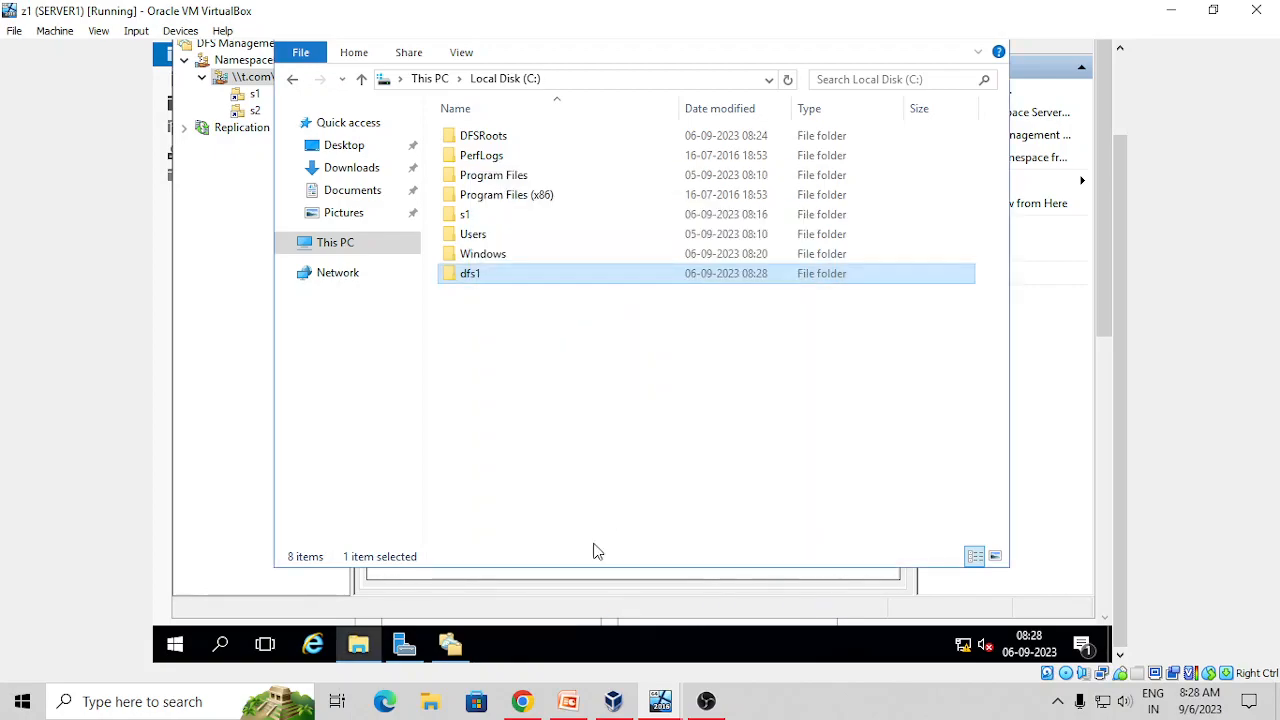
right_click(665, 703)
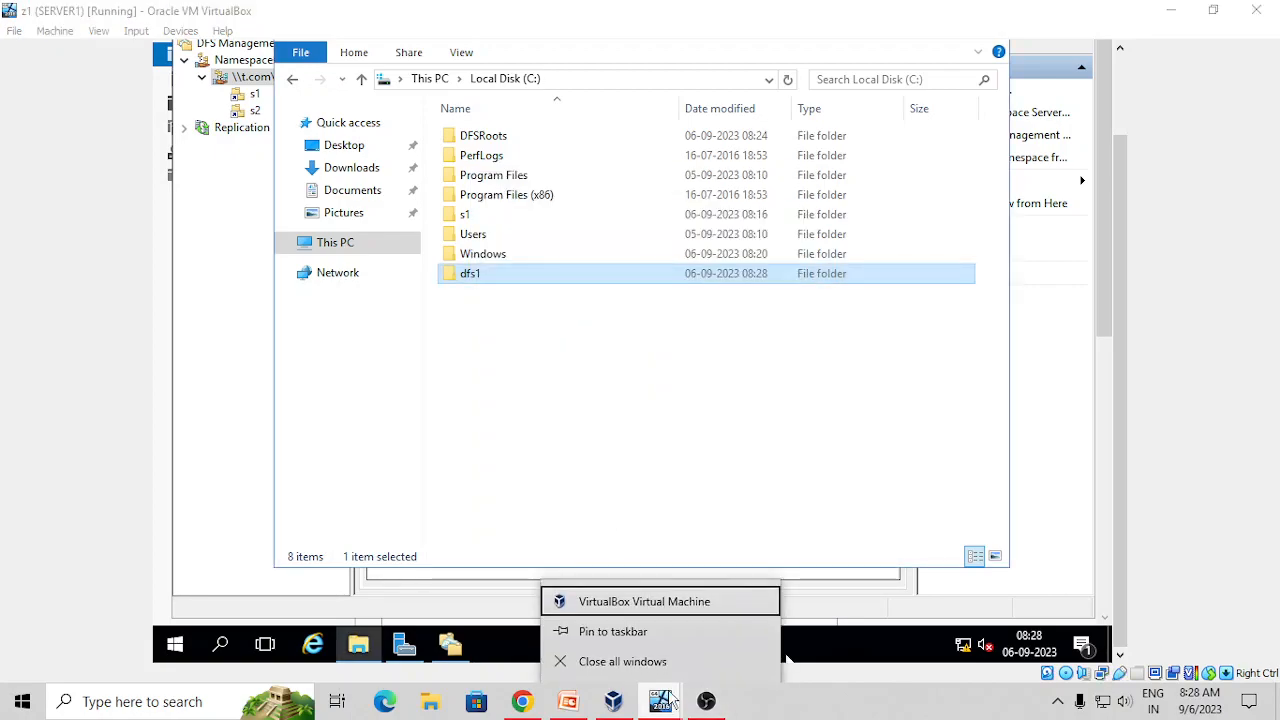
On CLIENT1, close the namespace window and open Local Disk (C:) in File Explorer
left_click(660, 705)
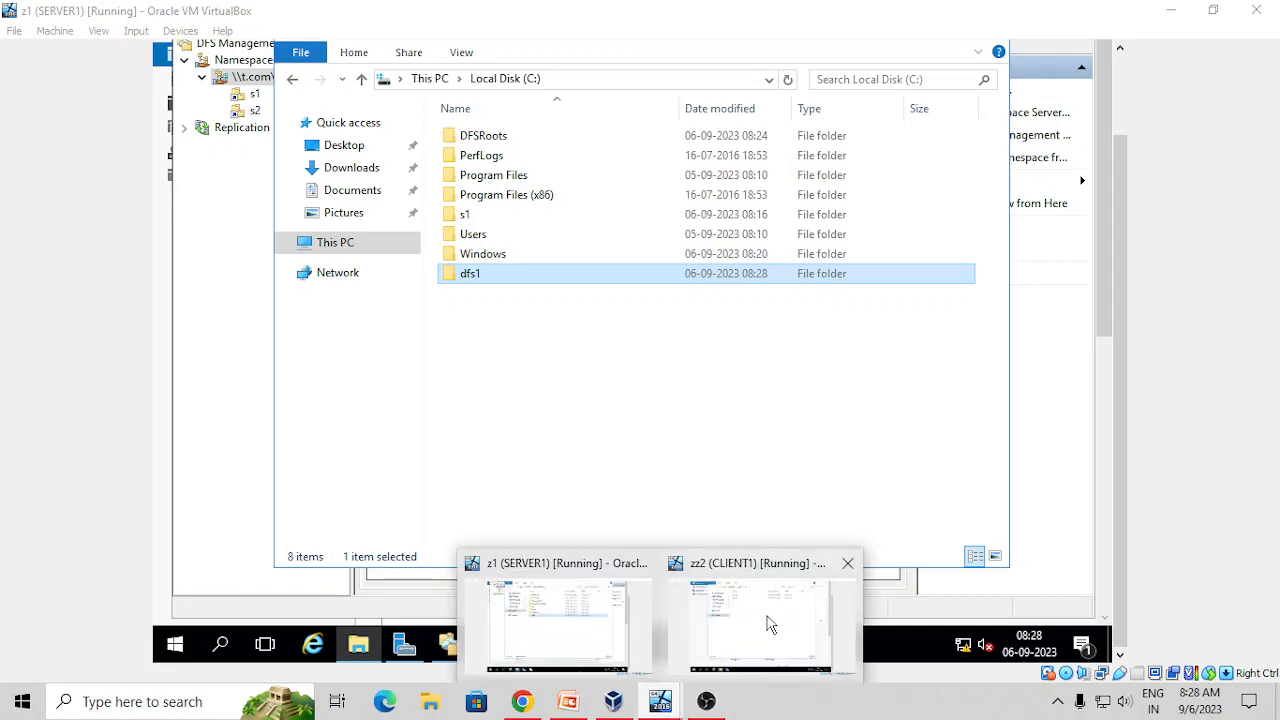
left_click(775, 620)
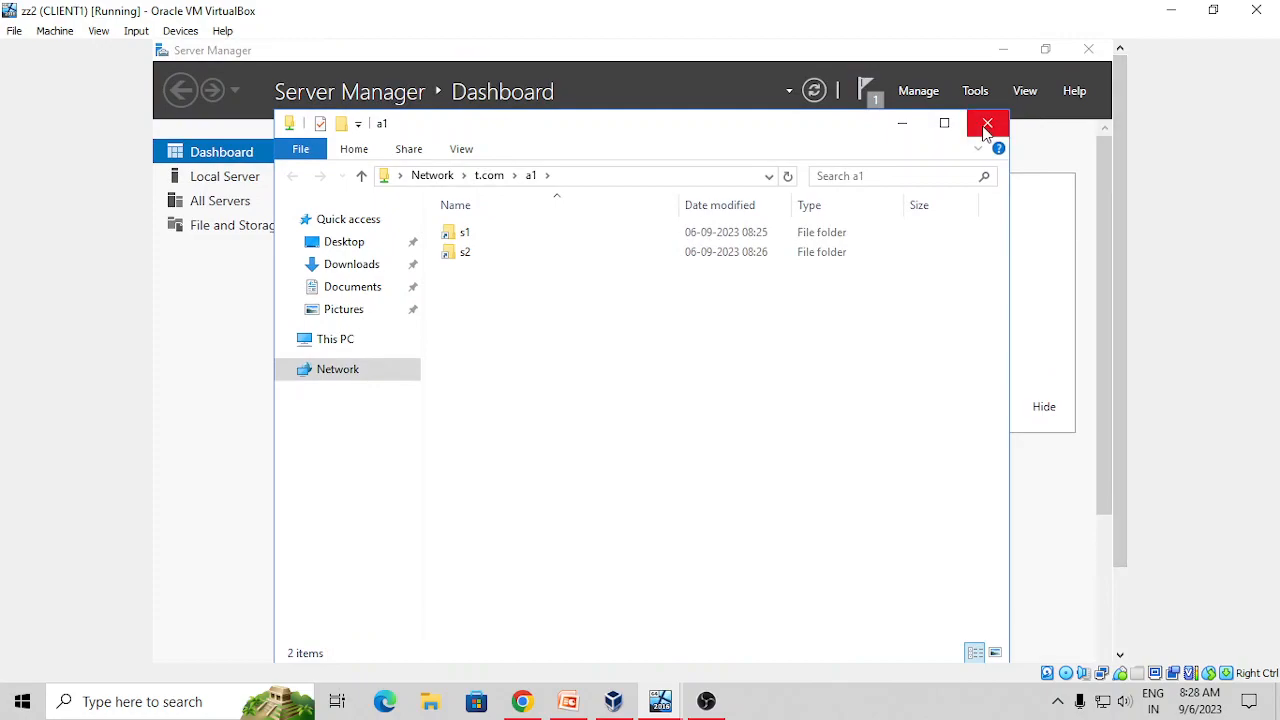
left_click(991, 123)
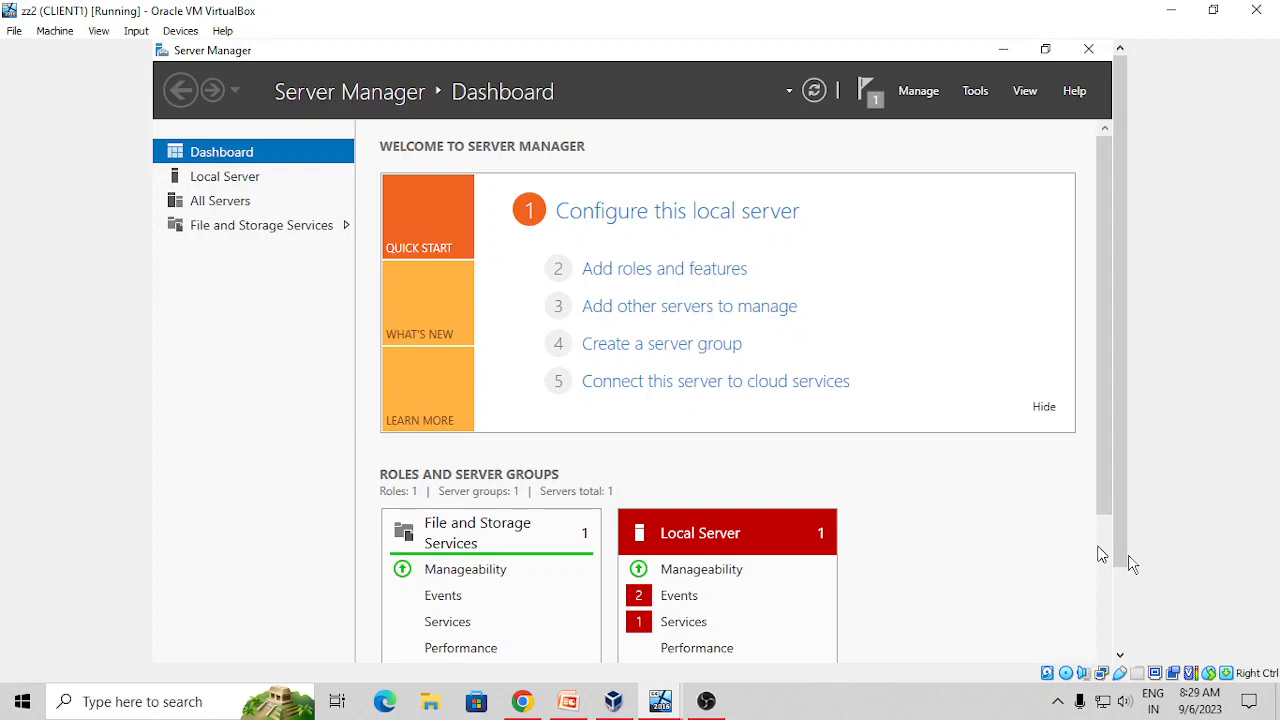
left_click_drag(1119, 556, 1146, 632)
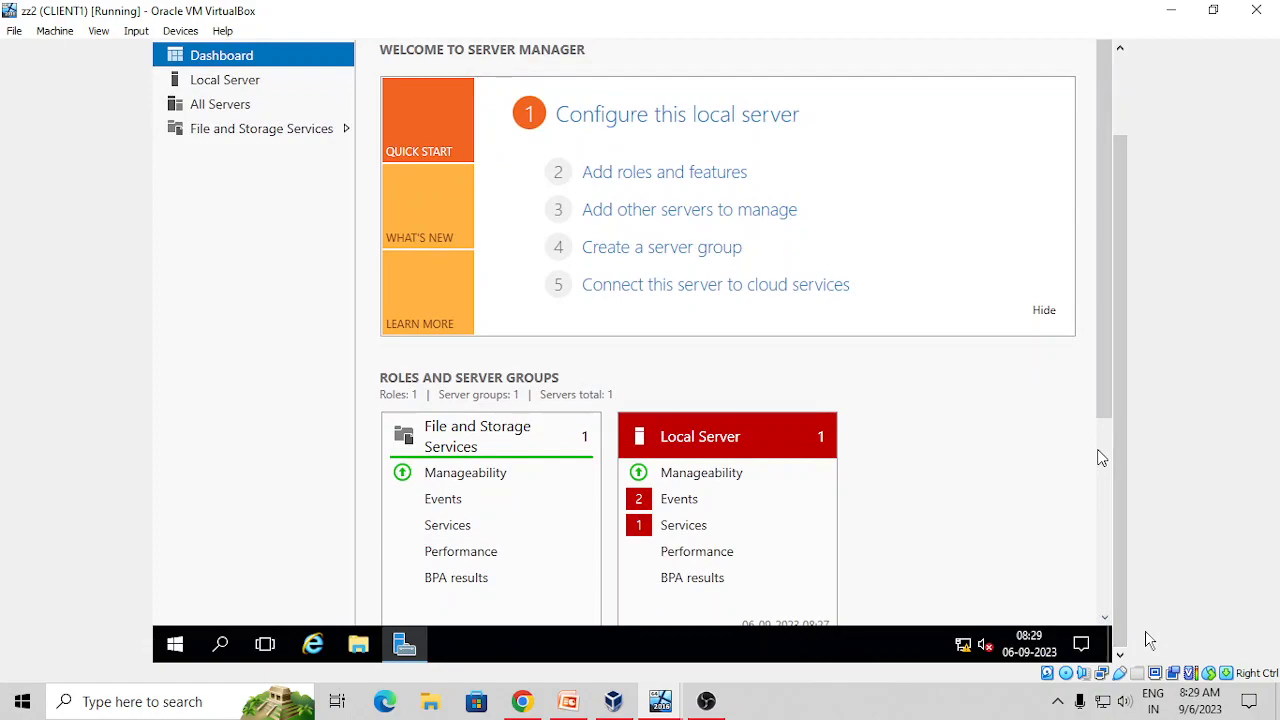
left_click(358, 647)
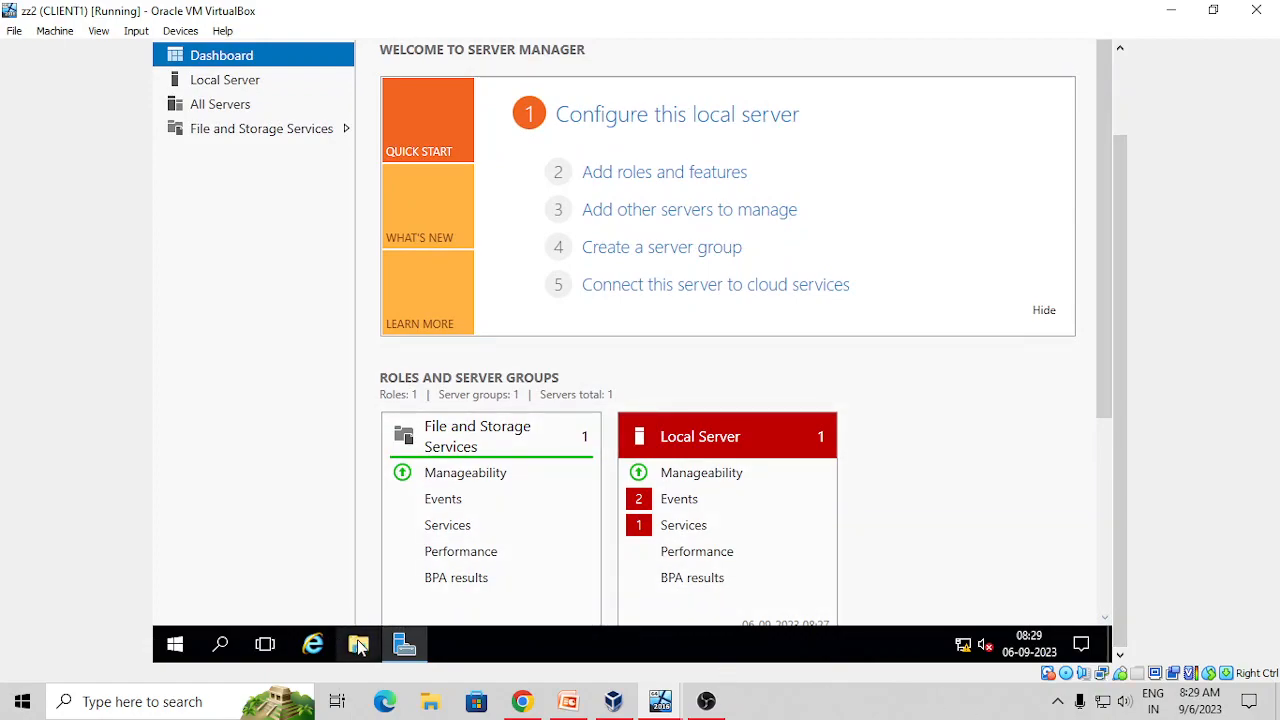
left_click(358, 647)
left_click(358, 647)
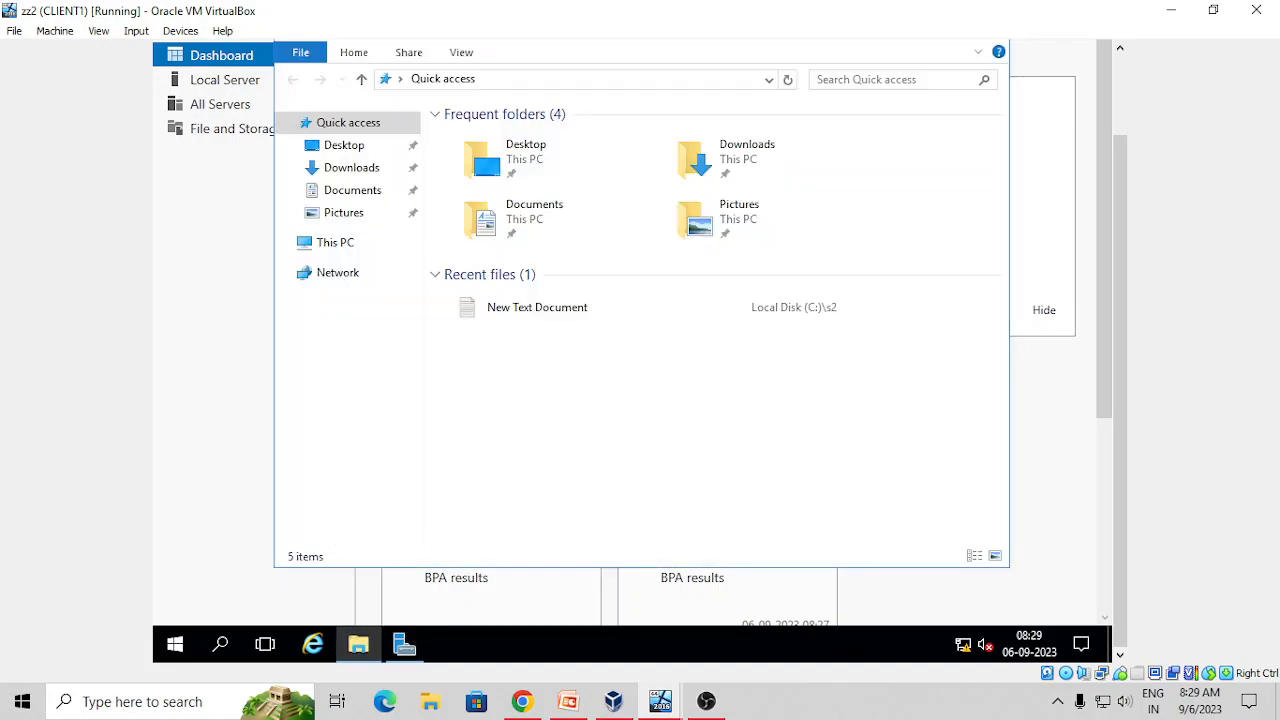
left_click(338, 244)
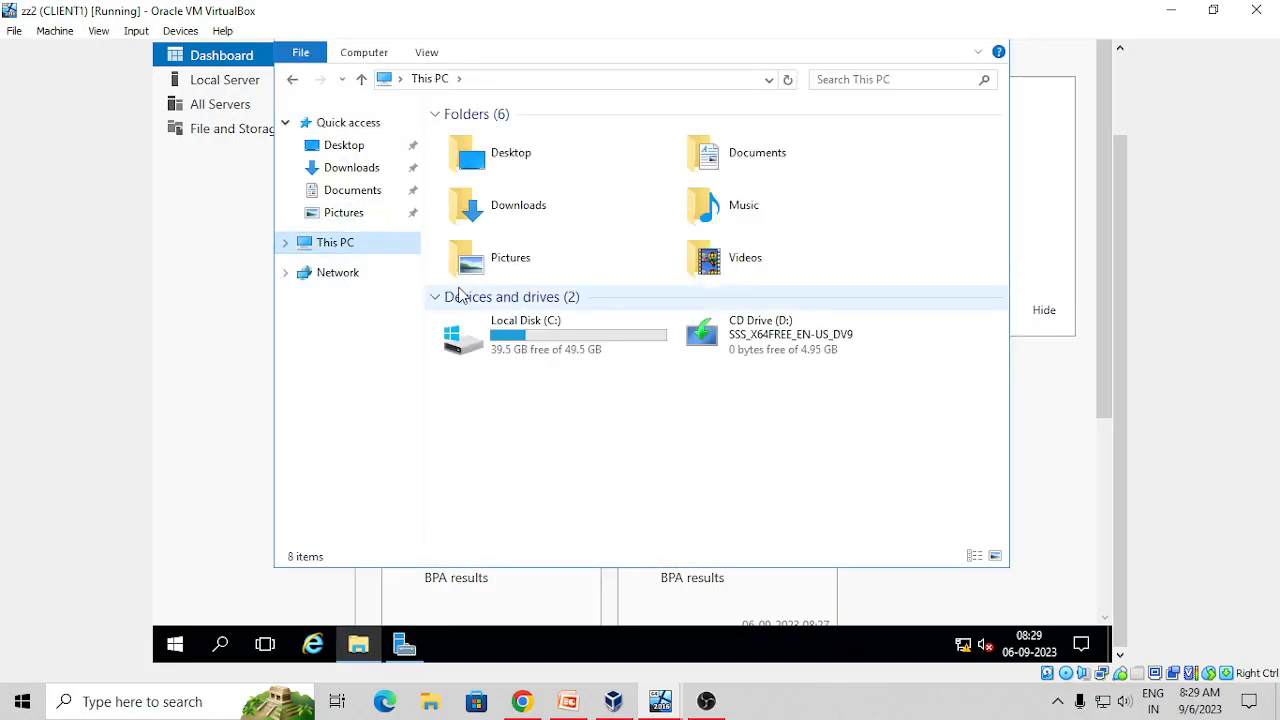
double_click(531, 338)
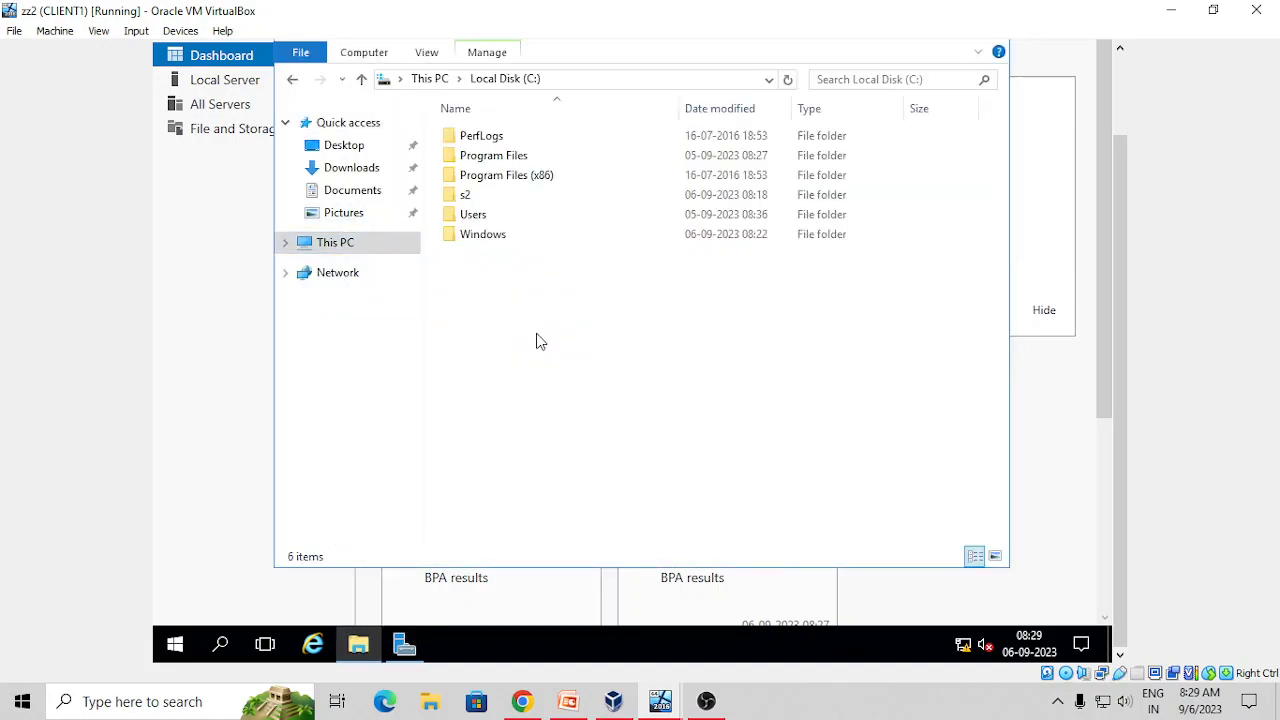
Create a new folder named dfs2 on C:
right_click(468, 278)
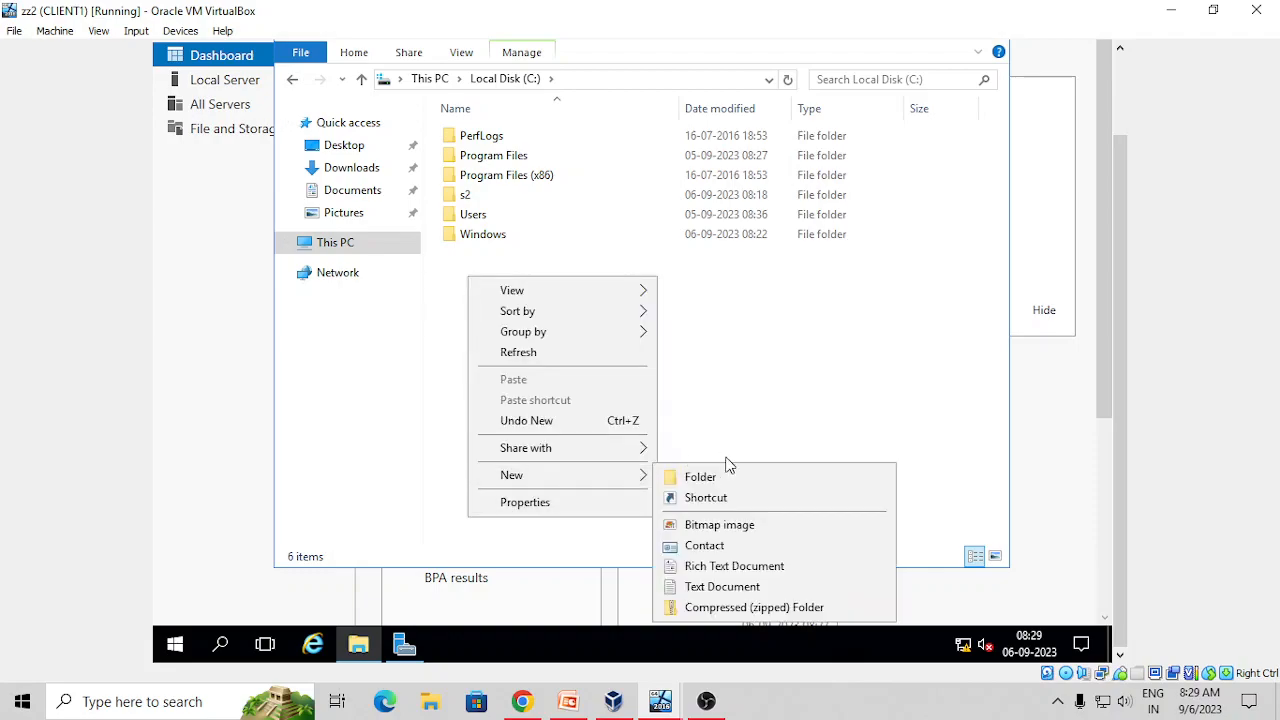
left_click(720, 478)
right_click(527, 310)
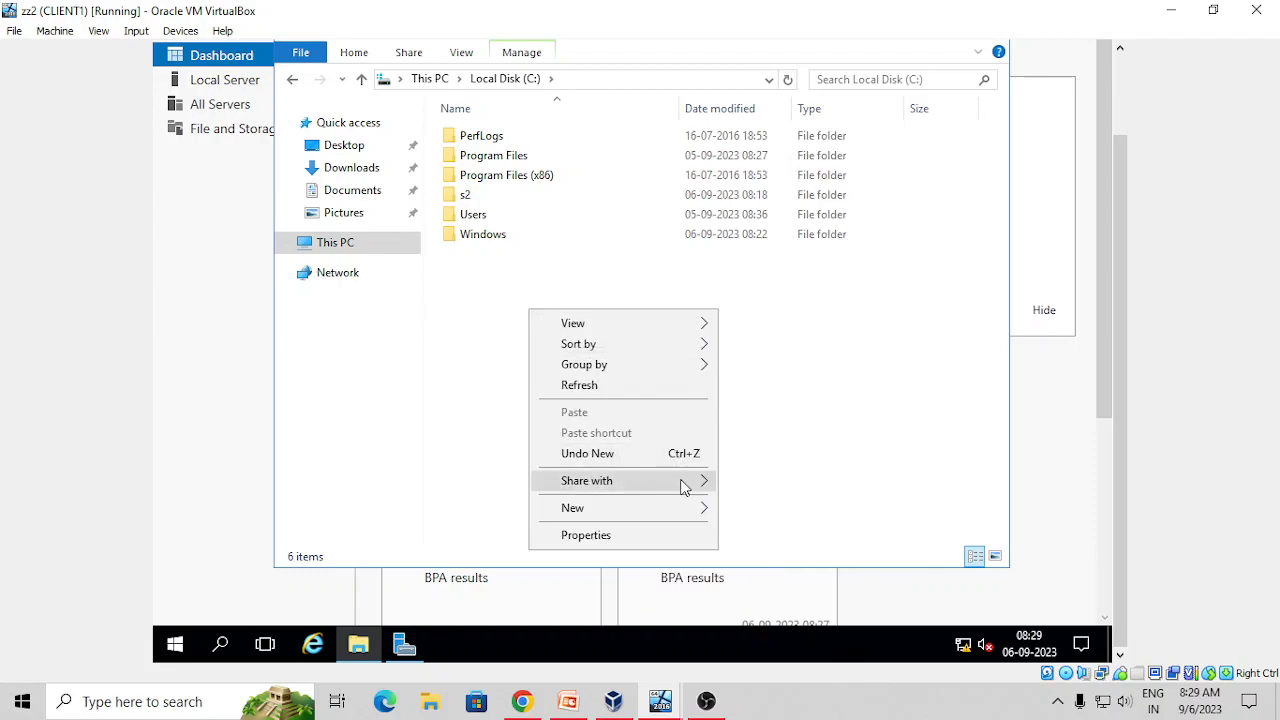
mouse_move(680, 508)
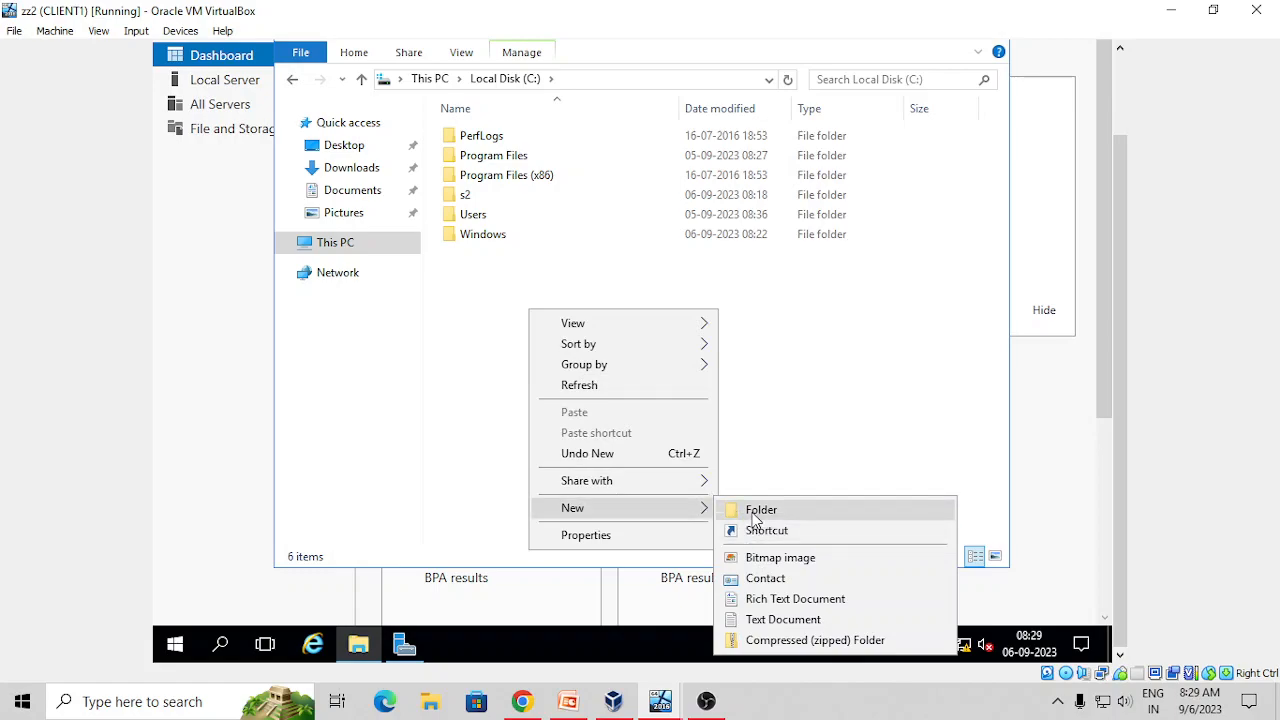
left_click(758, 511)
type("d")
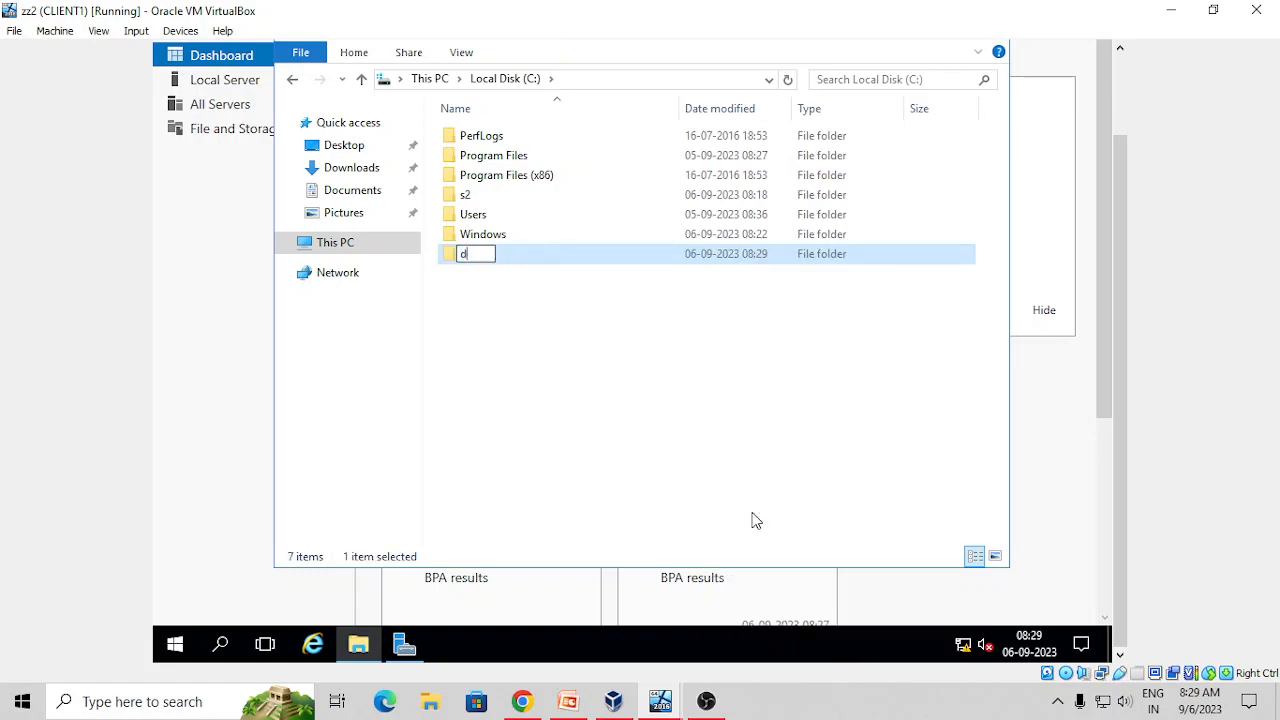
type("fs2")
left_click(503, 308)
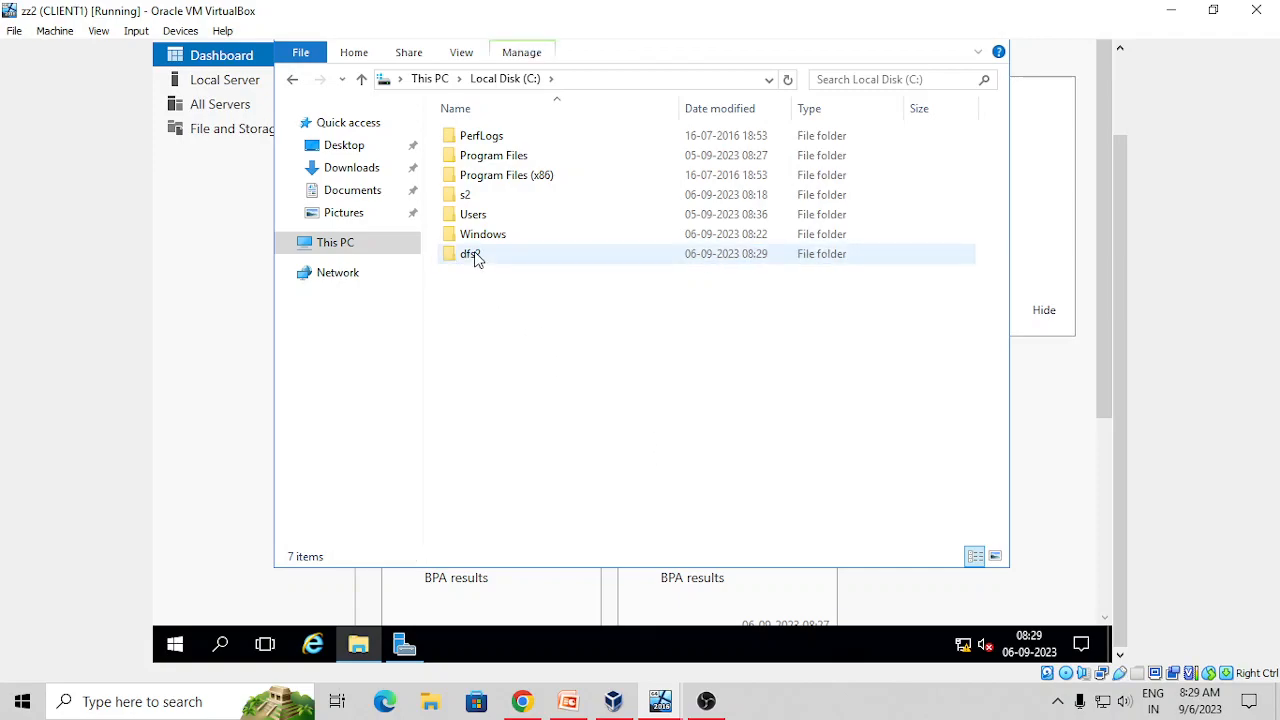
Share the dfs2 folder on the network through Advanced Sharing
right_click(476, 258)
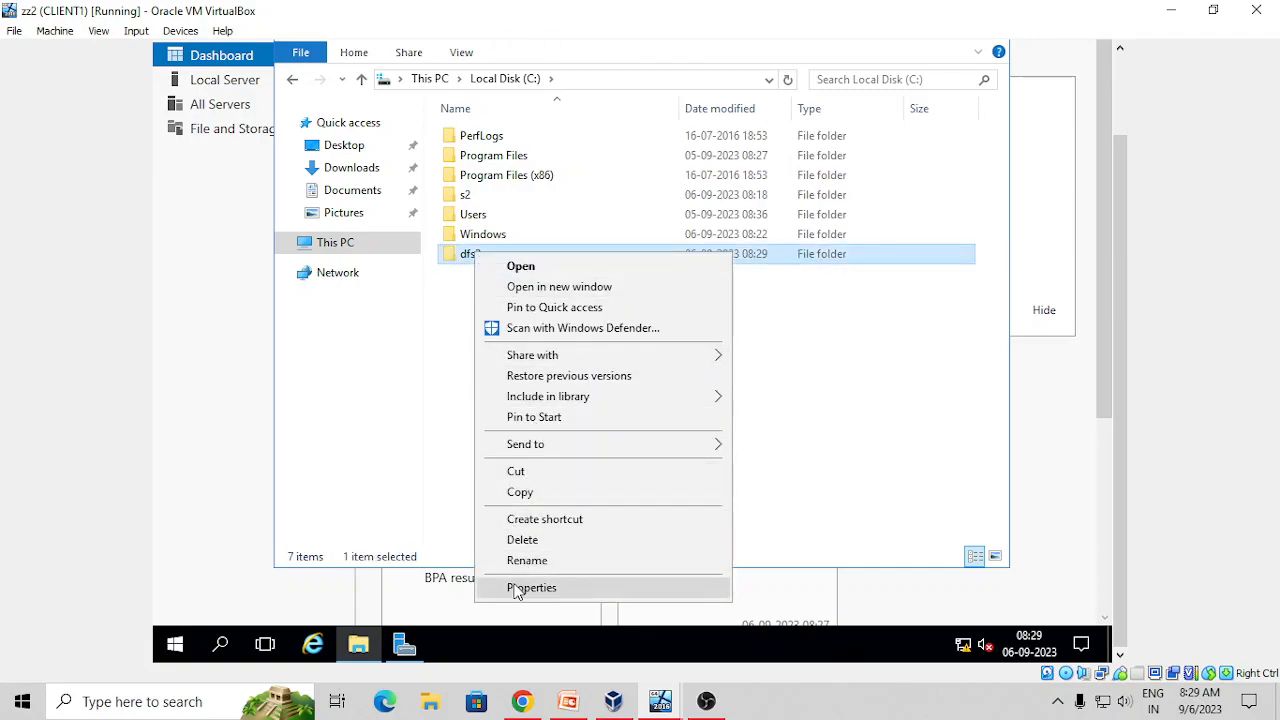
left_click(517, 588)
left_click(560, 214)
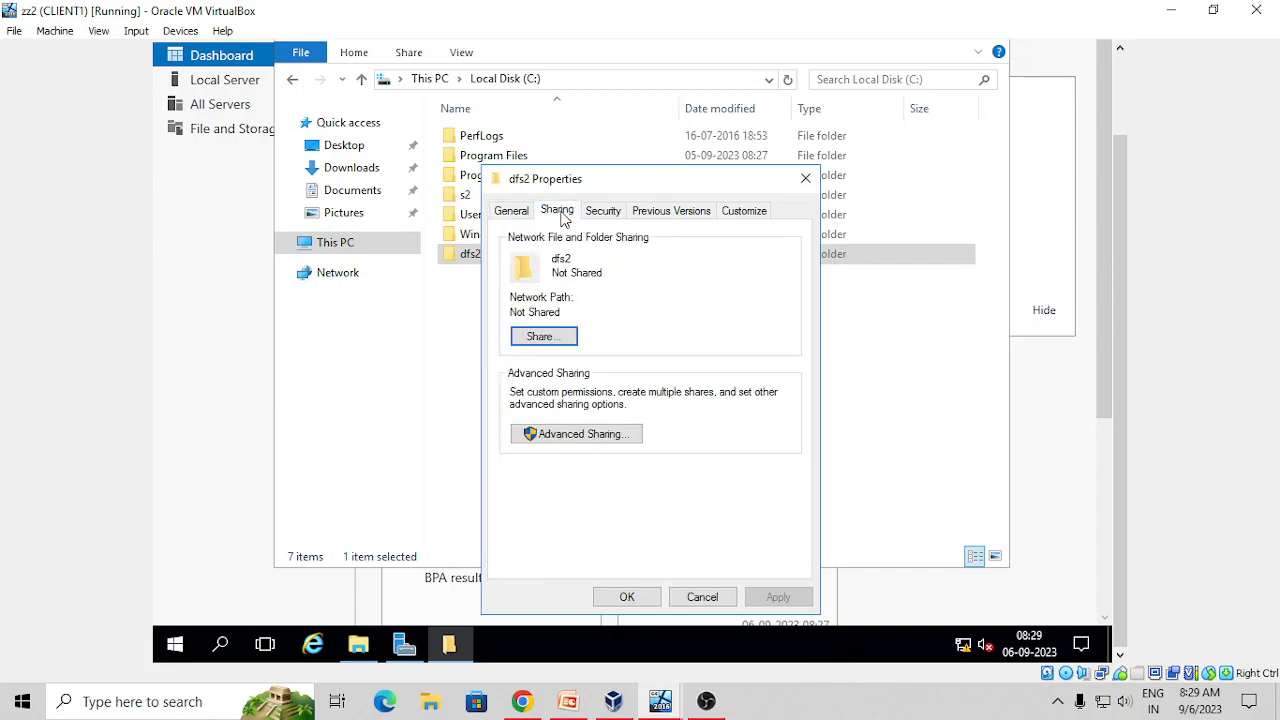
left_click(569, 447)
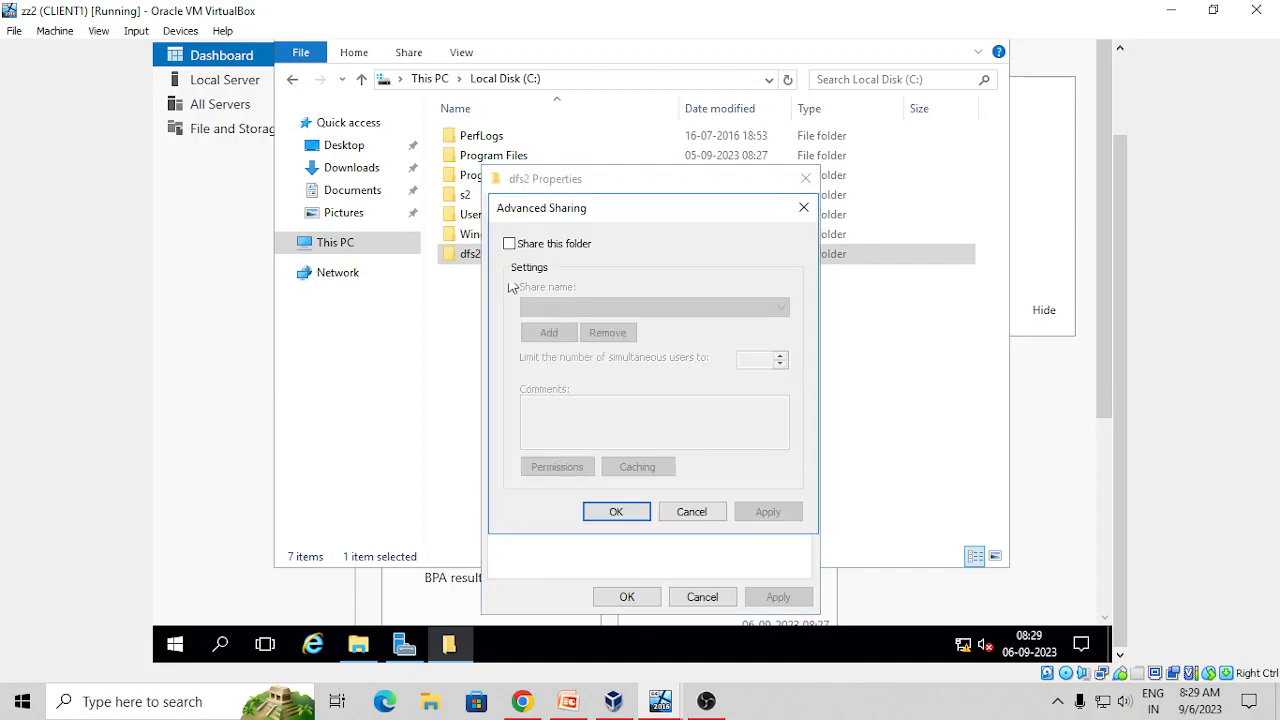
left_click(509, 243)
left_click(610, 515)
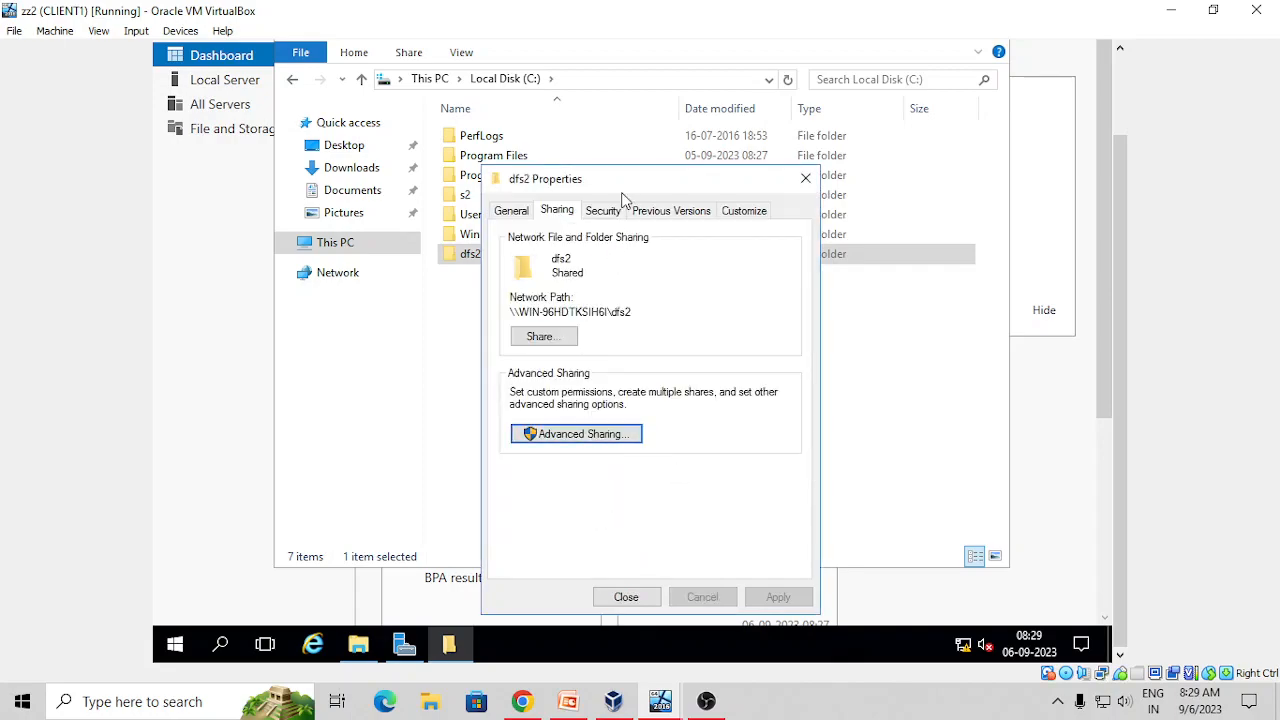
Add Everyone to dfs2's security permissions with Full control
left_click(601, 211)
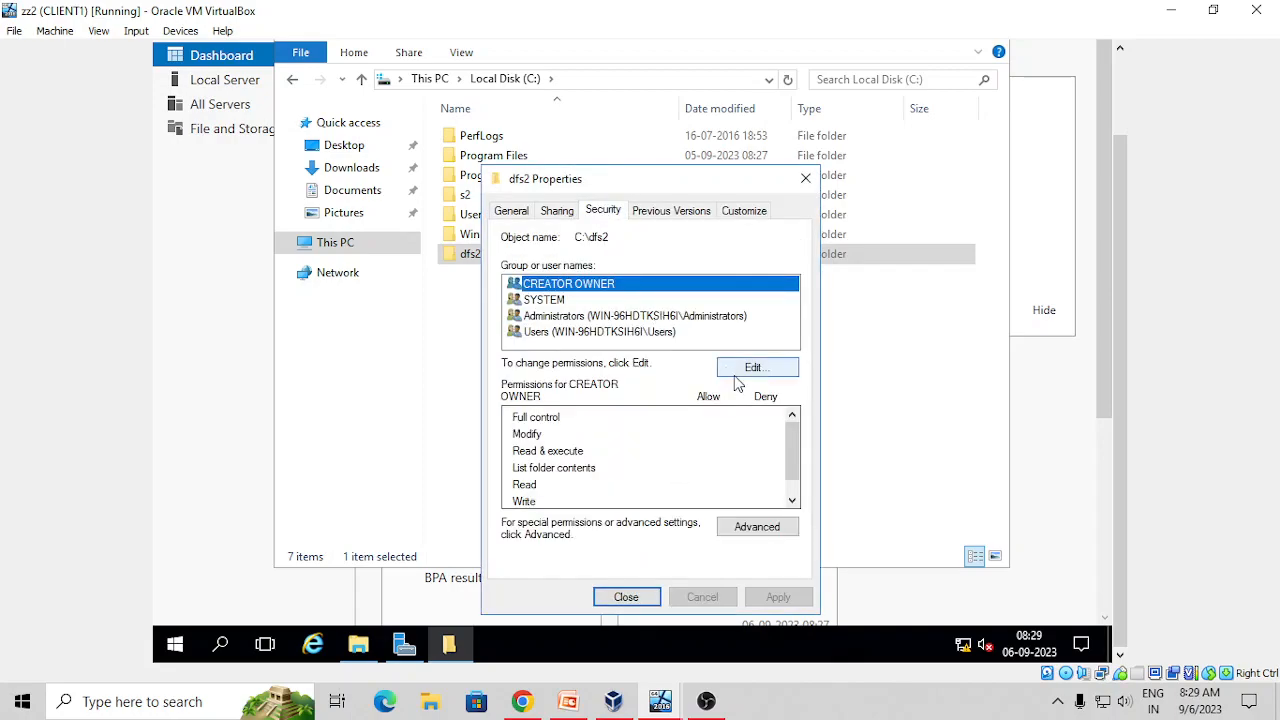
left_click(736, 372)
left_click(751, 421)
left_click(571, 438)
left_click(972, 269)
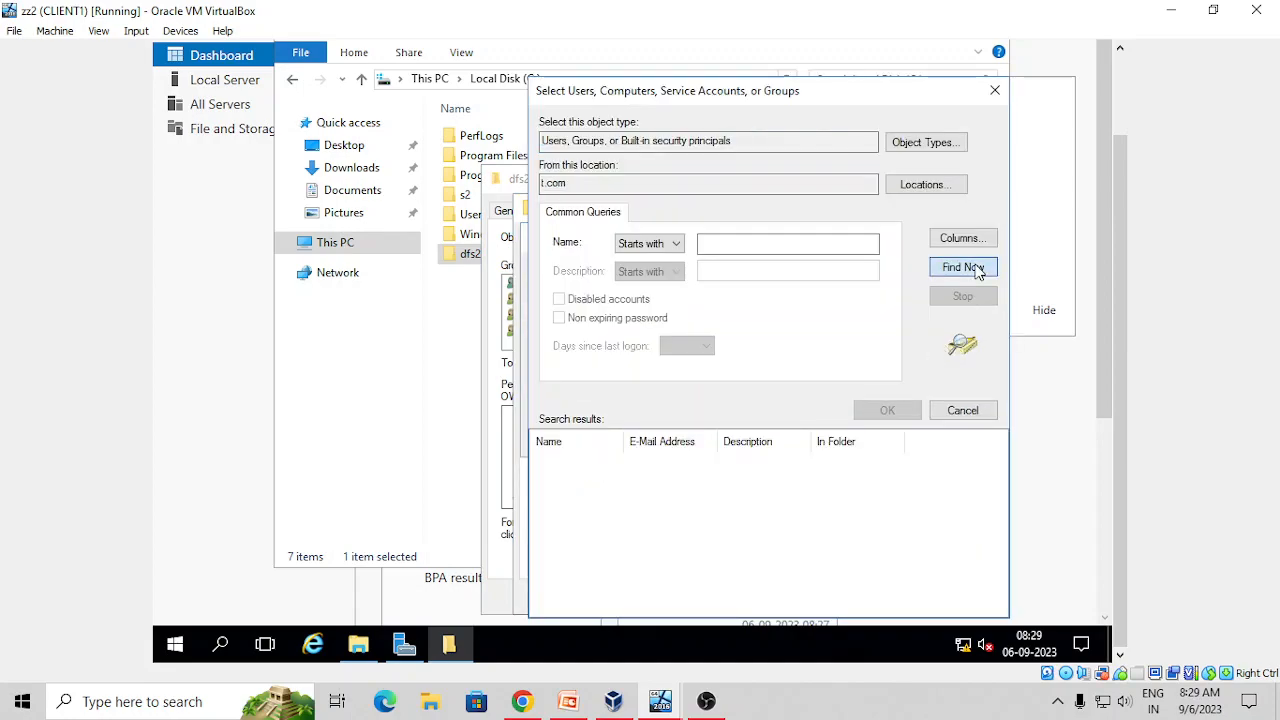
scroll(978, 271, "down", 5)
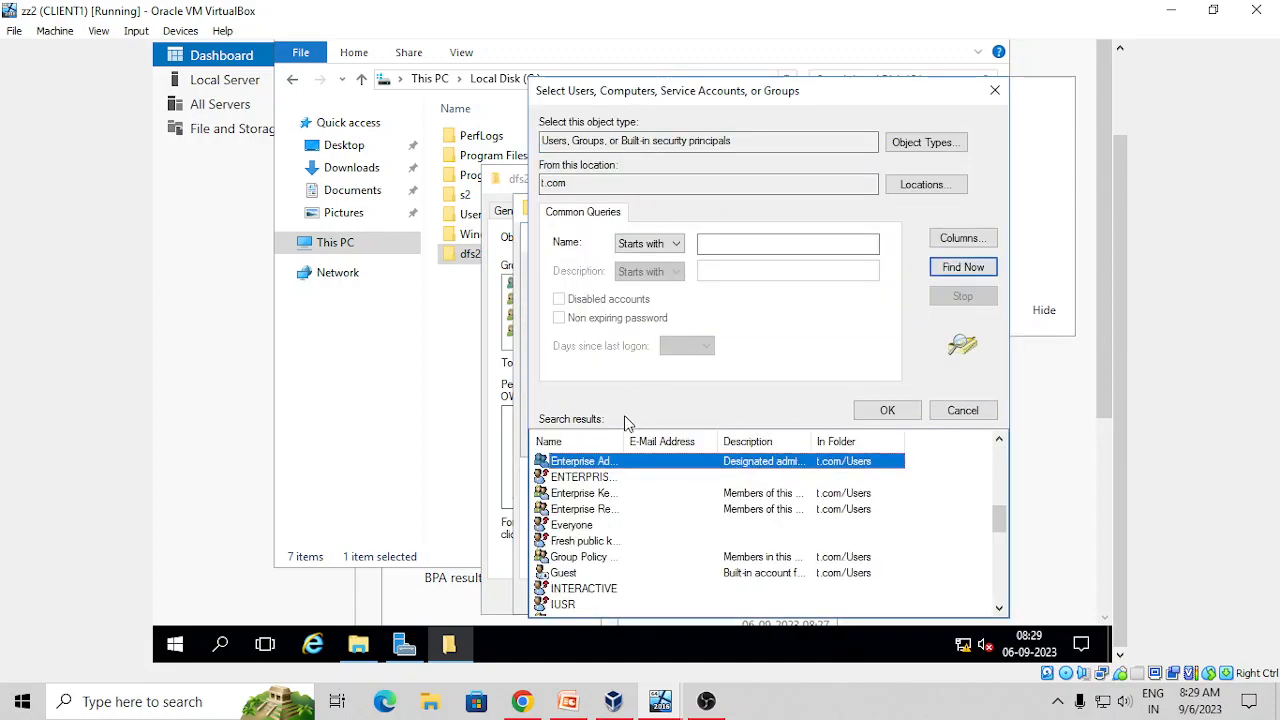
left_click(597, 524)
left_click(887, 410)
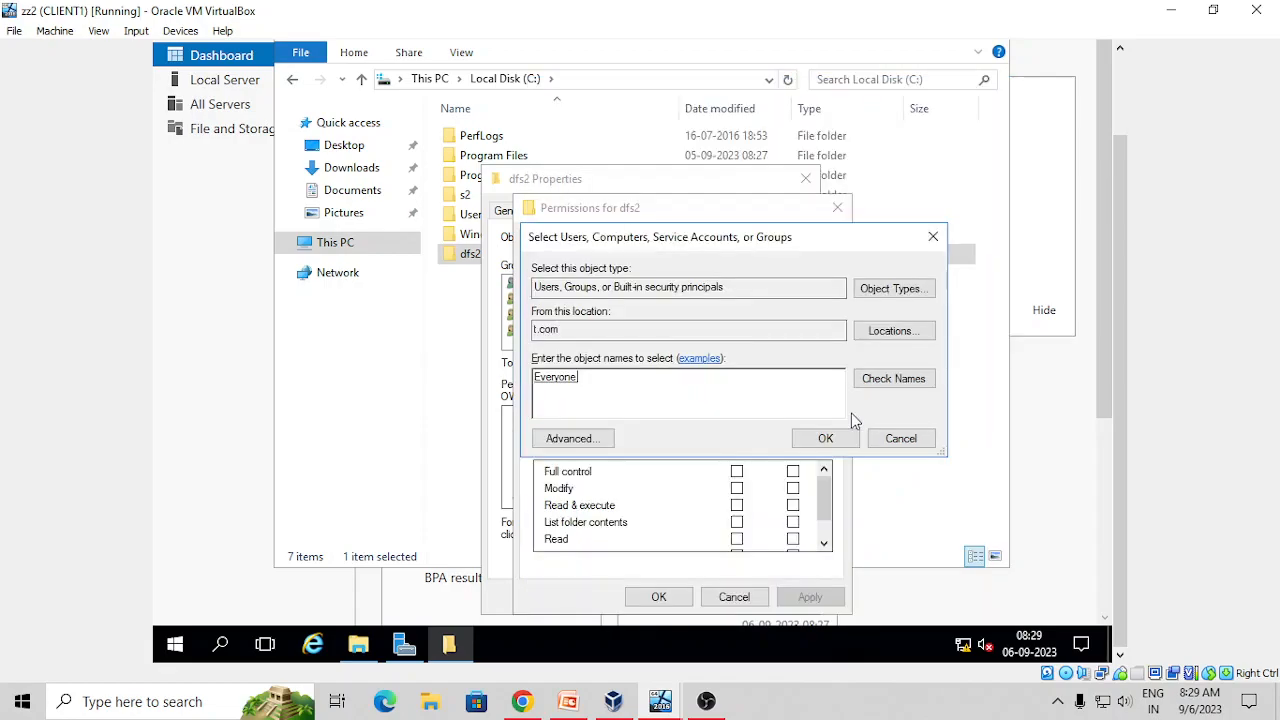
left_click(825, 438)
left_click(736, 471)
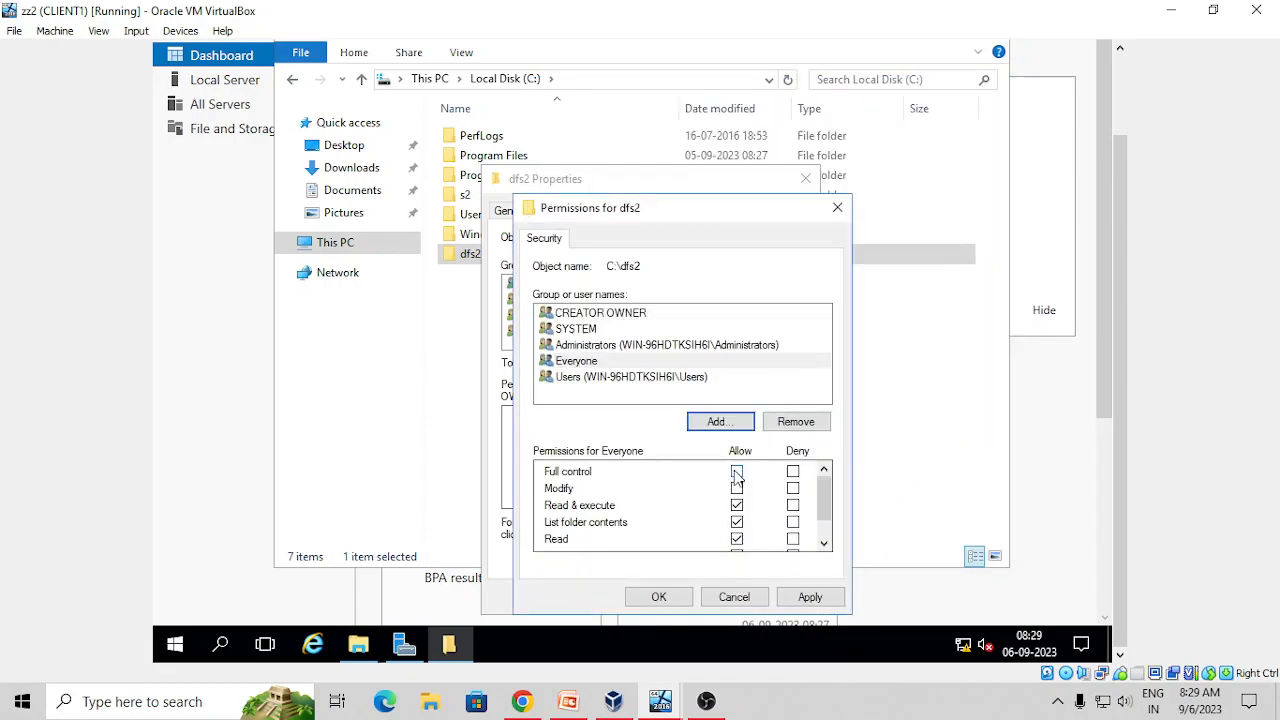
left_click(813, 600)
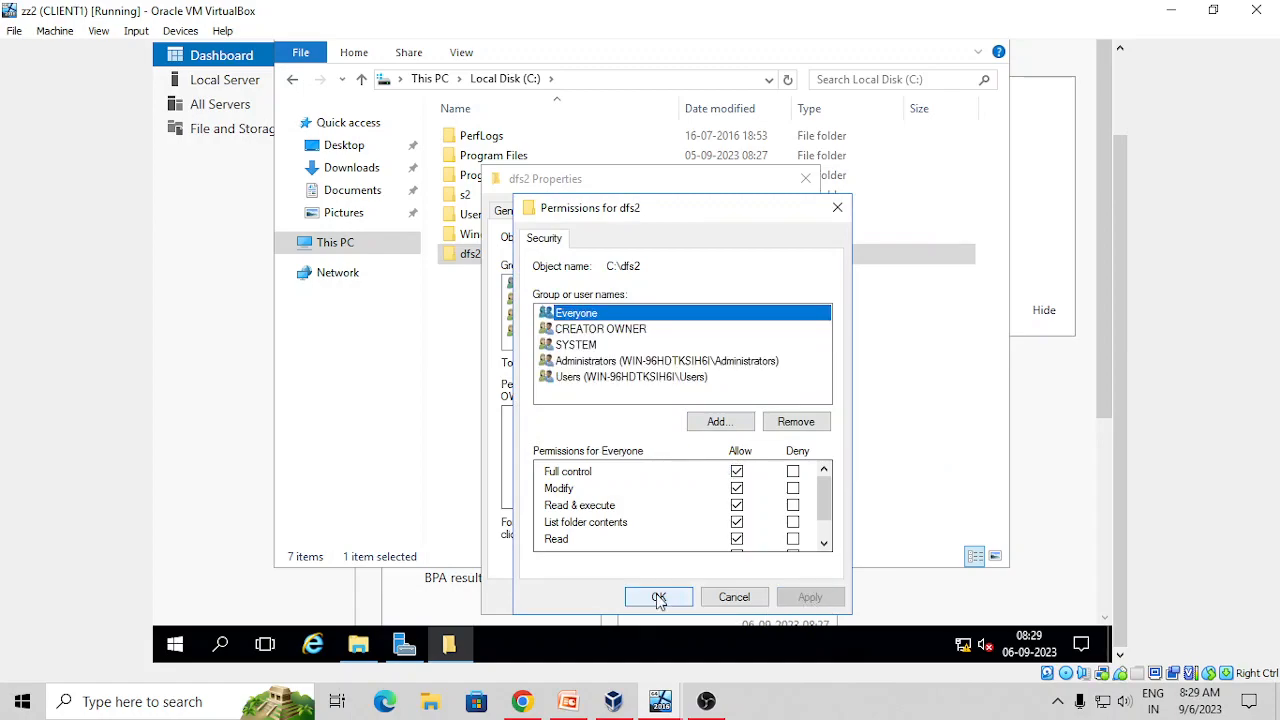
left_click(657, 597)
left_click(626, 596)
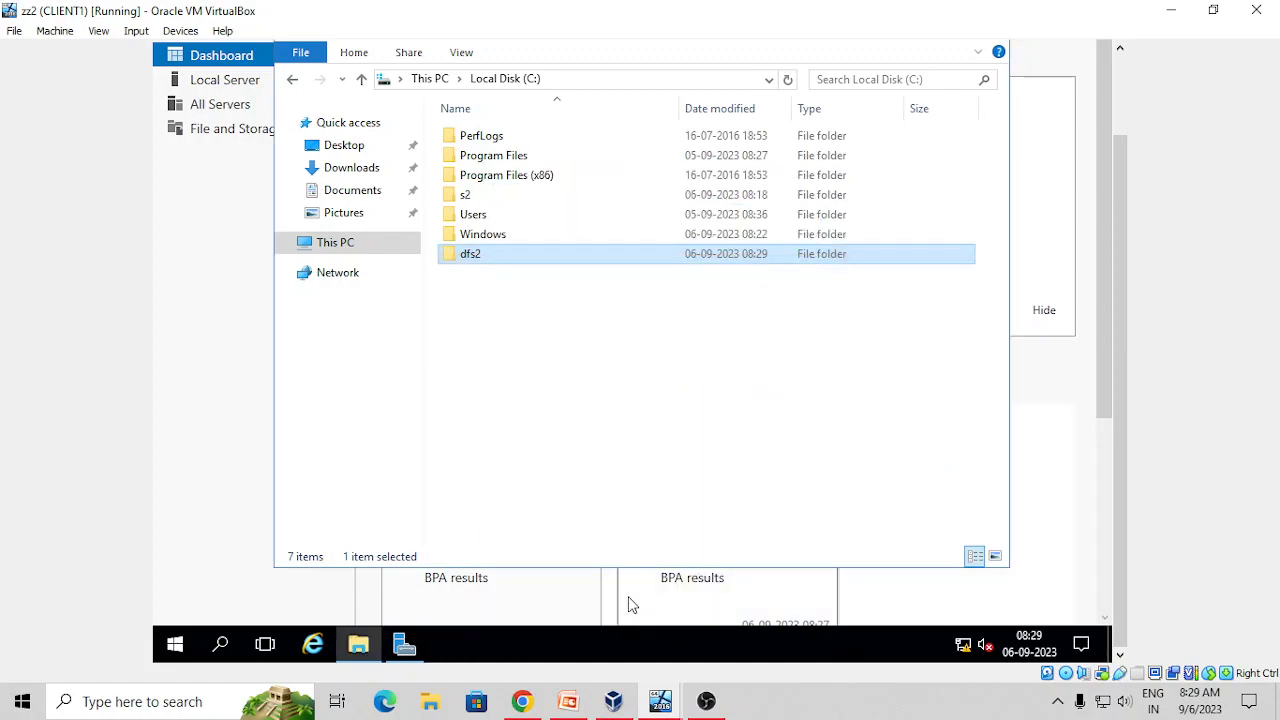
Switch to SERVER1 and open the security permissions editor for dfs1
mouse_move(676, 703)
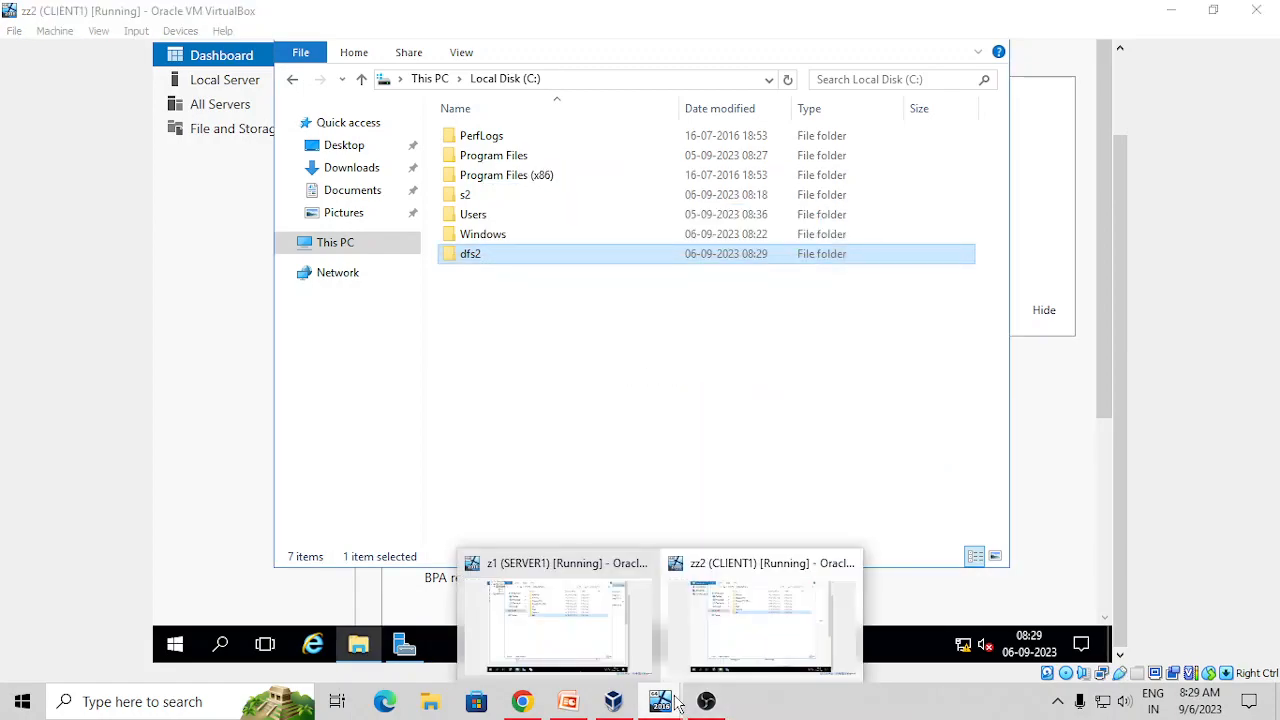
left_click(525, 615)
right_click(498, 271)
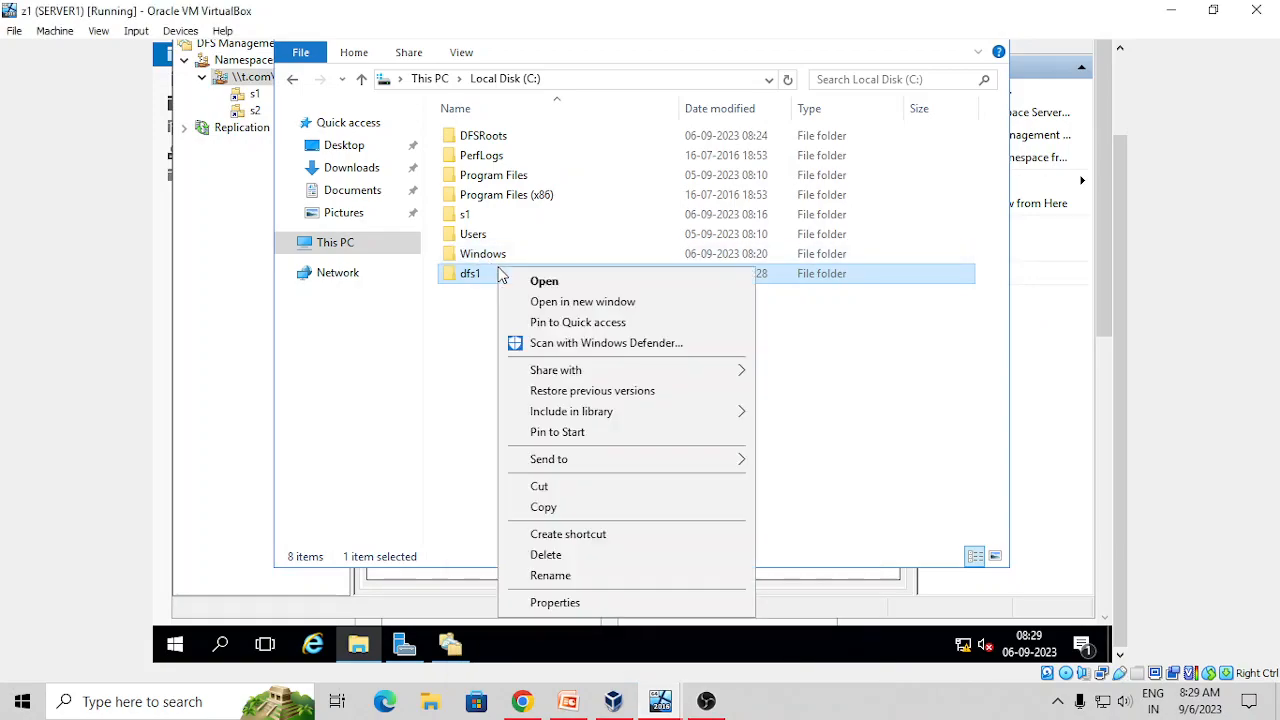
left_click(552, 603)
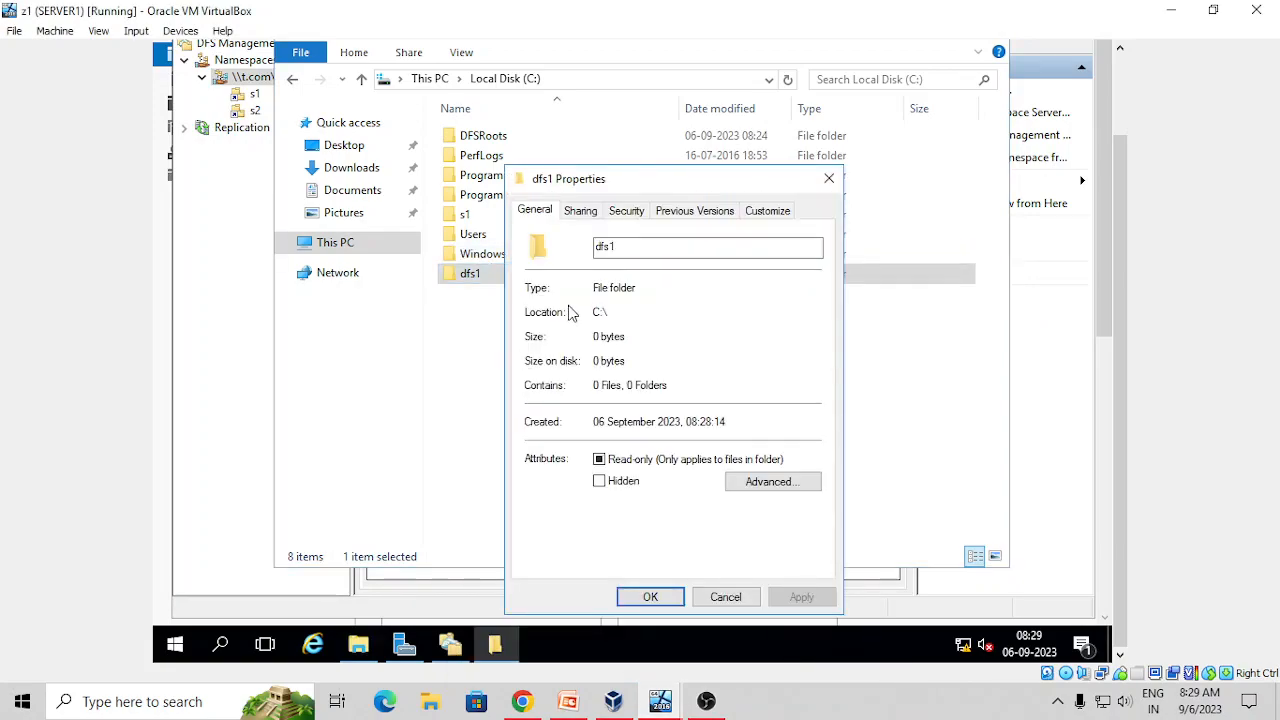
left_click(623, 211)
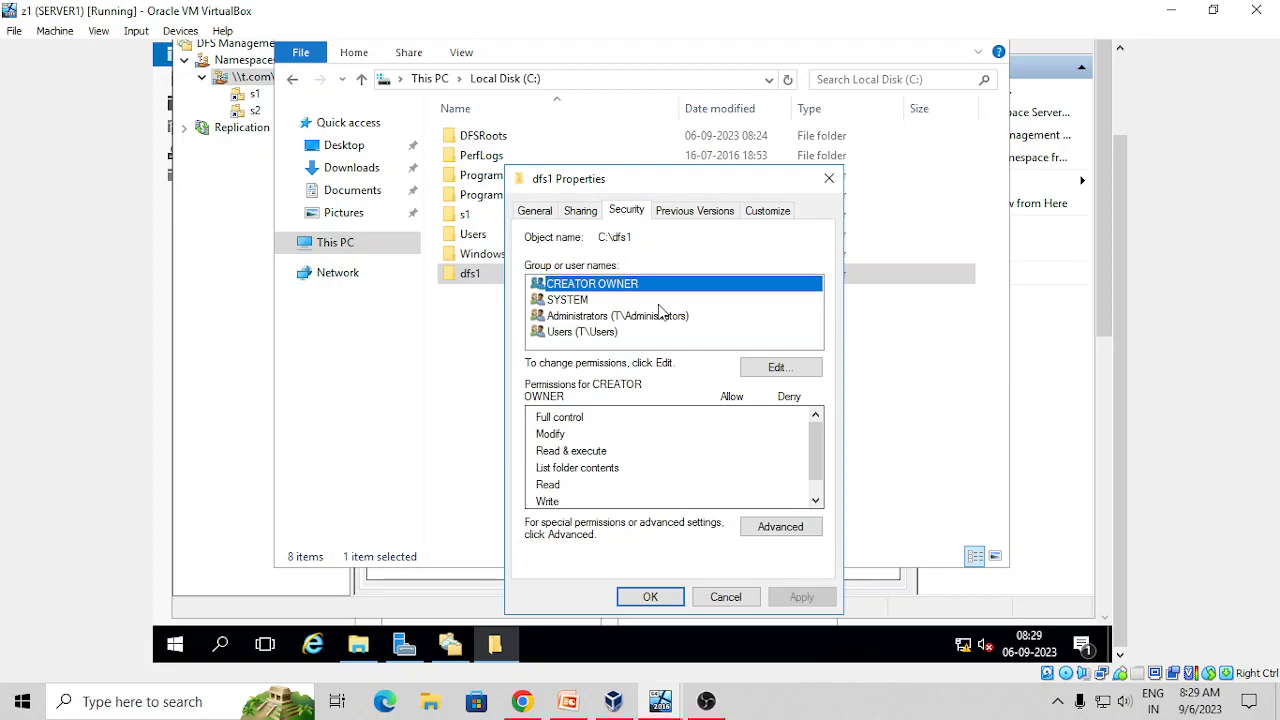
left_click(778, 370)
Add Everyone to dfs1's permissions with Full control and apply
left_click(738, 432)
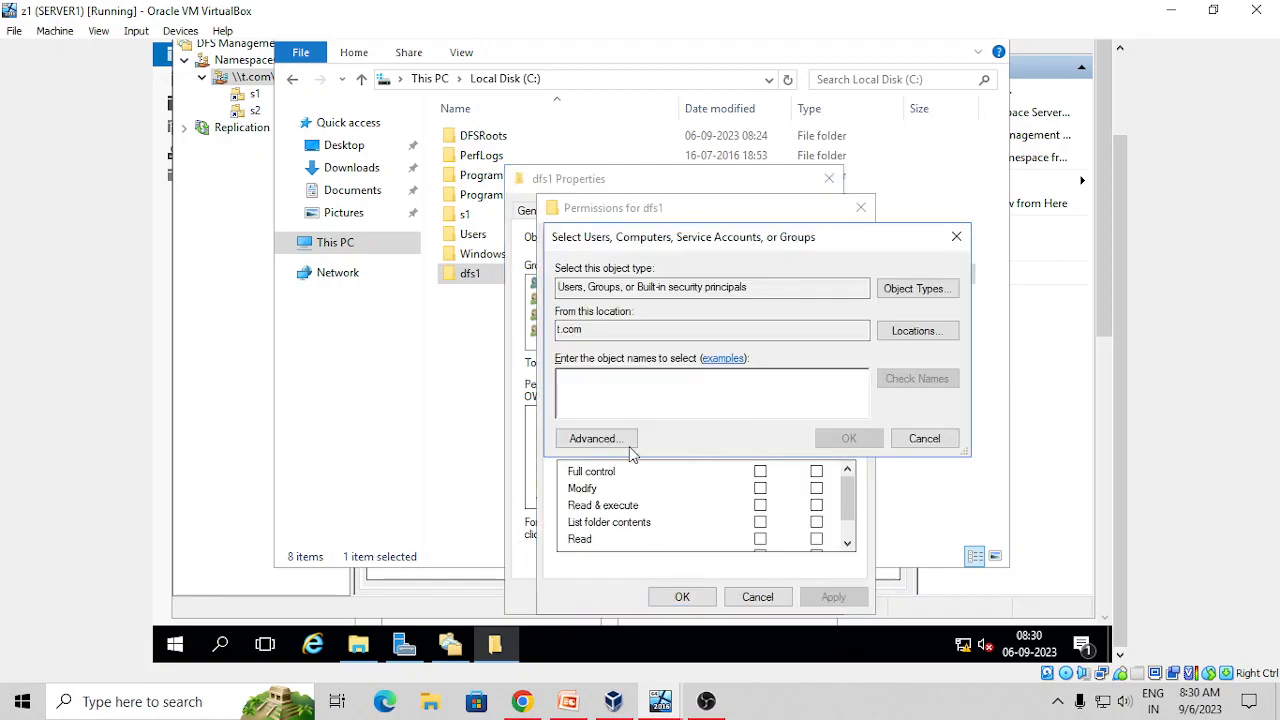
left_click(590, 436)
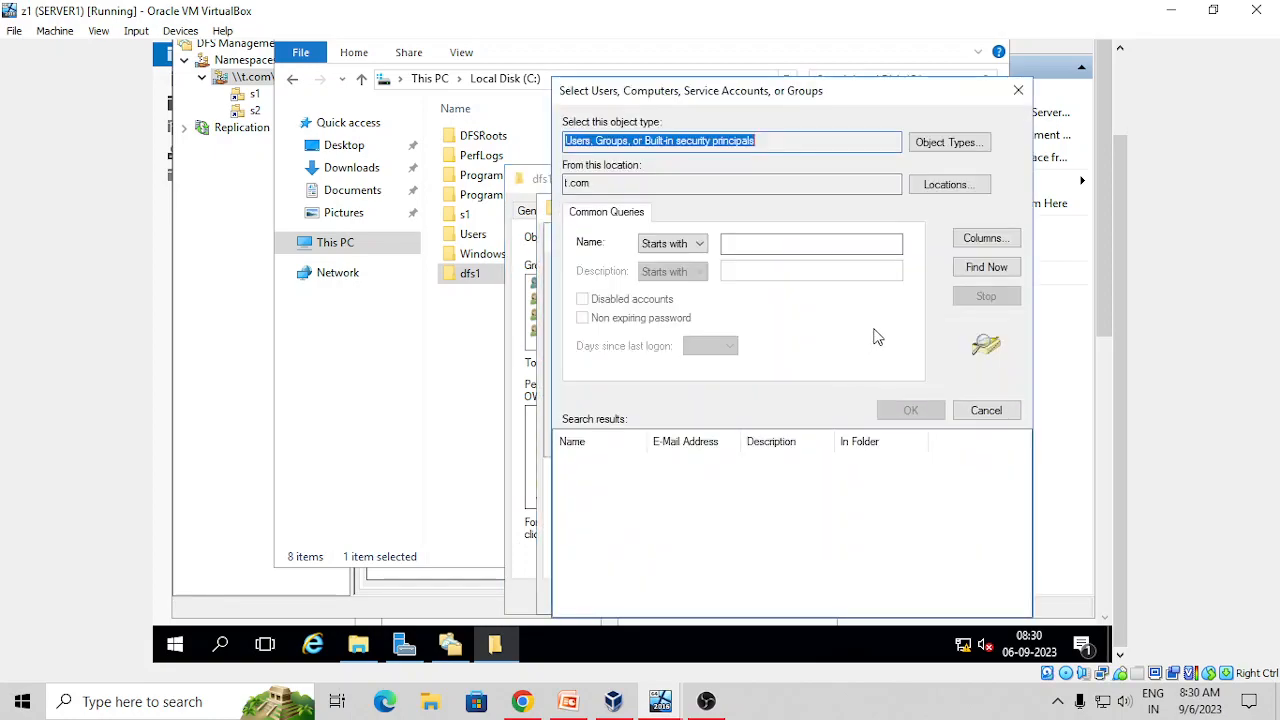
left_click(976, 271)
key("e")
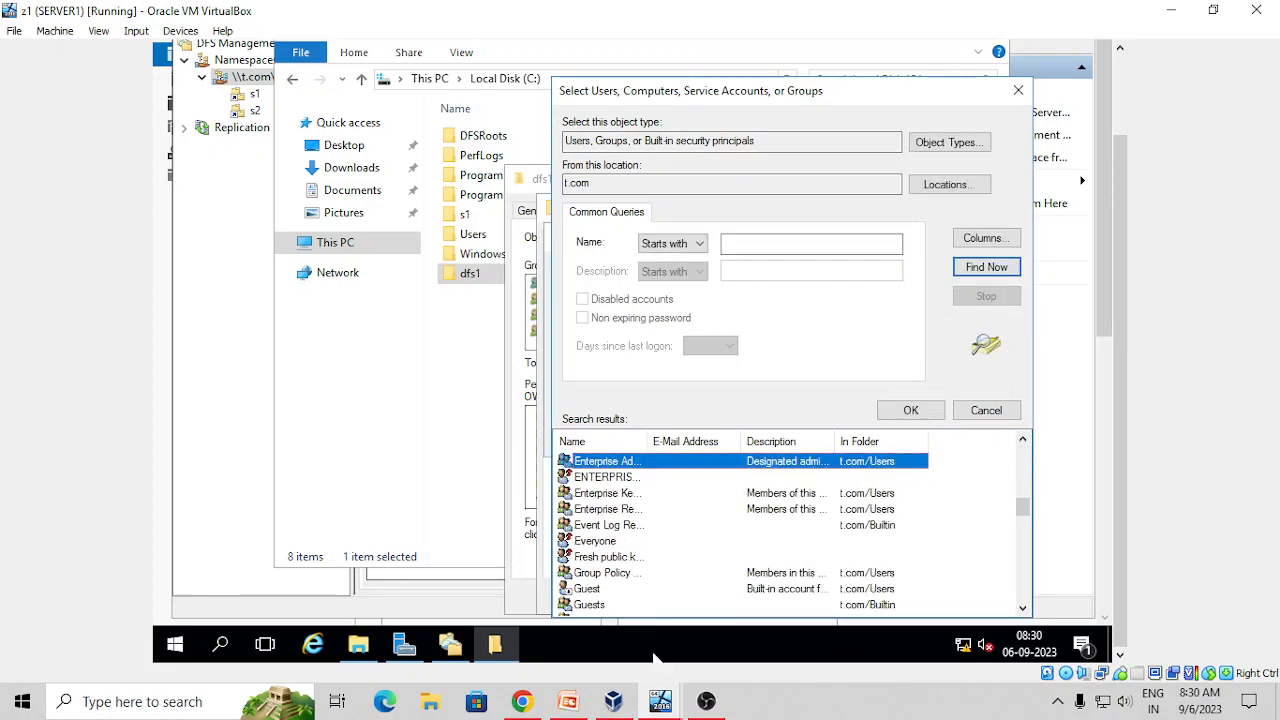
left_click(596, 543)
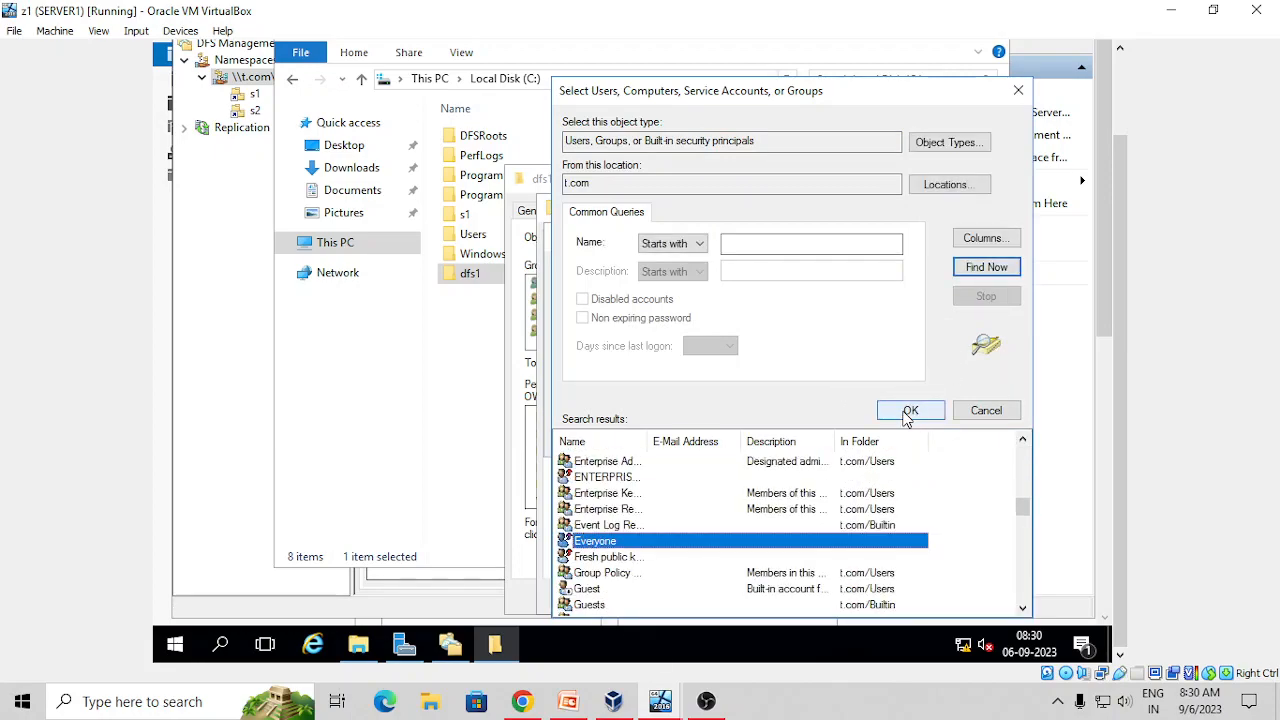
left_click(910, 410)
left_click(840, 442)
left_click(760, 471)
left_click(835, 597)
left_click(680, 597)
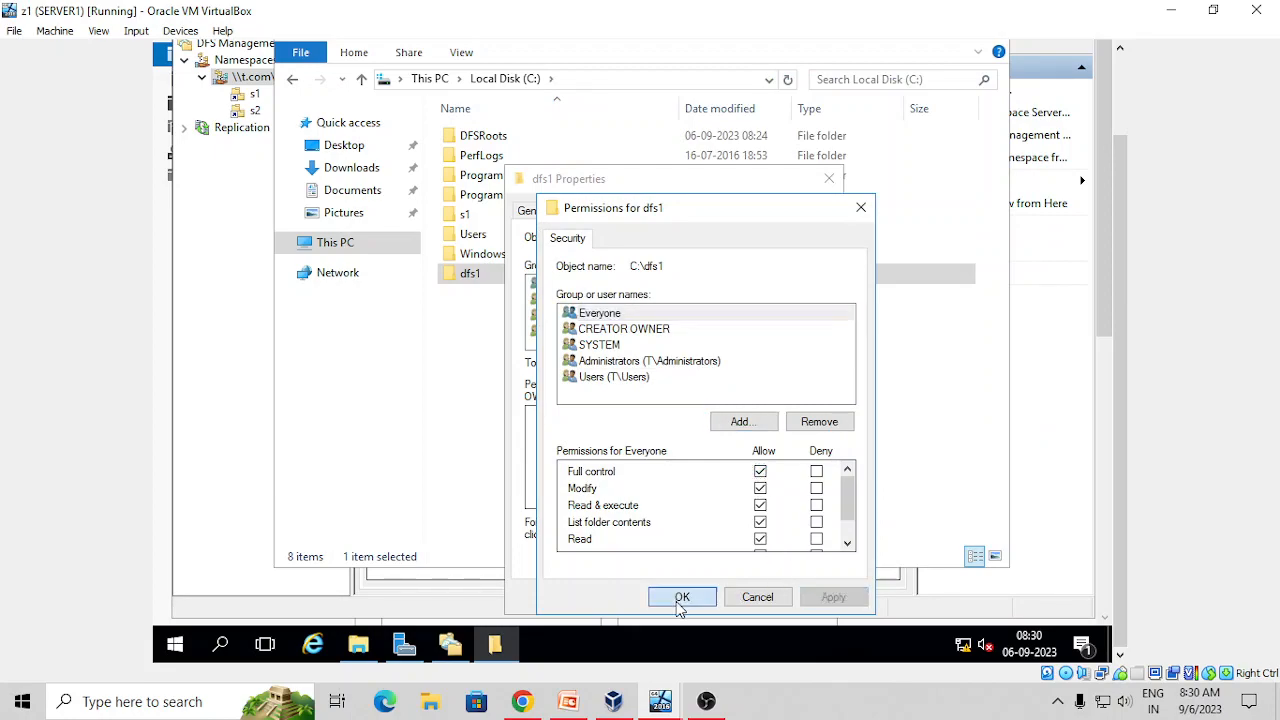
left_click(650, 597)
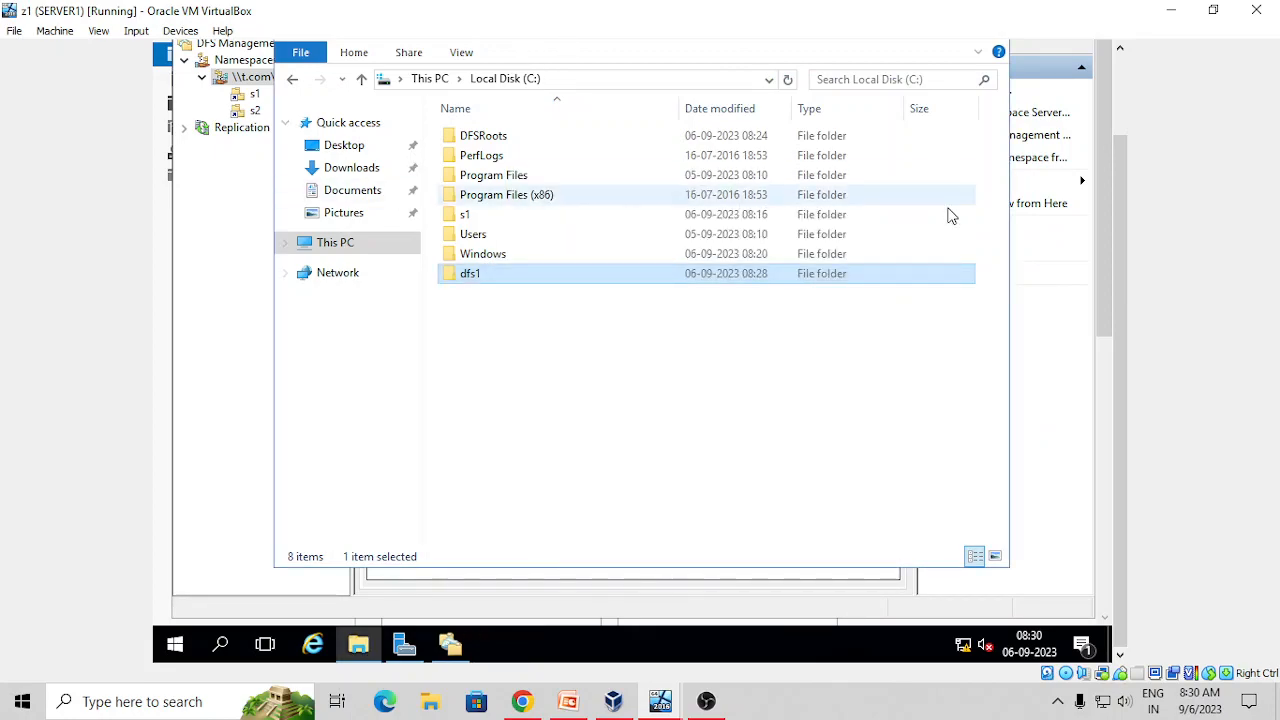
left_click_drag(1122, 317, 1126, 240)
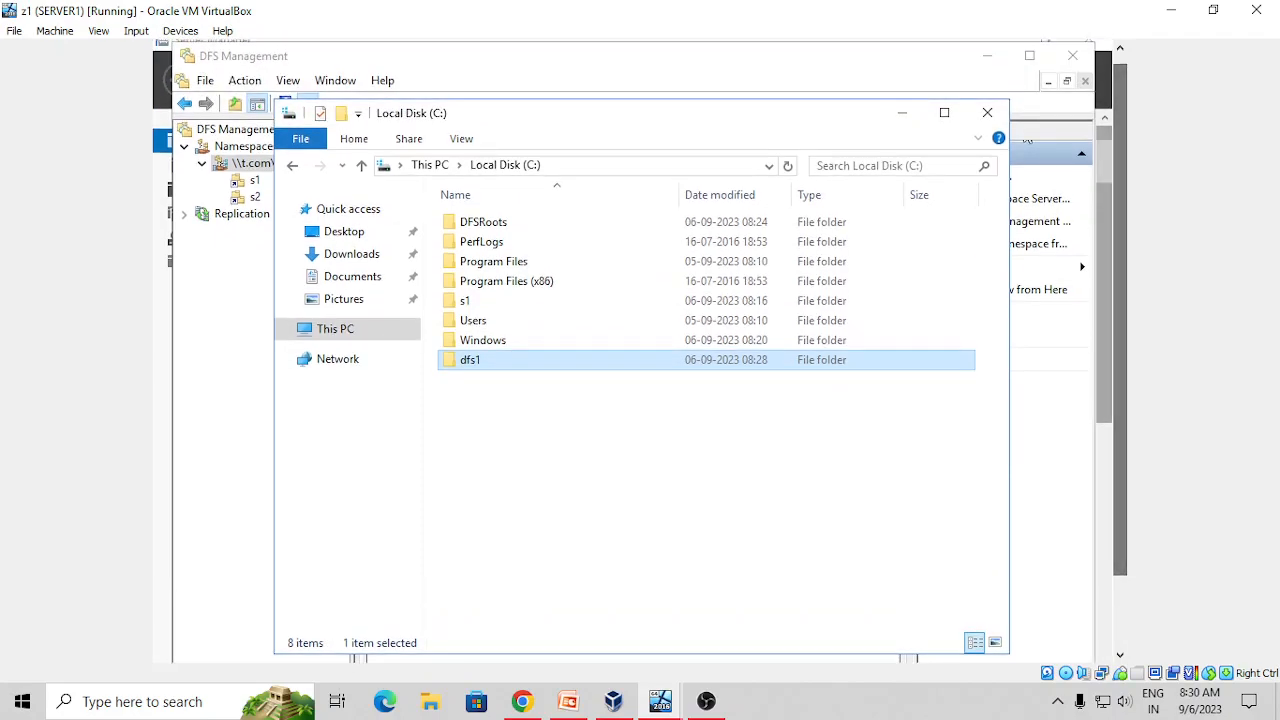
Close File Explorer and select Replication in DFS Management, showing Domain System Volume
left_click(985, 112)
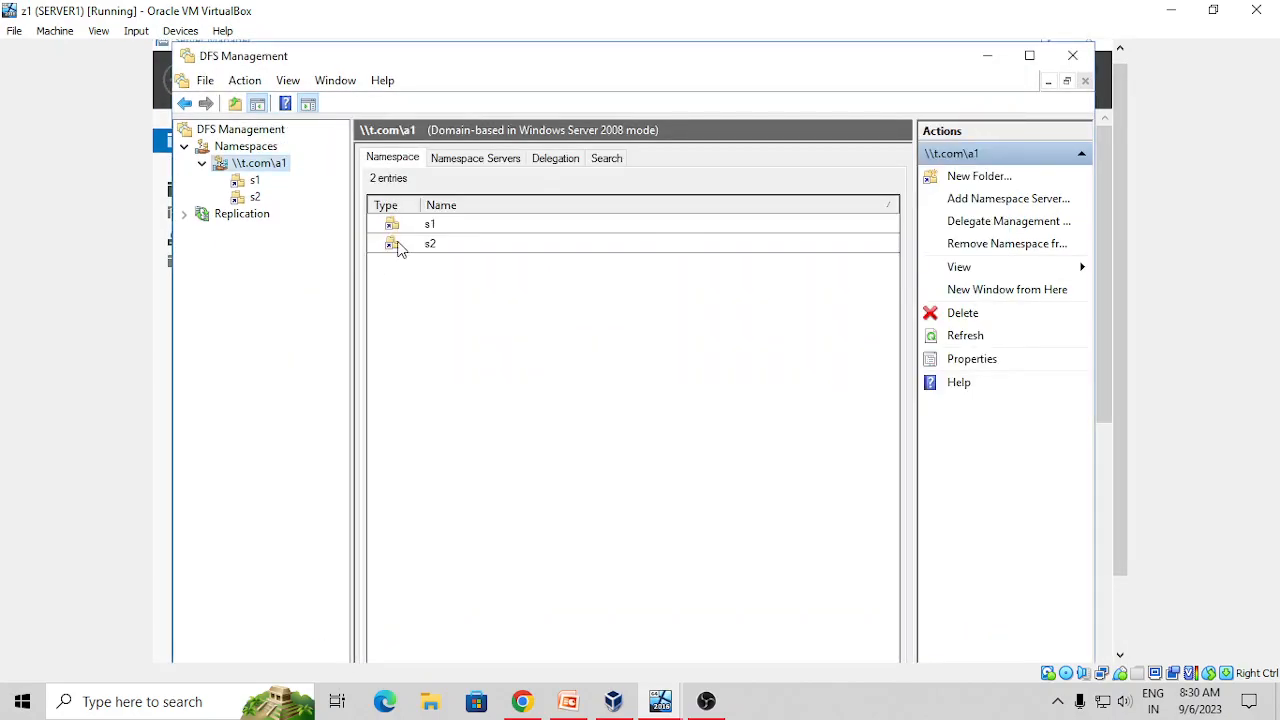
left_click(185, 215)
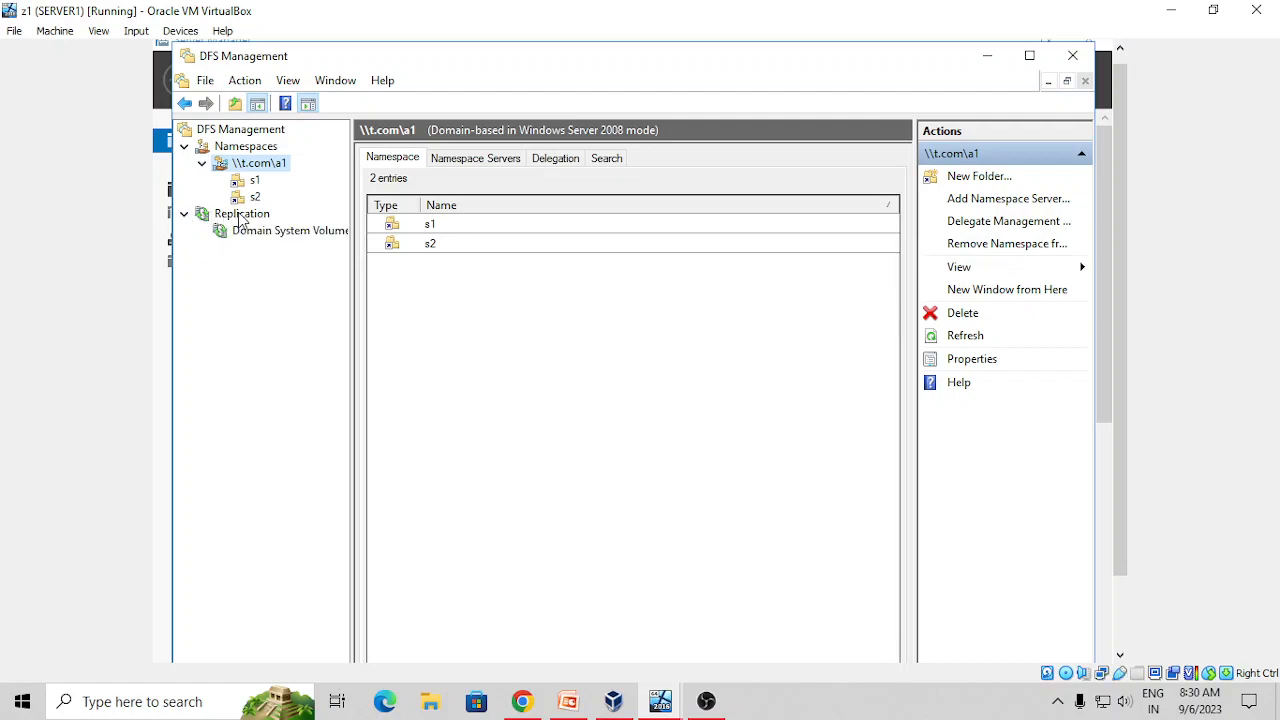
left_click(241, 216)
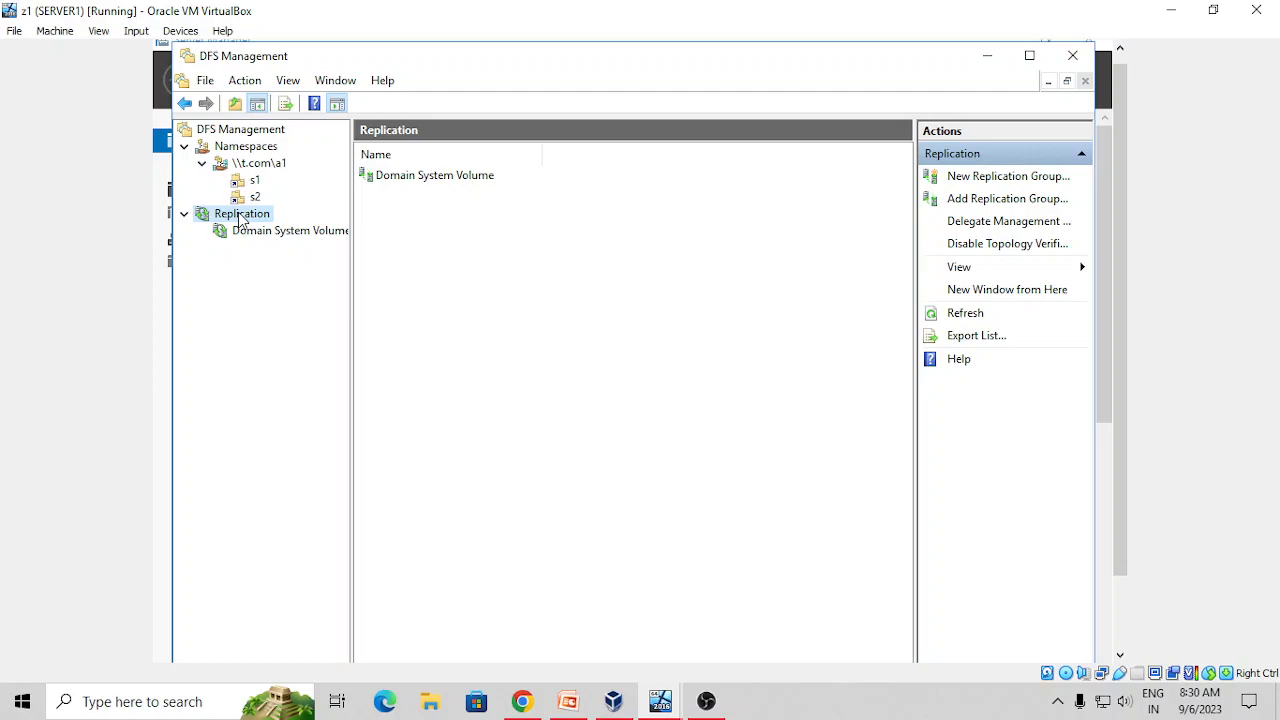
right_click(240, 219)
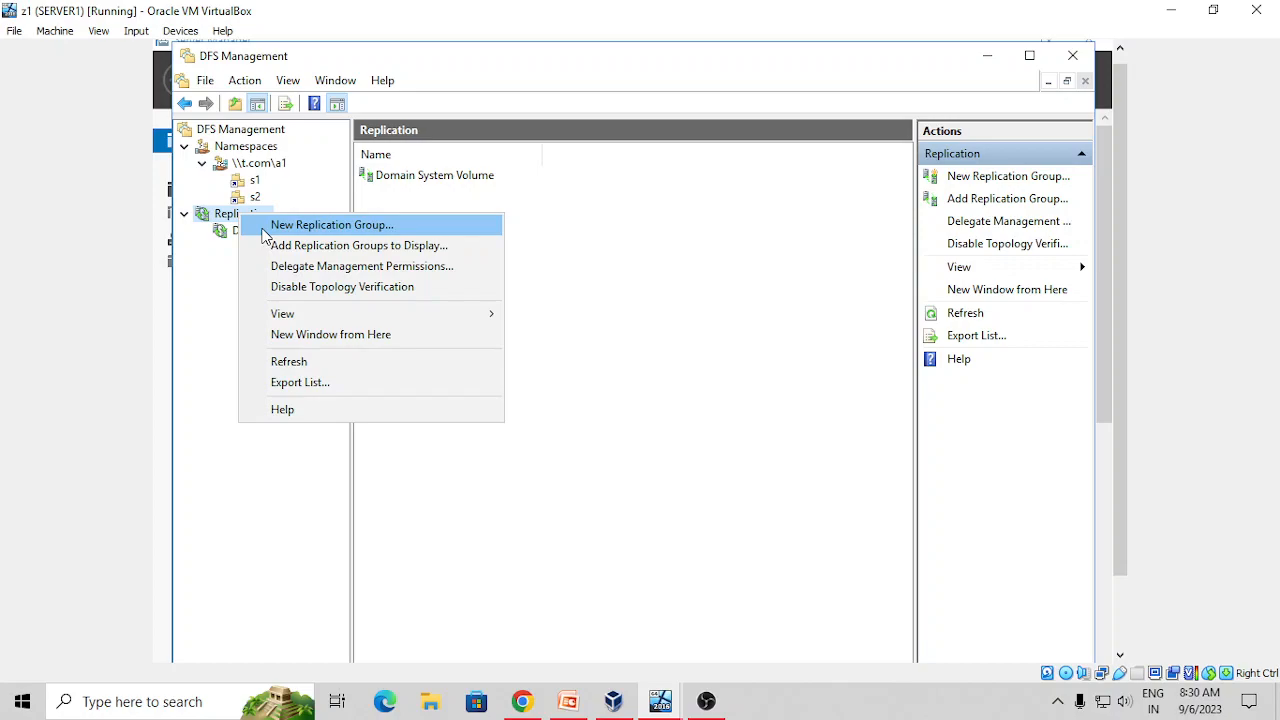
Start a new multipurpose replication group named g1
left_click(263, 228)
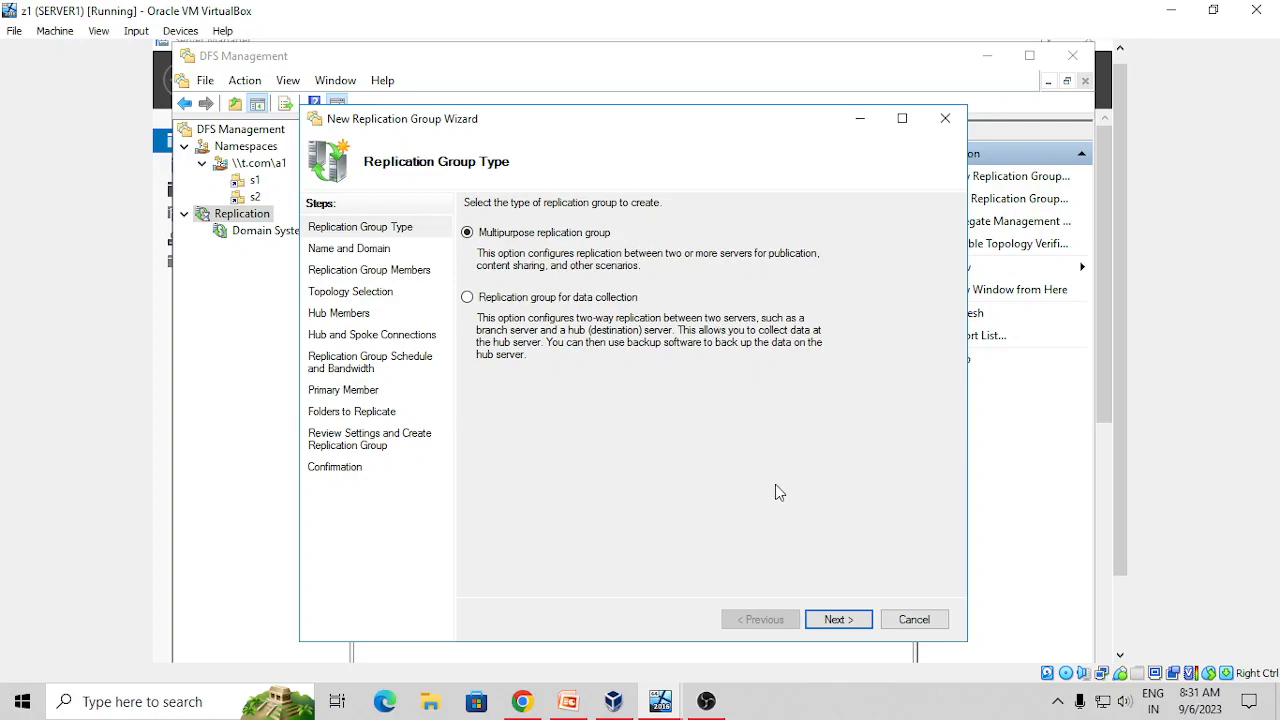
left_click(838, 620)
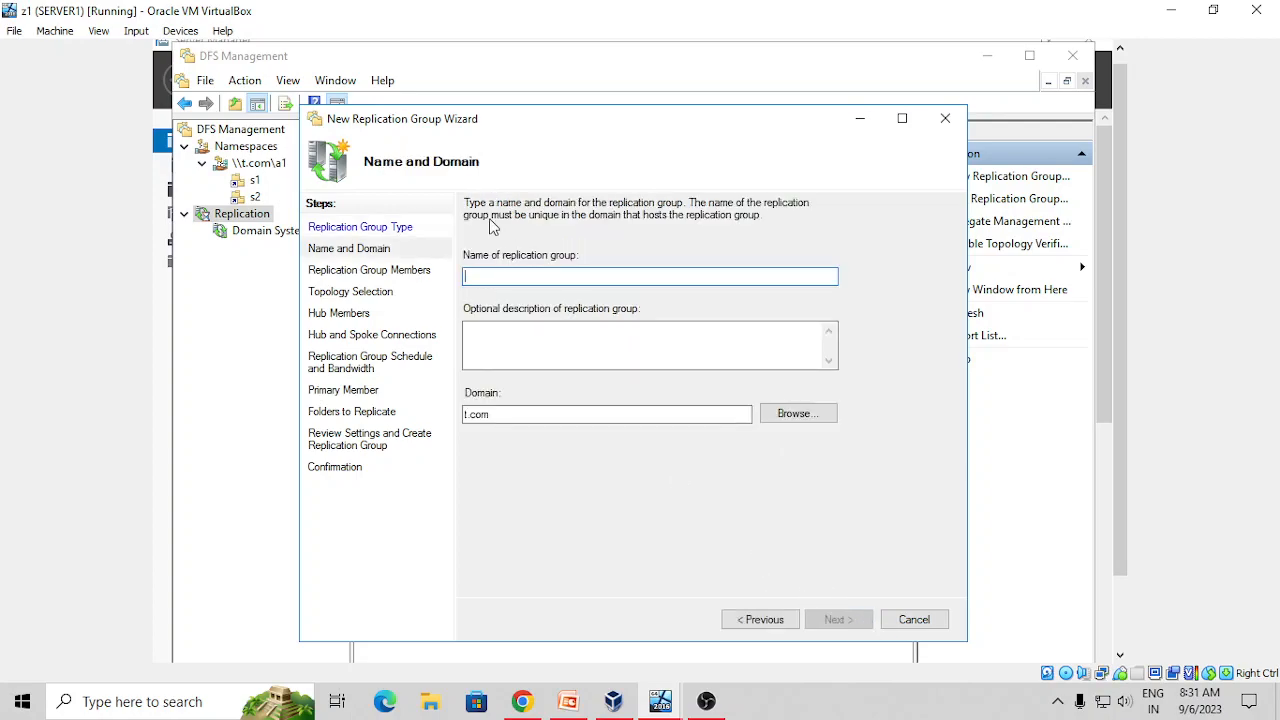
type("g1")
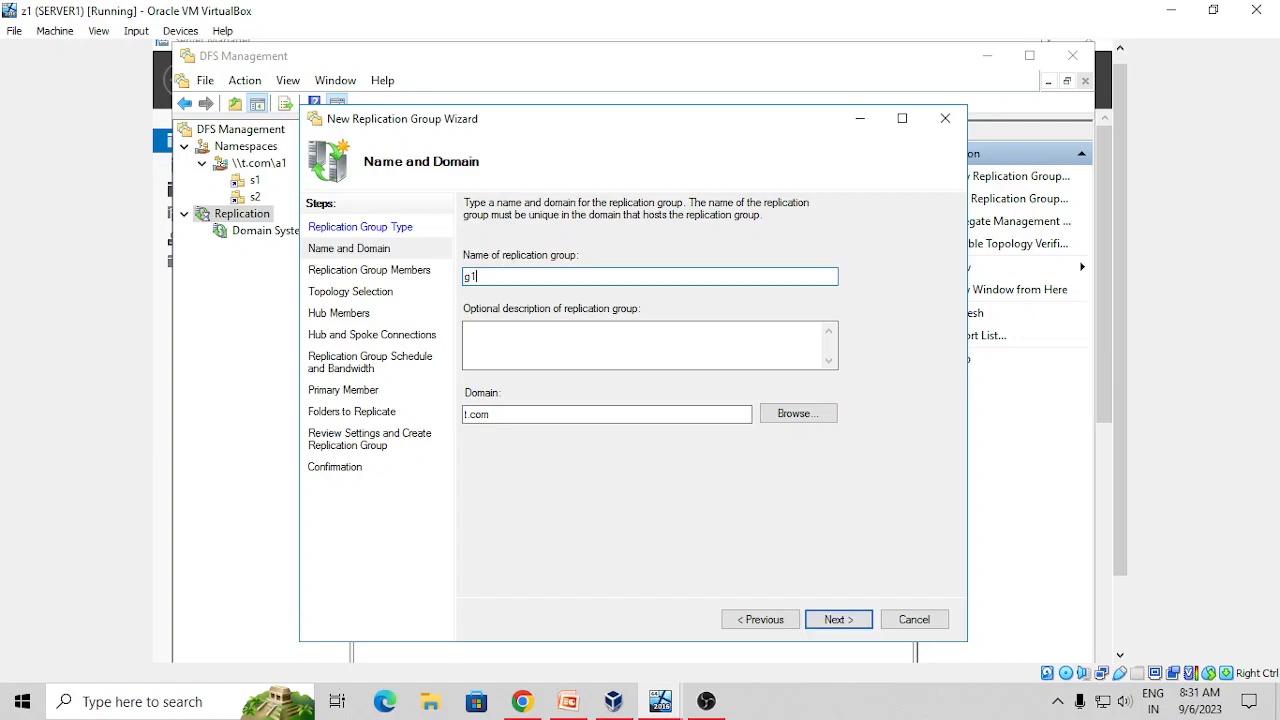
left_click(822, 621)
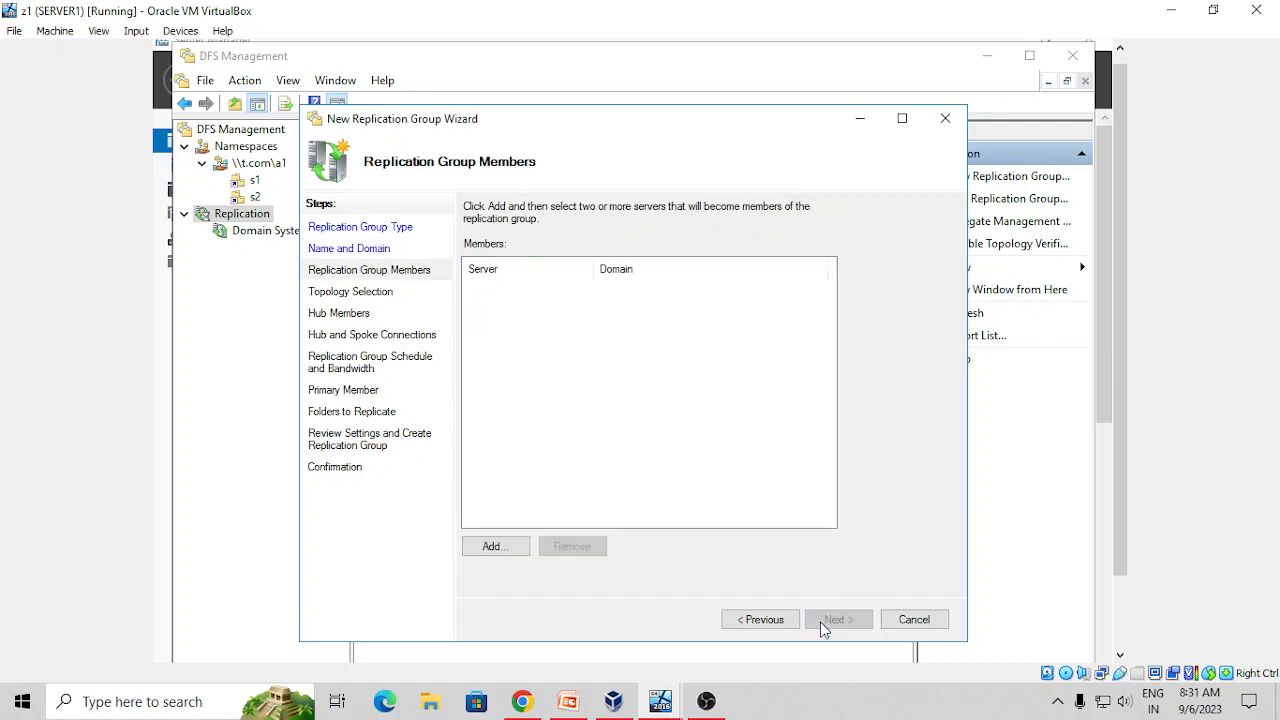
Add WIN-4MFO0KQ81OM and WIN-96HDTKSIH6I as the group's member servers
left_click(487, 549)
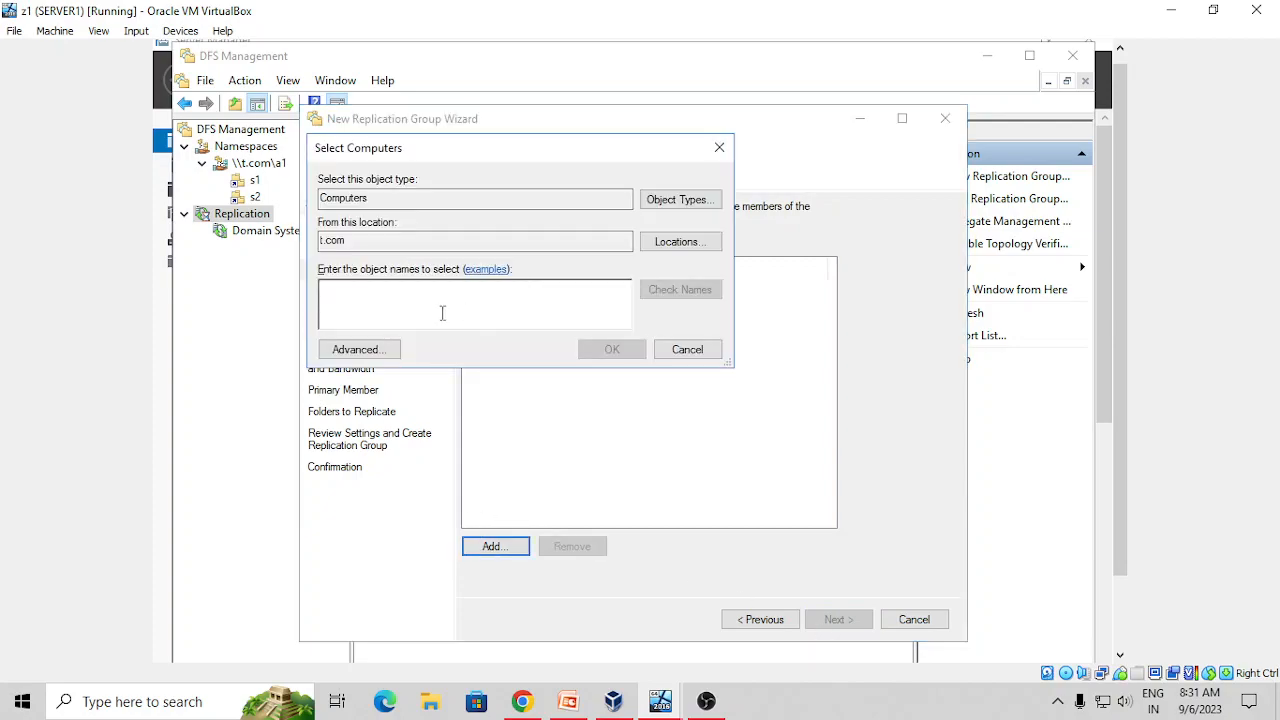
left_click(397, 354)
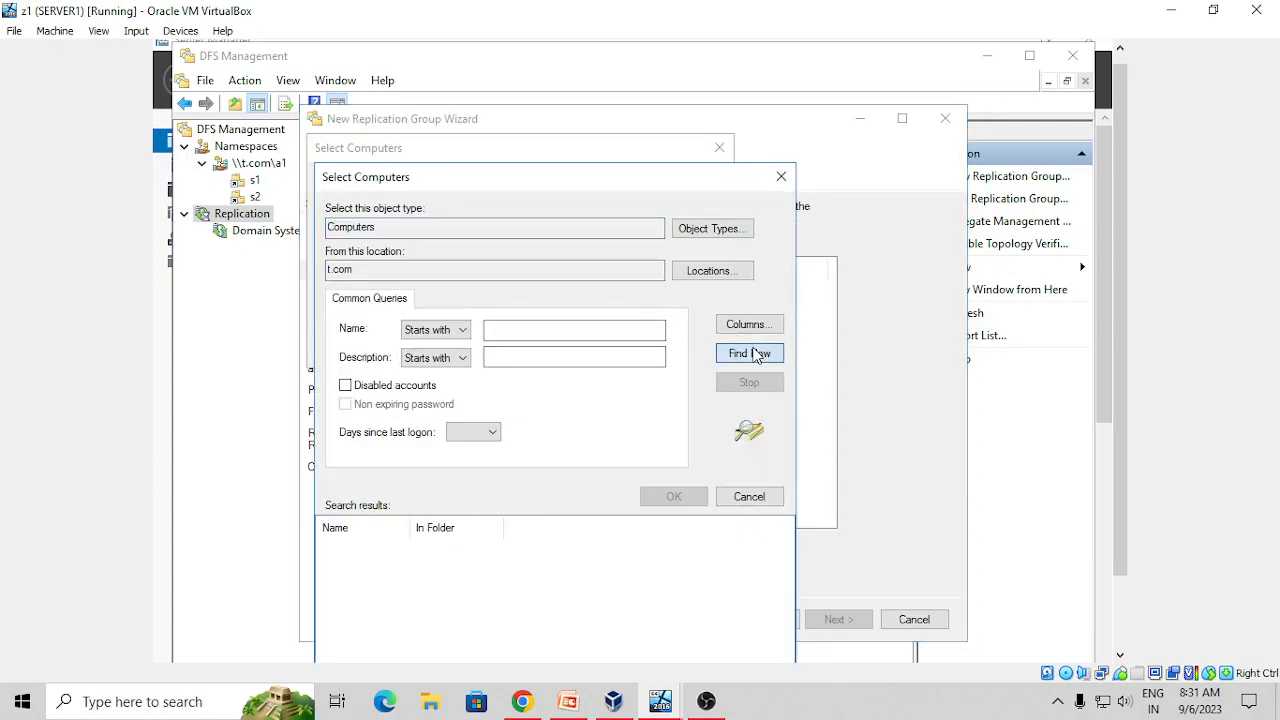
left_click(749, 353)
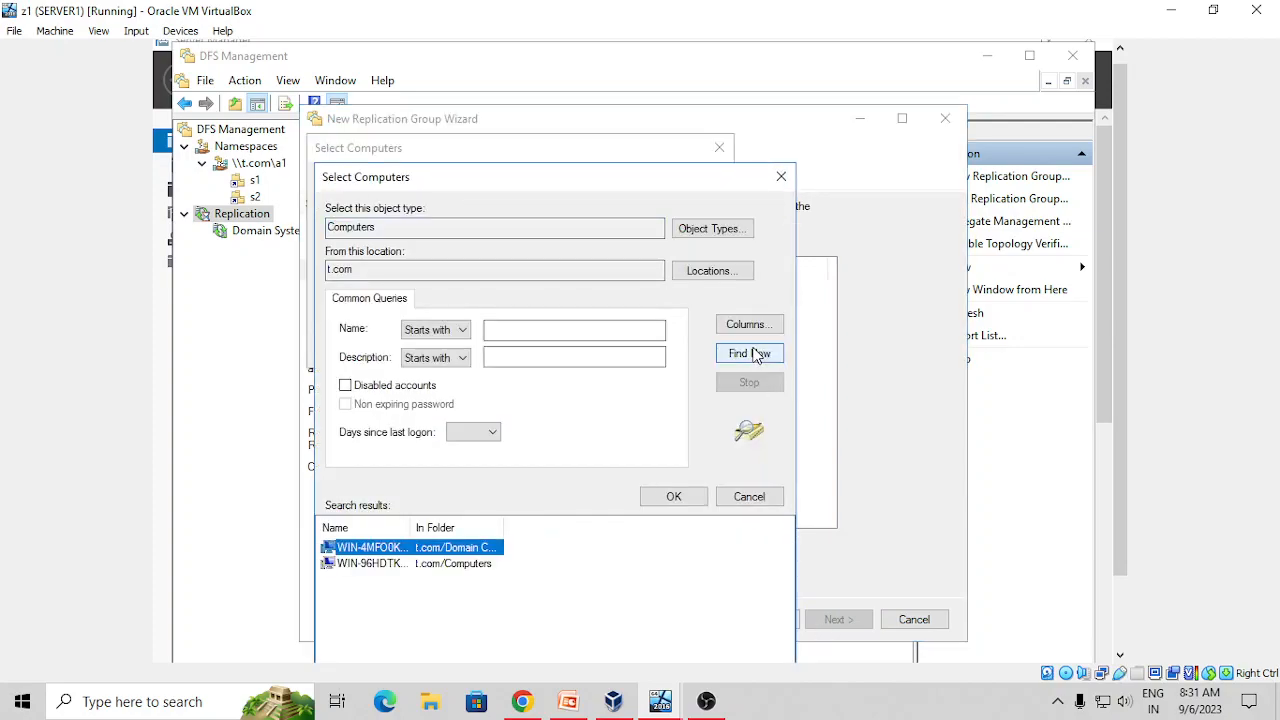
left_click(364, 564)
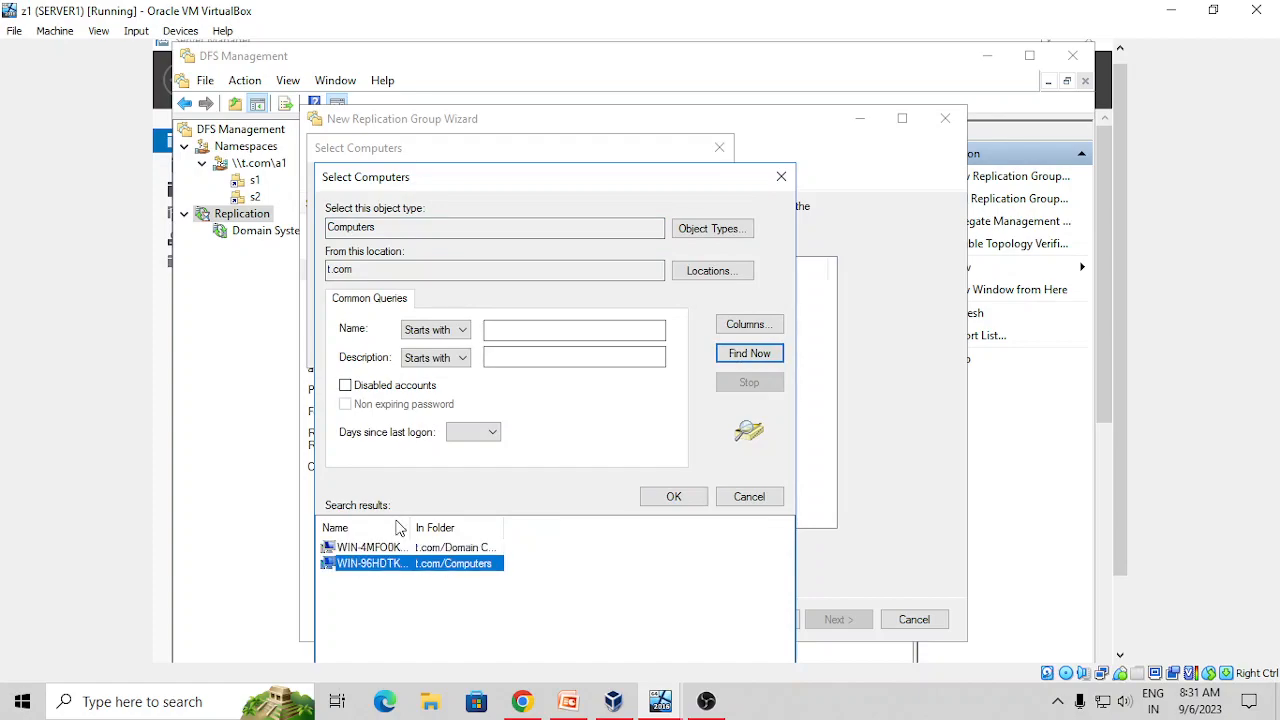
left_click(407, 553, "ctrl")
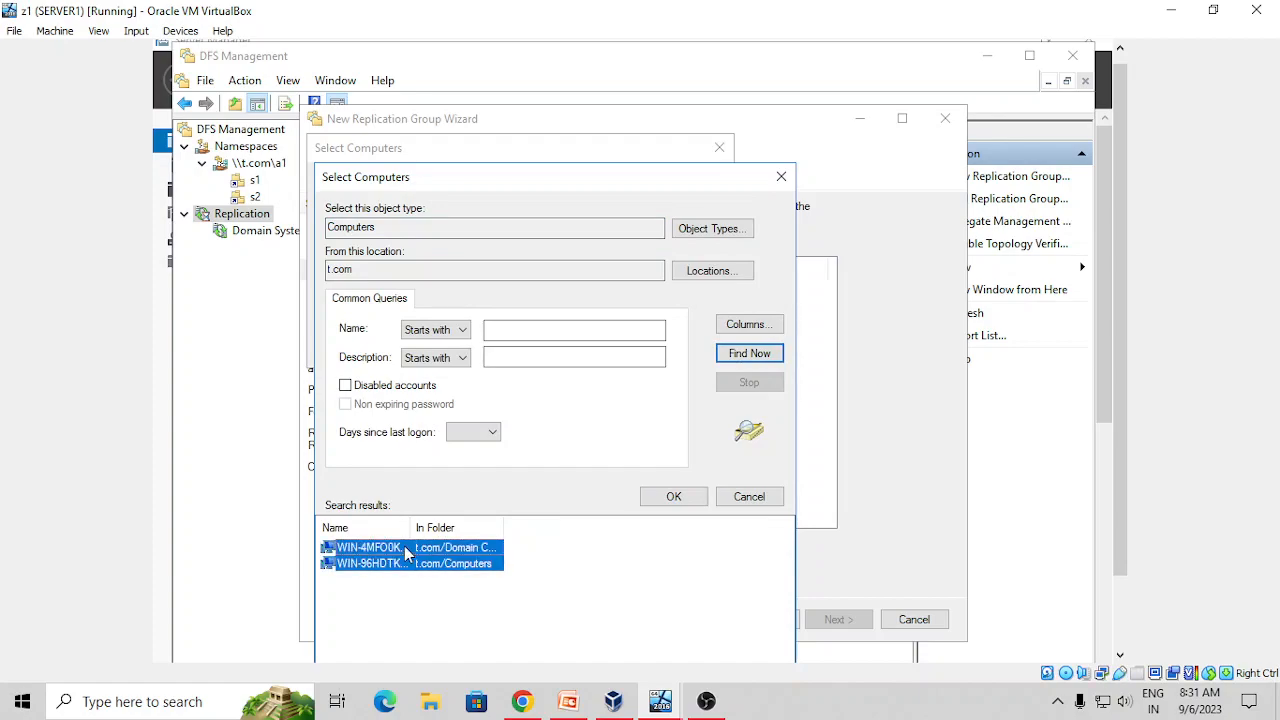
left_click(673, 496)
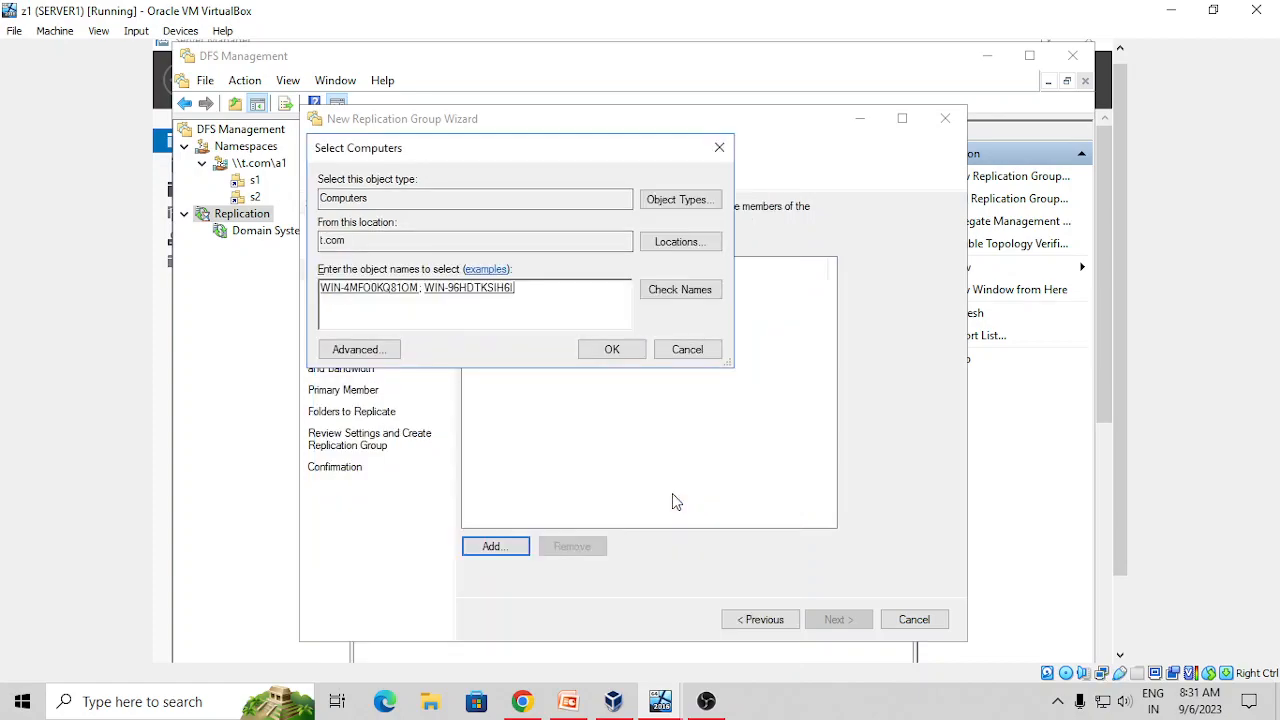
left_click(608, 349)
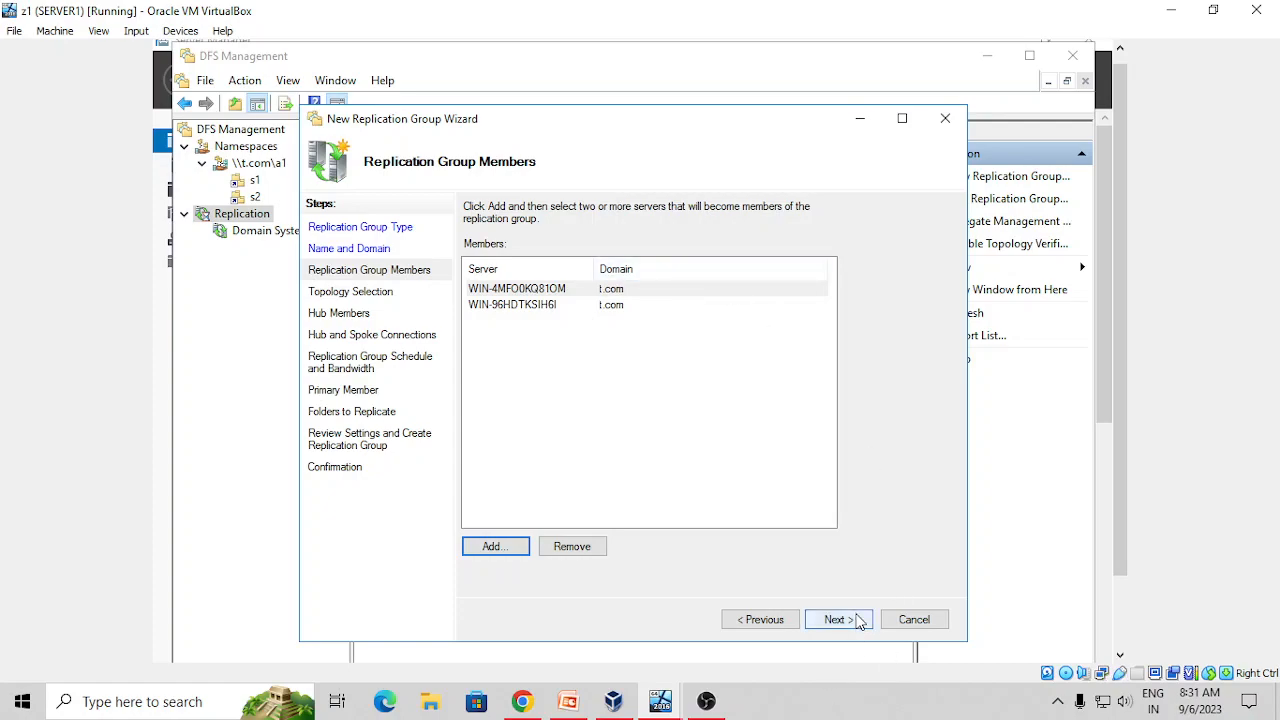
Accept full mesh topology and continuous Full-bandwidth replication, leaving the primary member unchosen
left_click(858, 621)
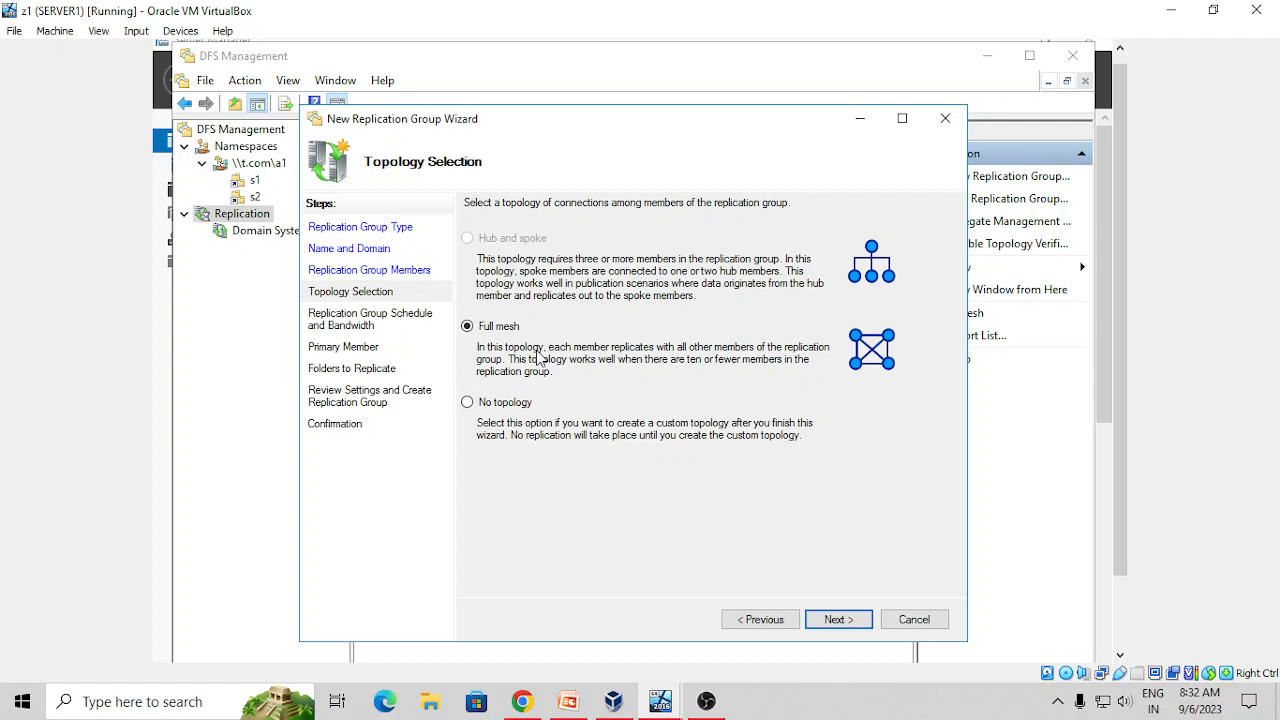
left_click(838, 620)
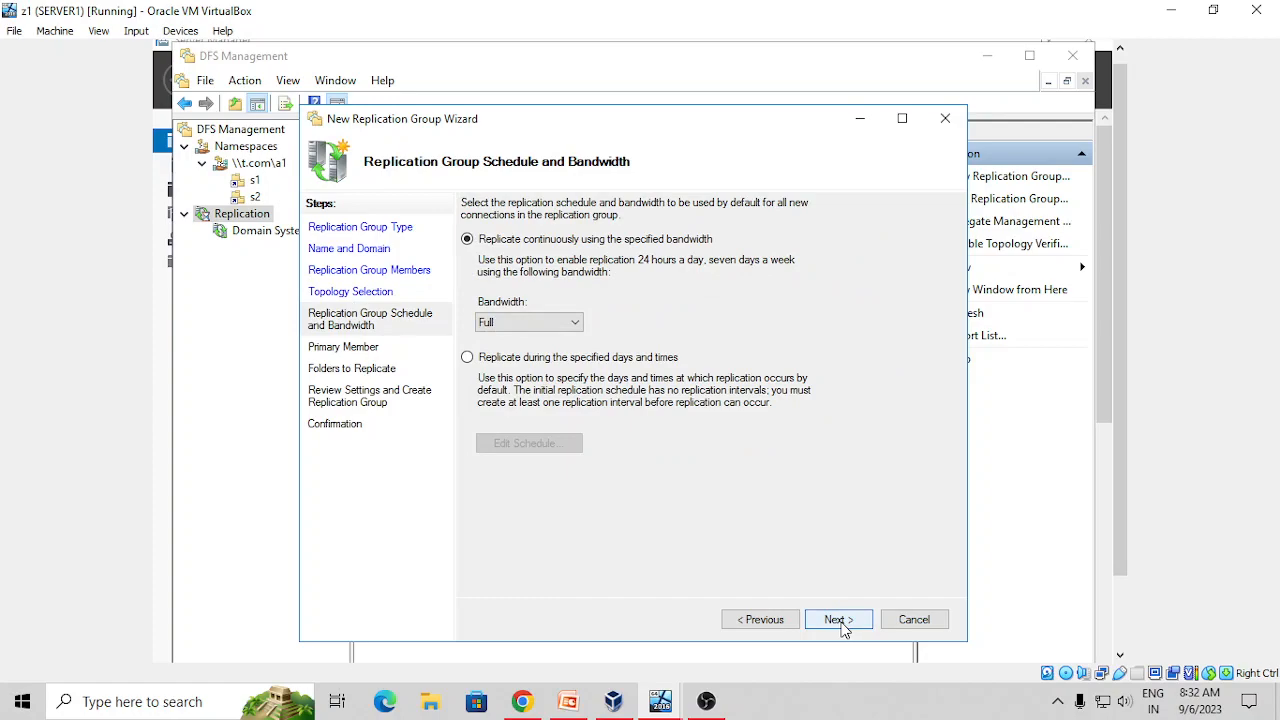
left_click(838, 620)
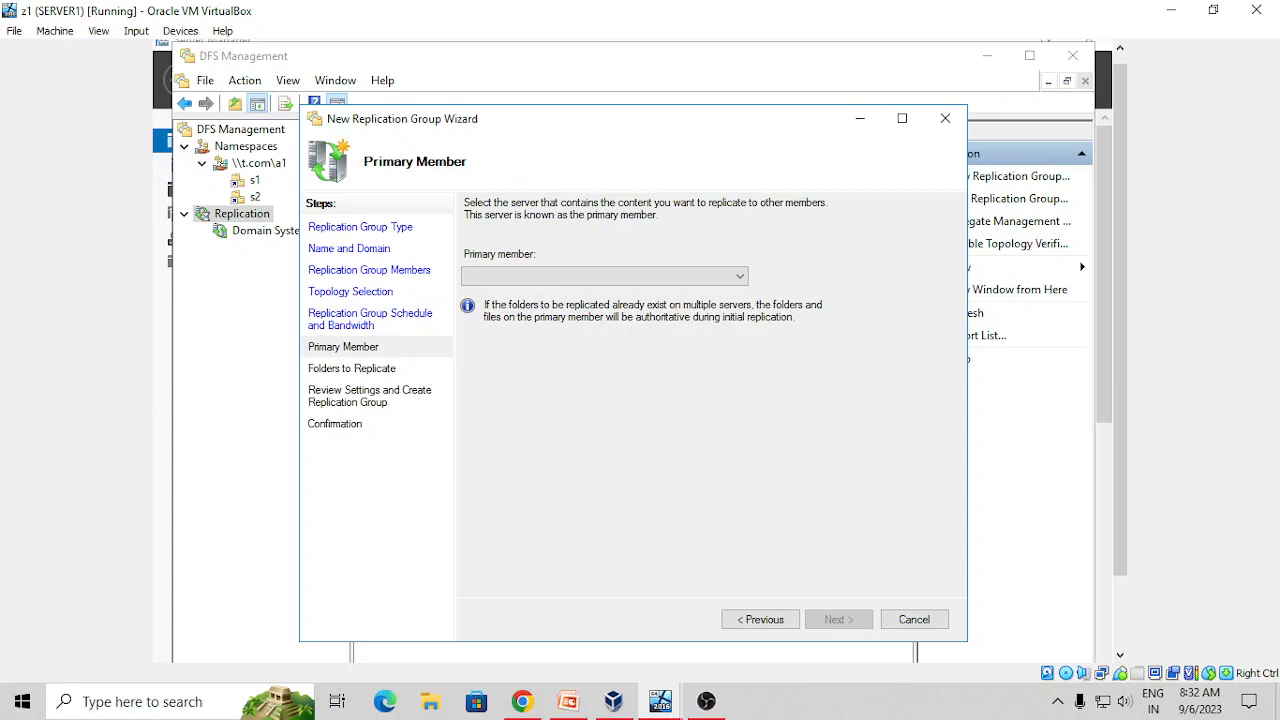
left_click(741, 278)
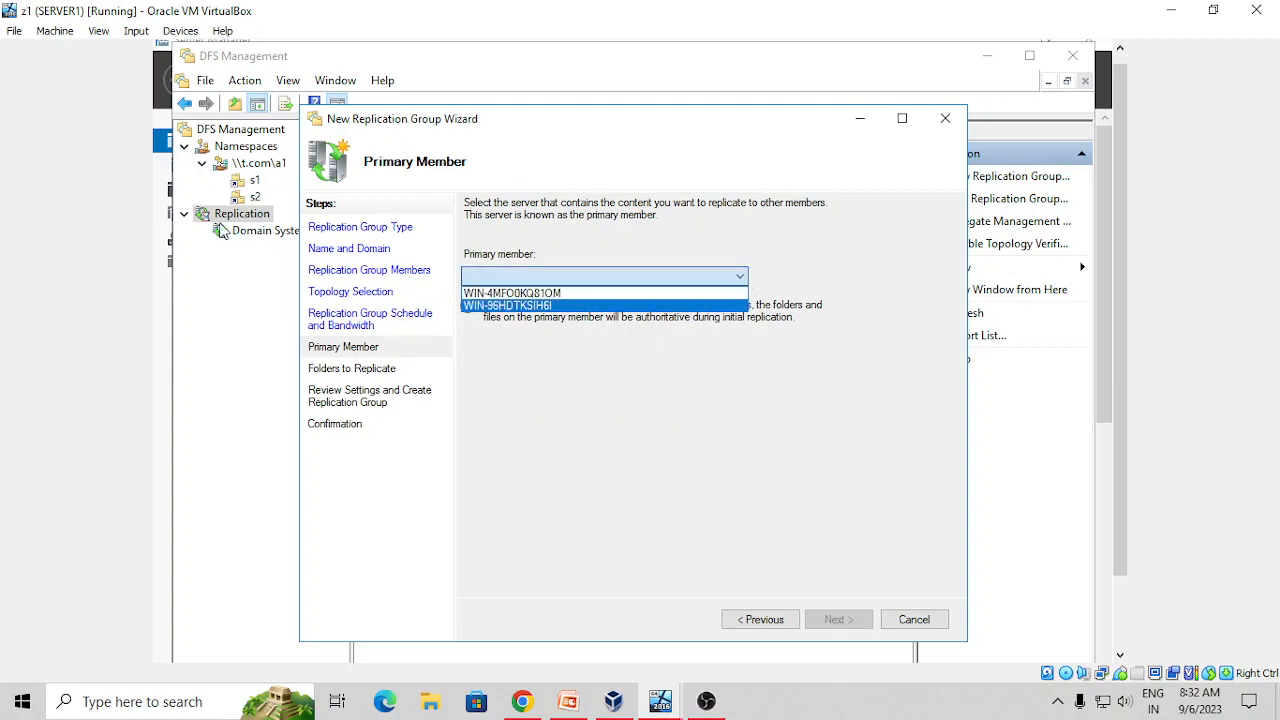
left_click(168, 288)
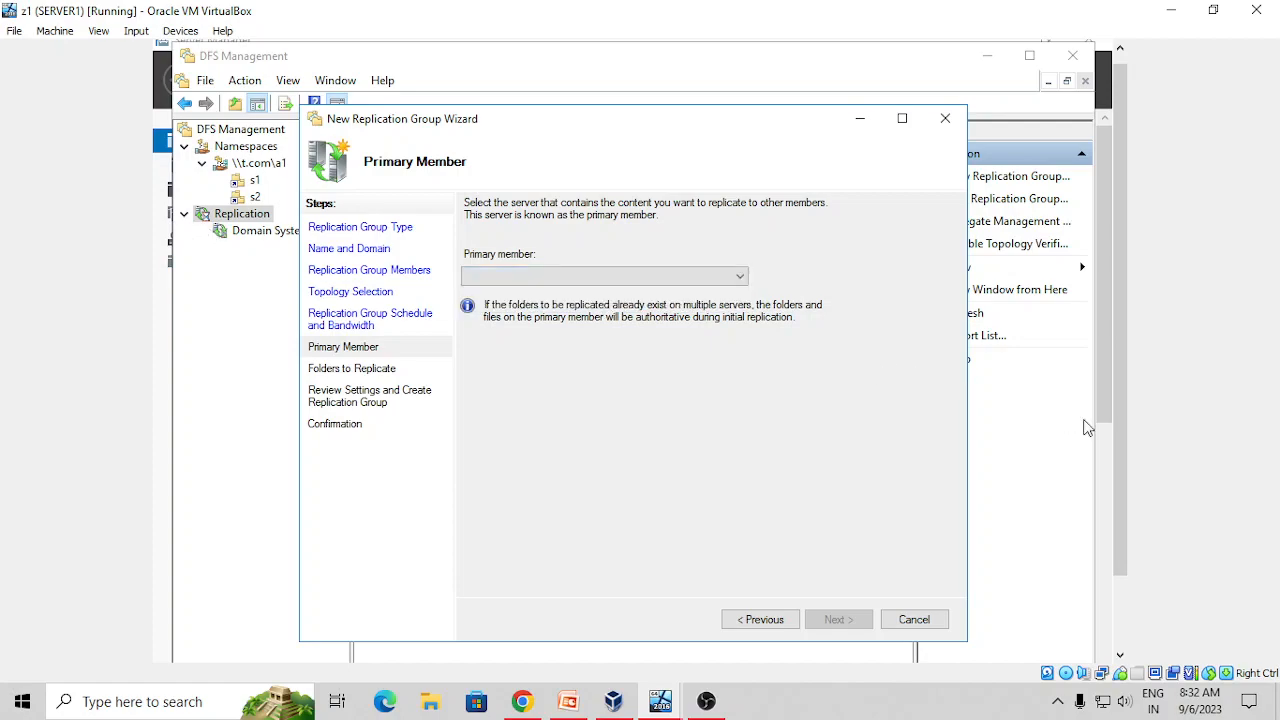
left_click_drag(1120, 510, 1118, 584)
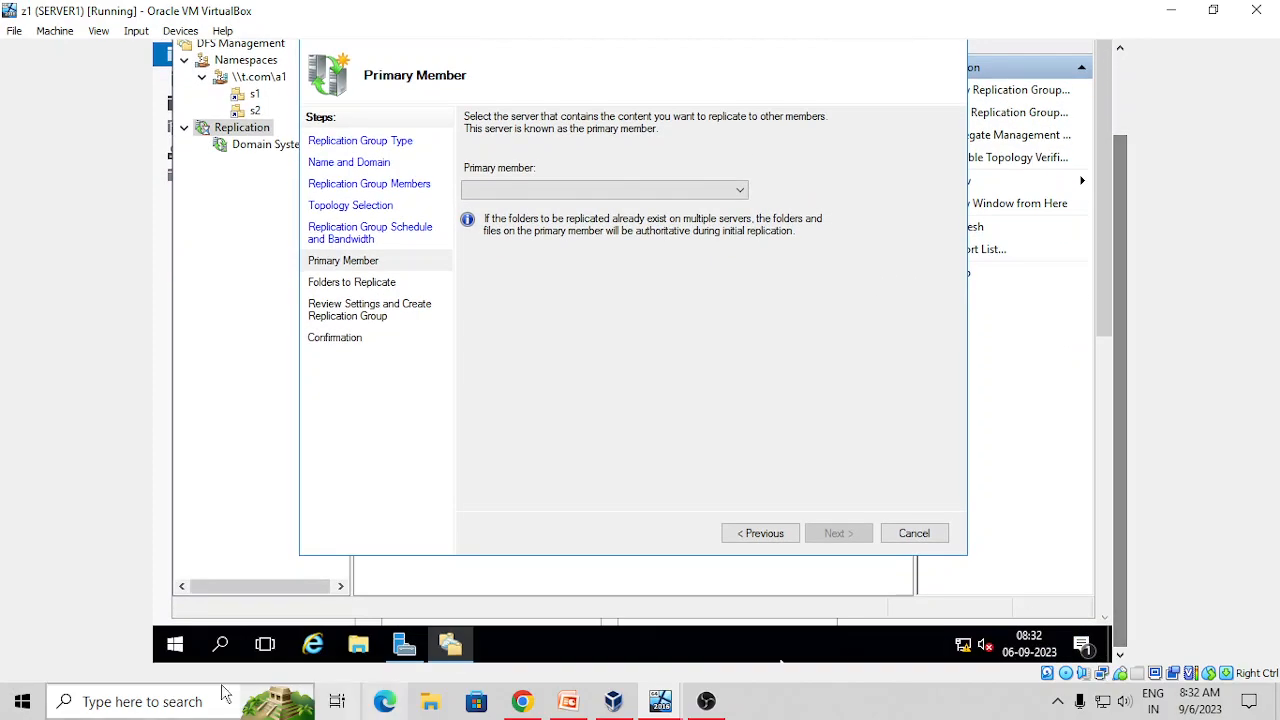
Check This PC's system properties to confirm the server name WIN-4MFO0KQ81OM
left_click(358, 646)
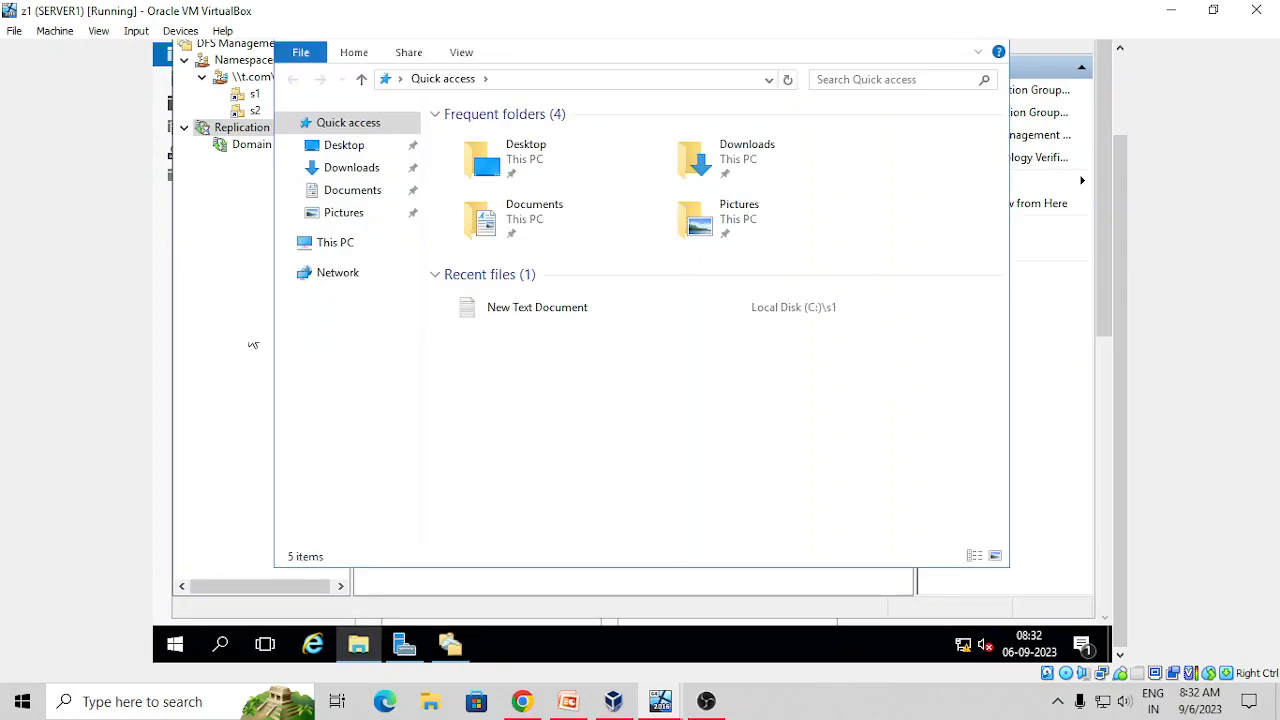
right_click(343, 250)
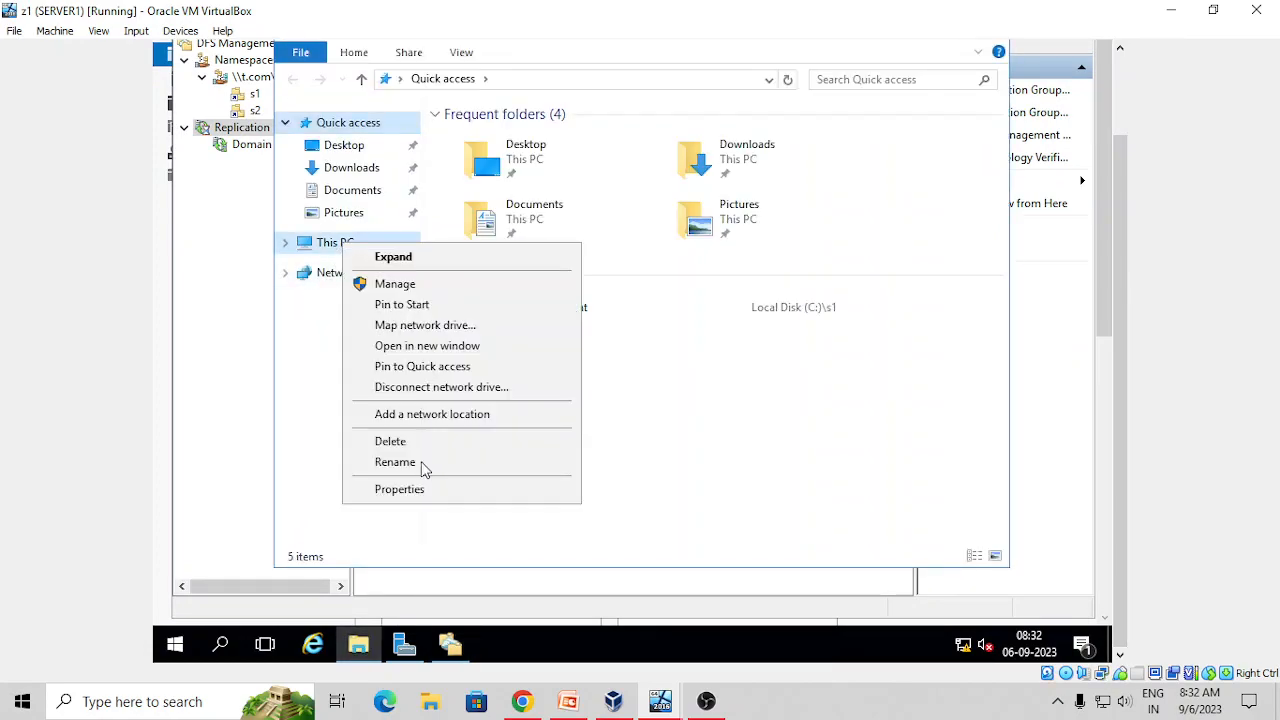
left_click(399, 489)
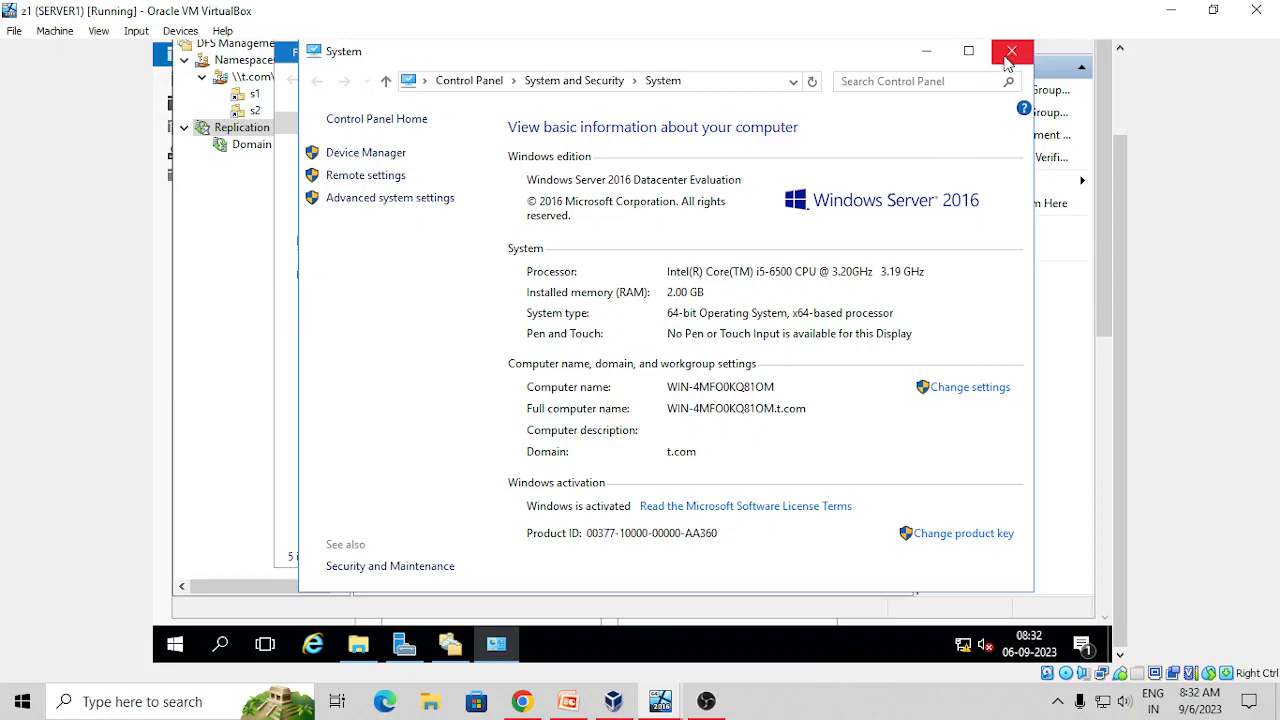
left_click(1012, 52)
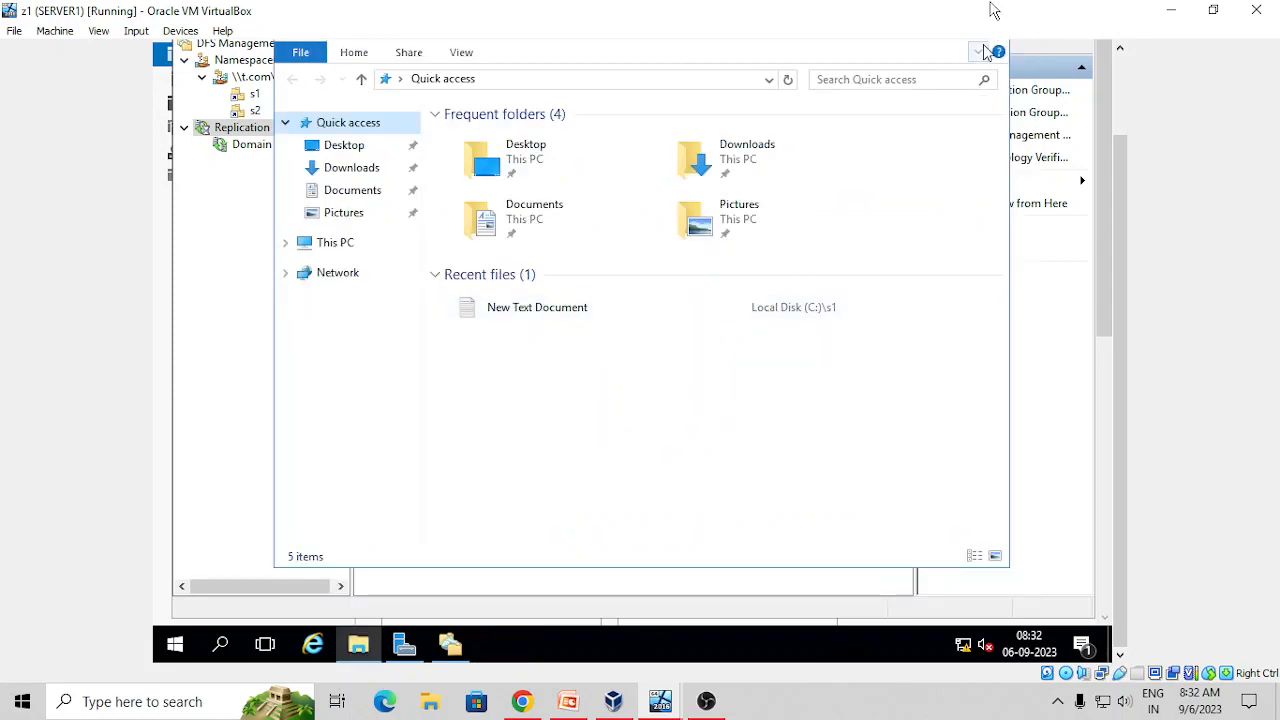
scroll(1114, 254, "up", 2)
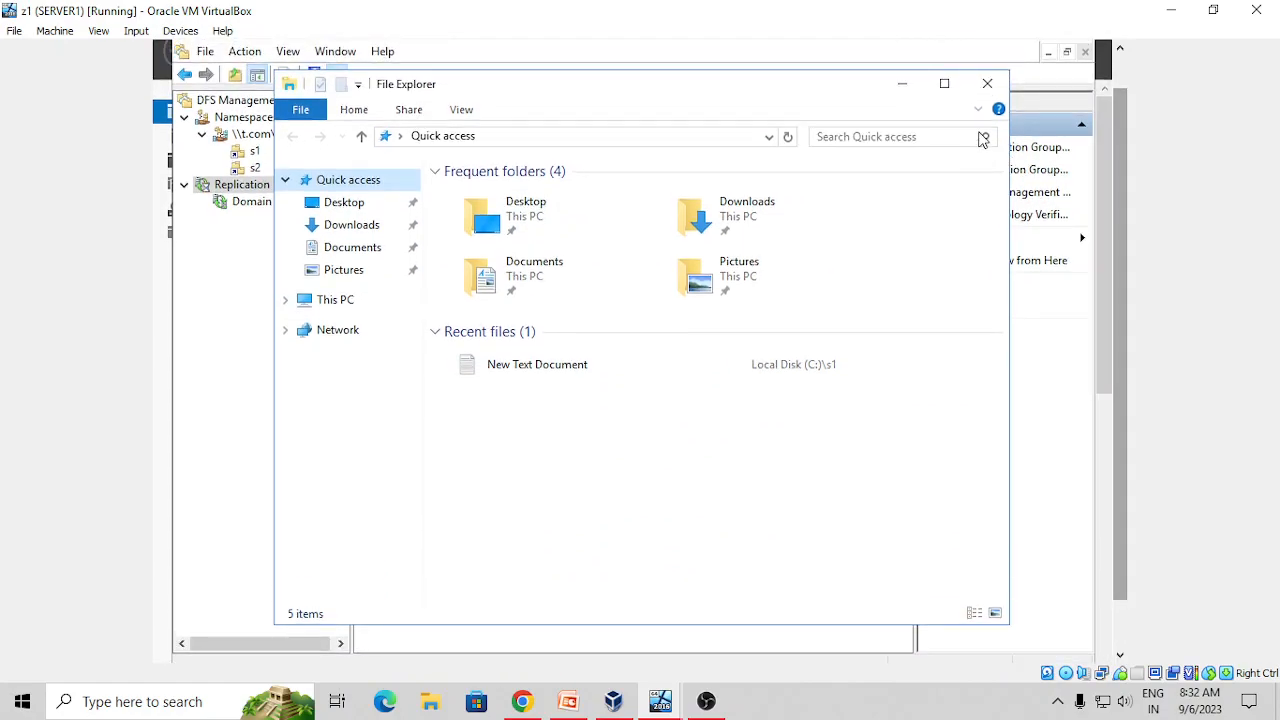
Close File Explorer and make WIN-4MFO0KQ81OM the primary member
left_click(985, 87)
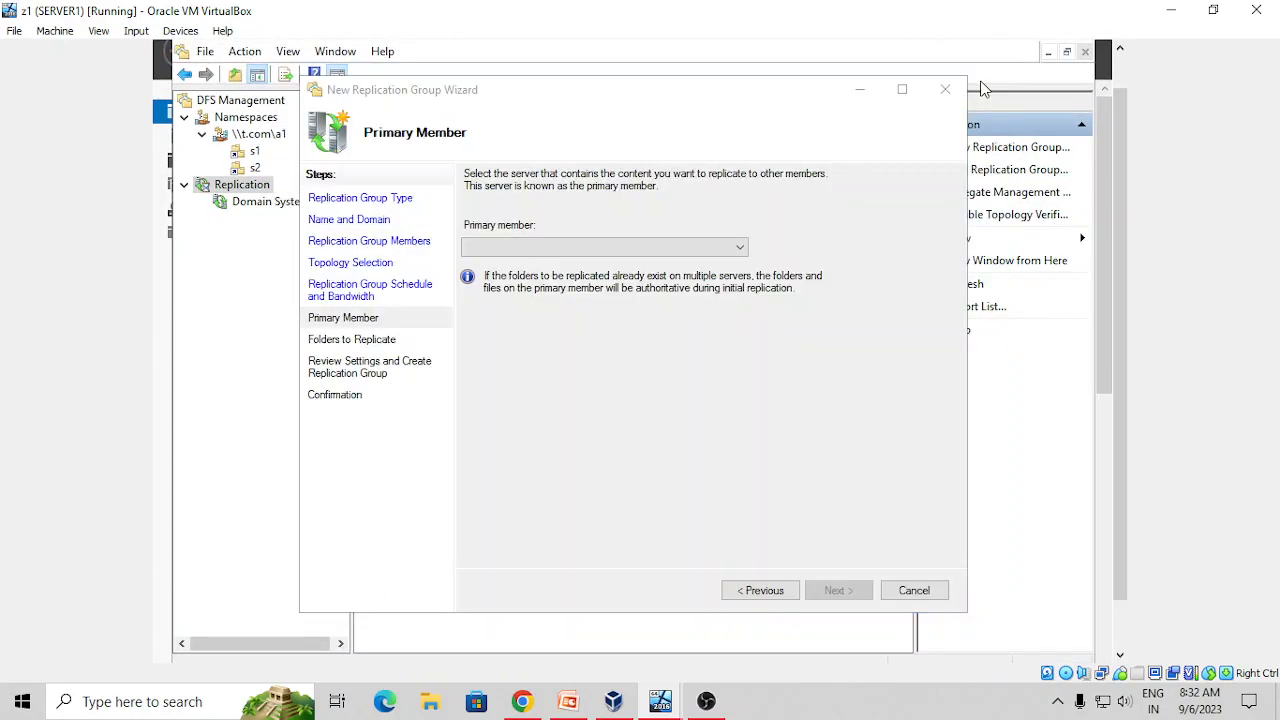
left_click(740, 249)
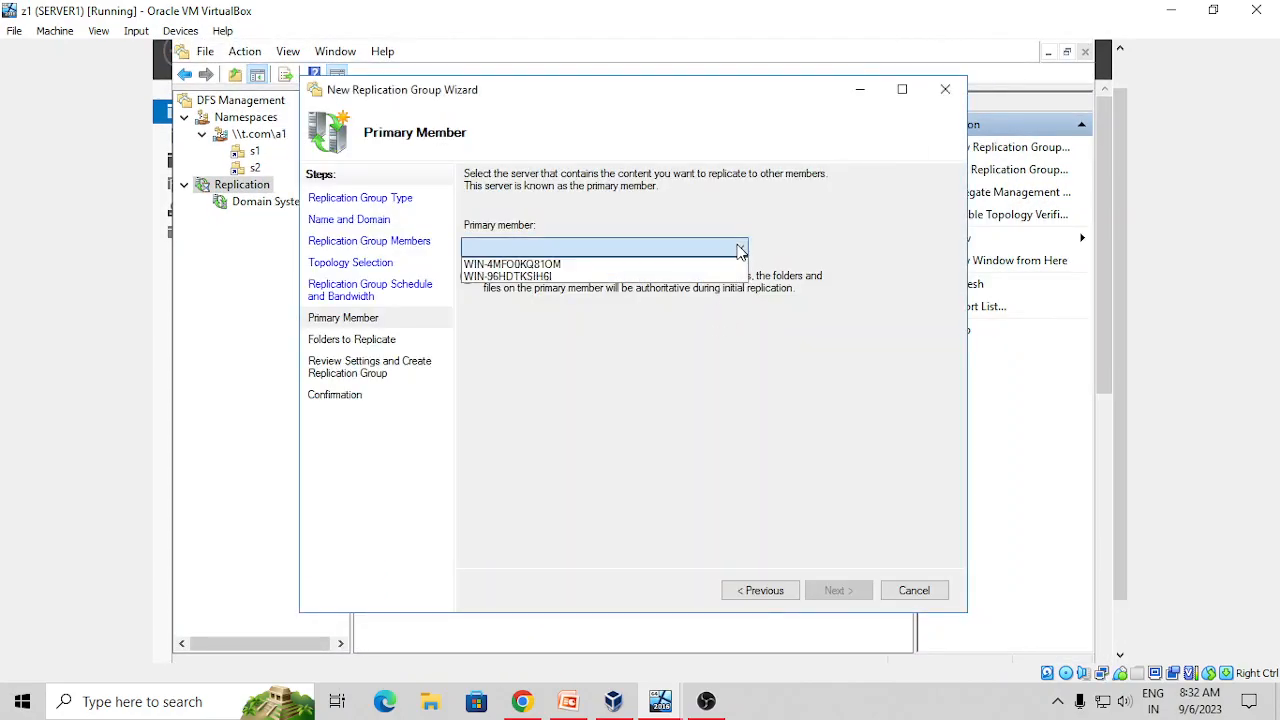
left_click(568, 264)
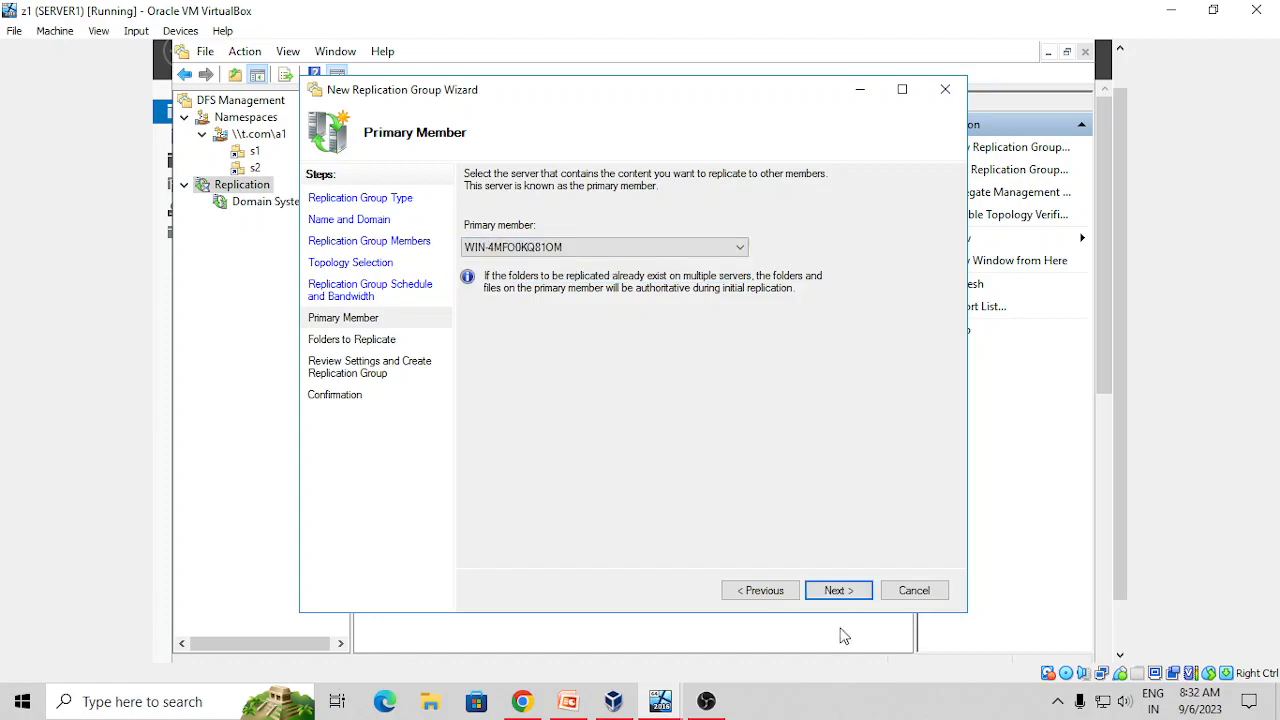
left_click(830, 594)
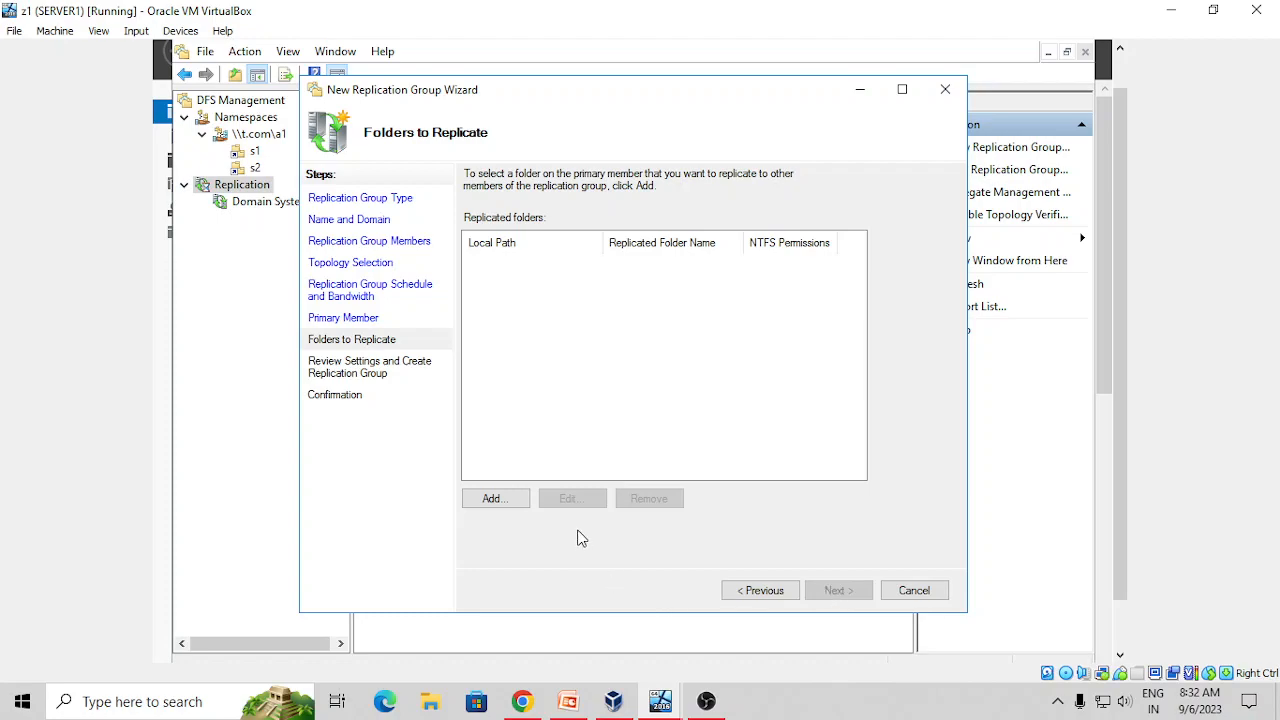
Add C:\dfs1 as the replicated folder named dfs1
left_click(497, 504)
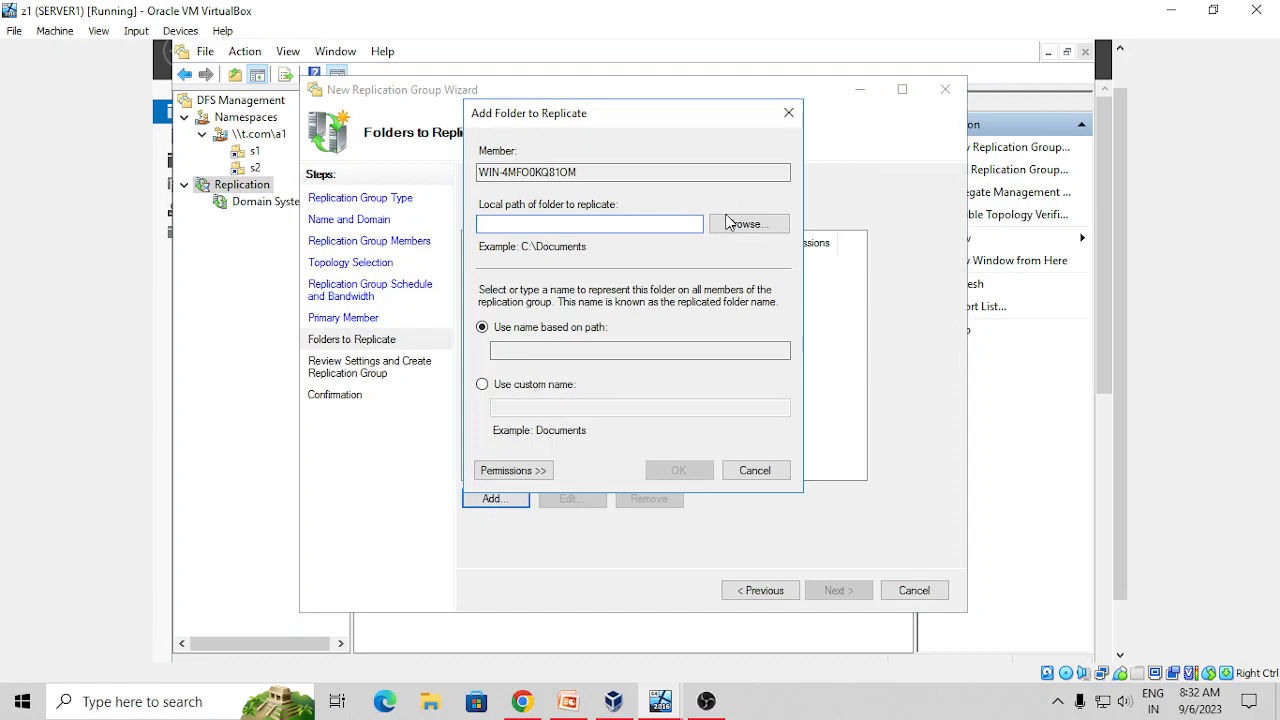
left_click(740, 226)
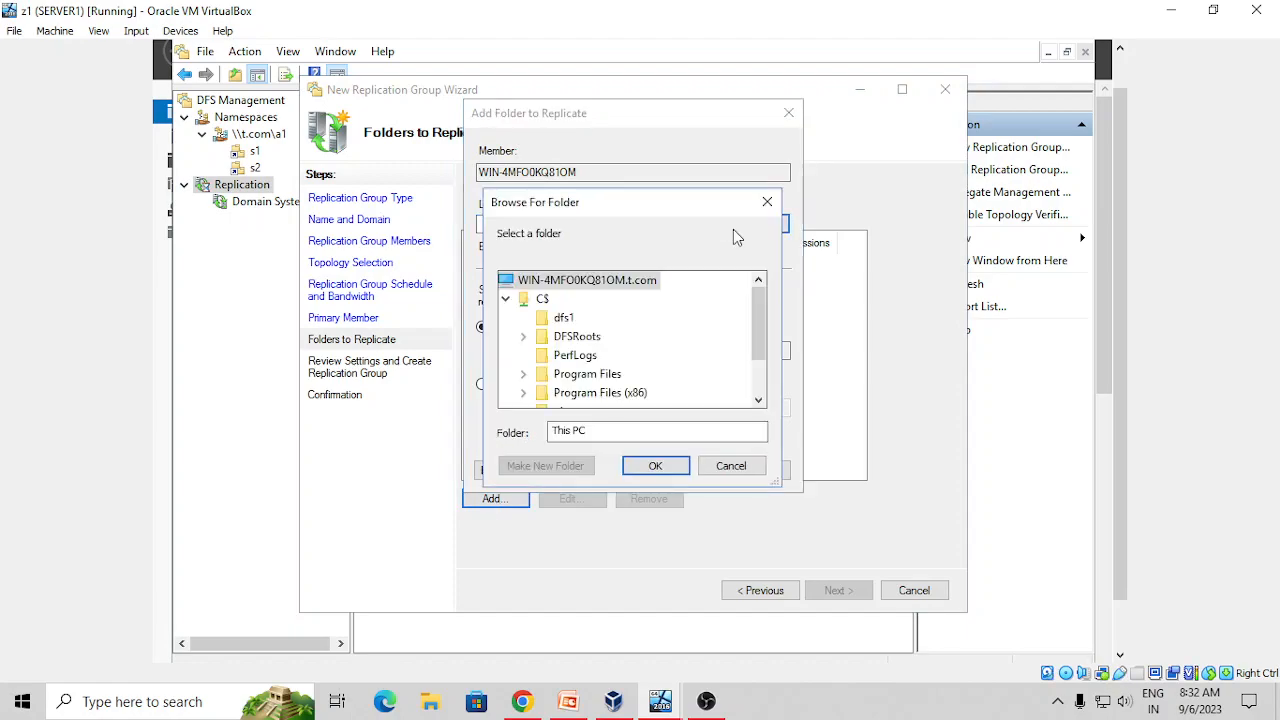
left_click(548, 318)
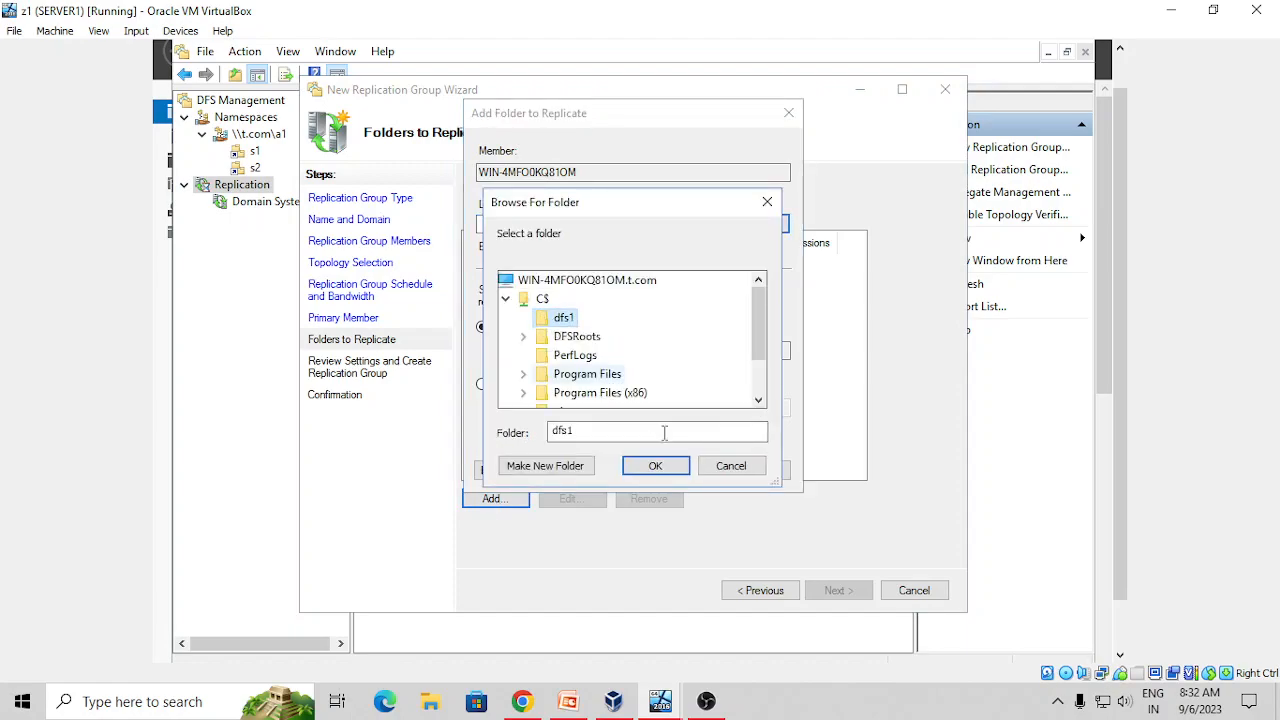
left_click(666, 470)
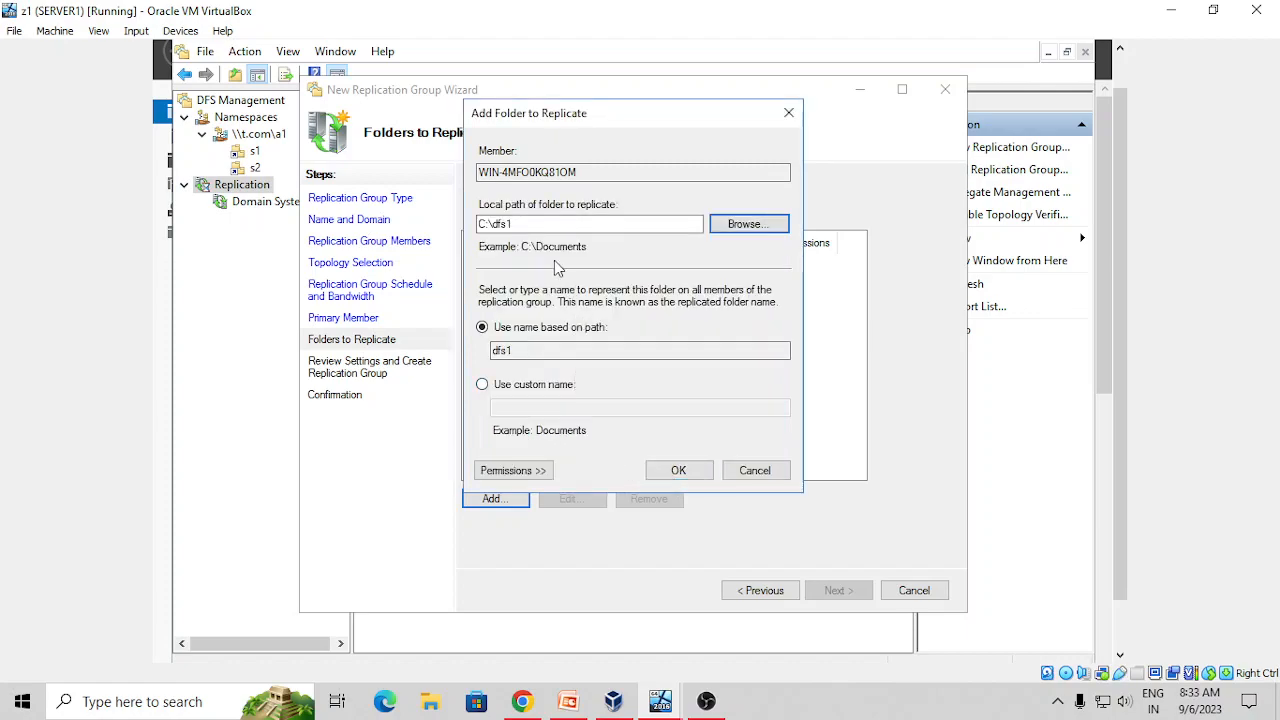
left_click(671, 470)
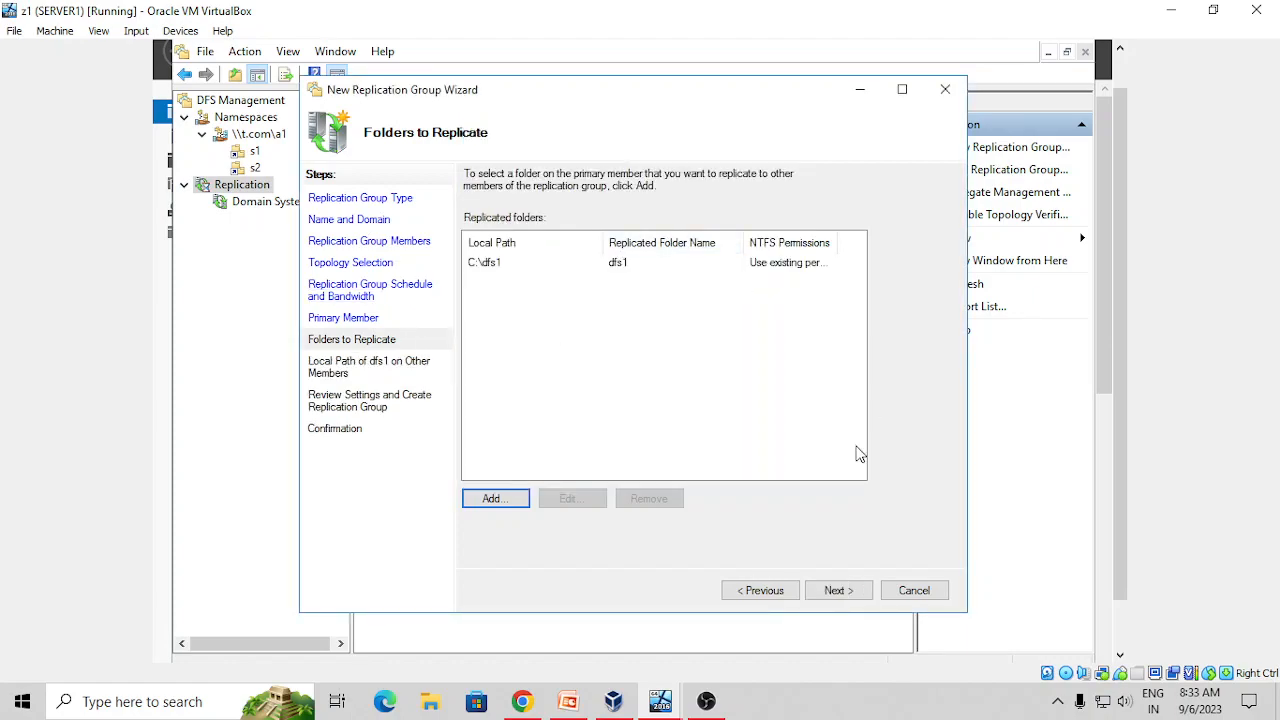
Move to dfs1's member paths, checking C:\dfs2 on the client VM before returning
left_click(838, 591)
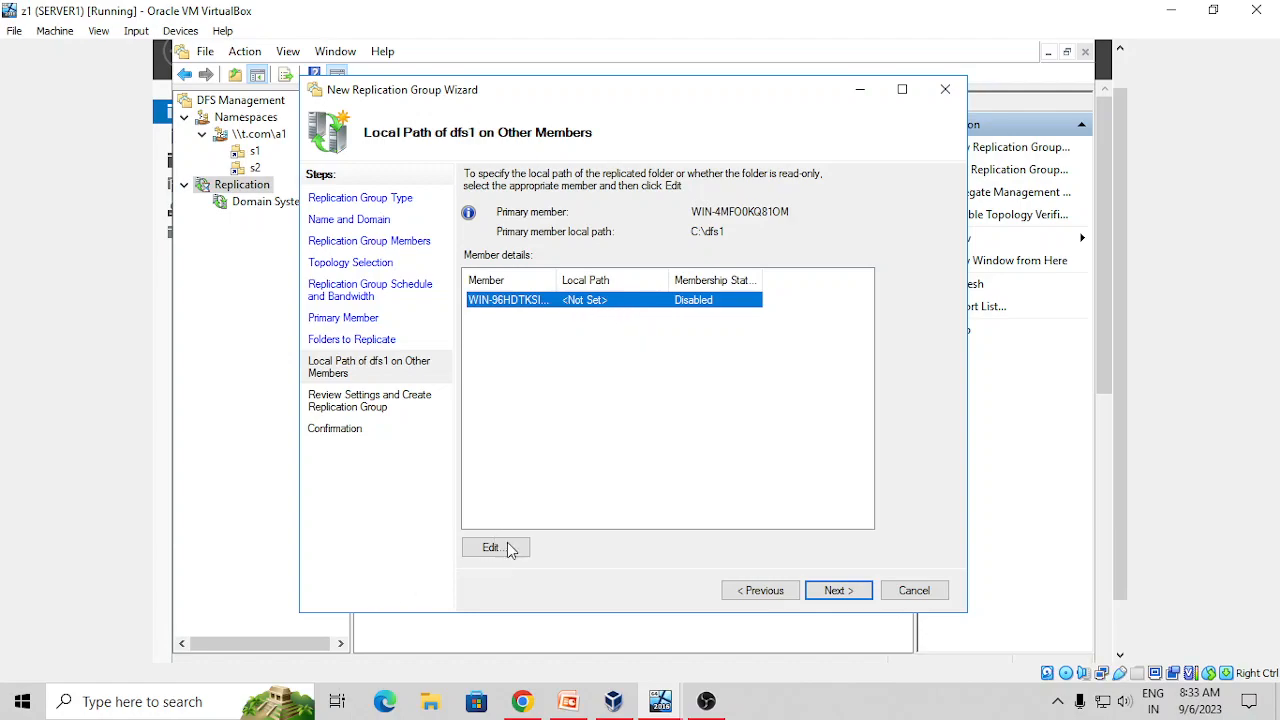
left_click(666, 695)
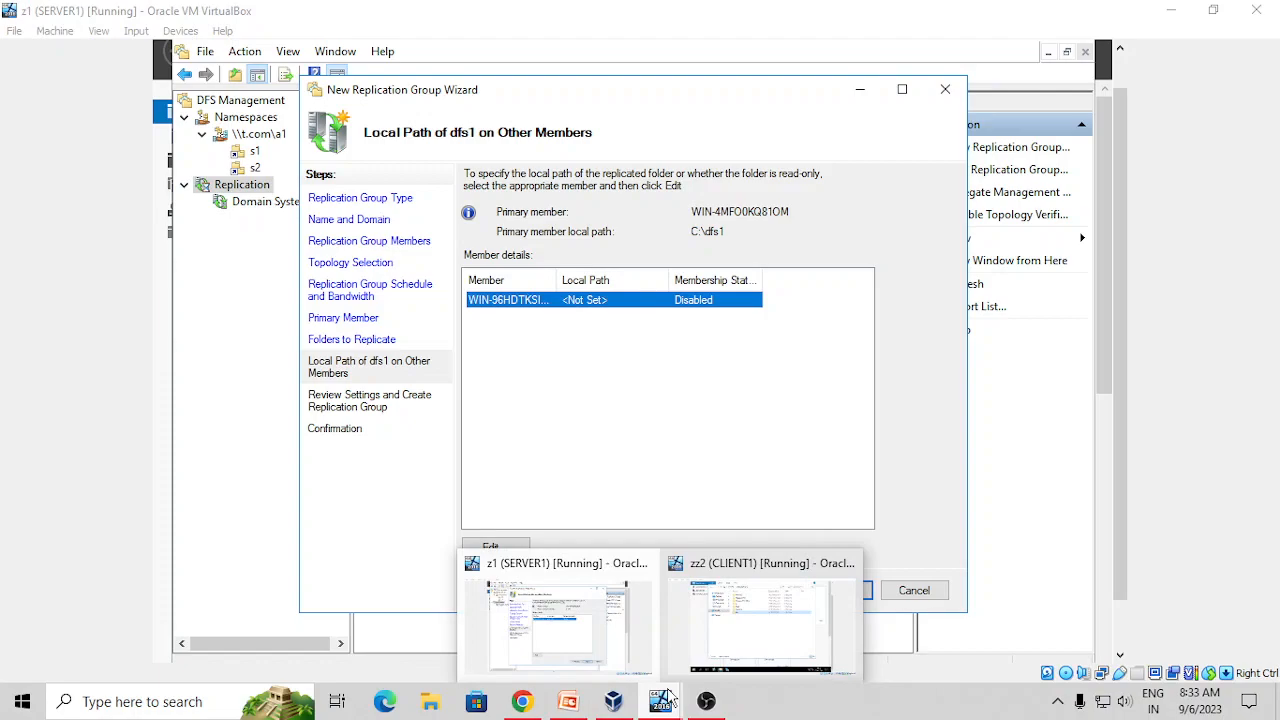
left_click(742, 650)
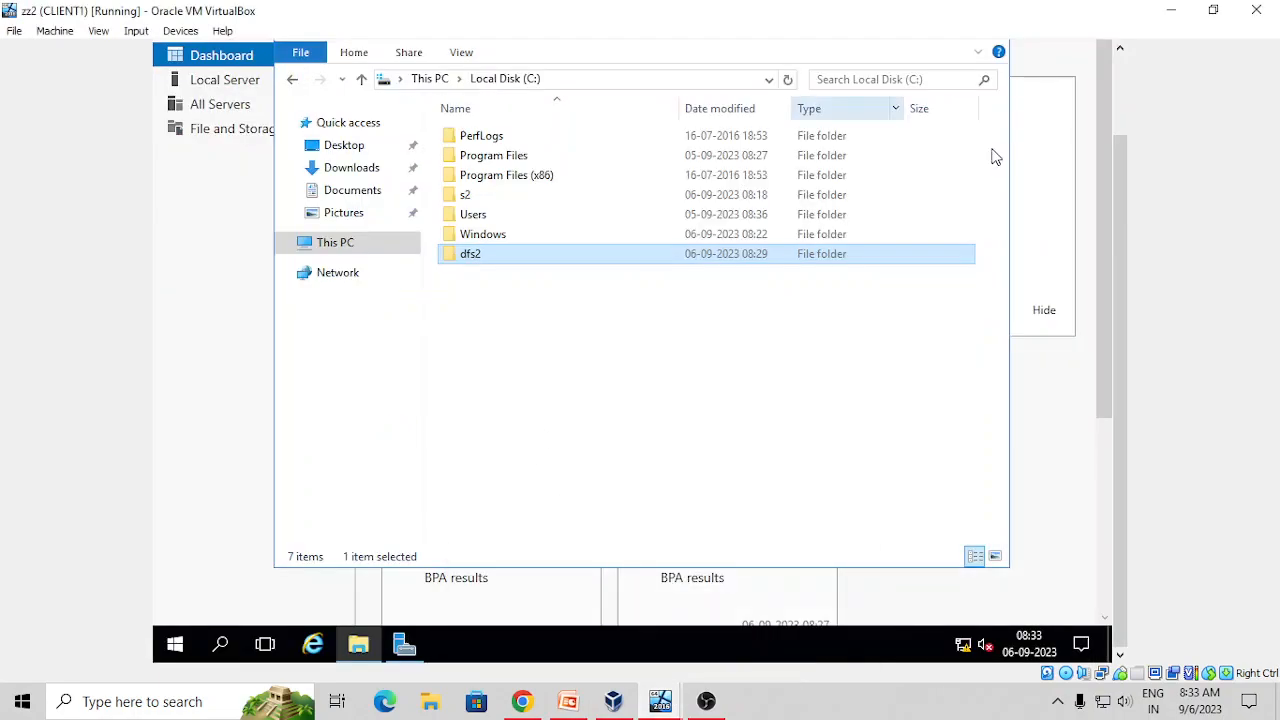
left_click(650, 700)
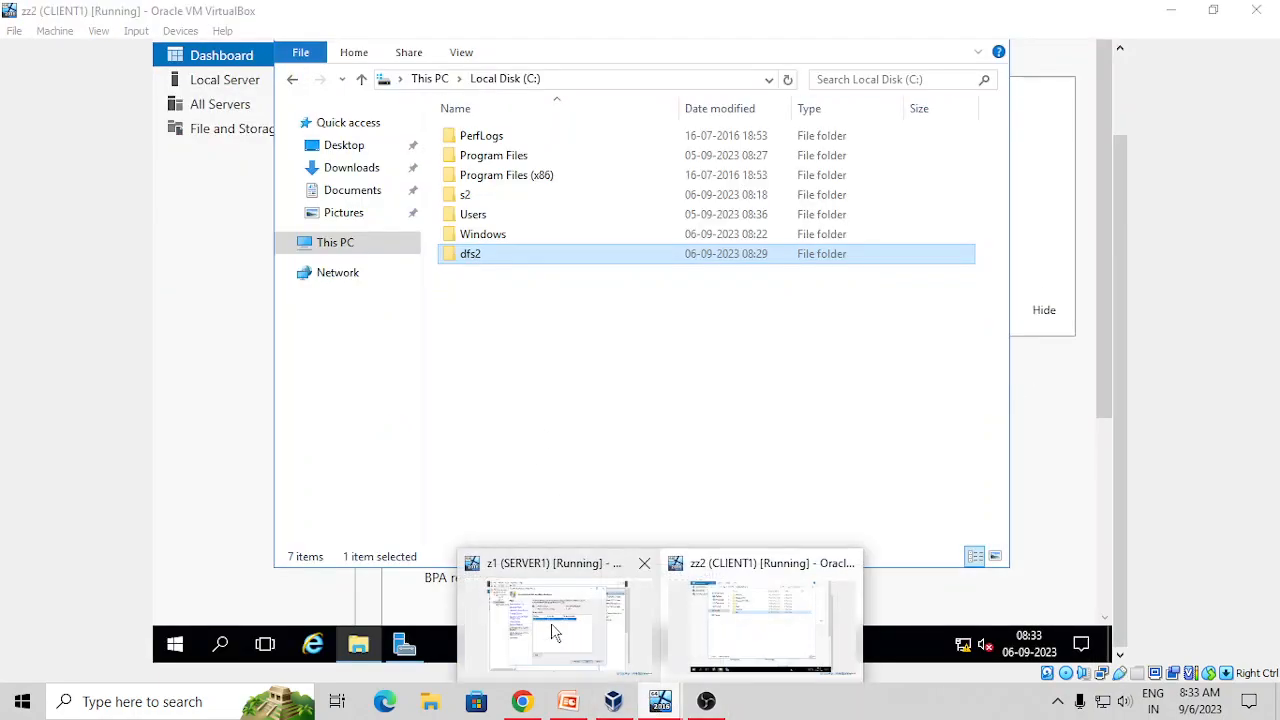
left_click(556, 632)
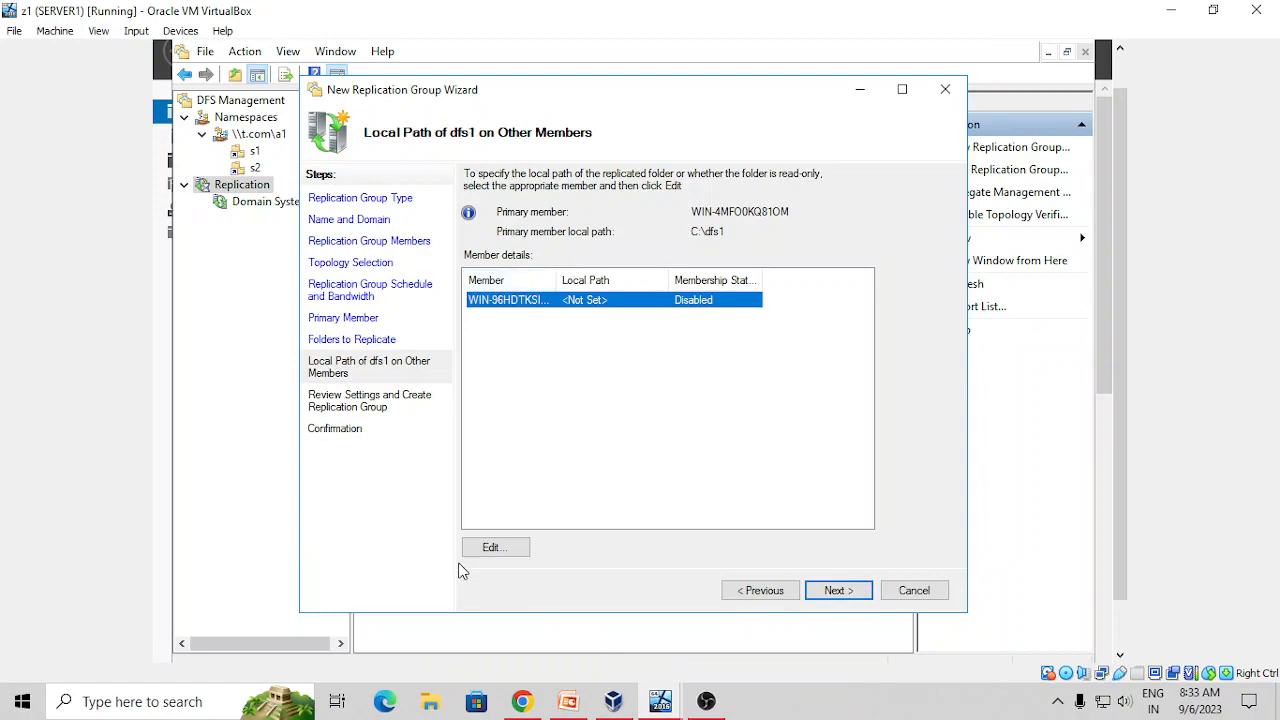
Enable the second member's dfs1 replication with local path C:\dfs2 and proceed to review
left_click(496, 547)
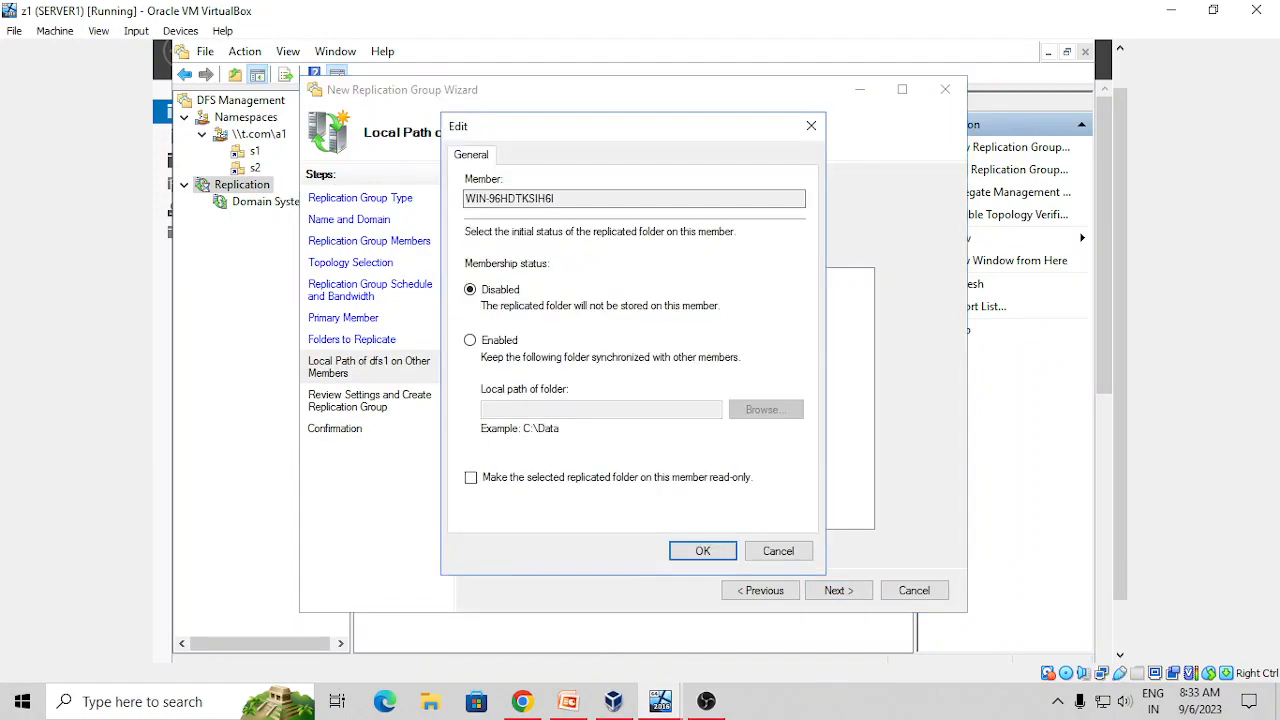
left_click(470, 340)
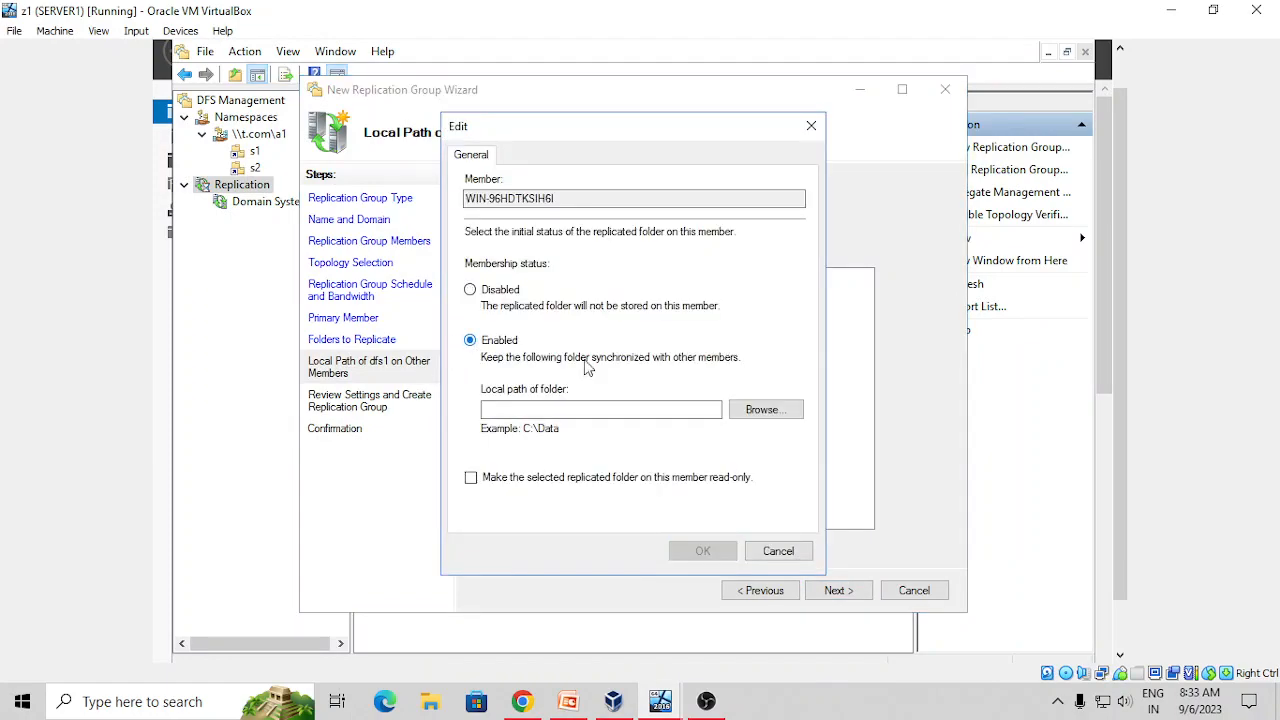
left_click(762, 414)
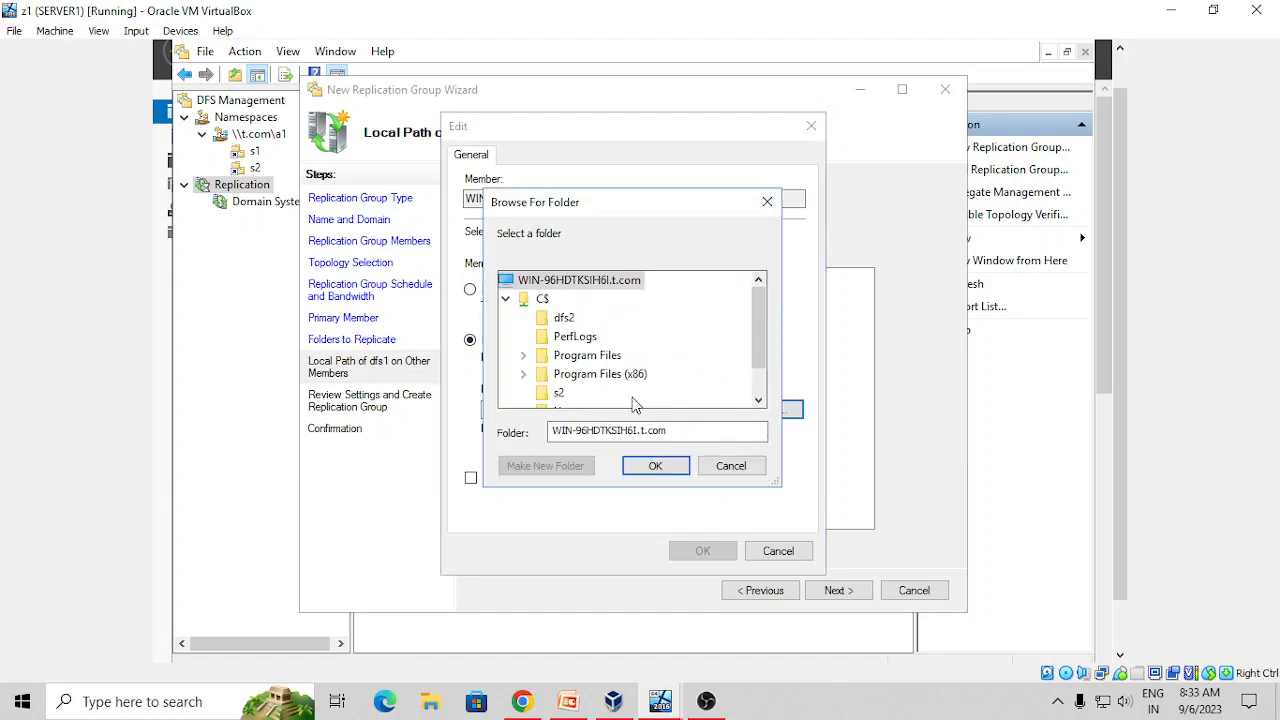
left_click(566, 319)
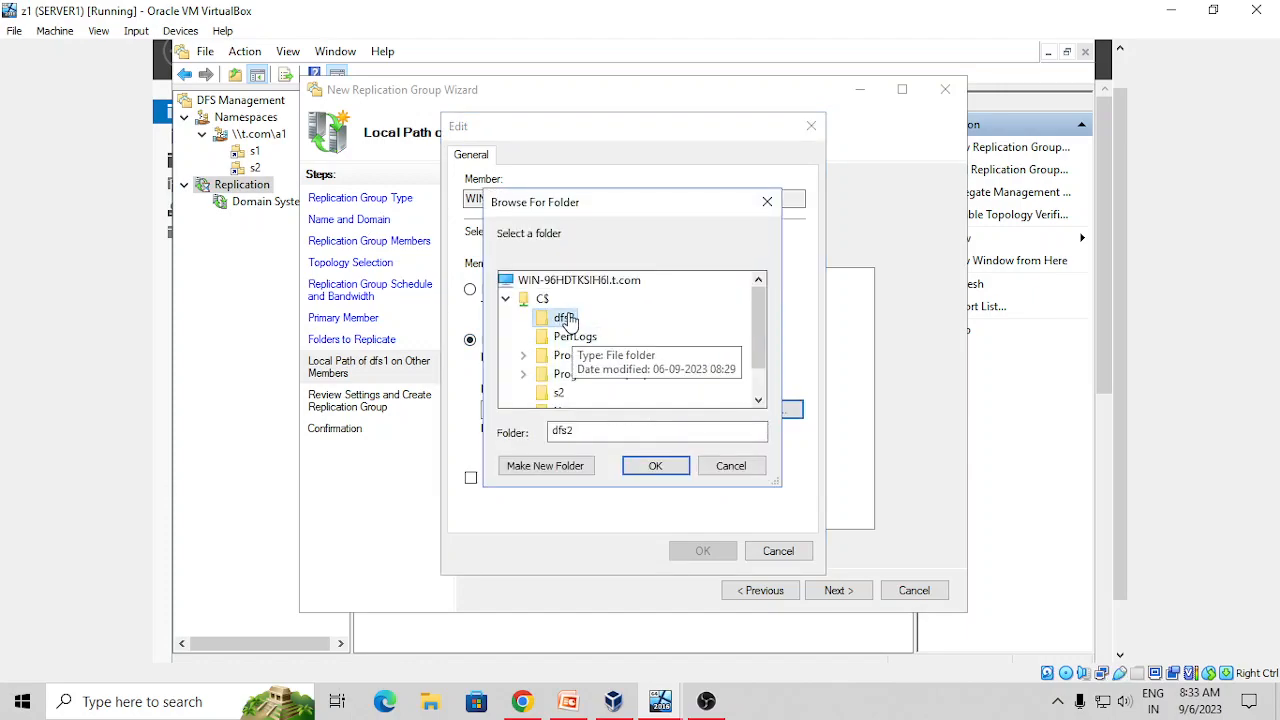
left_click(660, 469)
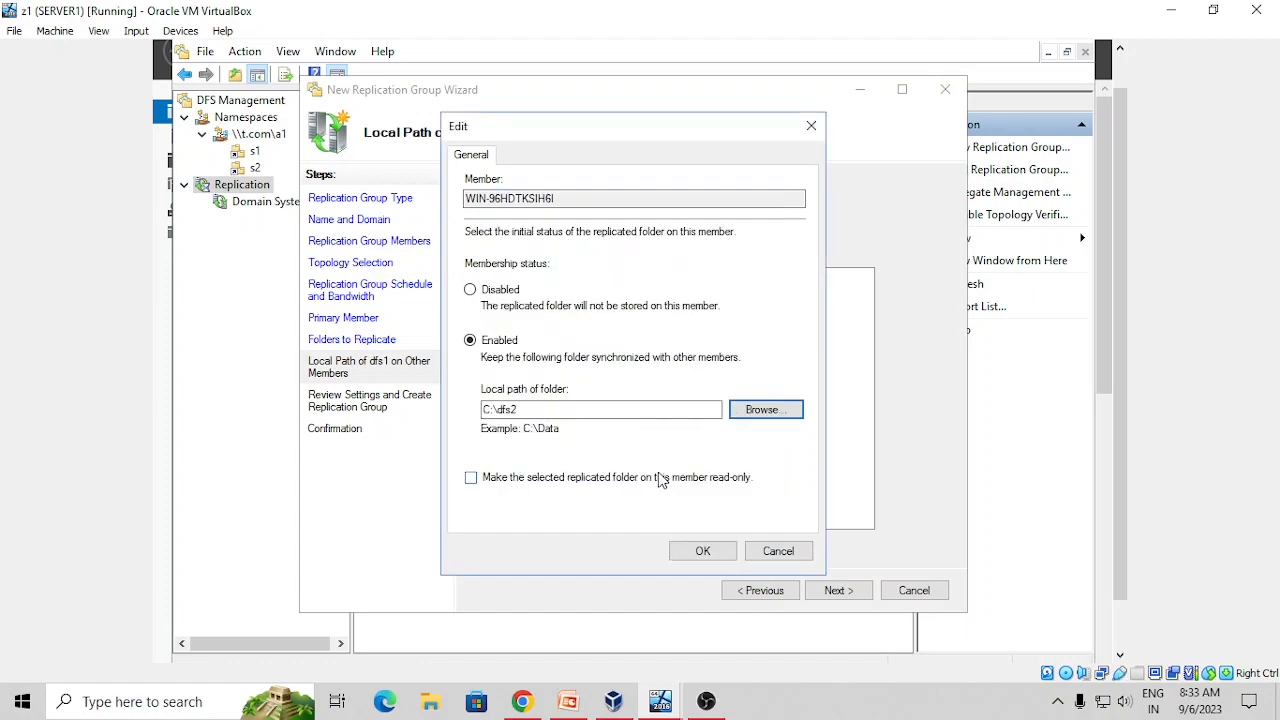
left_click(683, 556)
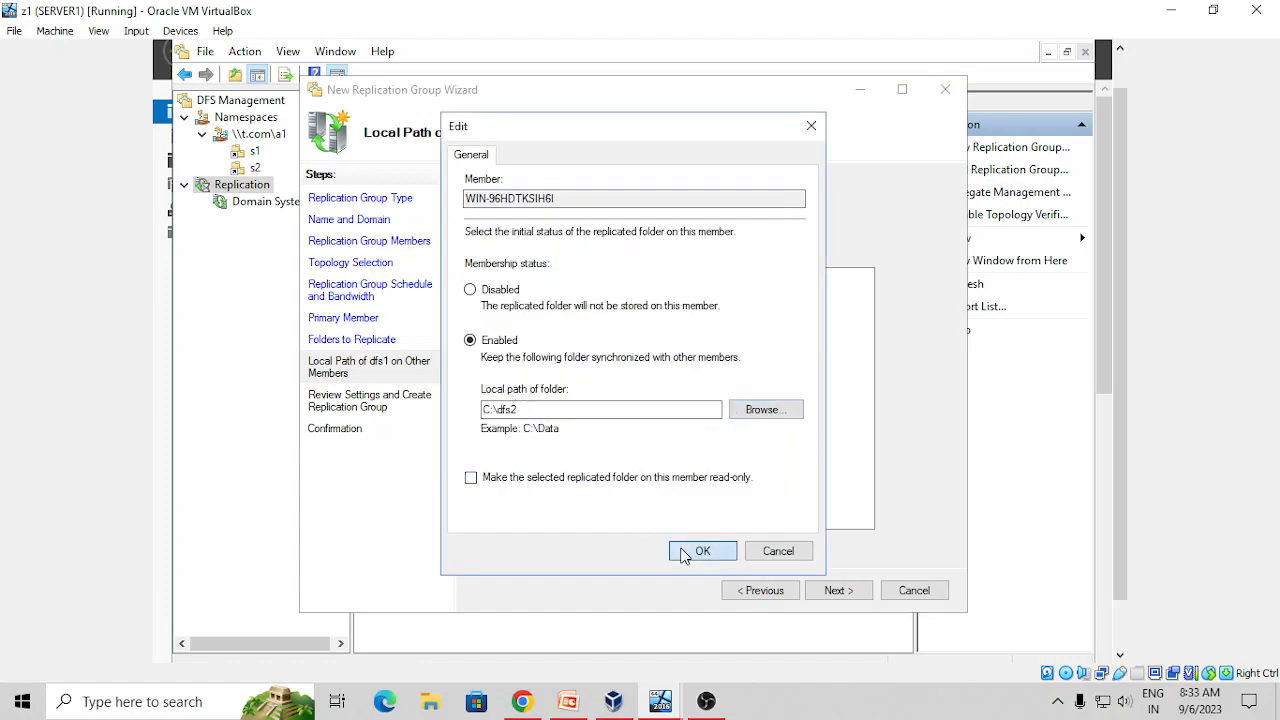
left_click(853, 598)
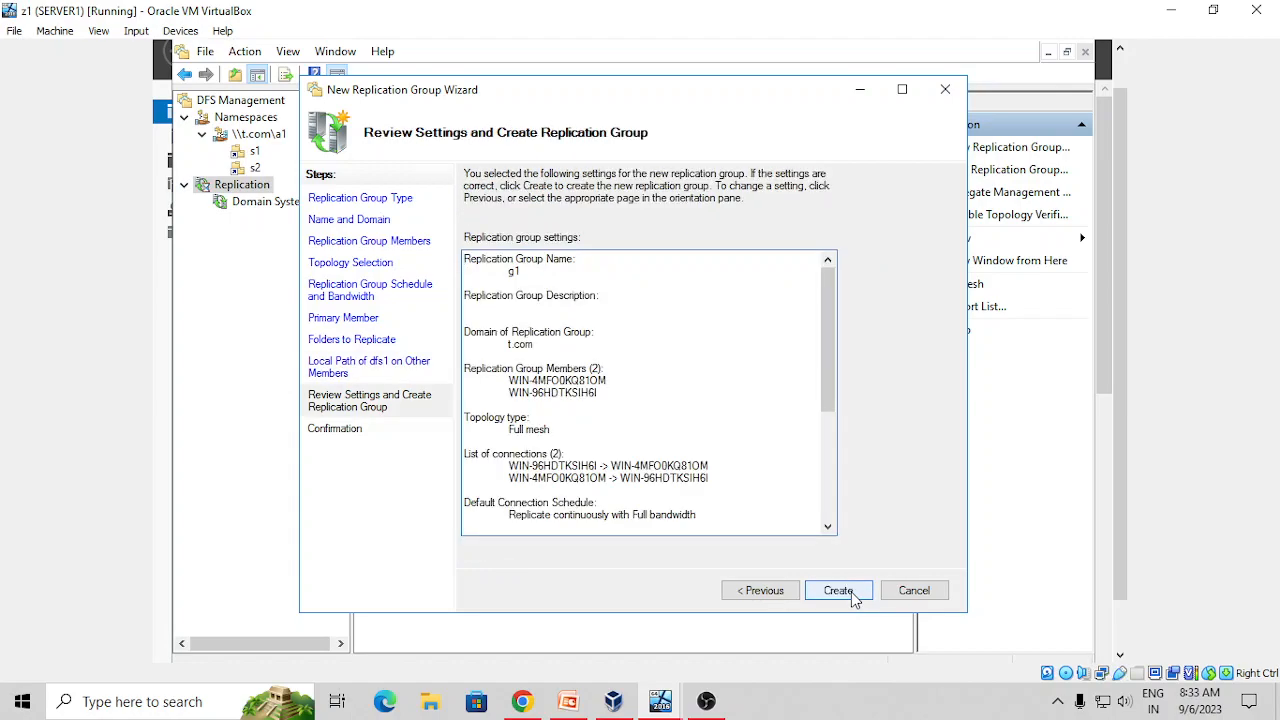
Create replication group g1, close the wizard, and dismiss the replication delay notice
left_click(853, 598)
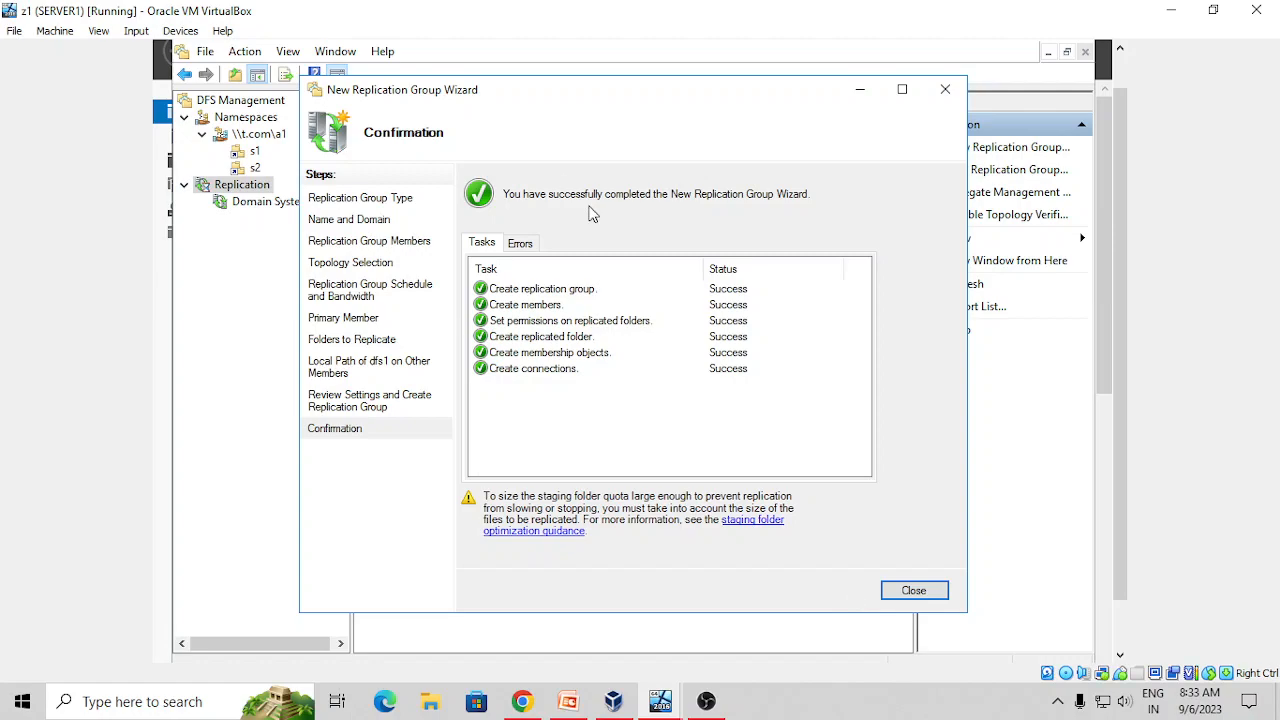
left_click(903, 590)
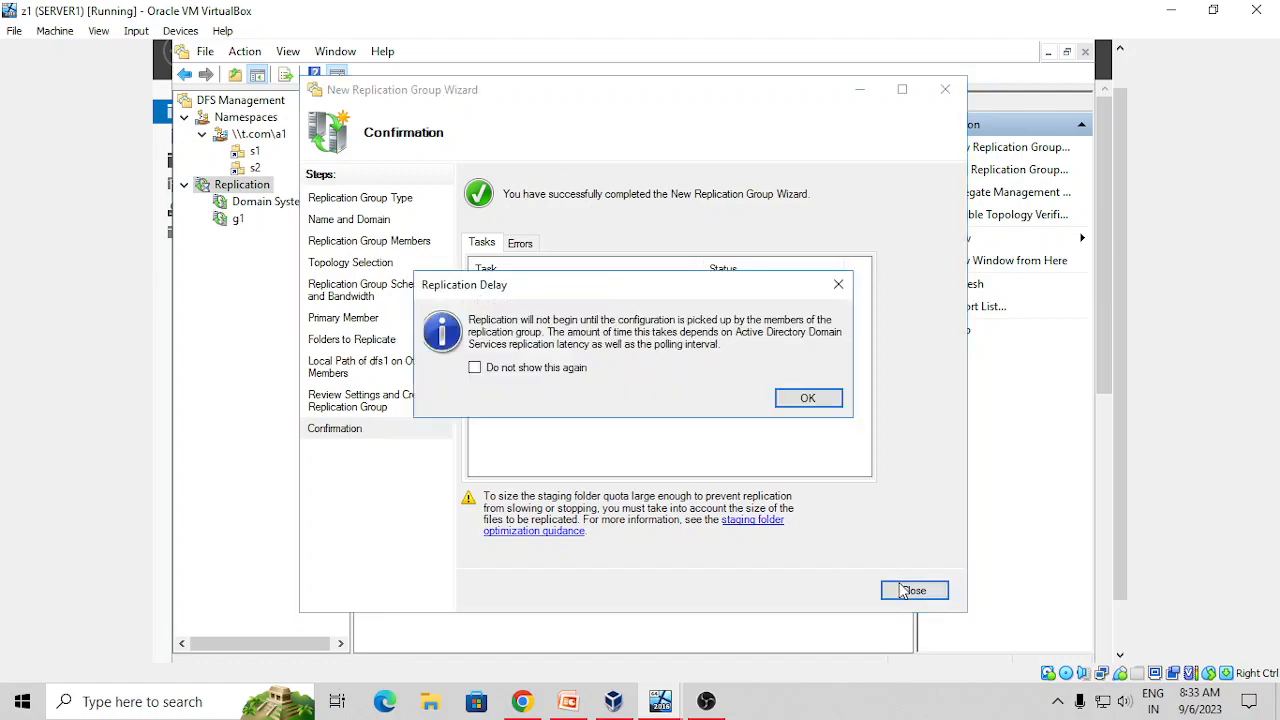
left_click(808, 398)
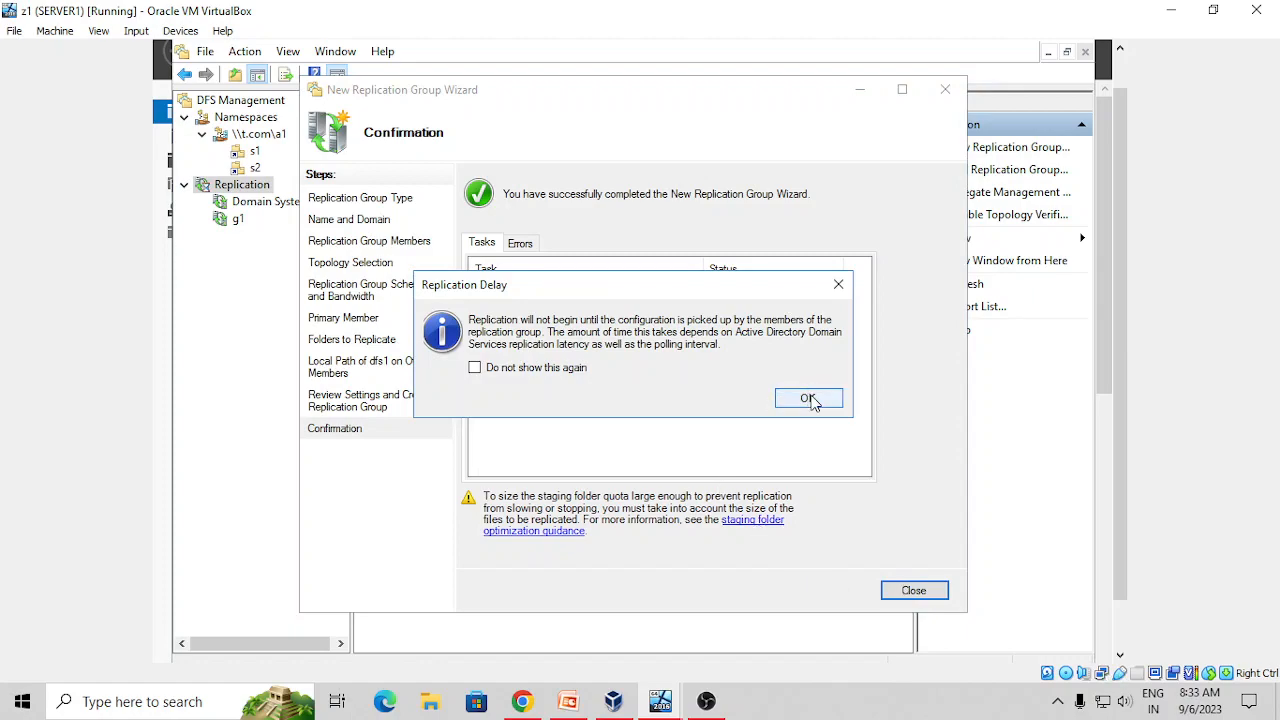
left_click(808, 398)
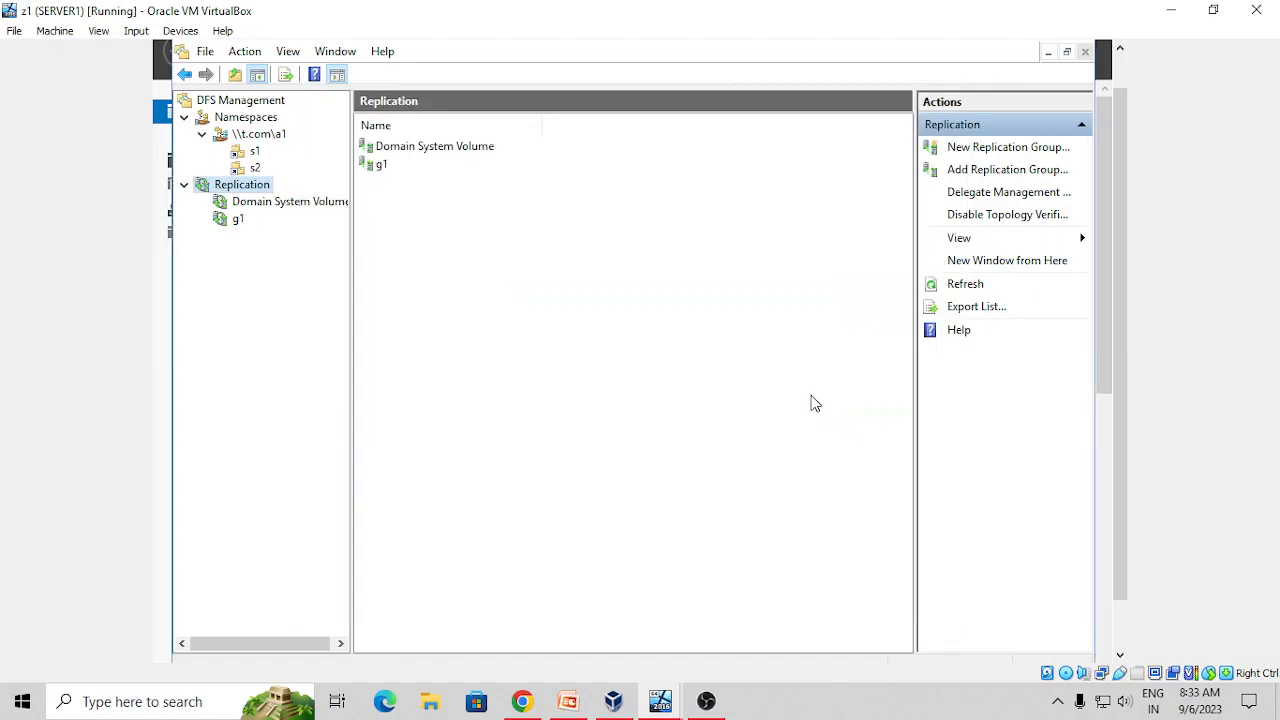
On the client VM, close the C: drive window and launch DFS Management
mouse_move(665, 700)
left_click(738, 643)
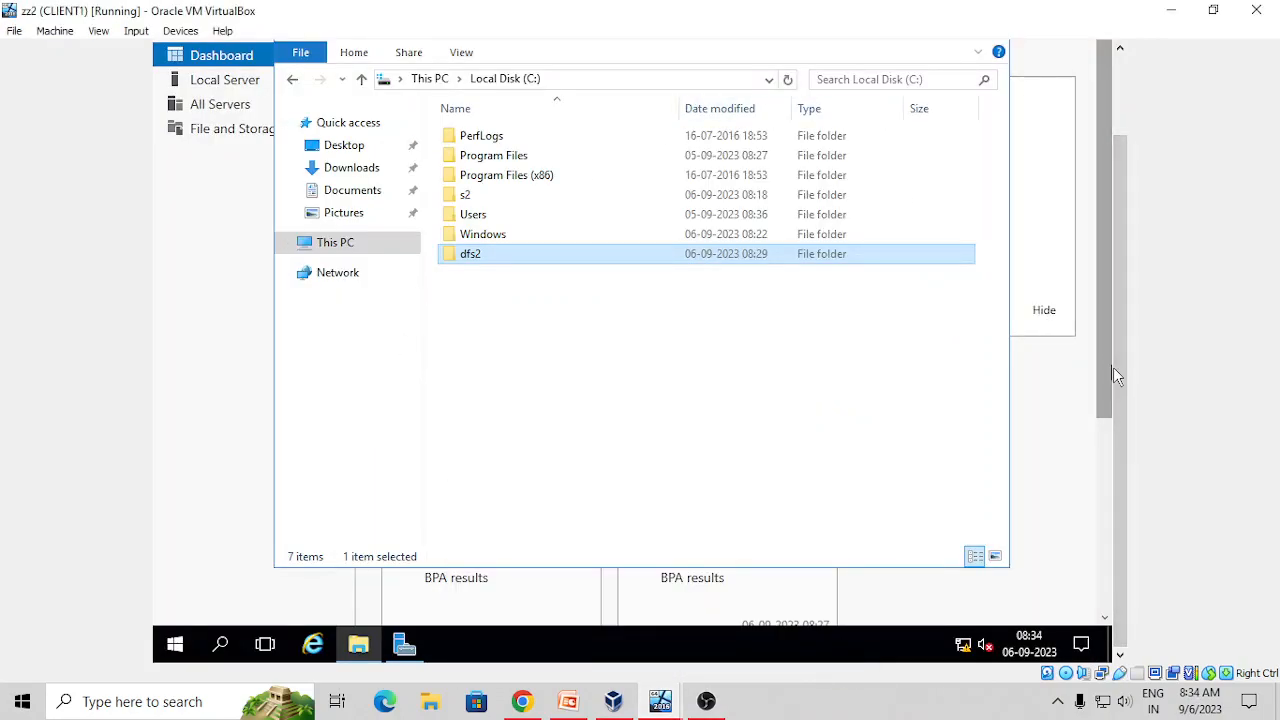
left_click_drag(1122, 374, 1118, 282)
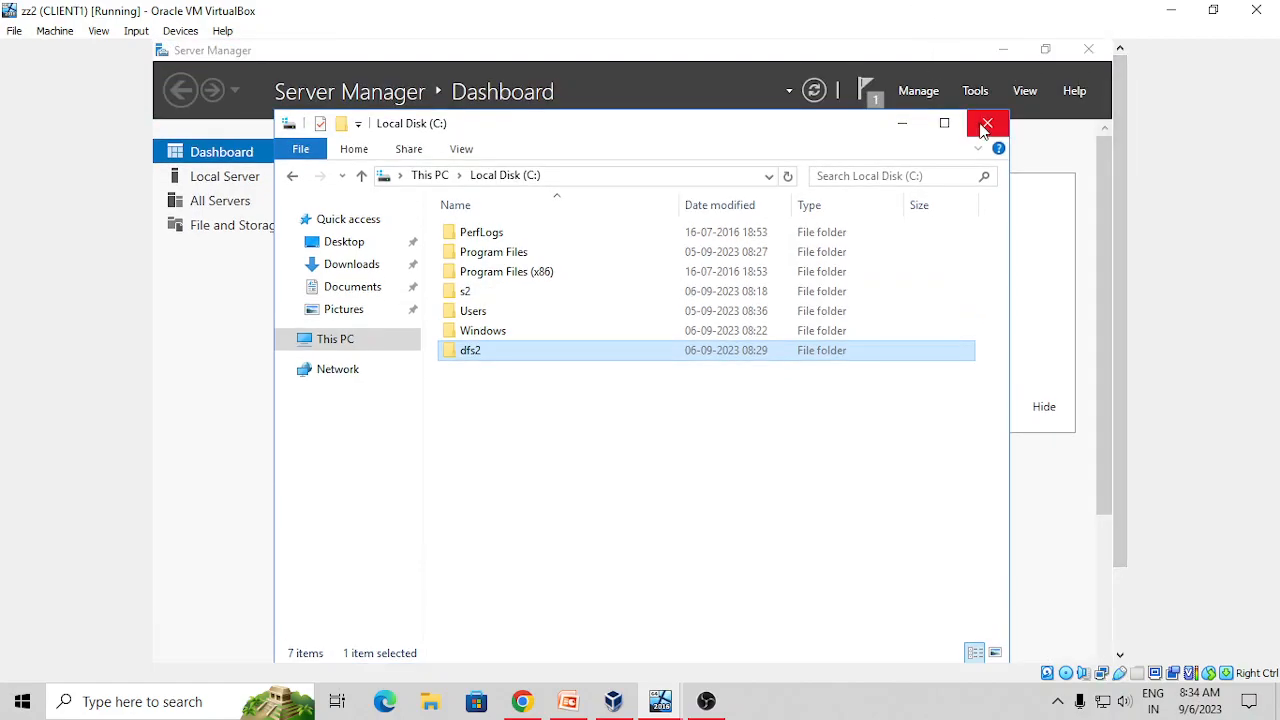
left_click(986, 124)
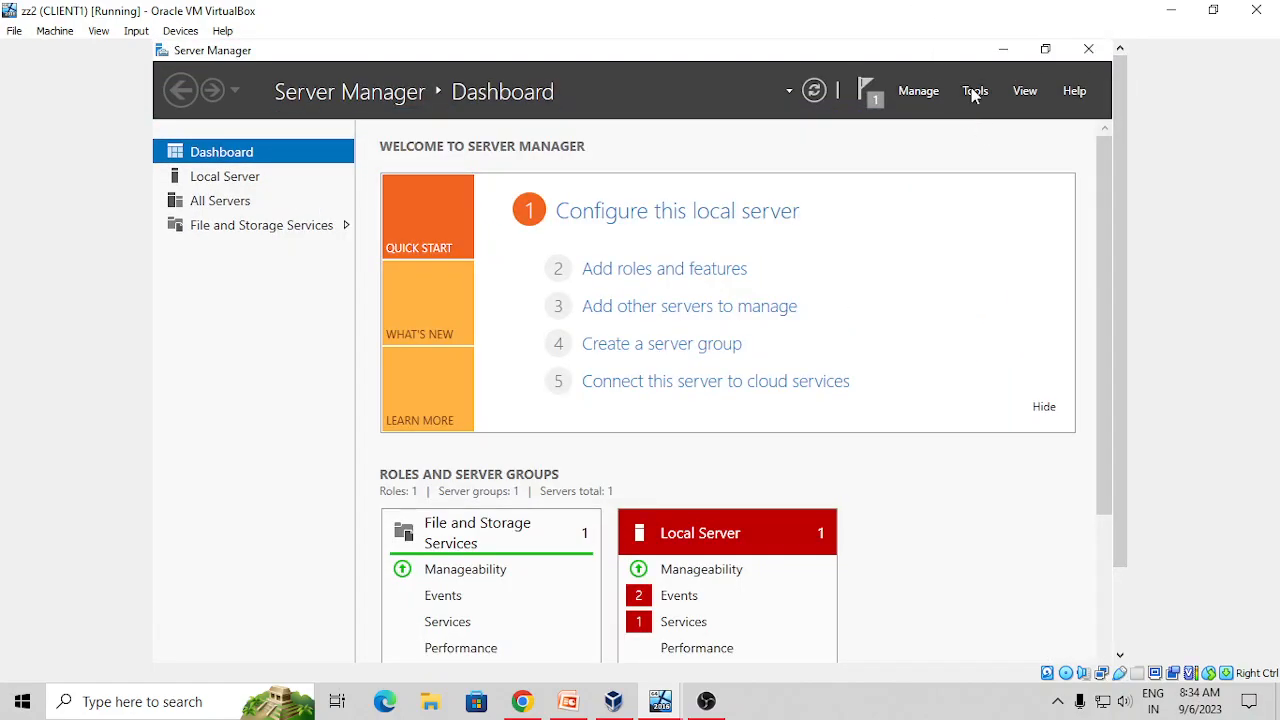
left_click(972, 91)
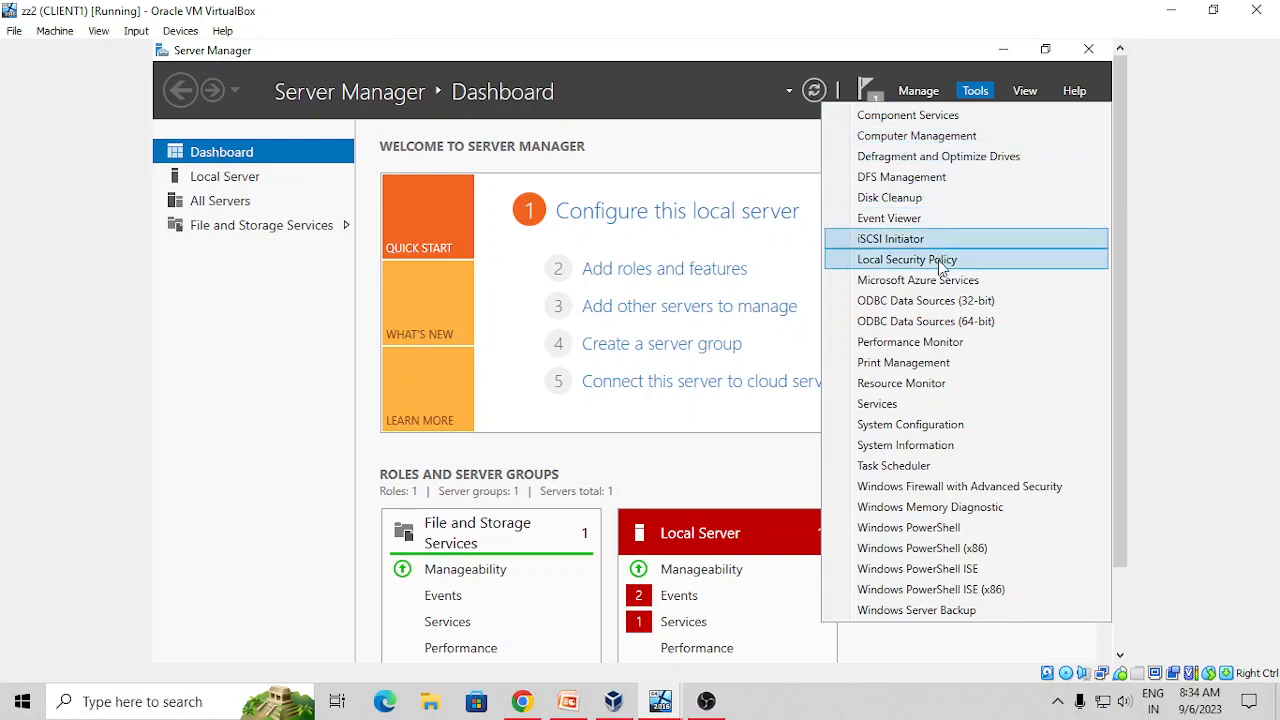
left_click(918, 178)
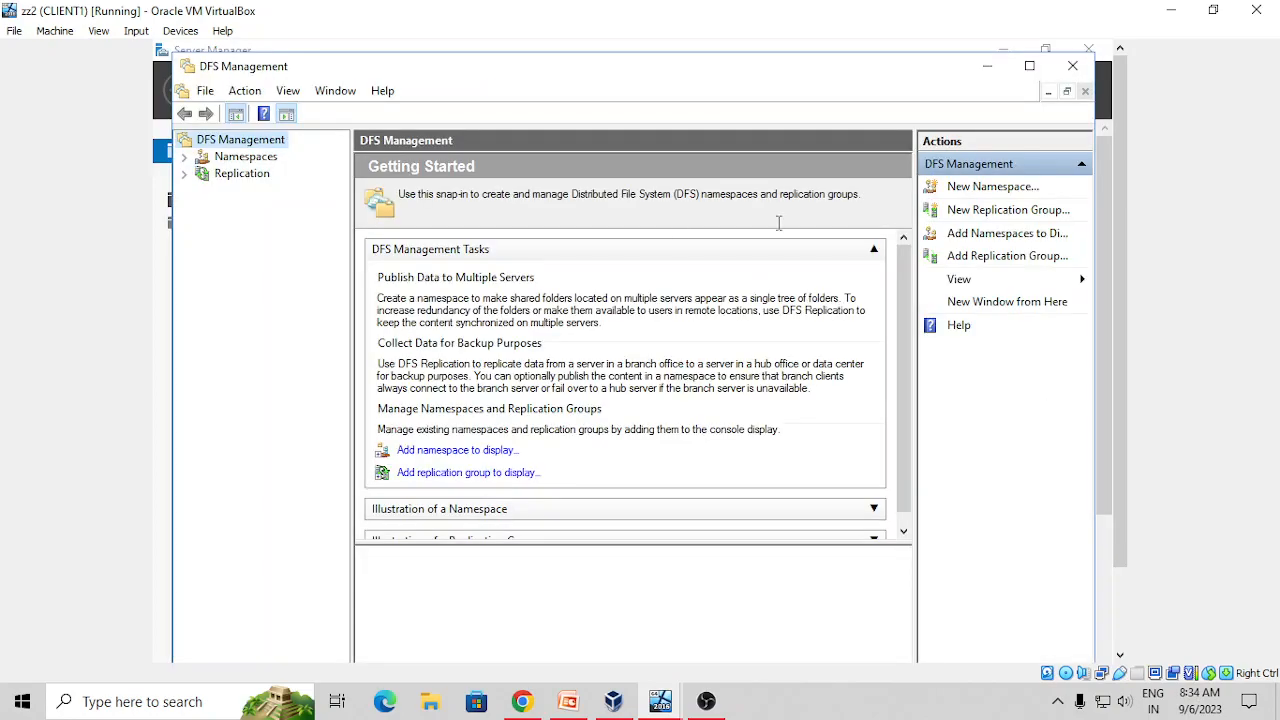
Display namespace \\t.com\a1 and inspect its folders and g1's replication memberships
left_click(184, 173)
left_click(216, 176)
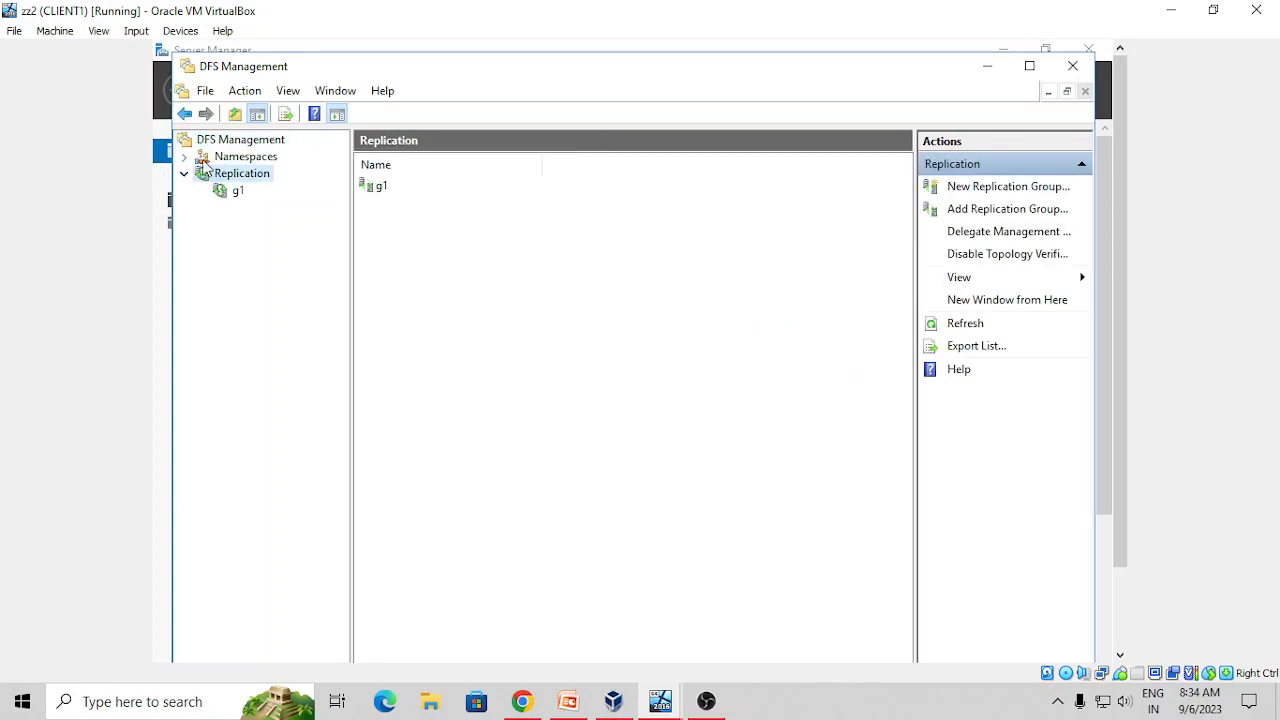
left_click(243, 160)
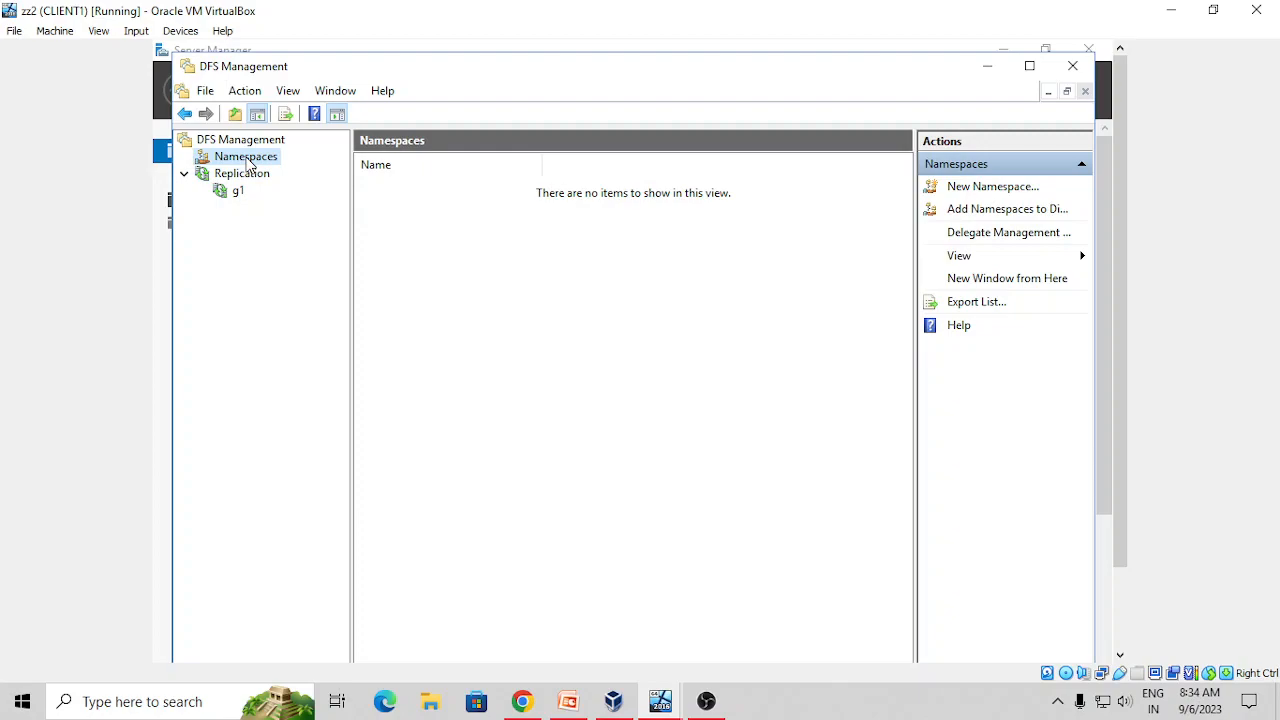
right_click(246, 160)
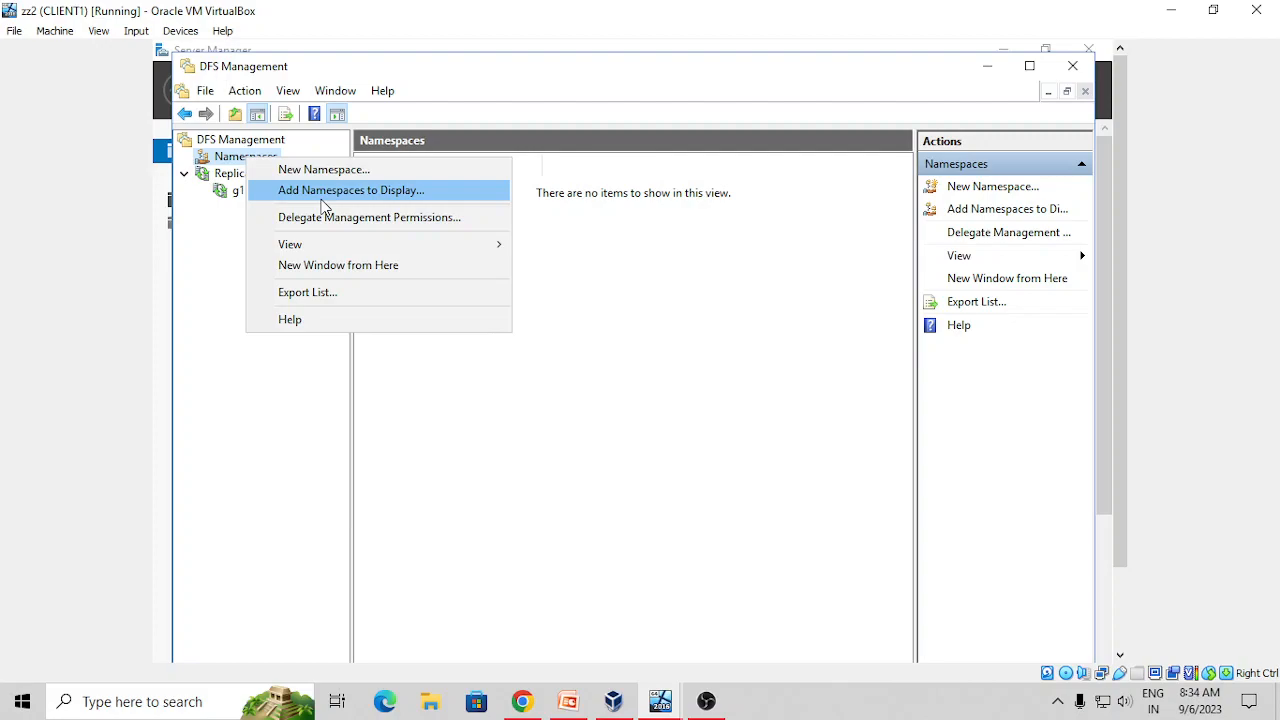
left_click(323, 195)
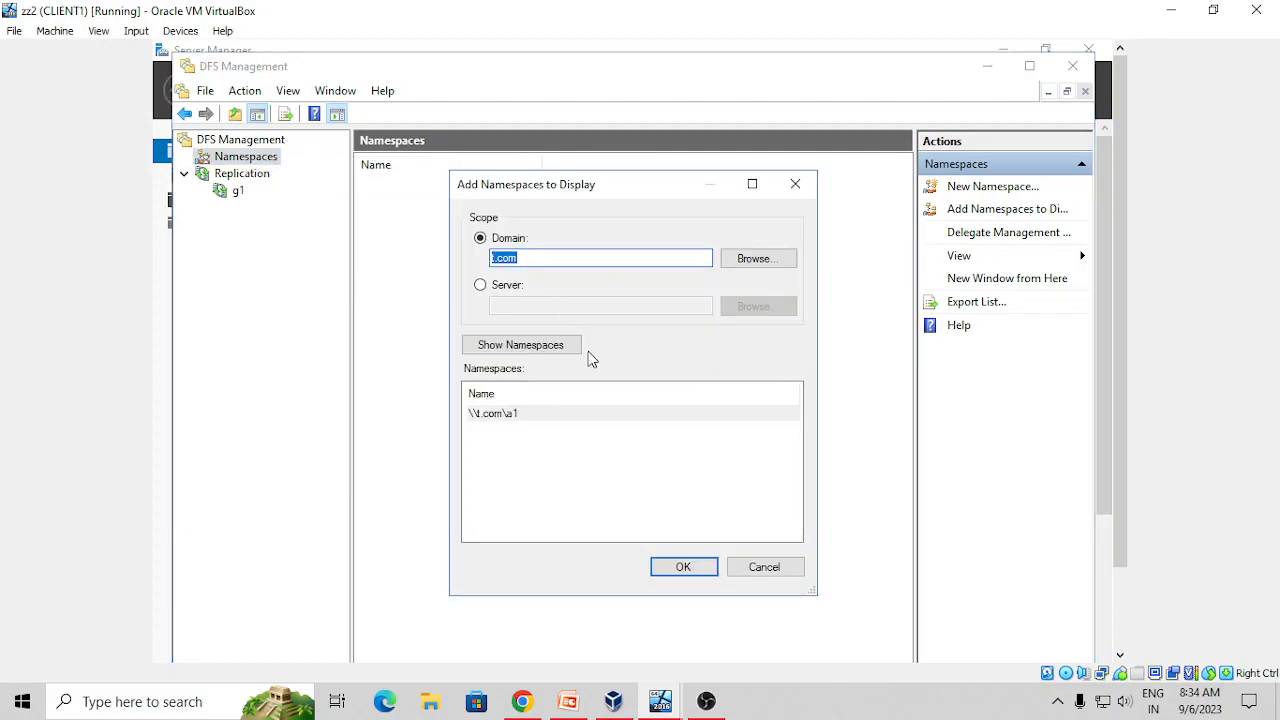
left_click(672, 566)
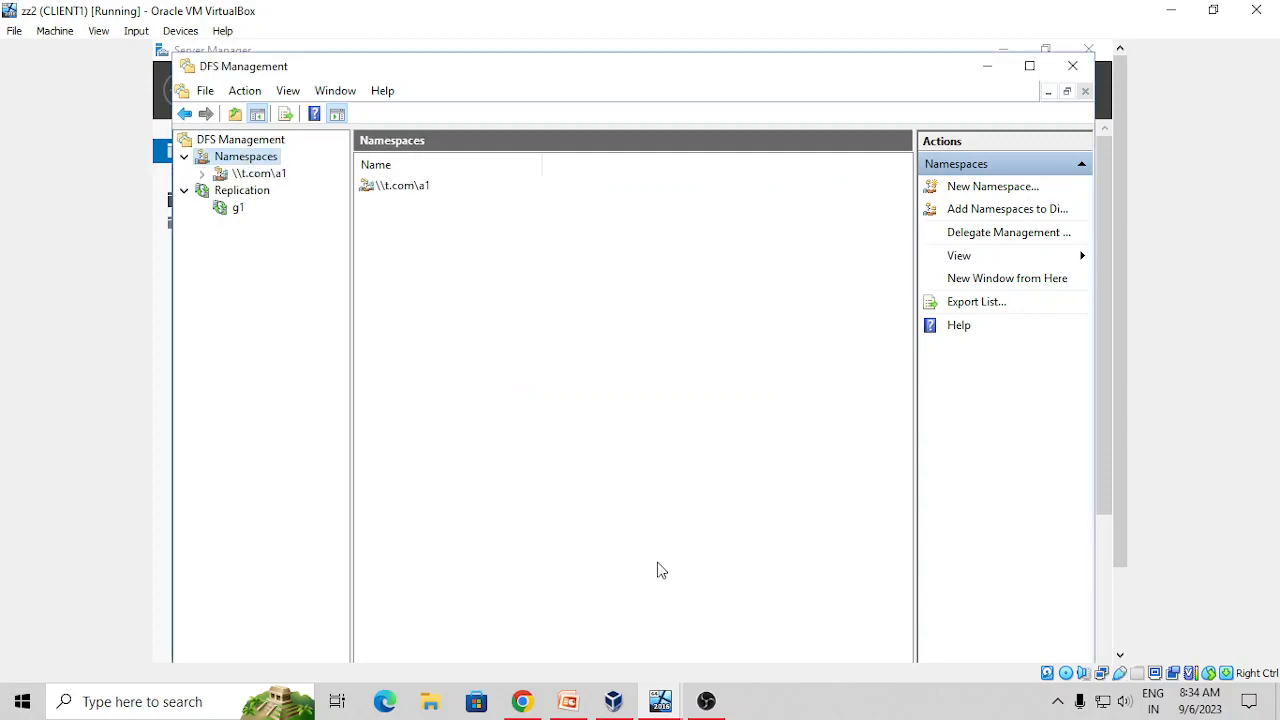
left_click(202, 175)
left_click(267, 175)
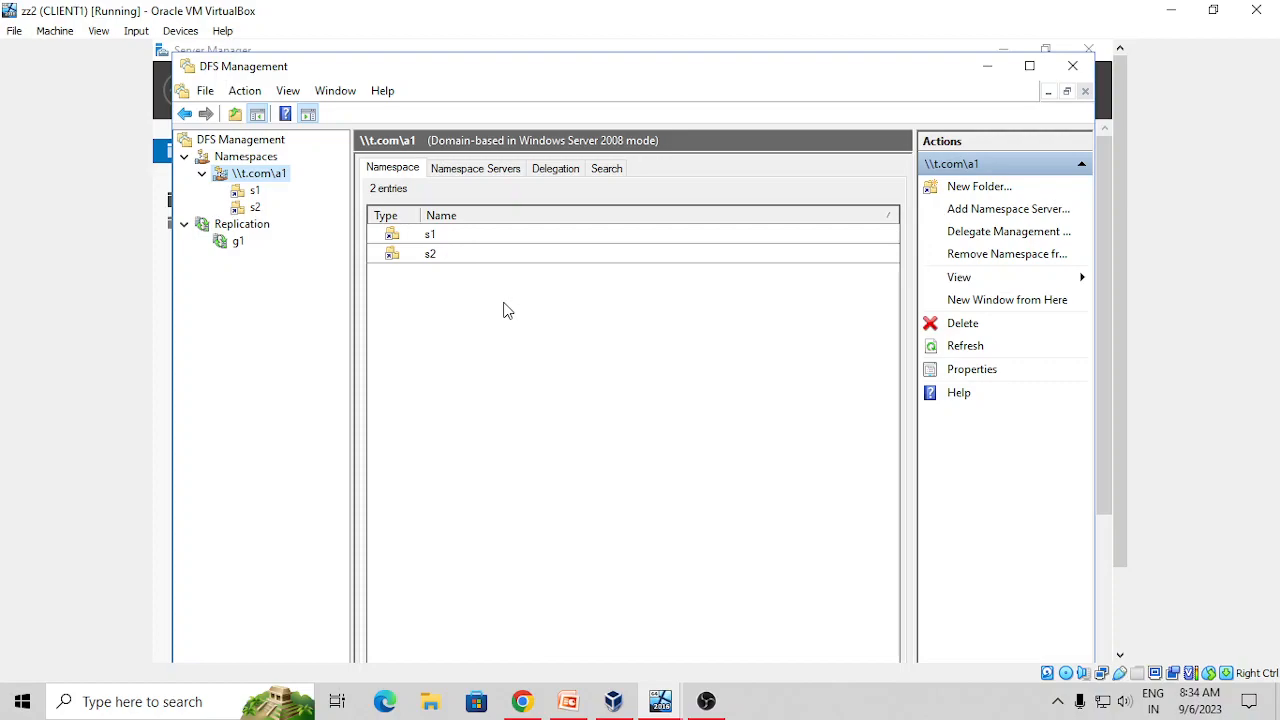
left_click(236, 241)
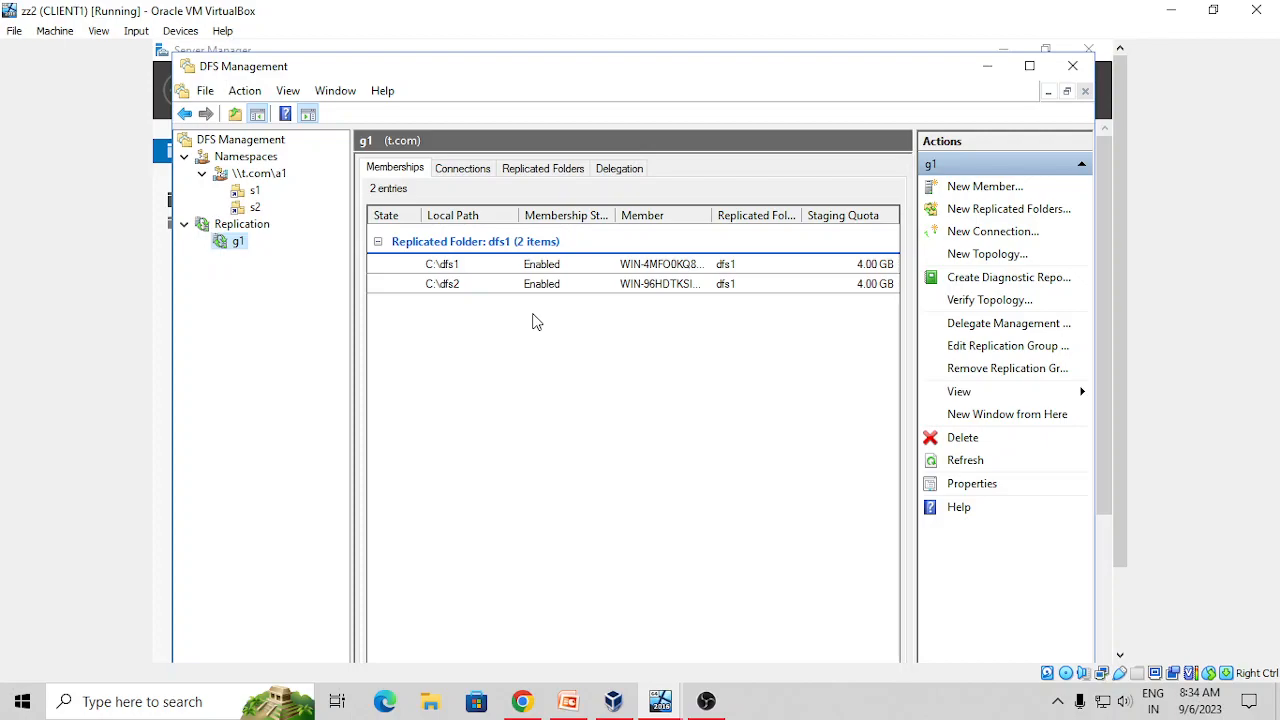
Open \\t.com\a1 from the Run prompt, then bring the PowerPoint DFS slide forward
key("super+r")
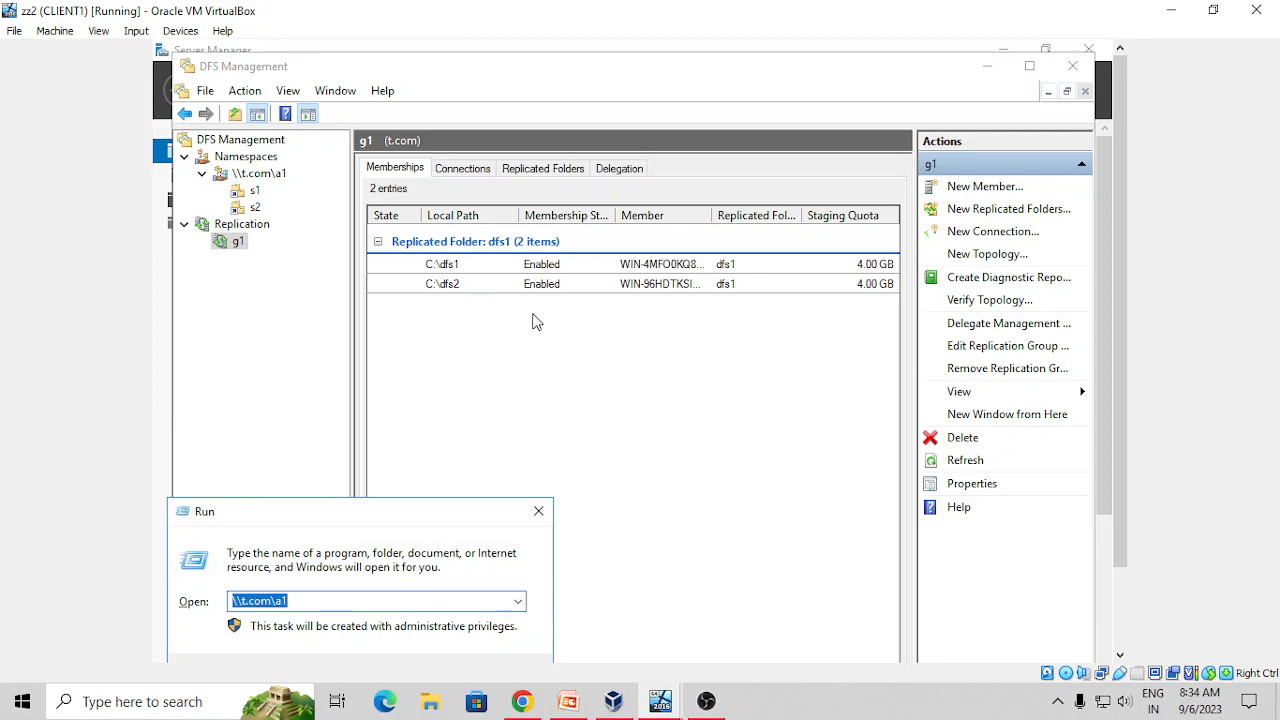
key("Return")
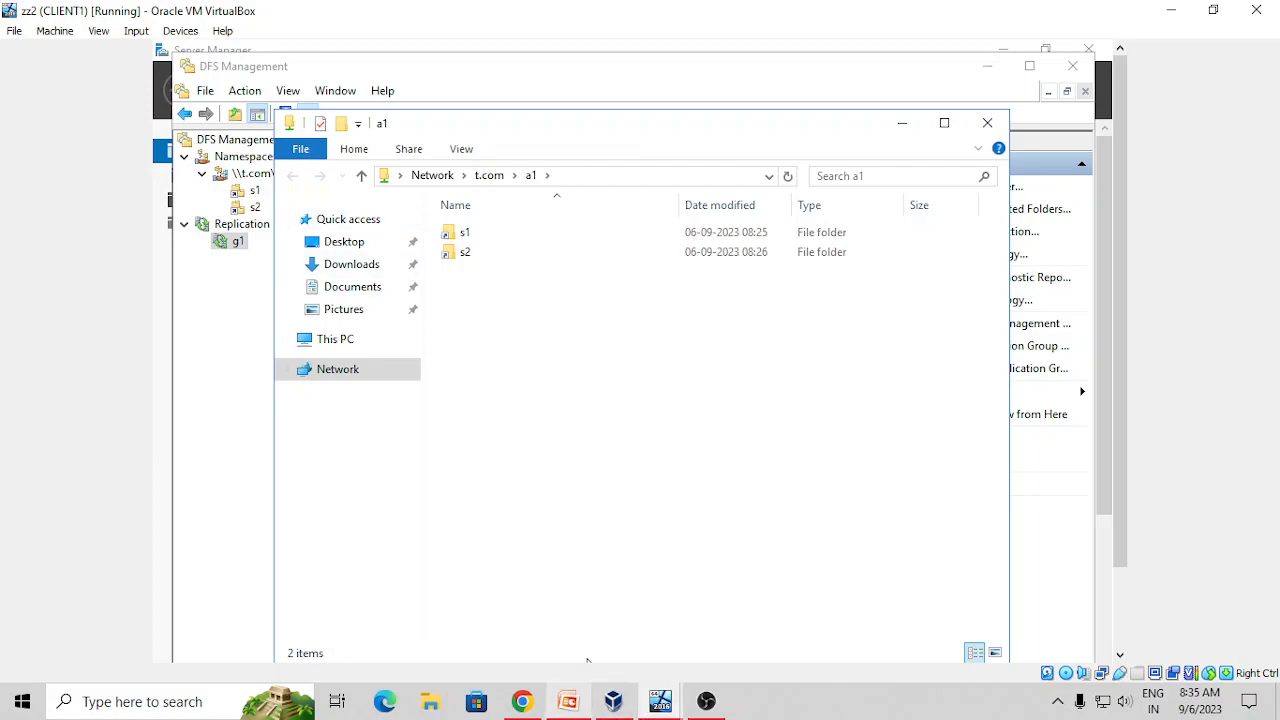
left_click(575, 710)
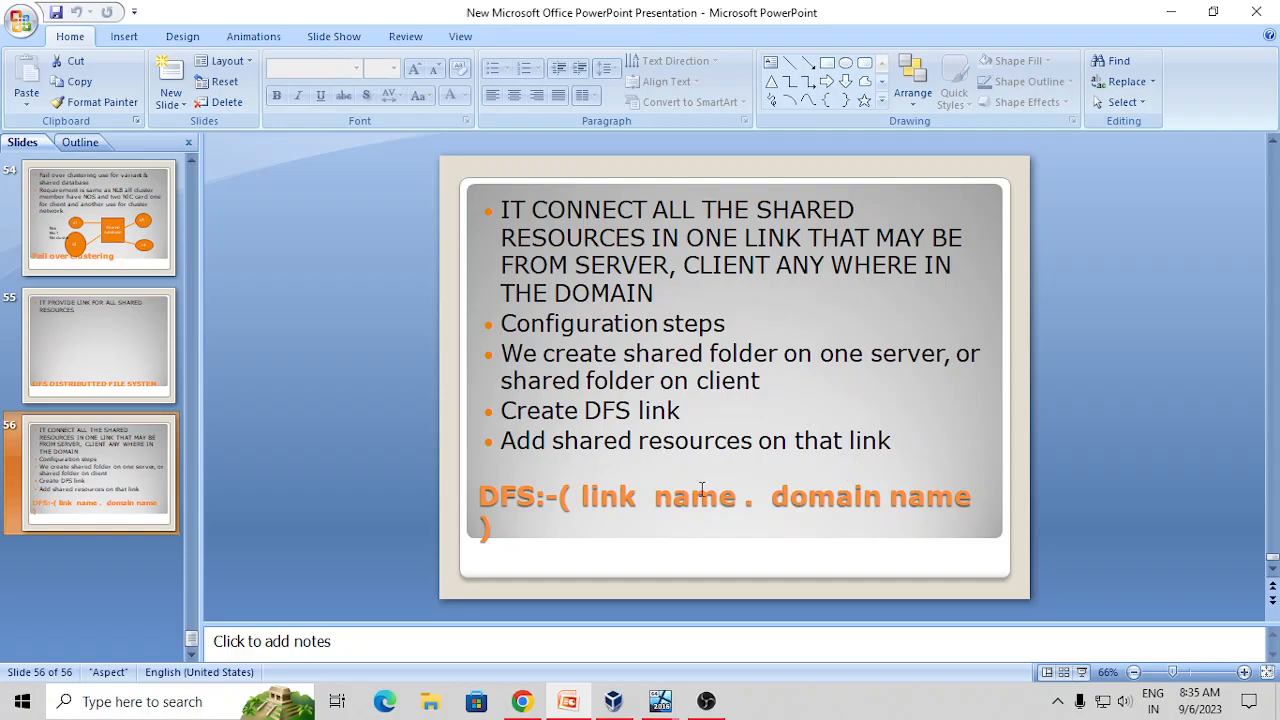